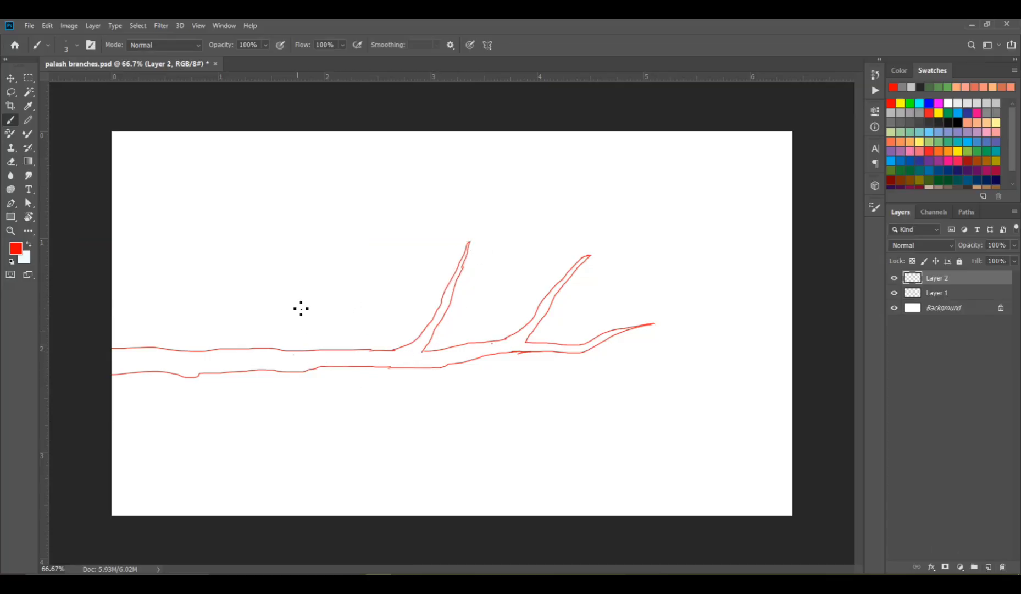
Step: Sketch the side twigs of the first upright offshoot and surround the twig facing the second offshoot with curved flower petals
{"action": "left_click_drag", "start_coordinate": [297, 293], "coordinate": [298, 347]}
{"action": "key", "text": "ctrl+z"}
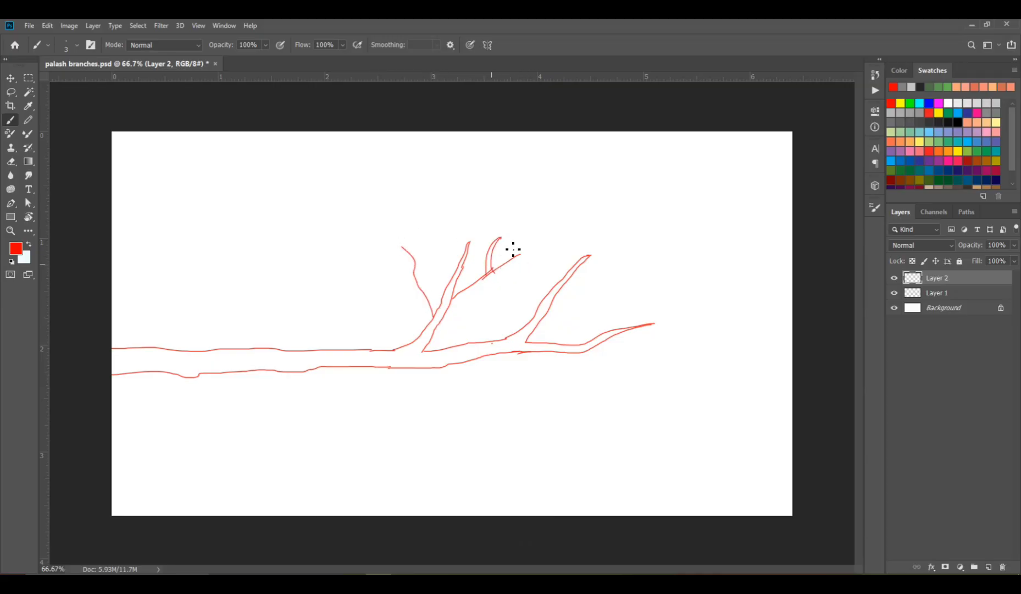
{"action": "mouse_move", "coordinate": [518, 242]}
{"action": "left_mouse_down"}
{"action": "mouse_move", "coordinate": [481, 262]}
{"action": "mouse_move", "coordinate": [520, 245]}
{"action": "mouse_move", "coordinate": [500, 272]}
{"action": "mouse_move", "coordinate": [546, 263]}
{"action": "left_mouse_up"}
{"action": "left_click_drag", "start_coordinate": [498, 272], "coordinate": [532, 291]}
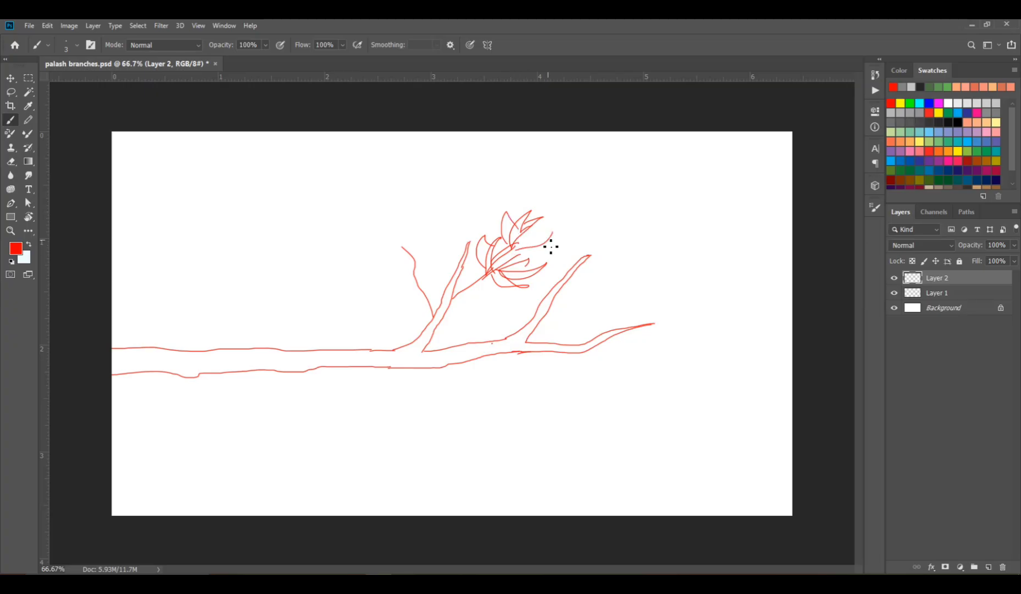
{"action": "mouse_move", "coordinate": [551, 250]}
{"action": "left_mouse_down"}
{"action": "mouse_move", "coordinate": [523, 252]}
{"action": "mouse_move", "coordinate": [564, 192]}
{"action": "mouse_move", "coordinate": [541, 228]}
{"action": "left_mouse_up"}
{"action": "left_click_drag", "start_coordinate": [552, 220], "coordinate": [591, 210]}
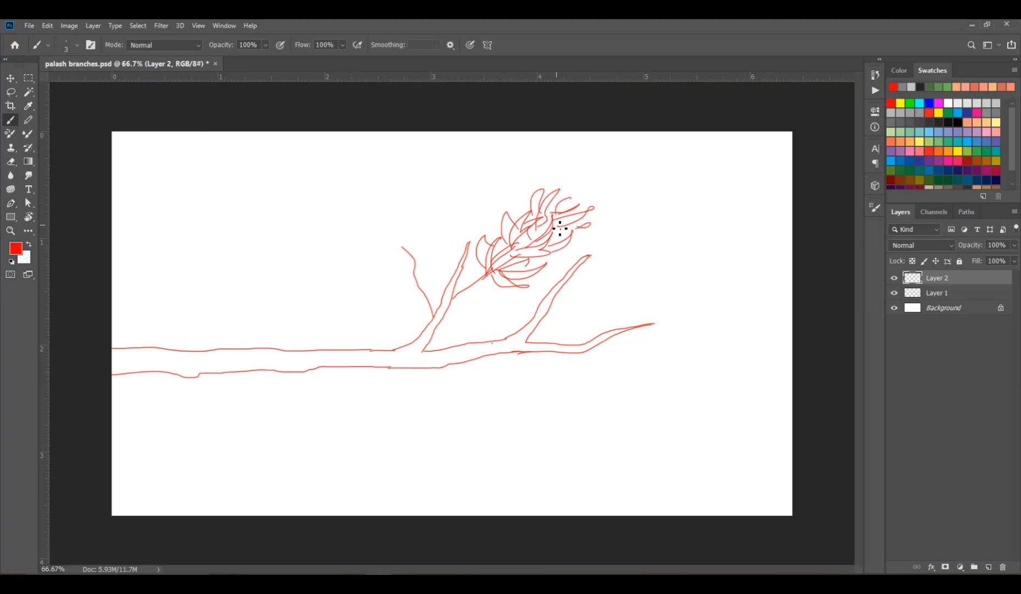
Step: Sketch petal clusters around the tip of the first upright offshoot and along the twig on its outer side
{"action": "left_click_drag", "start_coordinate": [462, 263], "coordinate": [457, 268]}
{"action": "left_click_drag", "start_coordinate": [456, 269], "coordinate": [422, 259]}
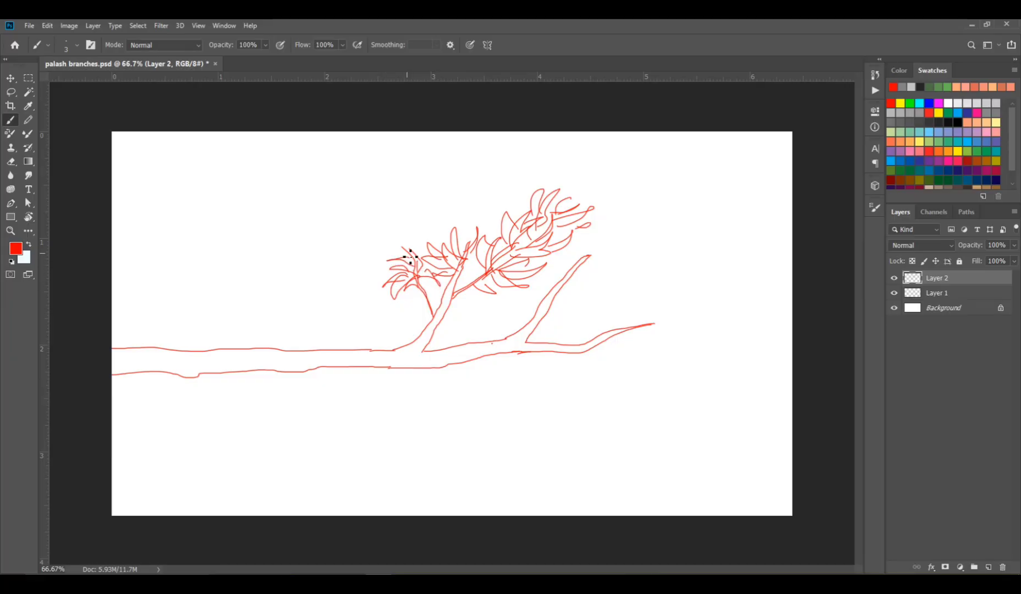
{"action": "left_click_drag", "start_coordinate": [408, 235], "coordinate": [404, 242]}
{"action": "mouse_move", "coordinate": [419, 235]}
{"action": "left_mouse_down"}
{"action": "mouse_move", "coordinate": [430, 218]}
{"action": "mouse_move", "coordinate": [418, 236]}
{"action": "left_mouse_up"}
{"action": "left_click_drag", "start_coordinate": [392, 244], "coordinate": [384, 242]}
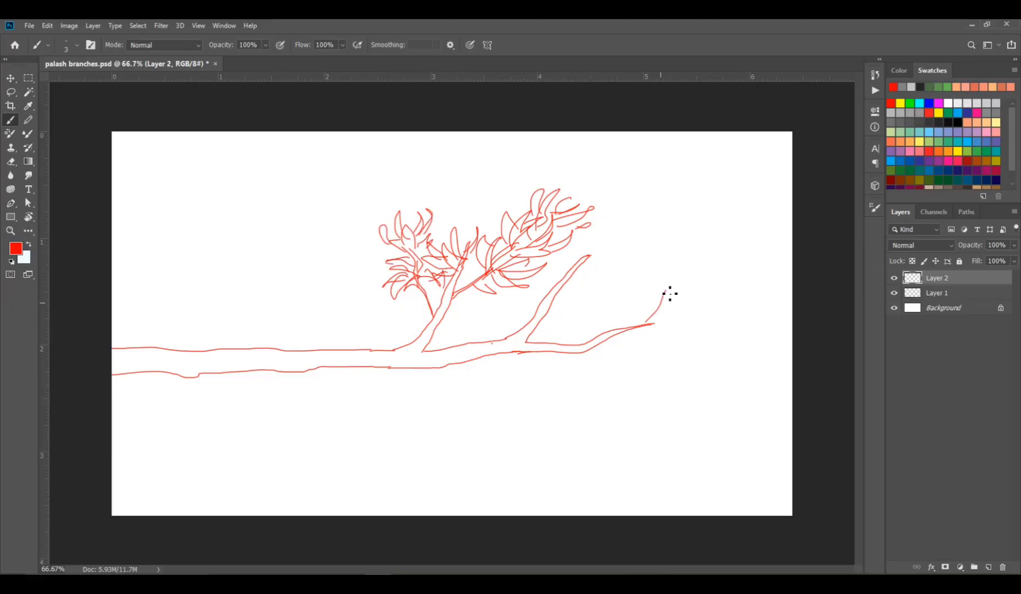
Step: Sketch flower clusters around the far end of the main branch and the tip of the second upright offshoot
{"action": "left_click_drag", "start_coordinate": [668, 300], "coordinate": [659, 302]}
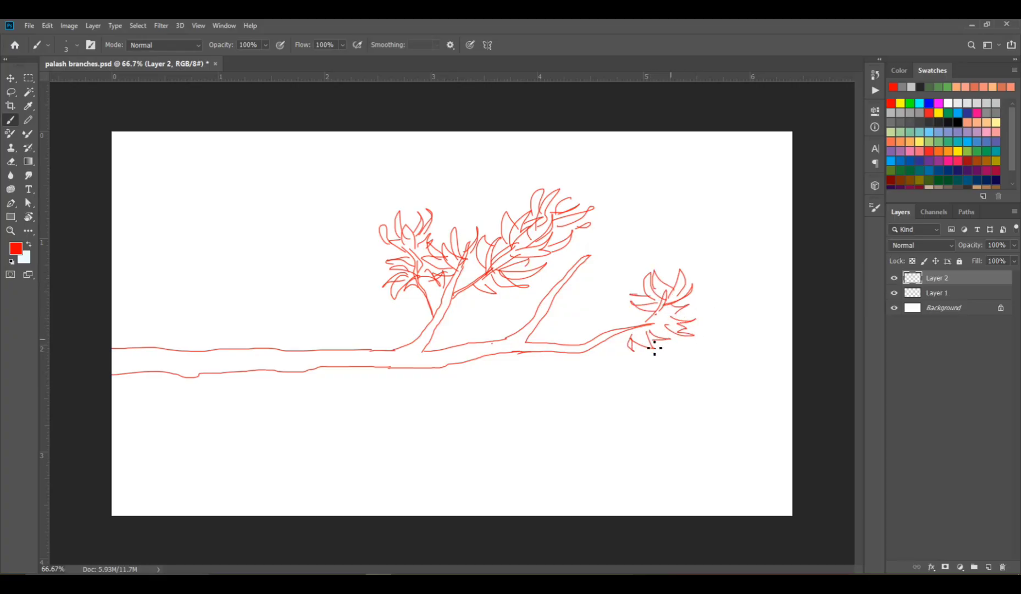
{"action": "mouse_move", "coordinate": [675, 312]}
{"action": "left_mouse_down"}
{"action": "mouse_move", "coordinate": [655, 320]}
{"action": "mouse_move", "coordinate": [709, 302]}
{"action": "left_mouse_up"}
{"action": "left_click_drag", "start_coordinate": [692, 275], "coordinate": [695, 273]}
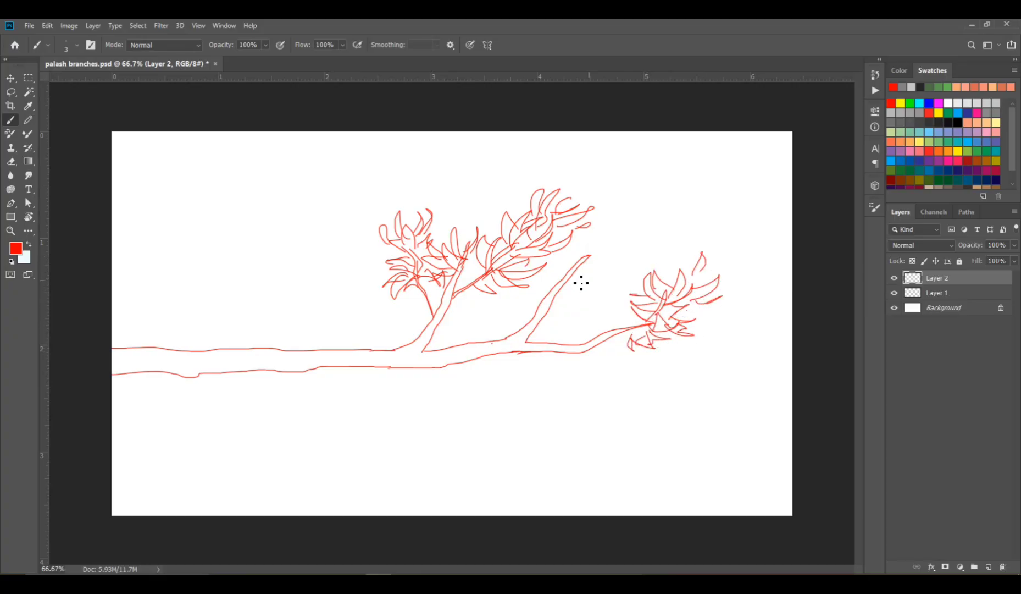
{"action": "mouse_move", "coordinate": [584, 257]}
{"action": "left_mouse_down"}
{"action": "mouse_move", "coordinate": [597, 278]}
{"action": "mouse_move", "coordinate": [583, 271]}
{"action": "mouse_move", "coordinate": [574, 296]}
{"action": "mouse_move", "coordinate": [539, 276]}
{"action": "mouse_move", "coordinate": [626, 264]}
{"action": "mouse_move", "coordinate": [627, 240]}
{"action": "left_mouse_up"}
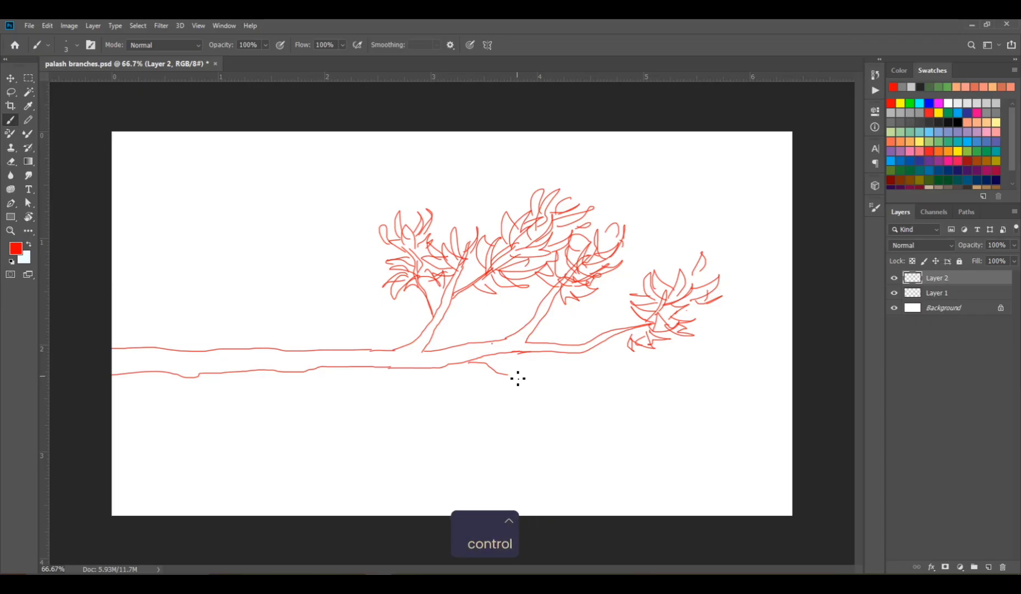
Step: Redraw the outline of a short pointed twig on the underside of the branch, undoing unwanted strokes
{"action": "key", "text": "ctrl+z"}
{"action": "left_click_drag", "start_coordinate": [483, 360], "coordinate": [516, 377]}
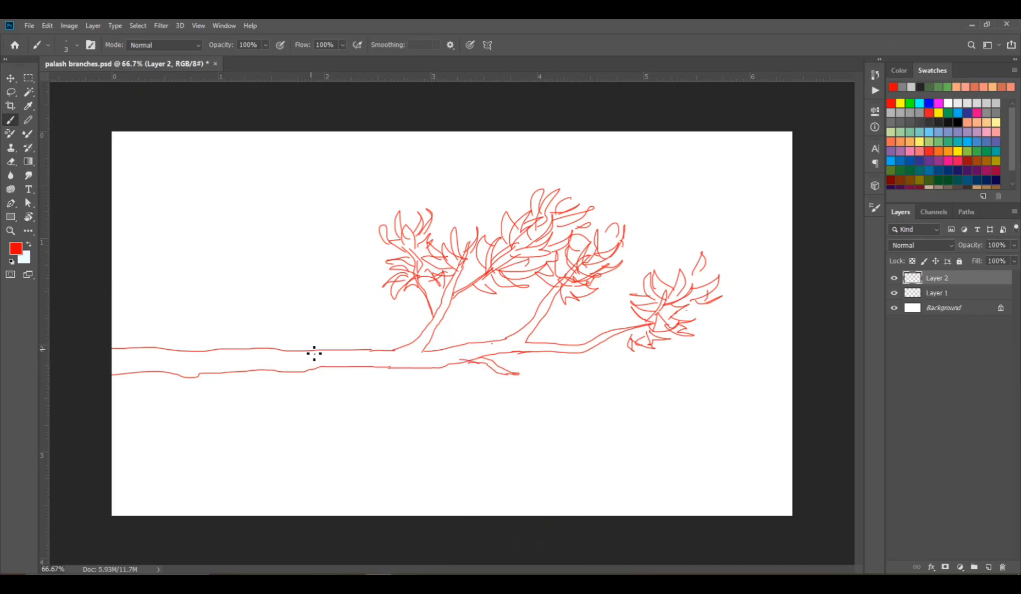
{"action": "key", "text": "ctrl+z"}
Step: Sketch round leaves with midribs and veins on the curved stem above the thick part of the branch
{"action": "mouse_move", "coordinate": [248, 264]}
{"action": "left_mouse_down"}
{"action": "mouse_move", "coordinate": [260, 217]}
{"action": "mouse_move", "coordinate": [303, 231]}
{"action": "mouse_move", "coordinate": [276, 267]}
{"action": "left_mouse_up"}
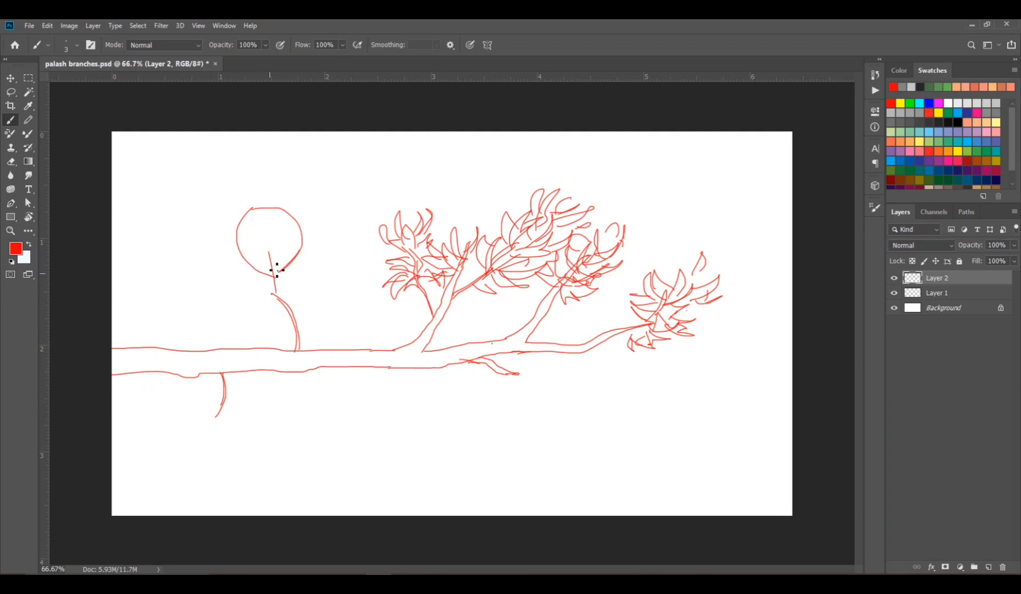
{"action": "left_click_drag", "start_coordinate": [282, 208], "coordinate": [274, 254]}
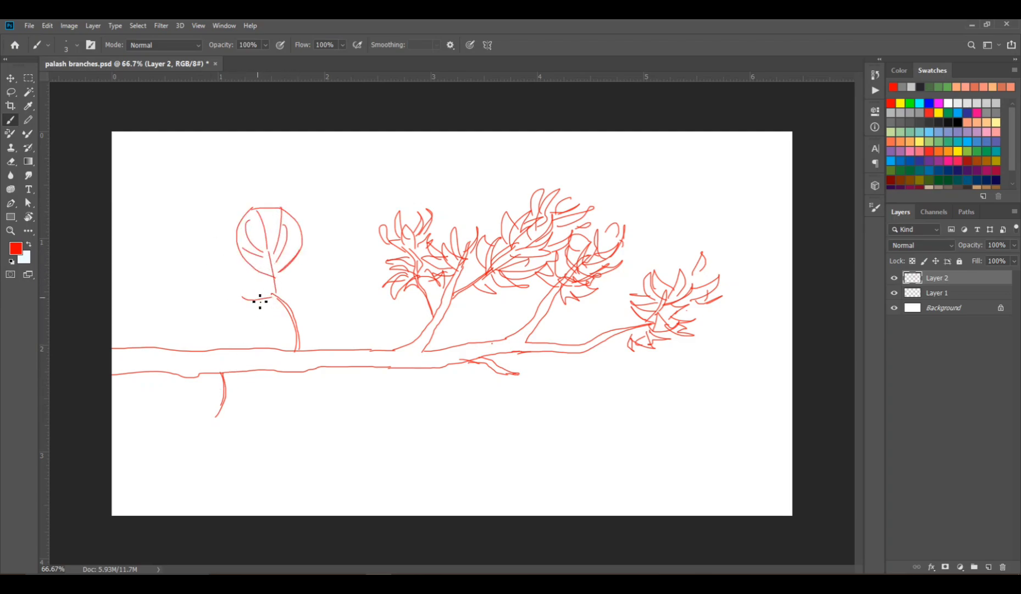
{"action": "mouse_move", "coordinate": [195, 274]}
{"action": "left_mouse_down"}
{"action": "mouse_move", "coordinate": [220, 331]}
{"action": "mouse_move", "coordinate": [255, 298]}
{"action": "left_mouse_up"}
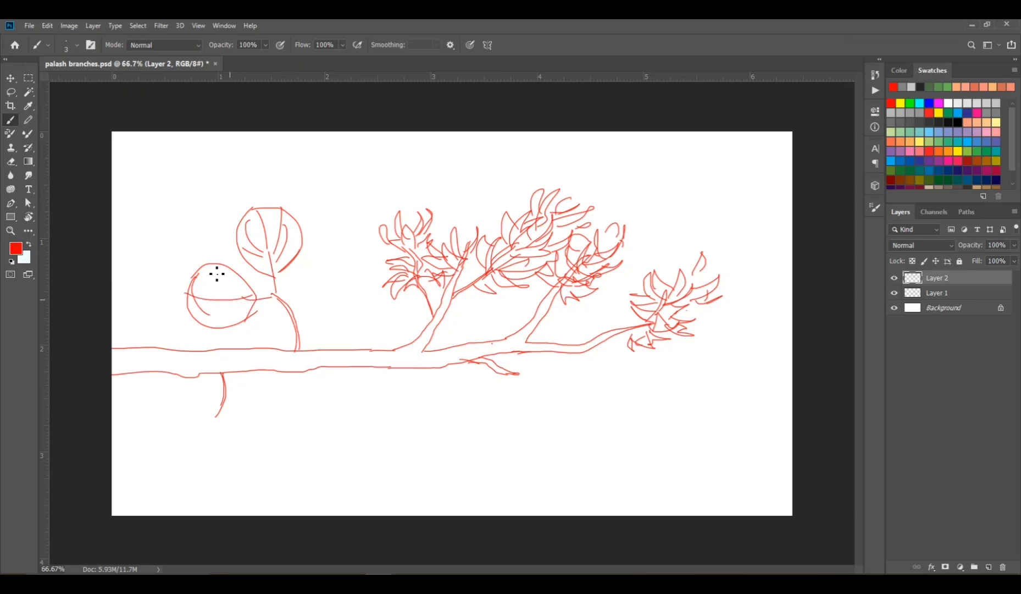
{"action": "key", "text": "ctrl+z"}
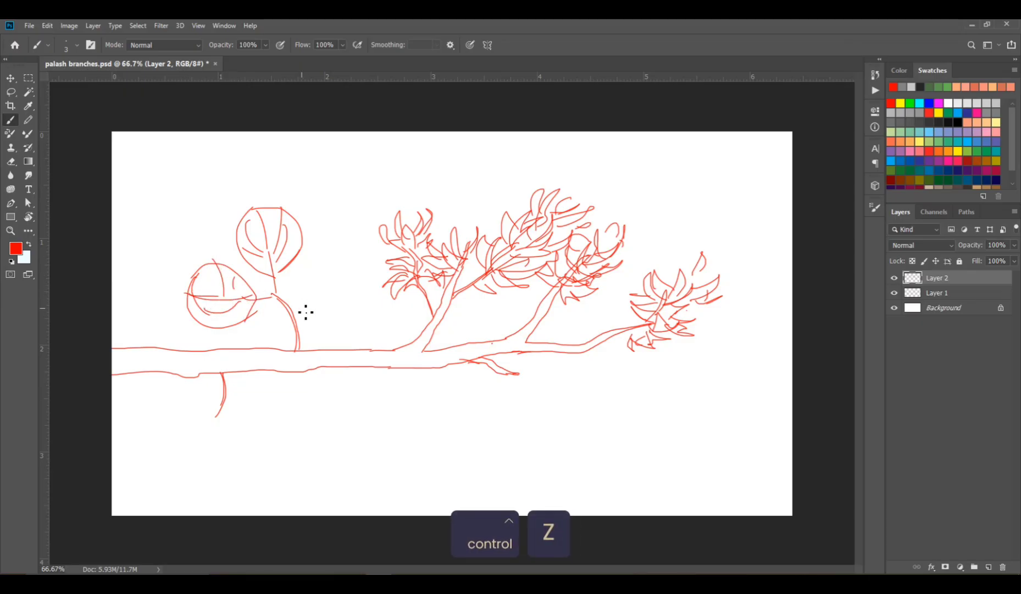
Step: Sketch two rounded leaves with veins on the stem hanging below the branch, redrawing the first leaf's outline
{"action": "left_click_drag", "start_coordinate": [219, 414], "coordinate": [177, 463]}
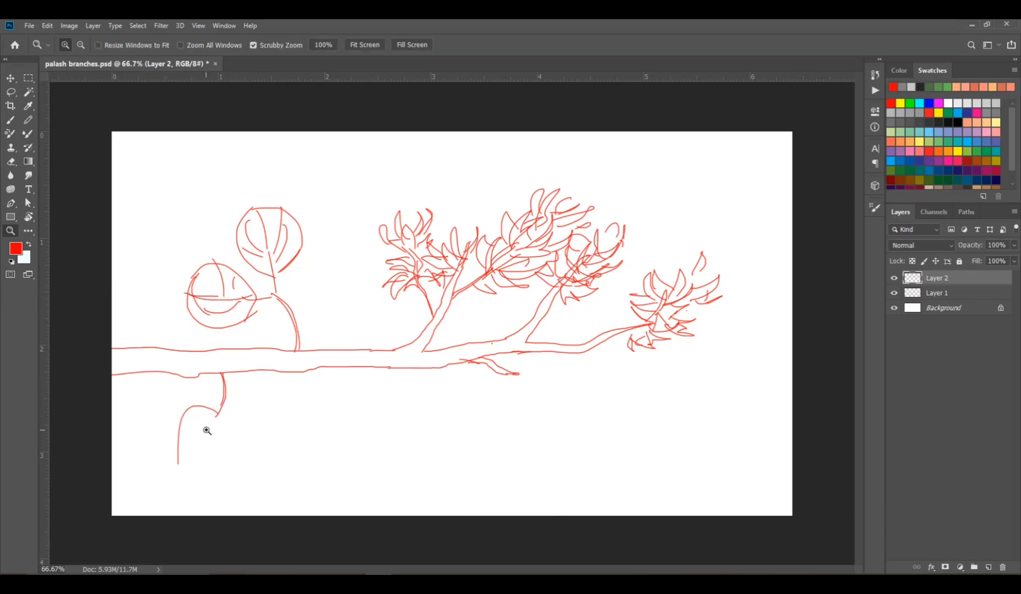
{"action": "key", "text": "ctrl+z"}
{"action": "key", "text": "b"}
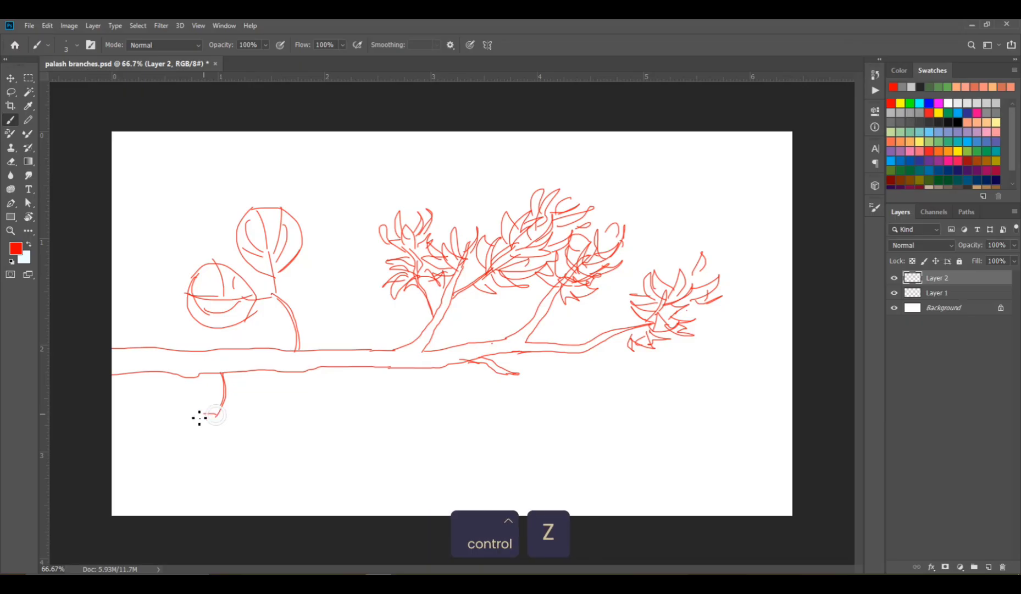
{"action": "mouse_move", "coordinate": [198, 418]}
{"action": "left_mouse_down"}
{"action": "mouse_move", "coordinate": [175, 458]}
{"action": "mouse_move", "coordinate": [199, 468]}
{"action": "mouse_move", "coordinate": [222, 422]}
{"action": "mouse_move", "coordinate": [187, 472]}
{"action": "left_mouse_up"}
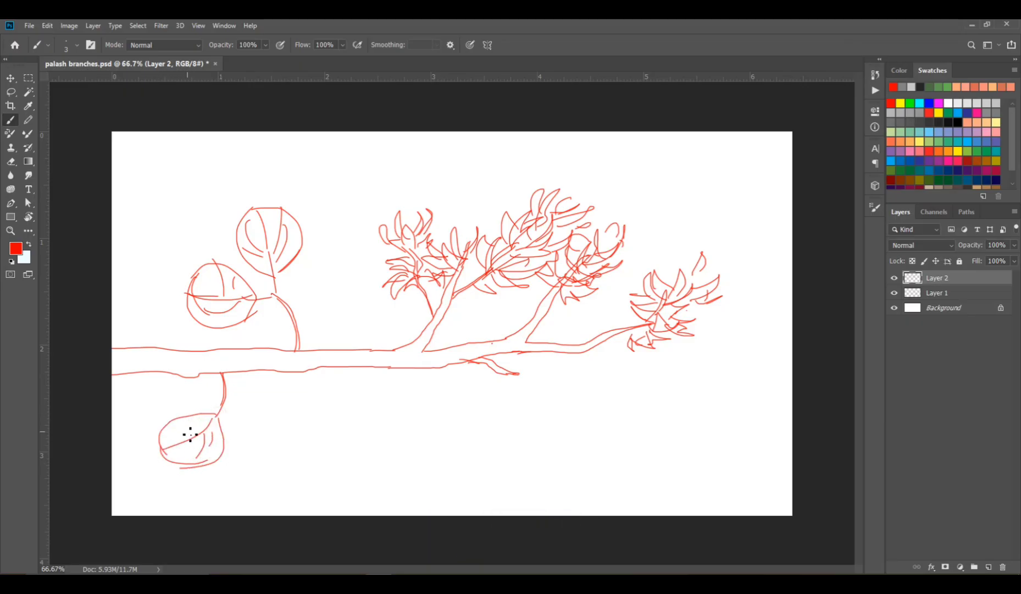
{"action": "mouse_move", "coordinate": [254, 417]}
{"action": "left_mouse_down"}
{"action": "mouse_move", "coordinate": [275, 406]}
{"action": "mouse_move", "coordinate": [252, 423]}
{"action": "mouse_move", "coordinate": [254, 448]}
{"action": "mouse_move", "coordinate": [307, 429]}
{"action": "mouse_move", "coordinate": [252, 417]}
{"action": "mouse_move", "coordinate": [292, 425]}
{"action": "left_mouse_up"}
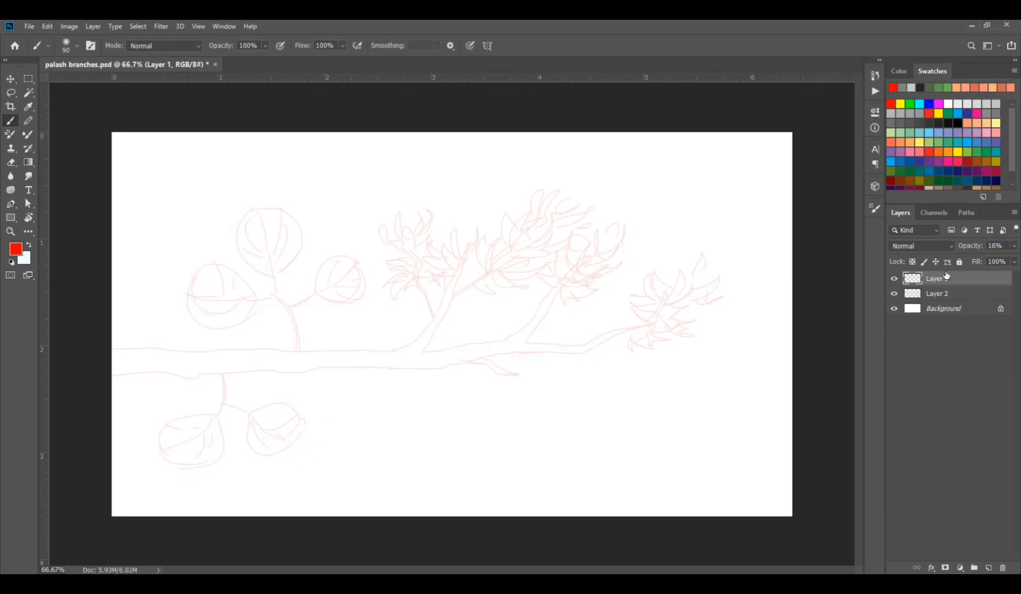
Step: Lock the faded sketch on Layer 1 and, on Layer 2, lasso the upper main branch and its first upright offshoot
{"action": "left_click", "coordinate": [959, 261]}
{"action": "left_click", "coordinate": [947, 293]}
{"action": "key", "text": "l"}
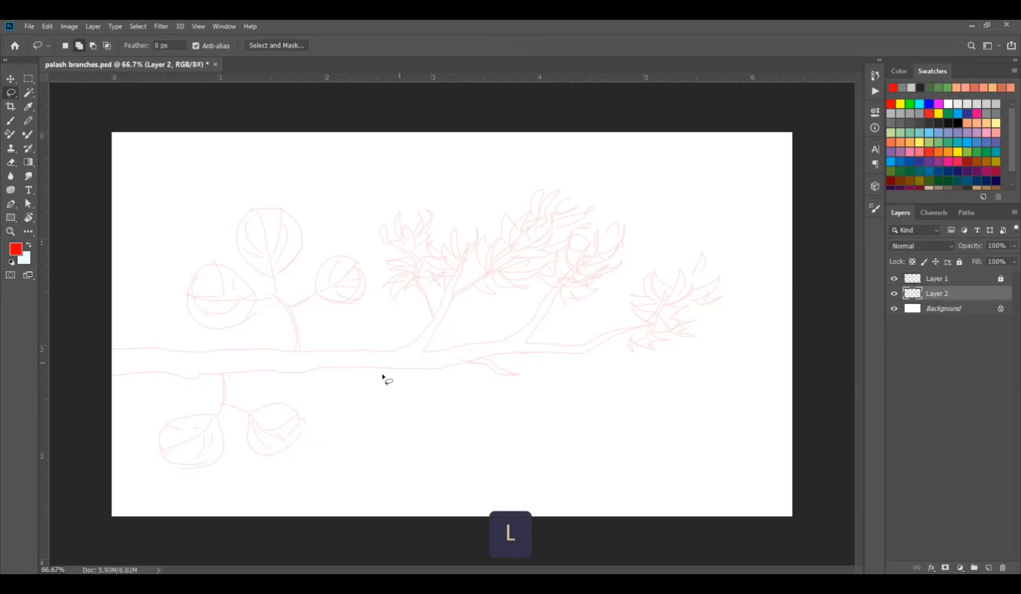
{"action": "left_click_drag", "start_coordinate": [113, 351], "coordinate": [189, 352]}
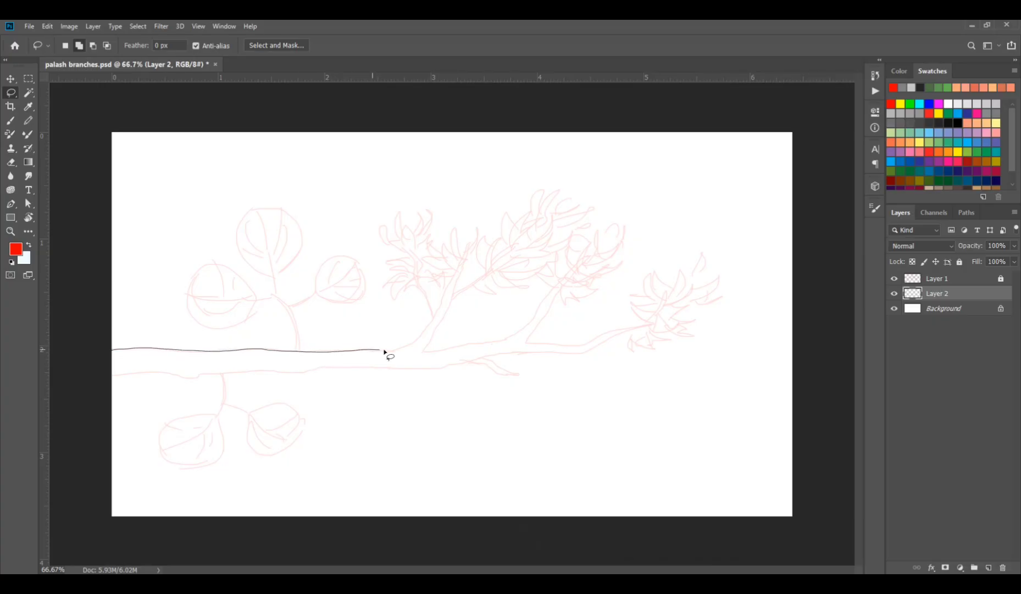
{"action": "mouse_move", "coordinate": [371, 360]}
{"action": "left_mouse_down"}
{"action": "mouse_move", "coordinate": [241, 365]}
{"action": "mouse_move", "coordinate": [96, 349]}
{"action": "left_mouse_up"}
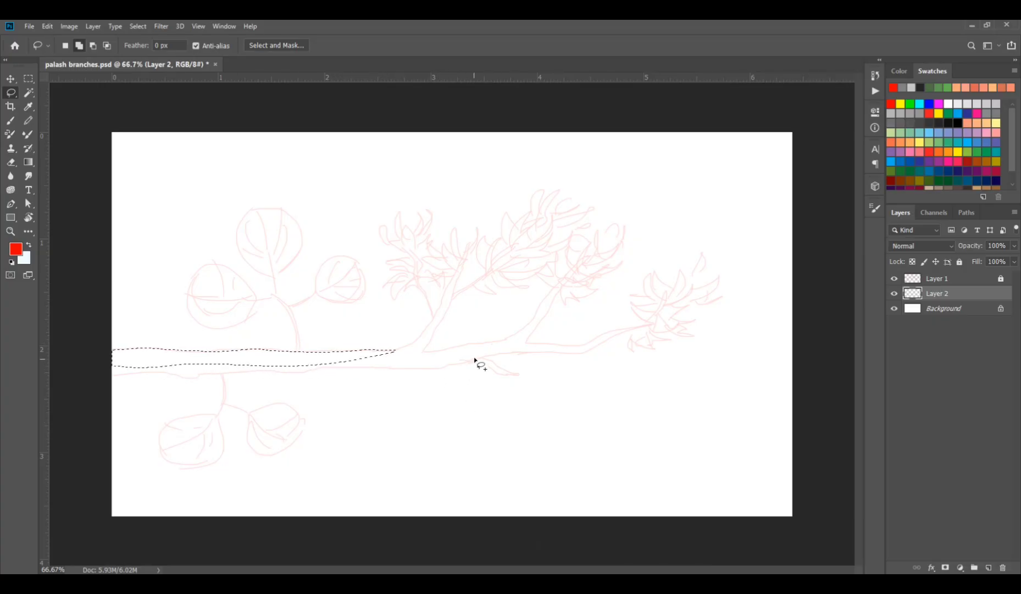
{"action": "left_click_drag", "start_coordinate": [416, 341], "coordinate": [462, 260]}
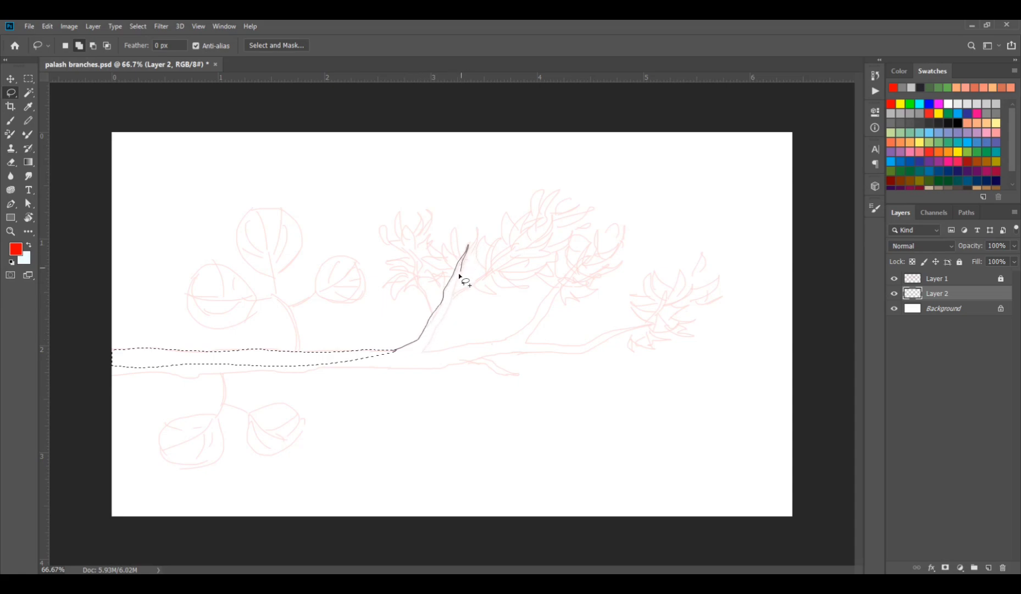
Step: Add the second offshoot, the far branch end, the lower twig and the main branch's underside to the lasso selection
{"action": "mouse_move", "coordinate": [422, 360]}
{"action": "left_mouse_down"}
{"action": "mouse_move", "coordinate": [365, 360]}
{"action": "mouse_move", "coordinate": [512, 336]}
{"action": "mouse_move", "coordinate": [601, 241]}
{"action": "mouse_move", "coordinate": [585, 265]}
{"action": "left_mouse_up"}
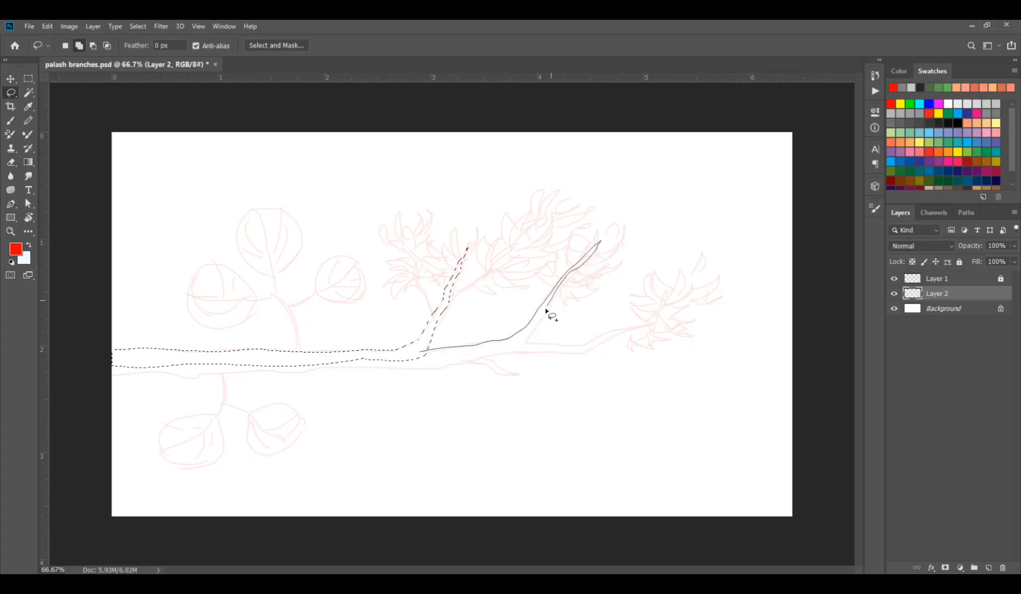
{"action": "mouse_move", "coordinate": [572, 344]}
{"action": "left_mouse_down"}
{"action": "mouse_move", "coordinate": [659, 320]}
{"action": "mouse_move", "coordinate": [687, 295]}
{"action": "left_mouse_up"}
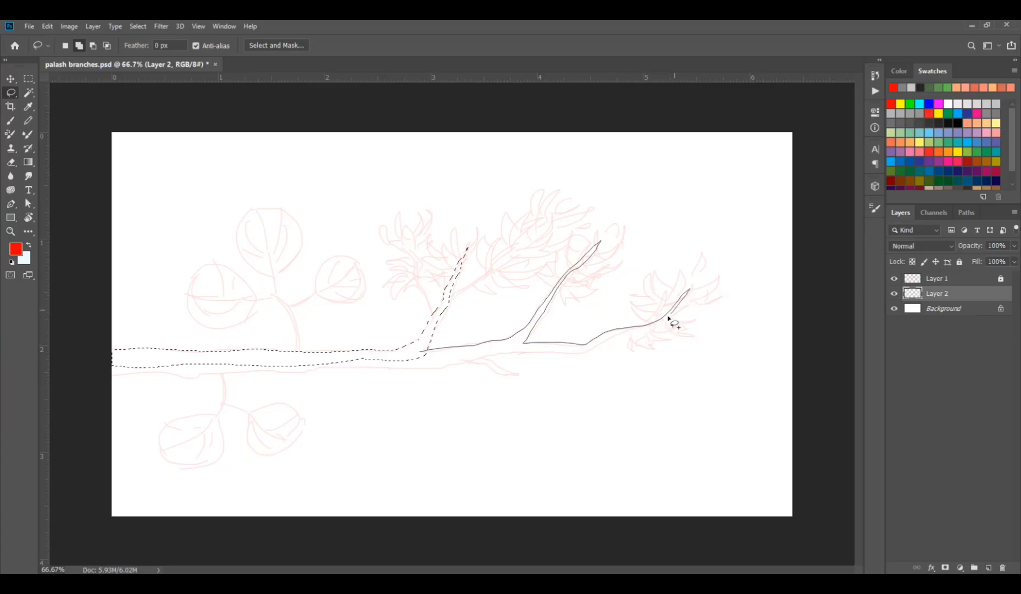
{"action": "mouse_move", "coordinate": [615, 339]}
{"action": "left_mouse_down"}
{"action": "mouse_move", "coordinate": [587, 352]}
{"action": "mouse_move", "coordinate": [516, 357]}
{"action": "left_mouse_up"}
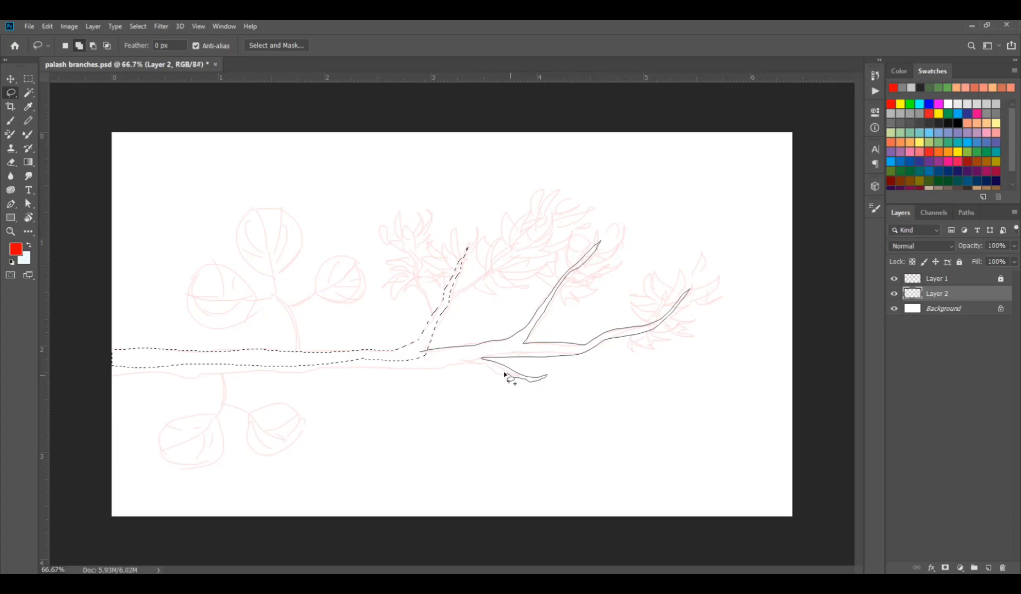
{"action": "mouse_move", "coordinate": [462, 365]}
{"action": "left_mouse_down"}
{"action": "mouse_move", "coordinate": [398, 358]}
{"action": "mouse_move", "coordinate": [408, 353]}
{"action": "left_mouse_up"}
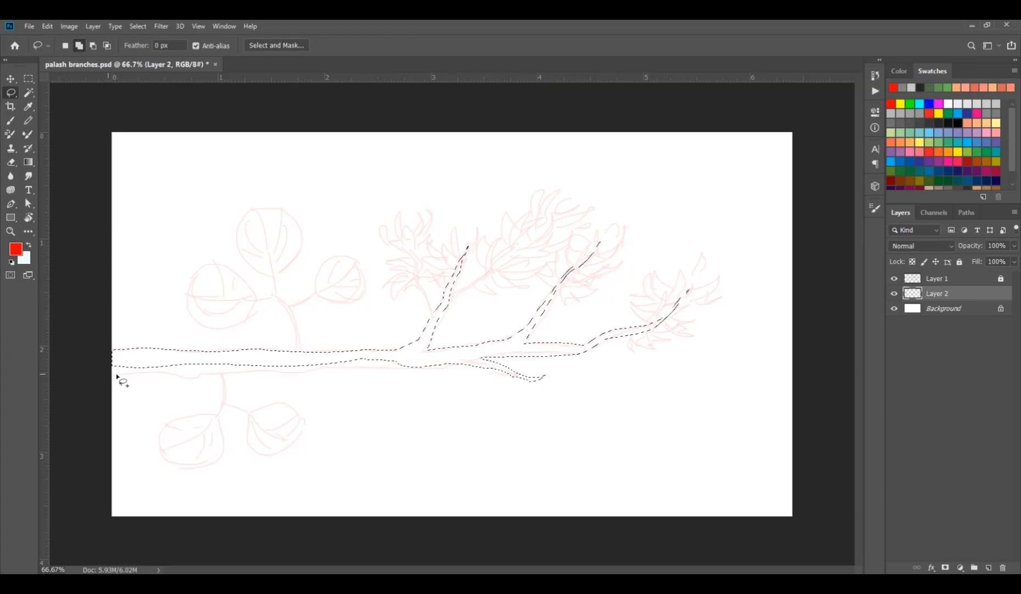
{"action": "mouse_move", "coordinate": [114, 373]}
{"action": "left_mouse_down"}
{"action": "mouse_move", "coordinate": [468, 361]}
{"action": "mouse_move", "coordinate": [83, 367]}
{"action": "left_mouse_up"}
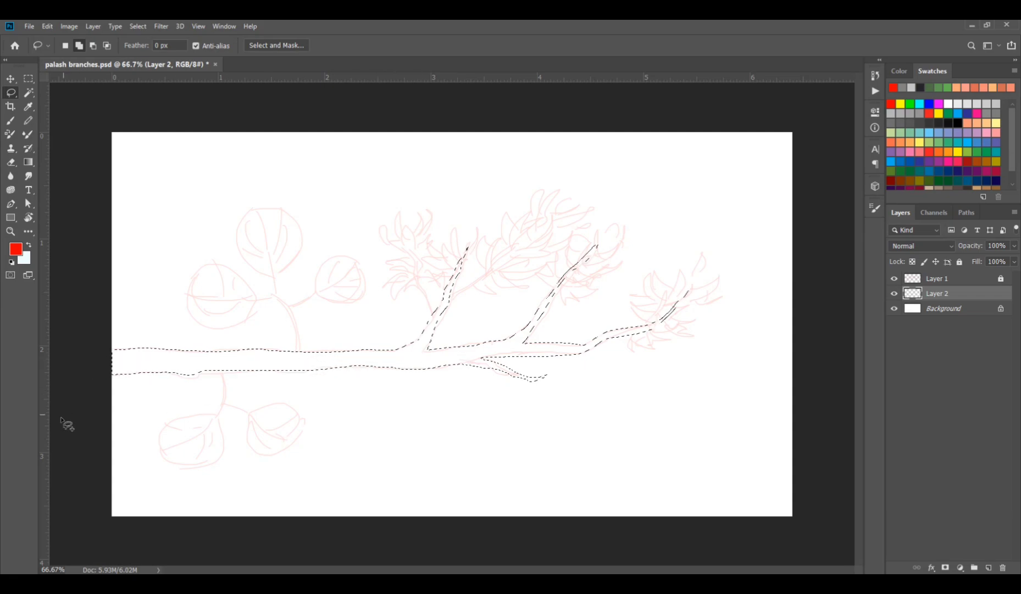
Step: Set the foreground colour to a light tan, fill the branch selection with it and deselect
{"action": "left_click", "coordinate": [16, 249]}
{"action": "left_click", "coordinate": [828, 231]}
{"action": "left_click", "coordinate": [730, 123]}
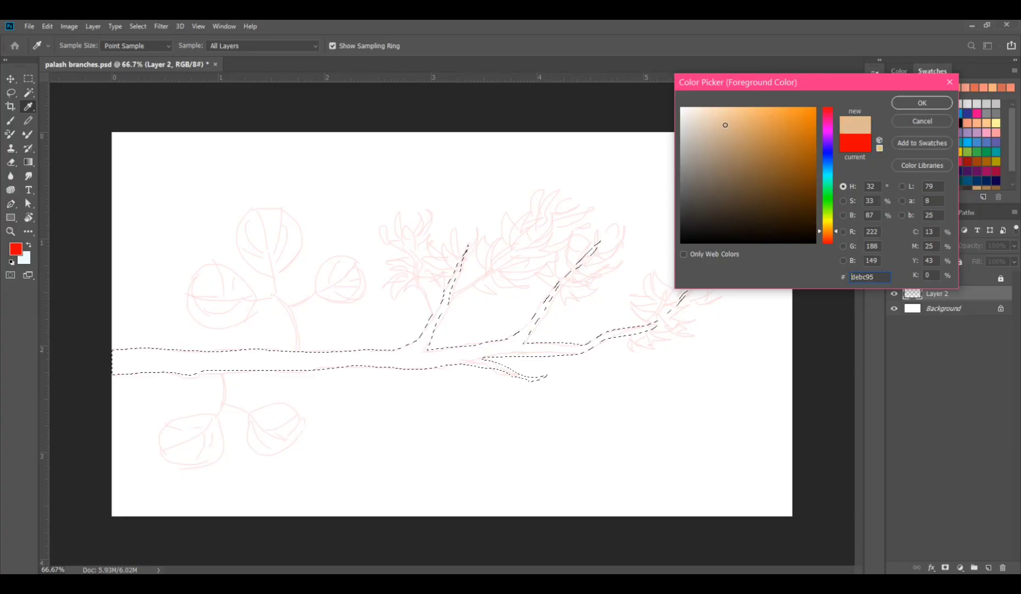
{"action": "left_click", "coordinate": [916, 103]}
{"action": "key", "text": "alt+BackSpace"}
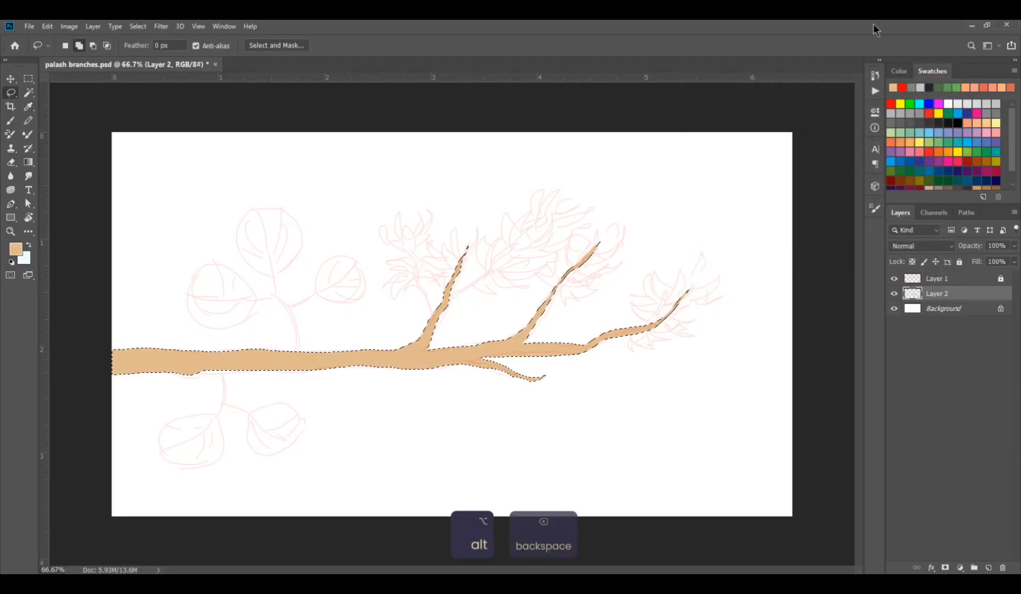
{"action": "key", "text": "ctrl+d"}
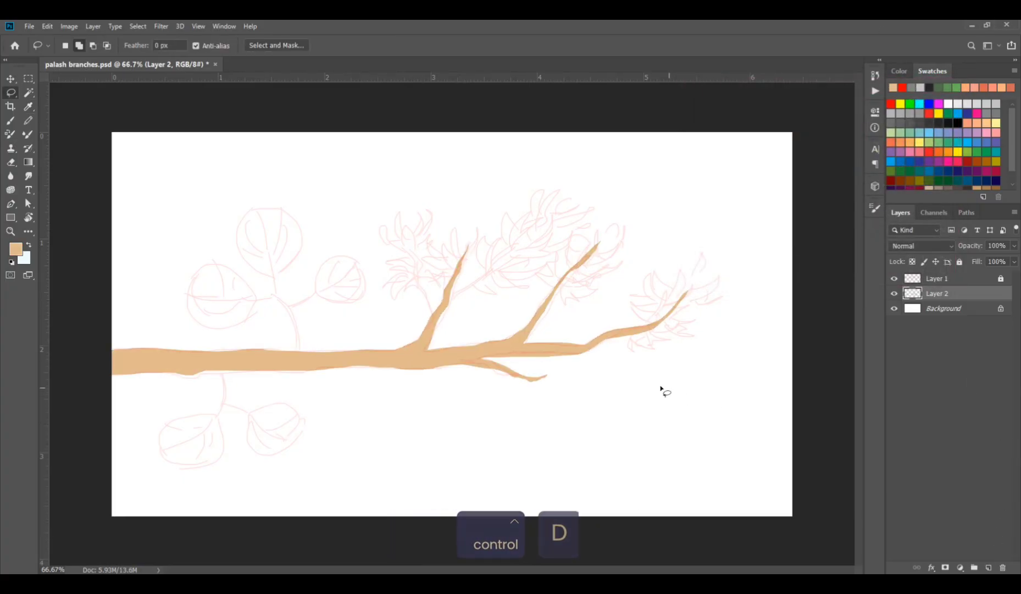
Step: Choose a hard round brush tip and set it to 15 px with pen pressure controlling the size
{"action": "key", "text": "b"}
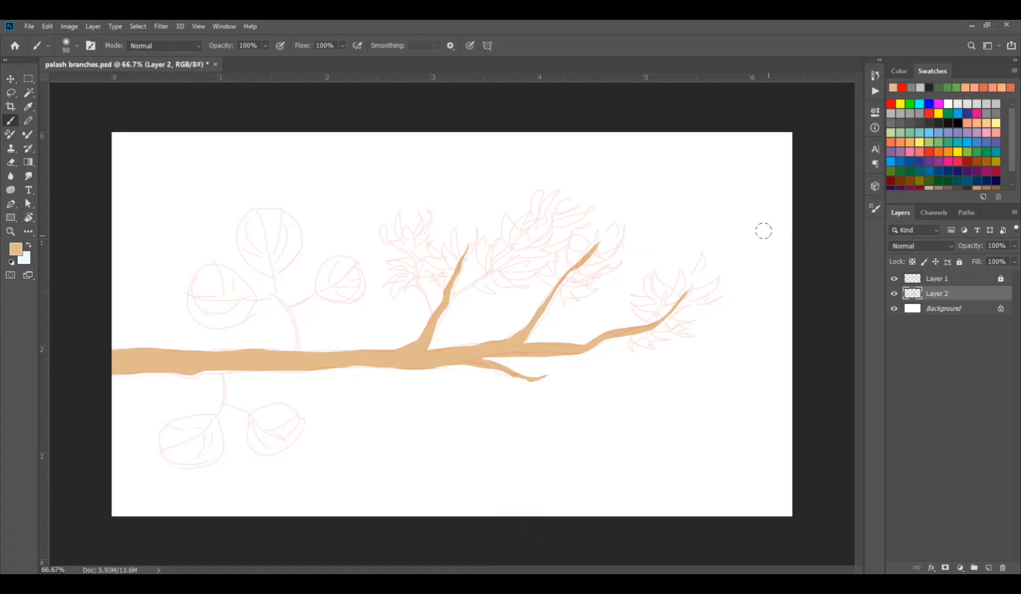
{"action": "left_click", "coordinate": [876, 206]}
{"action": "left_click", "coordinate": [762, 226]}
{"action": "left_click", "coordinate": [876, 206]}
{"action": "key", "text": "bracketleft"}
{"action": "key", "text": "bracketleft"}
{"action": "key", "text": "bracketleft"}
{"action": "key", "text": "bracketleft"}
{"action": "key", "text": "bracketleft"}
{"action": "key", "text": "bracketleft"}
{"action": "key", "text": "bracketleft"}
{"action": "key", "text": "bracketleft"}
{"action": "key", "text": "bracketleft"}
{"action": "key", "text": "bracketleft"}
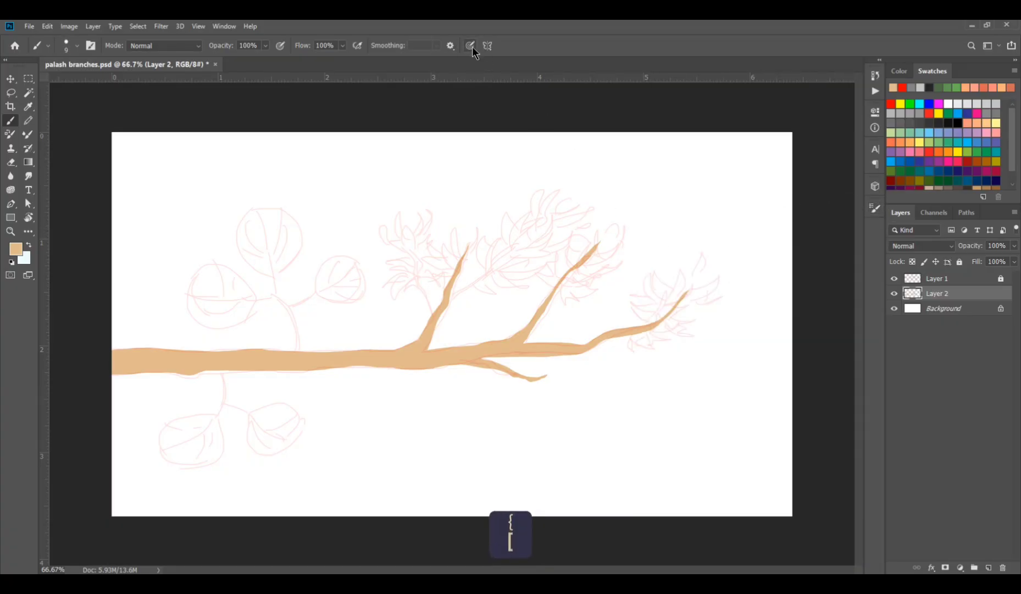
{"action": "key", "text": "bracketright"}
{"action": "key", "text": "bracketright"}
Step: Paint three thin tan twigs: two off the first upright offshoot and one off the lower twig
{"action": "left_click_drag", "start_coordinate": [421, 285], "coordinate": [431, 317]}
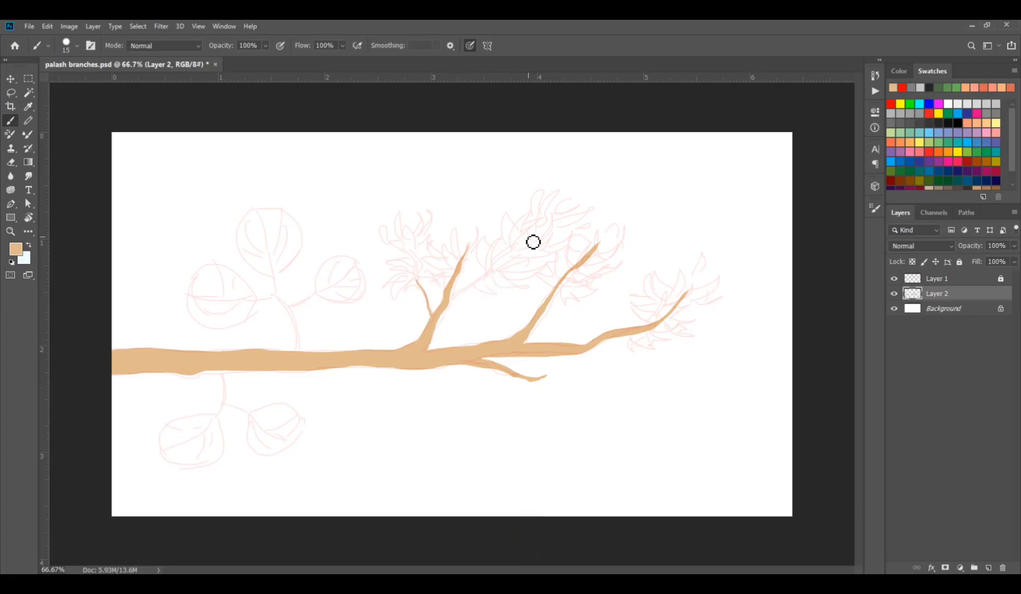
{"action": "mouse_move", "coordinate": [529, 237]}
{"action": "left_mouse_down"}
{"action": "mouse_move", "coordinate": [463, 299]}
{"action": "mouse_move", "coordinate": [448, 300]}
{"action": "left_mouse_up"}
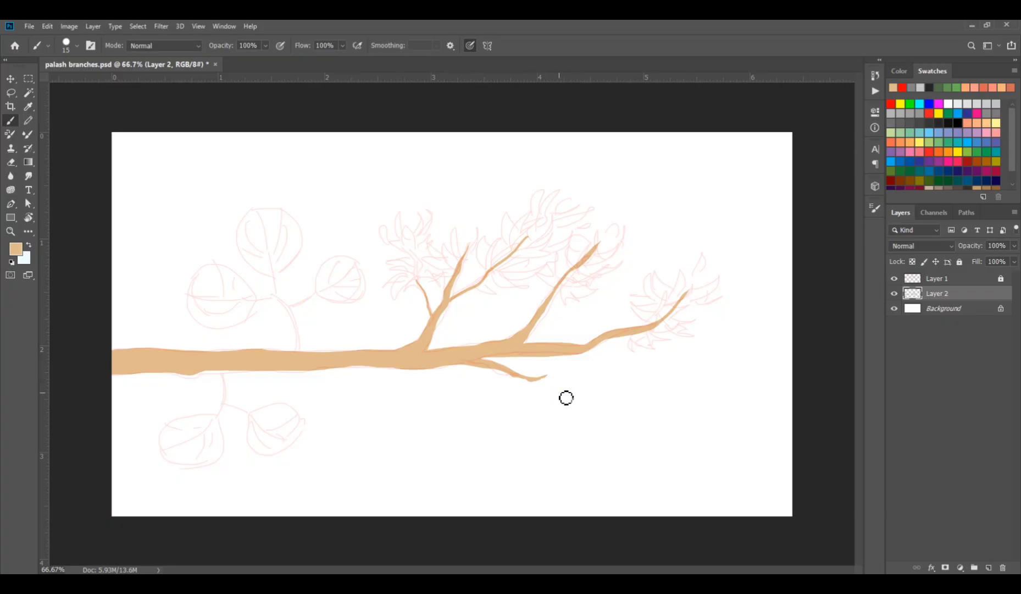
{"action": "left_click_drag", "start_coordinate": [574, 392], "coordinate": [506, 374]}
Step: Add a new layer above the branch layer and set up a soft round 30 px brush with a darker tan, #c09c72
{"action": "left_click", "coordinate": [990, 567]}
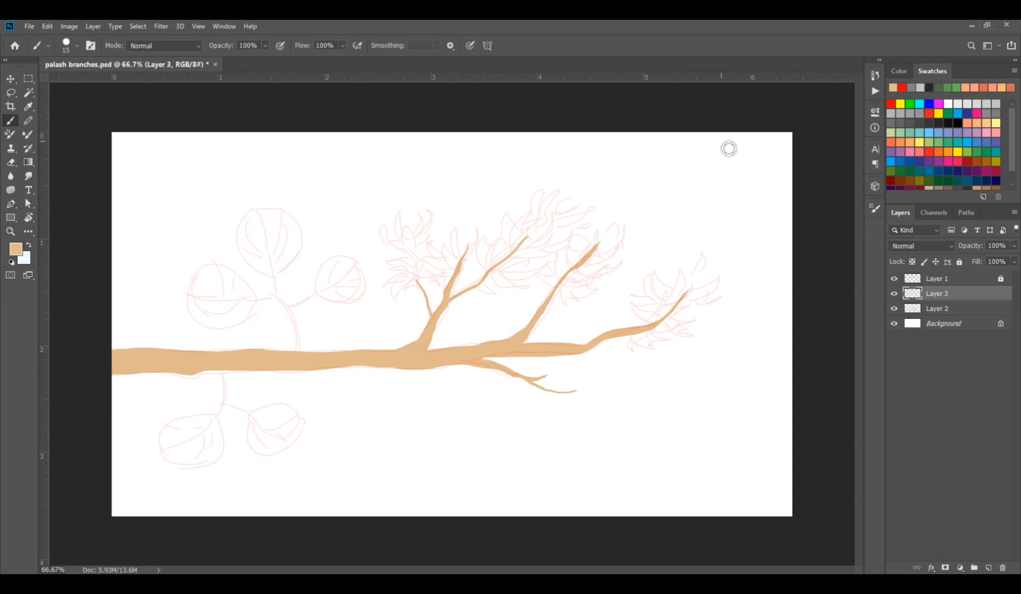
{"action": "key", "text": "b"}
{"action": "left_click", "coordinate": [874, 209]}
{"action": "left_click", "coordinate": [739, 226]}
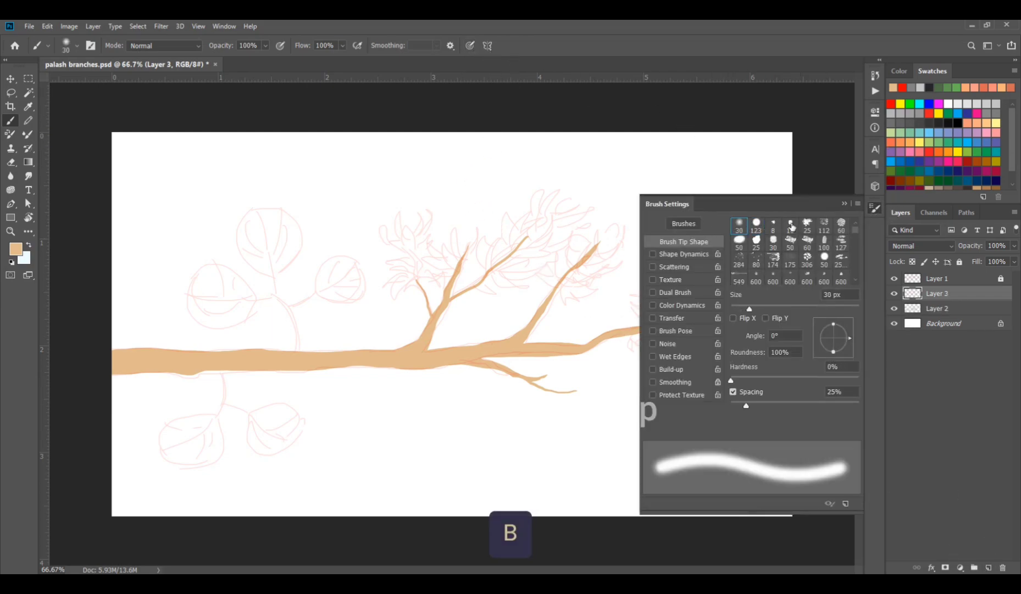
{"action": "left_click", "coordinate": [845, 203]}
{"action": "left_click", "coordinate": [16, 249]}
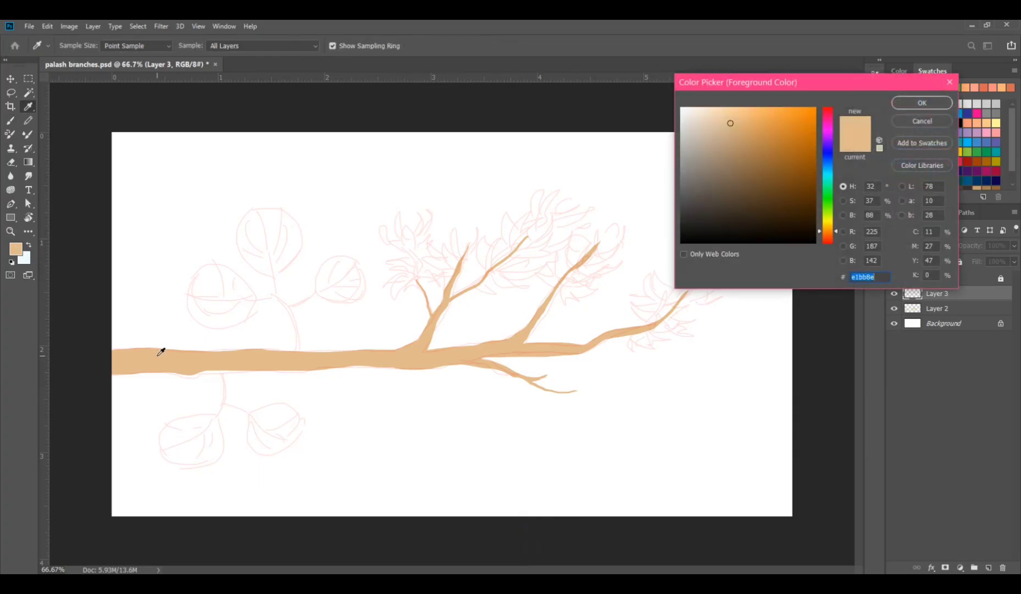
{"action": "left_click", "coordinate": [739, 133]}
{"action": "left_click", "coordinate": [907, 104]}
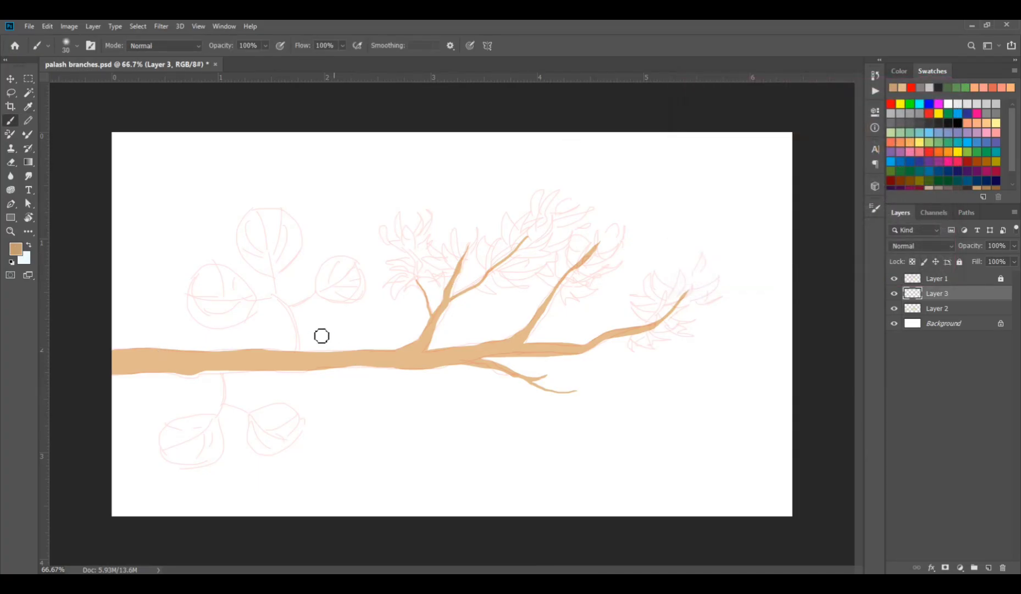
{"action": "left_click_drag", "start_coordinate": [112, 377], "coordinate": [207, 376]}
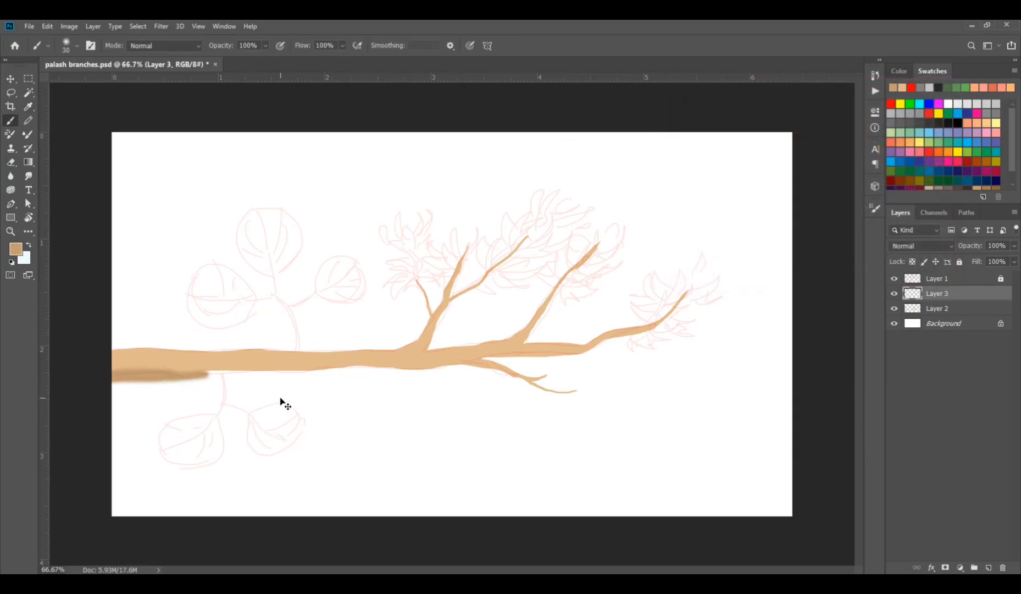
{"action": "key", "text": "ctrl+z"}
{"action": "key", "text": "ctrl+z"}
Step: Clip the new layer to the branch layer and shade the underside of the main branch and its far end with the darker tan
{"action": "key", "text": "ctrl+alt+g"}
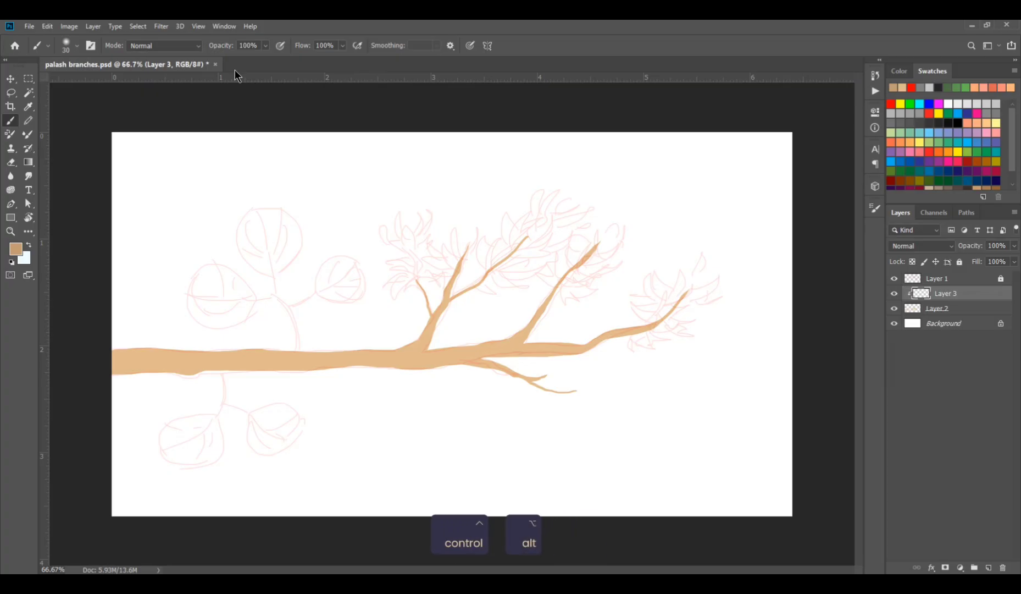
{"action": "left_click_drag", "start_coordinate": [113, 364], "coordinate": [198, 363]}
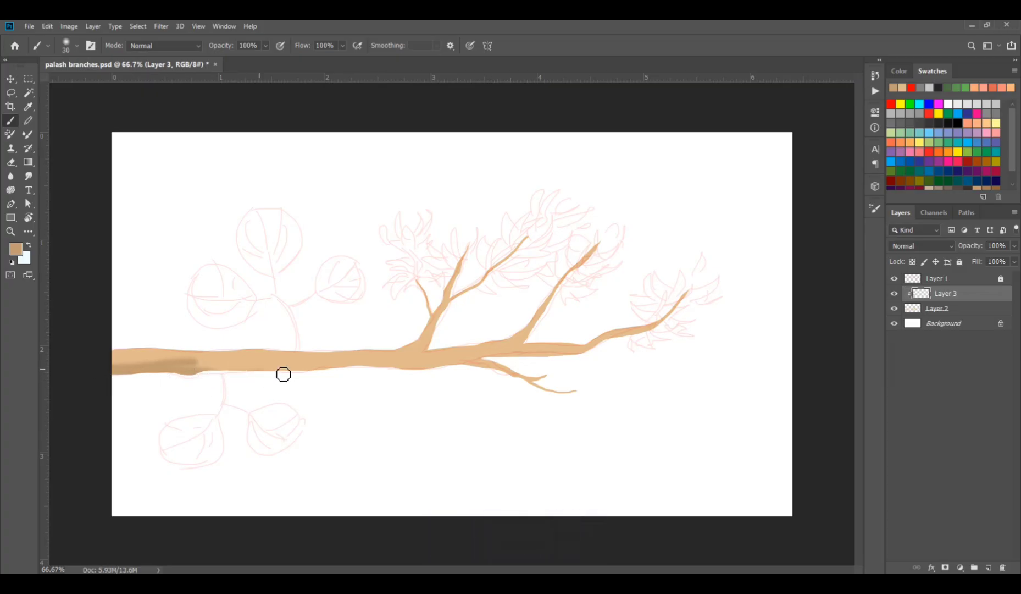
{"action": "mouse_move", "coordinate": [283, 374]}
{"action": "left_mouse_down"}
{"action": "mouse_move", "coordinate": [467, 366]}
{"action": "mouse_move", "coordinate": [519, 384]}
{"action": "mouse_move", "coordinate": [486, 360]}
{"action": "mouse_move", "coordinate": [594, 352]}
{"action": "left_mouse_up"}
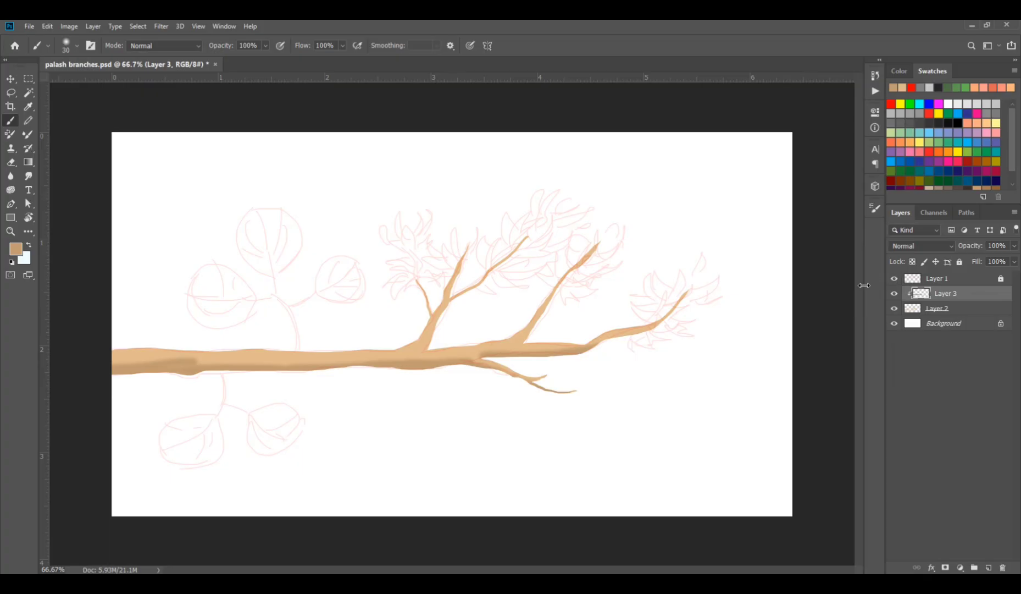
Step: Hide the sketch layer, extend the shading over the offshoots and main branch, and soften it with the Eraser
{"action": "left_click", "coordinate": [894, 278]}
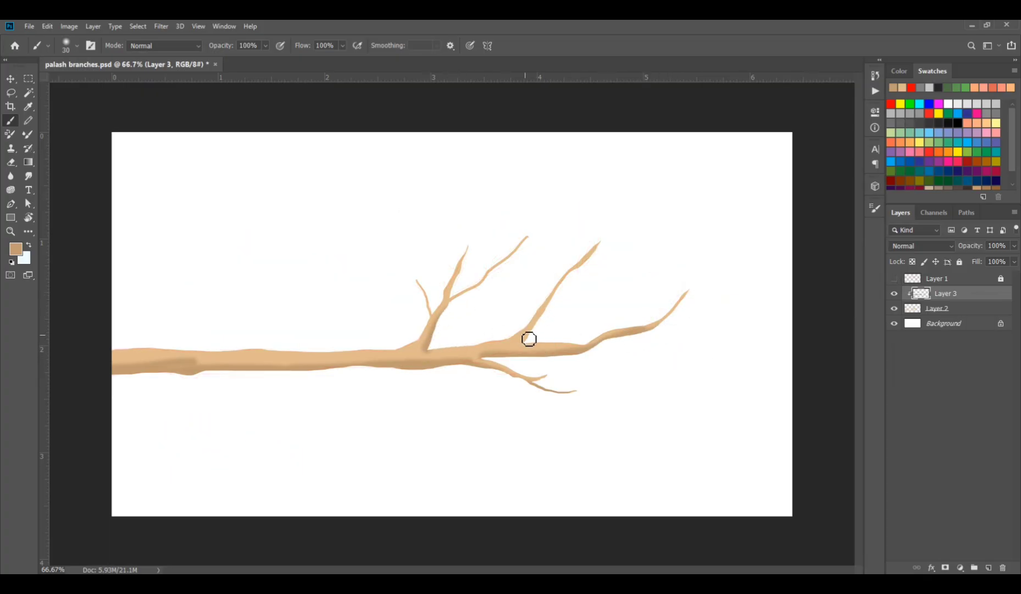
{"action": "left_click_drag", "start_coordinate": [522, 345], "coordinate": [600, 246]}
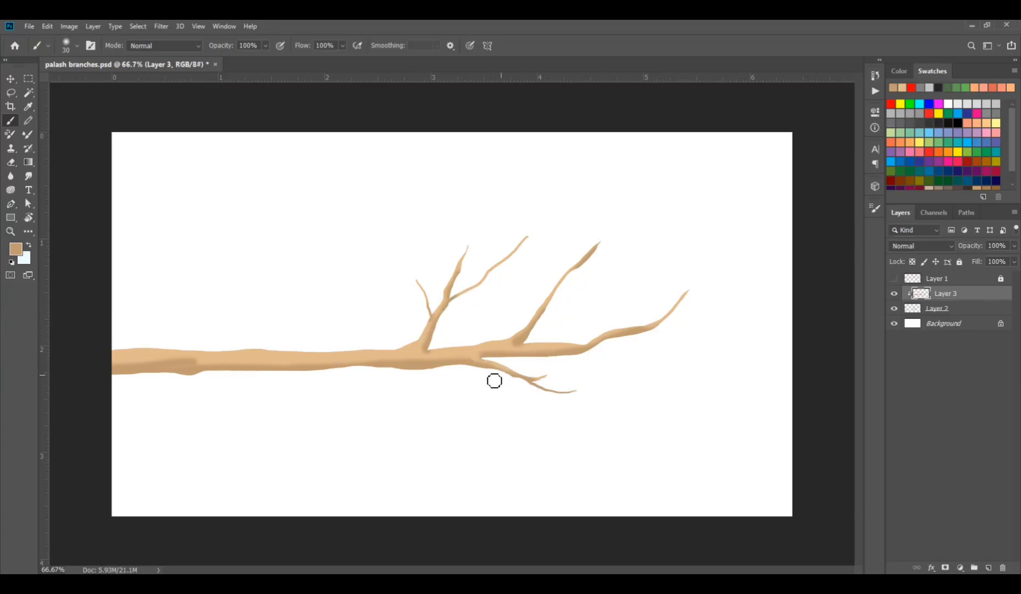
{"action": "left_click_drag", "start_coordinate": [99, 366], "coordinate": [463, 361]}
{"action": "key", "text": "e"}
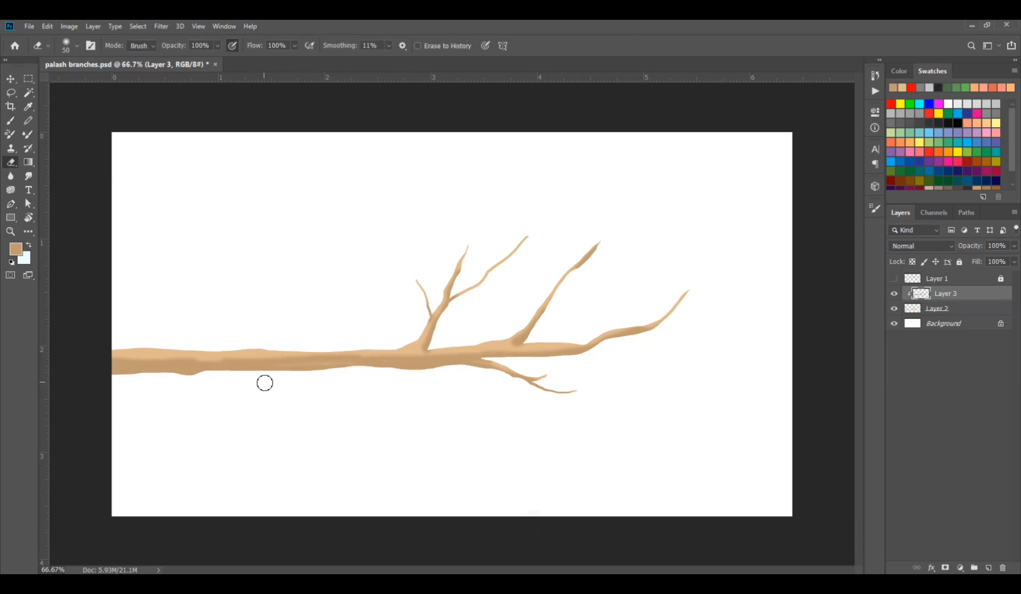
{"action": "mouse_move", "coordinate": [141, 358]}
{"action": "left_mouse_down"}
{"action": "mouse_move", "coordinate": [416, 354]}
{"action": "mouse_move", "coordinate": [501, 338]}
{"action": "mouse_move", "coordinate": [424, 324]}
{"action": "mouse_move", "coordinate": [517, 324]}
{"action": "mouse_move", "coordinate": [545, 350]}
{"action": "mouse_move", "coordinate": [495, 356]}
{"action": "mouse_move", "coordinate": [541, 372]}
{"action": "mouse_move", "coordinate": [468, 322]}
{"action": "mouse_move", "coordinate": [575, 257]}
{"action": "mouse_move", "coordinate": [638, 320]}
{"action": "mouse_move", "coordinate": [418, 371]}
{"action": "left_mouse_up"}
Step: Set the shading layer's blend mode to Linear Burn and its opacity to 83%
{"action": "left_click", "coordinate": [924, 246]}
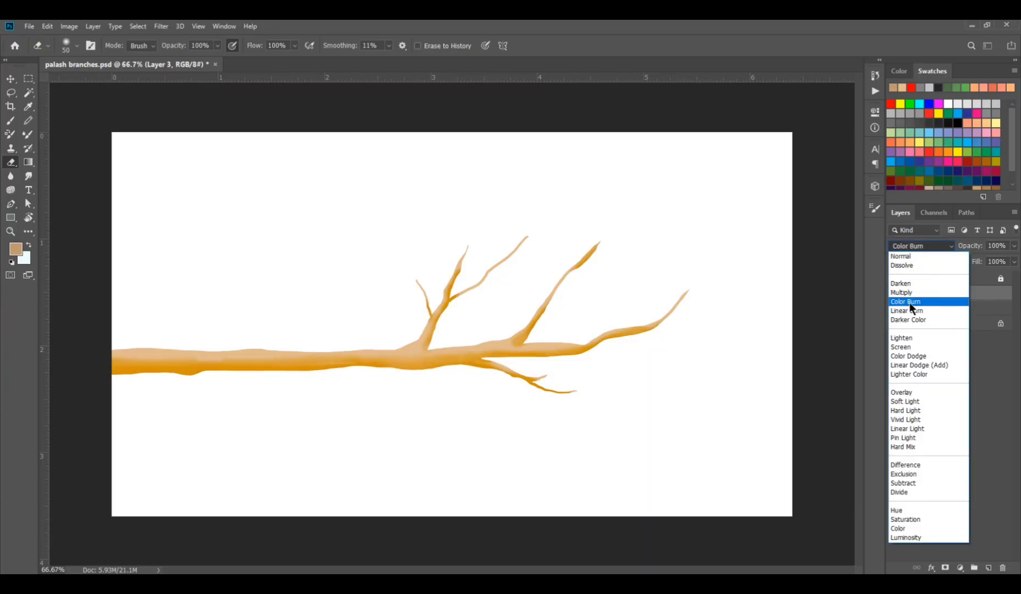
{"action": "left_click", "coordinate": [908, 310]}
{"action": "left_click", "coordinate": [940, 247]}
{"action": "left_click", "coordinate": [912, 311]}
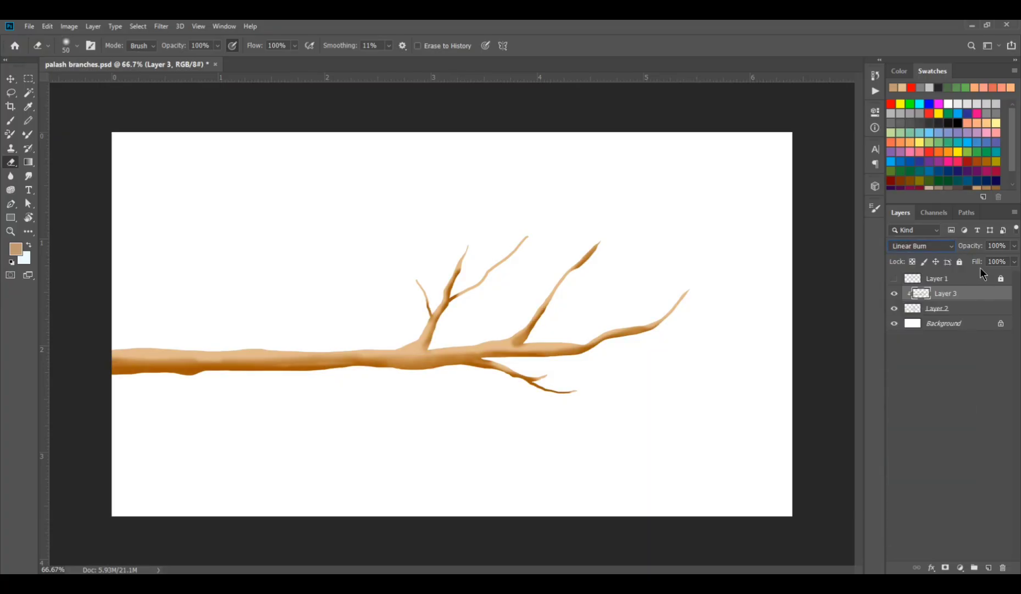
{"action": "left_click_drag", "start_coordinate": [971, 251], "coordinate": [962, 254]}
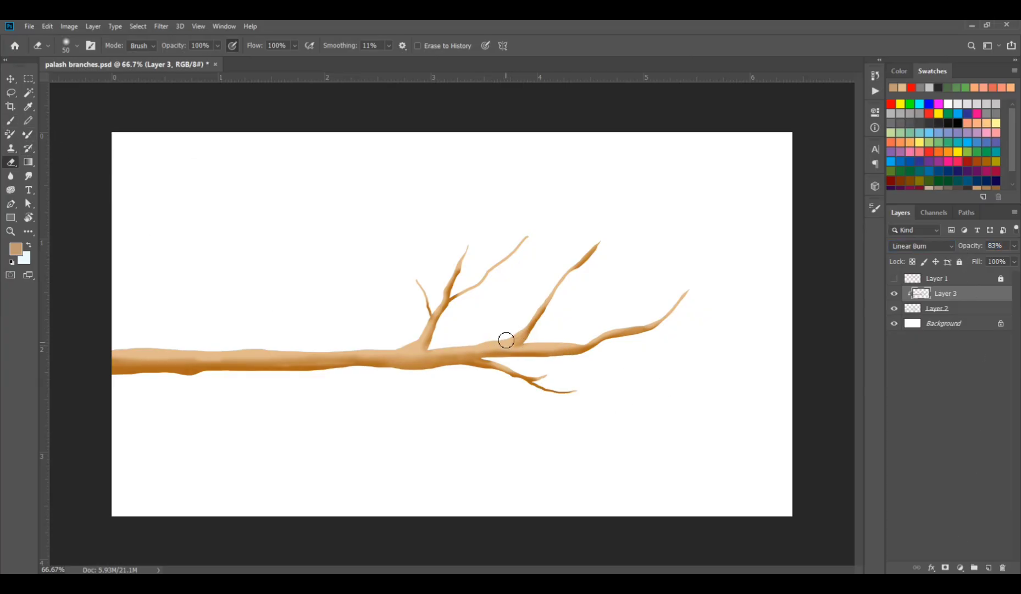
Step: Add another clipped layer above the shading and set the soft round brush to 25 px with a light peach-tan colour
{"action": "left_click", "coordinate": [988, 567]}
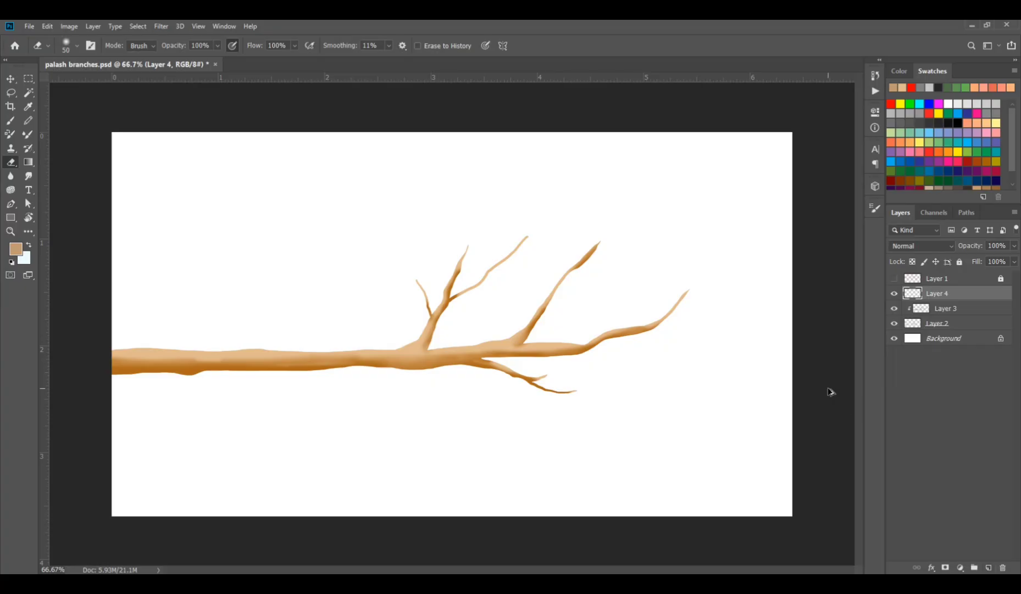
{"action": "key", "text": "ctrl+alt+g"}
{"action": "key", "text": "b"}
{"action": "left_click", "coordinate": [15, 249]}
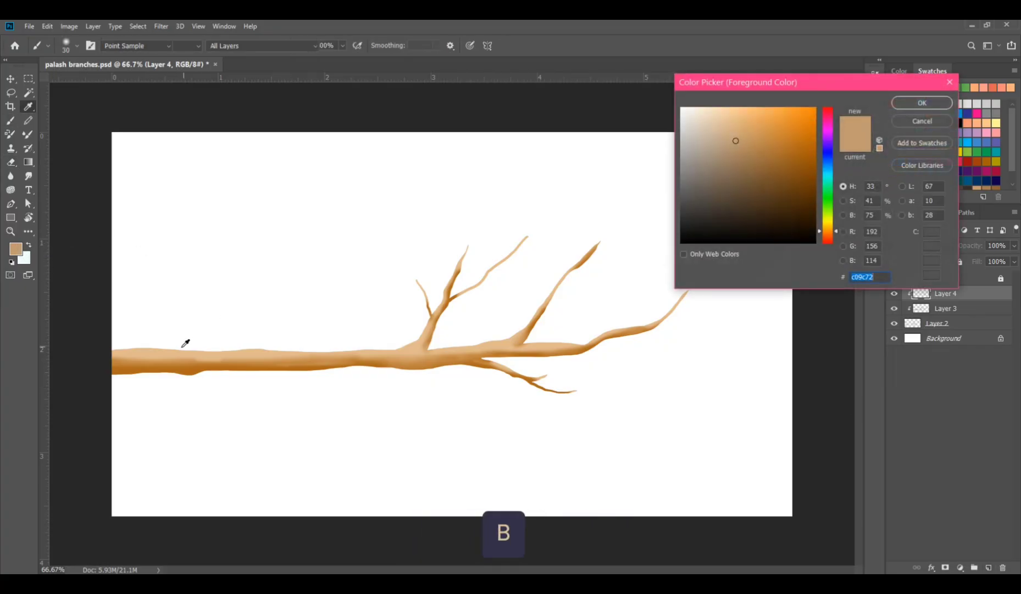
{"action": "left_click", "coordinate": [731, 111]}
{"action": "left_click", "coordinate": [922, 103]}
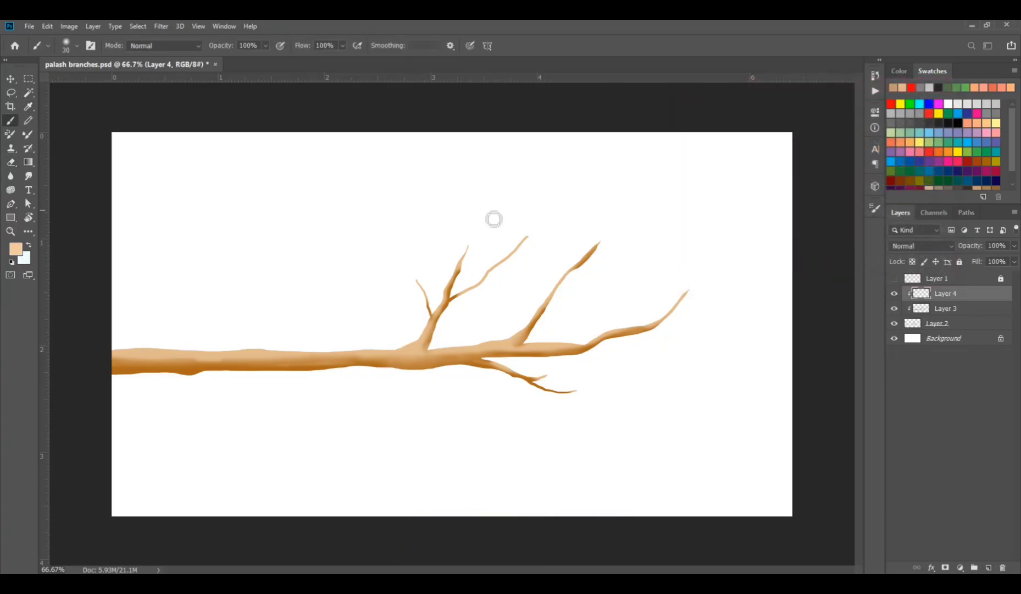
{"action": "key", "text": "bracketleft"}
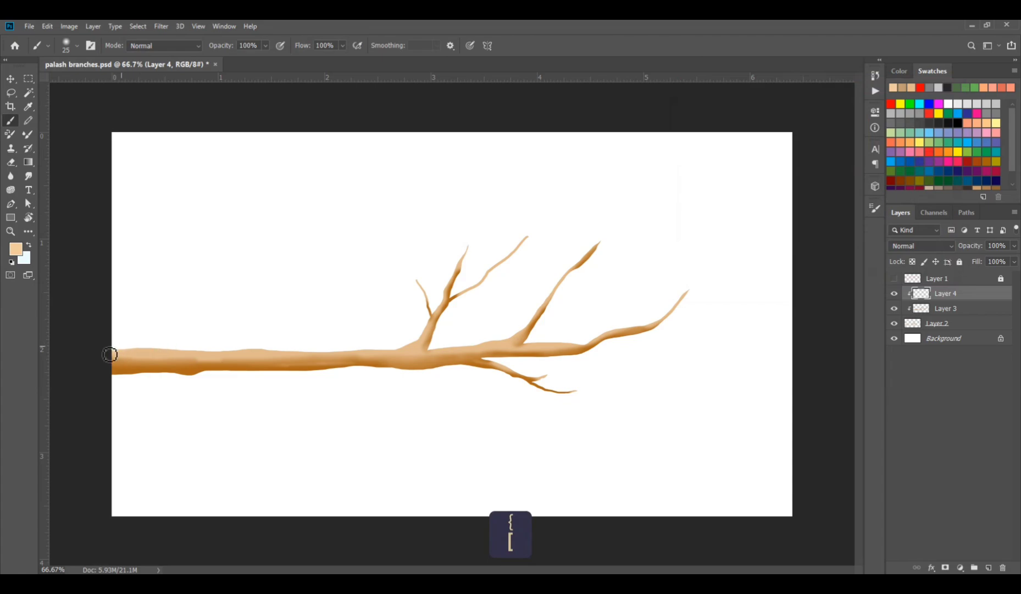
Step: Paint light highlights along the upper edges of the main branch and offshoots, and set that layer's blend mode to Screen
{"action": "left_click_drag", "start_coordinate": [110, 355], "coordinate": [278, 350]}
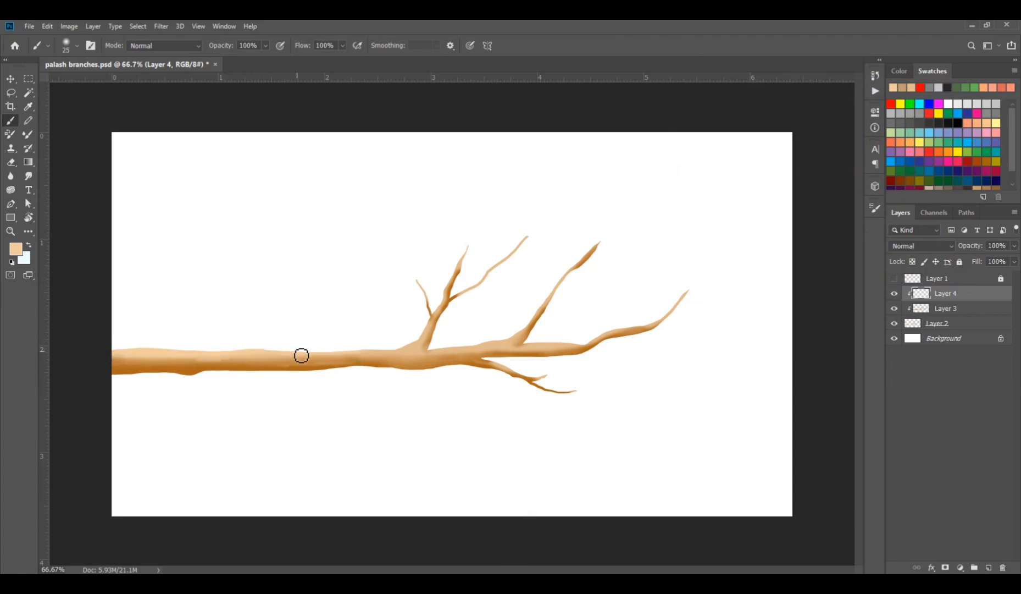
{"action": "mouse_move", "coordinate": [407, 351]}
{"action": "left_mouse_down"}
{"action": "mouse_move", "coordinate": [431, 333]}
{"action": "mouse_move", "coordinate": [451, 292]}
{"action": "mouse_move", "coordinate": [458, 299]}
{"action": "left_mouse_up"}
{"action": "left_click_drag", "start_coordinate": [441, 354], "coordinate": [508, 344]}
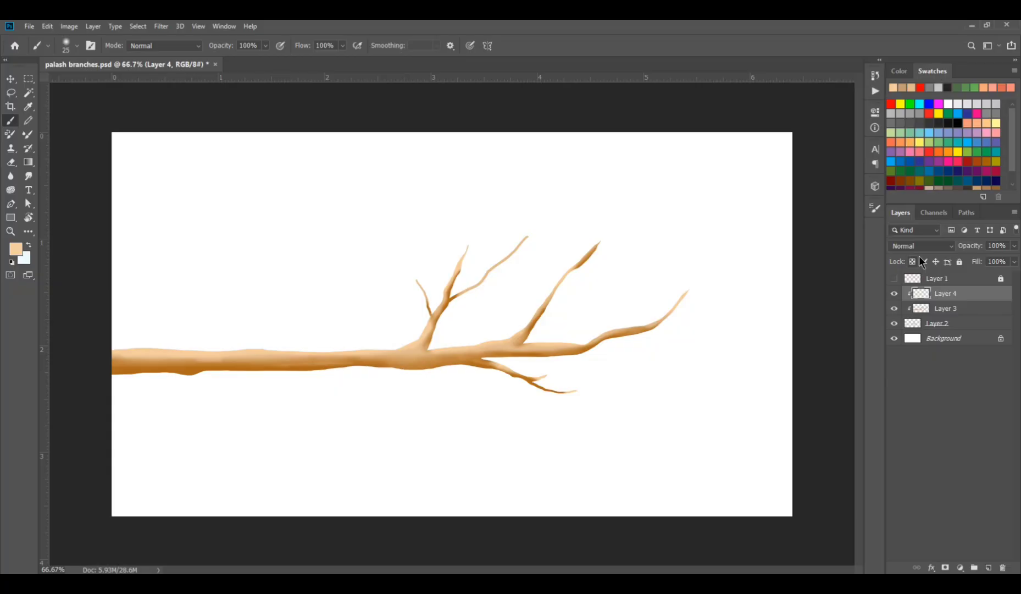
{"action": "left_click", "coordinate": [921, 245]}
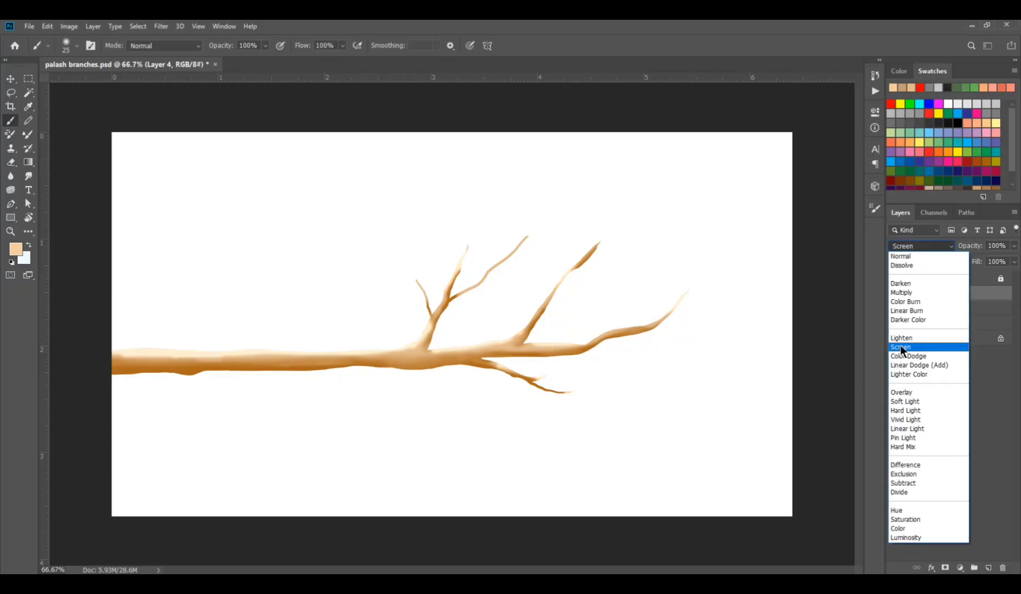
{"action": "left_click", "coordinate": [901, 347]}
Step: Add a new layer directly above the Background and fill it with light grey, #b0b0b0
{"action": "left_click", "coordinate": [943, 338]}
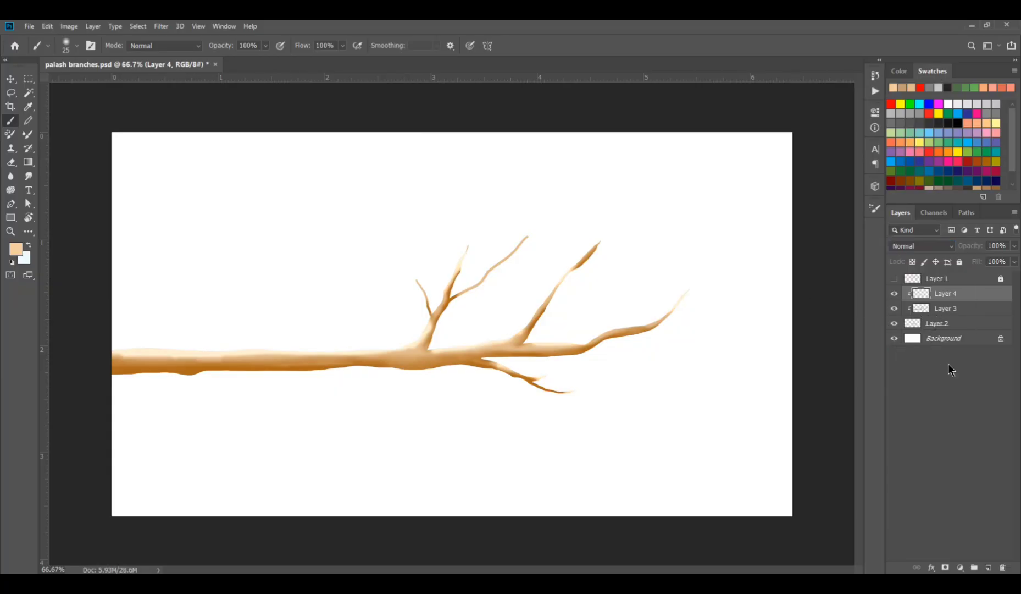
{"action": "left_click", "coordinate": [987, 566]}
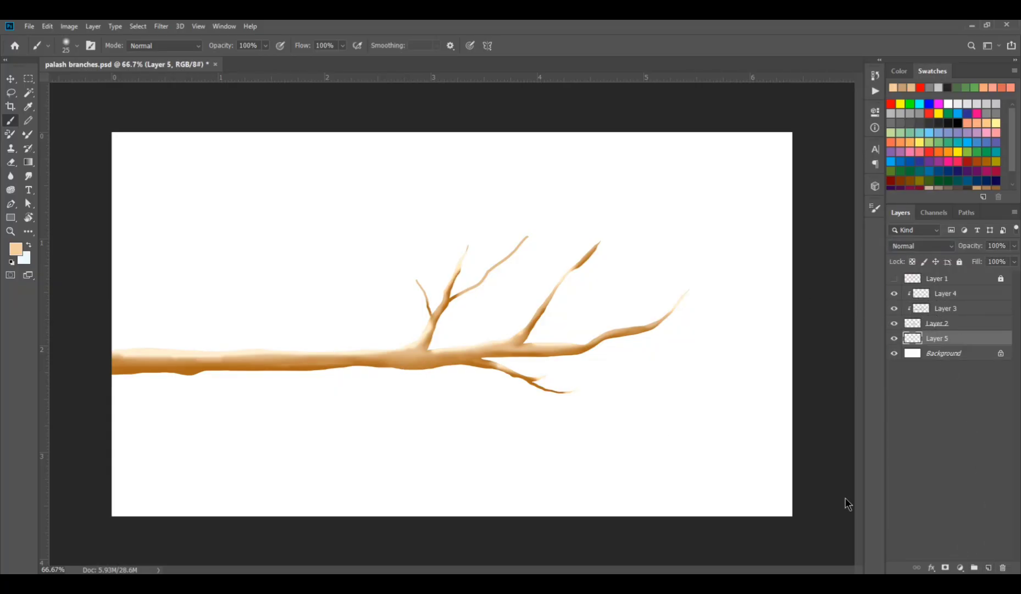
{"action": "left_click", "coordinate": [15, 249]}
{"action": "left_click_drag", "start_coordinate": [714, 163], "coordinate": [671, 145]}
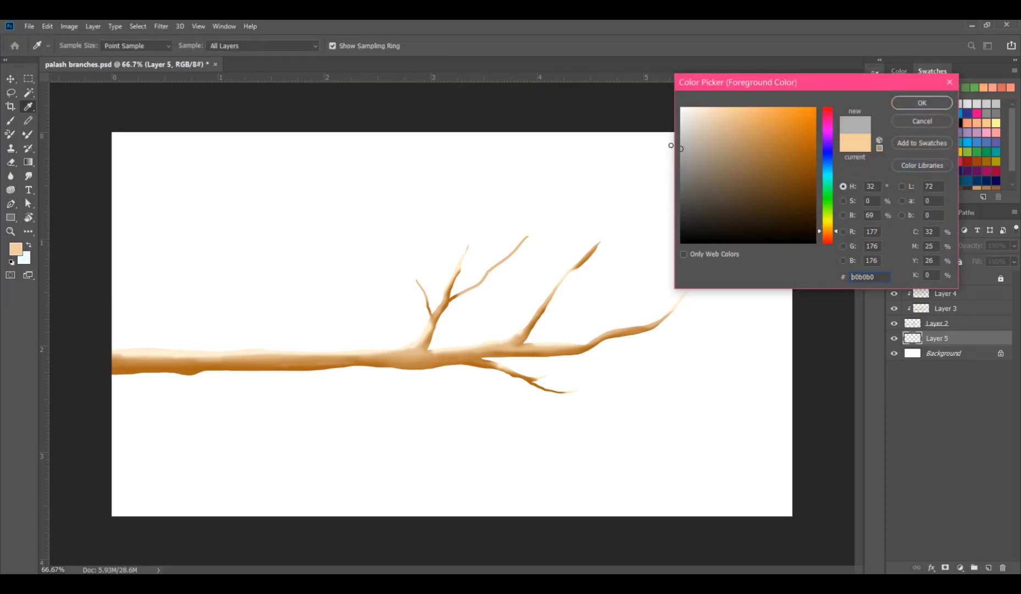
{"action": "left_click", "coordinate": [921, 103]}
{"action": "key", "text": "b"}
{"action": "key", "text": "alt+BackSpace"}
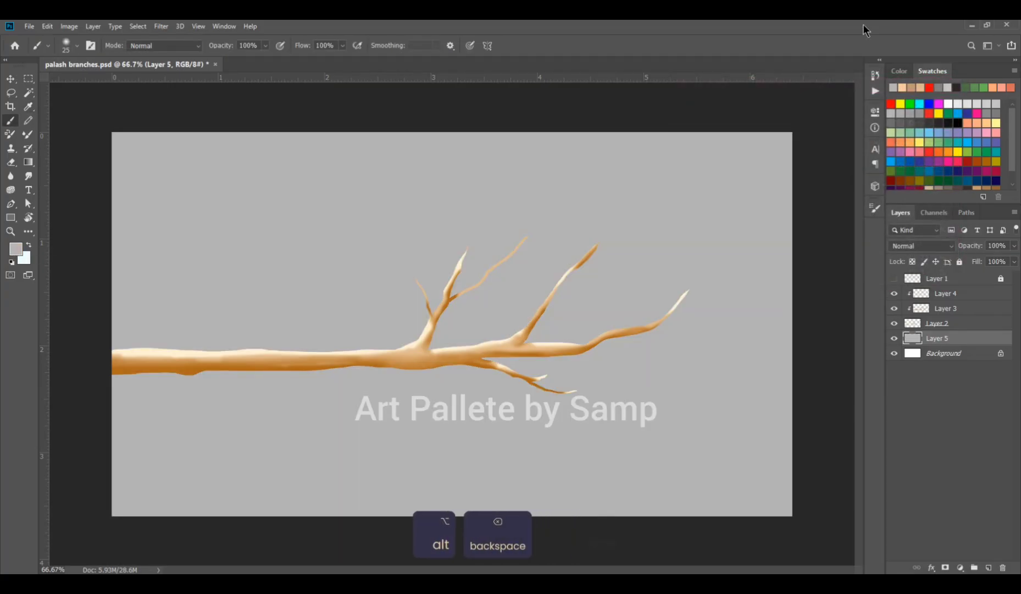
{"action": "key", "text": "ctrl+d"}
Step: Soften the highlights on Layer 4 with the Eraser and reduce that layer's opacity to 73%
{"action": "left_click", "coordinate": [955, 293]}
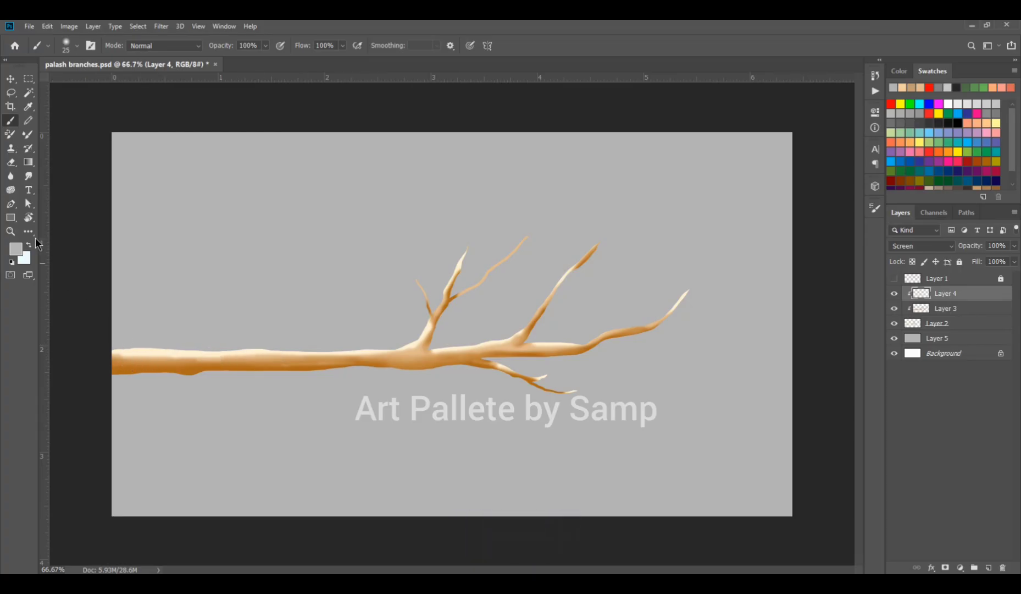
{"action": "left_click", "coordinate": [11, 163]}
{"action": "left_click_drag", "start_coordinate": [116, 362], "coordinate": [213, 362]}
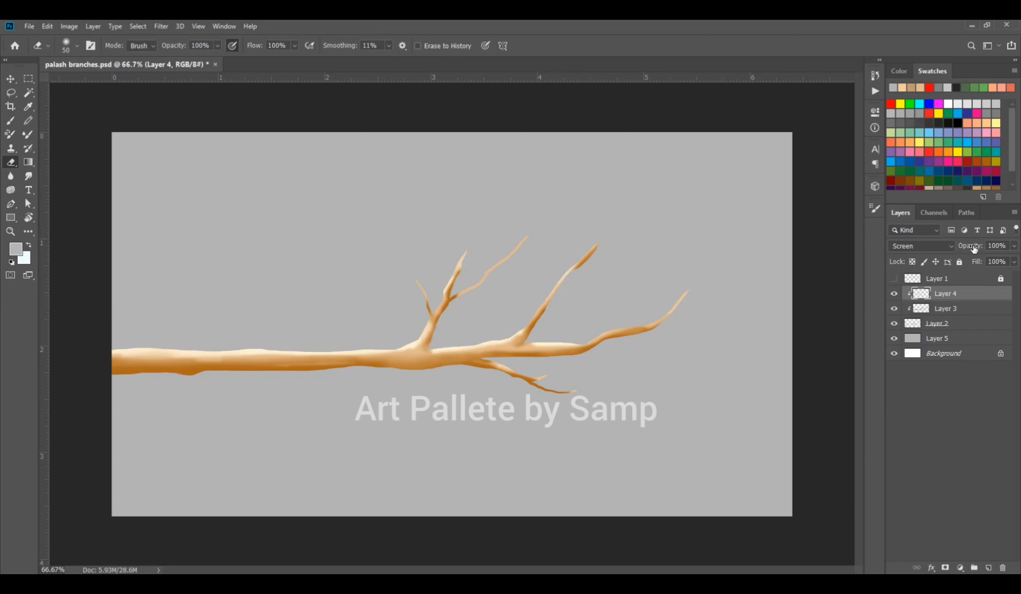
{"action": "left_click_drag", "start_coordinate": [974, 249], "coordinate": [960, 251]}
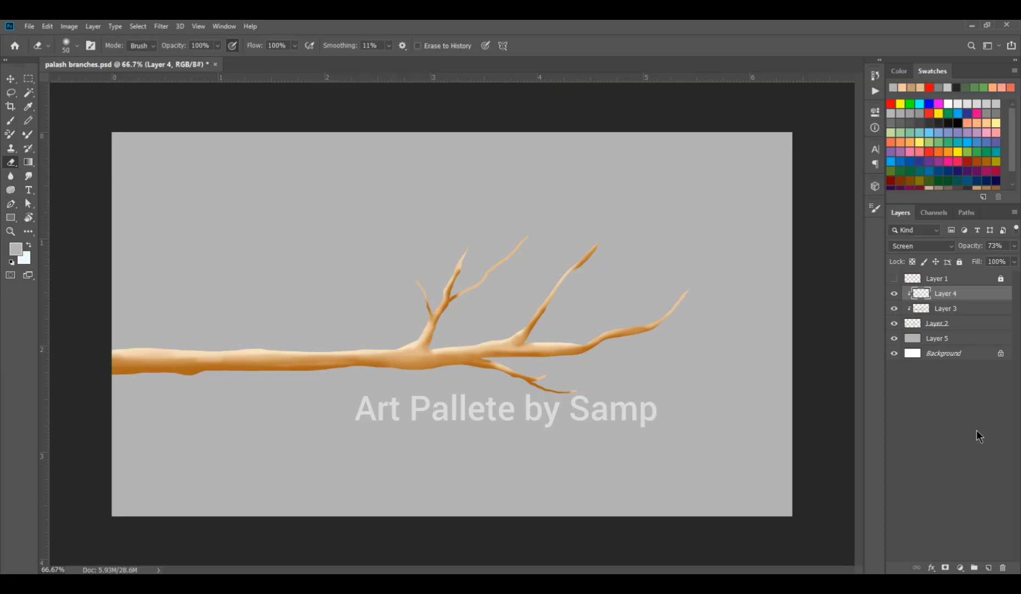
Step: Add a clipped layer above the highlights and choose a textured 50 px brush tip with wider spacing and an adjusted tip angle
{"action": "left_click", "coordinate": [989, 568]}
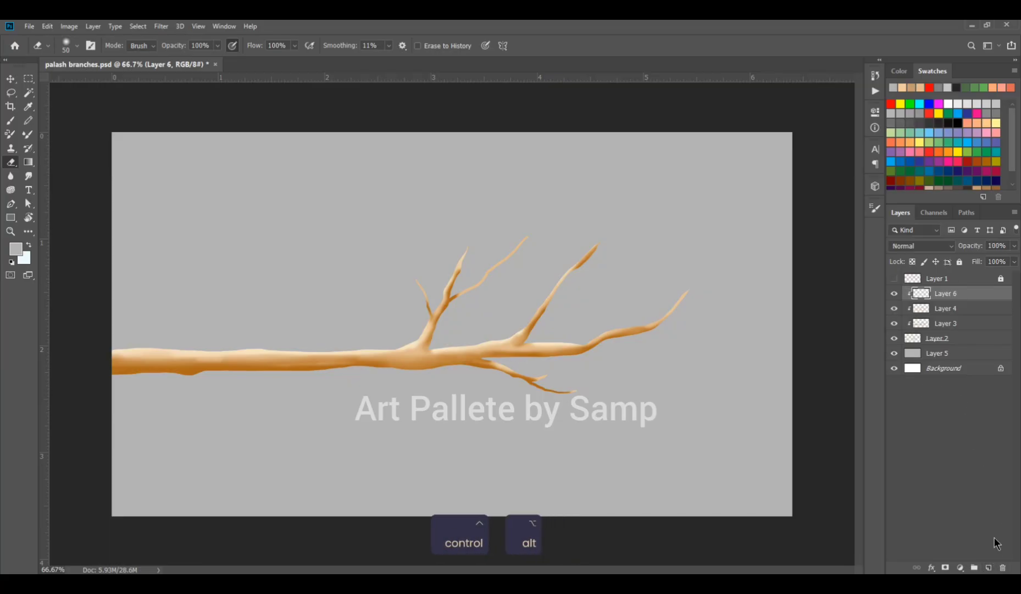
{"action": "key", "text": "ctrl+alt+g"}
{"action": "left_click", "coordinate": [9, 123]}
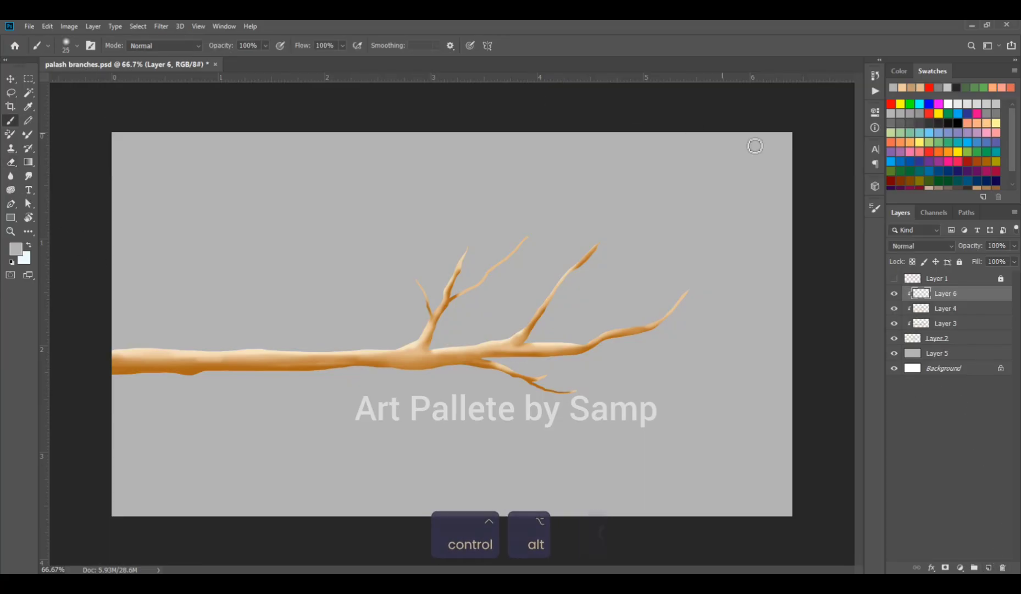
{"action": "left_click", "coordinate": [876, 209]}
{"action": "left_click_drag", "start_coordinate": [856, 273], "coordinate": [852, 223]}
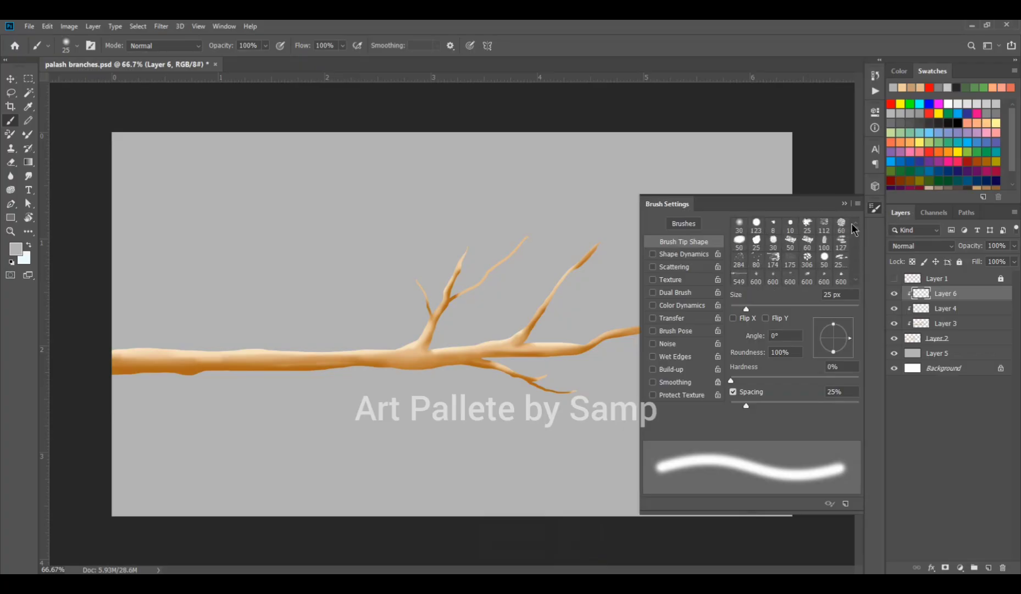
{"action": "left_click", "coordinate": [841, 223]}
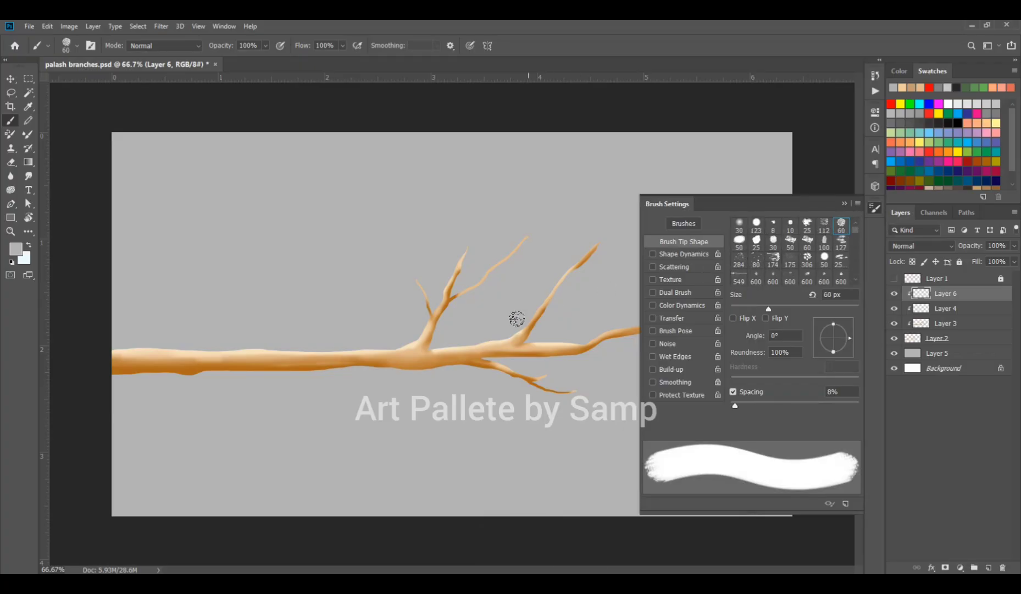
{"action": "left_click", "coordinate": [790, 241]}
{"action": "left_click_drag", "start_coordinate": [737, 404], "coordinate": [786, 404]}
{"action": "left_click_drag", "start_coordinate": [839, 330], "coordinate": [854, 331]}
{"action": "left_click", "coordinate": [845, 204]}
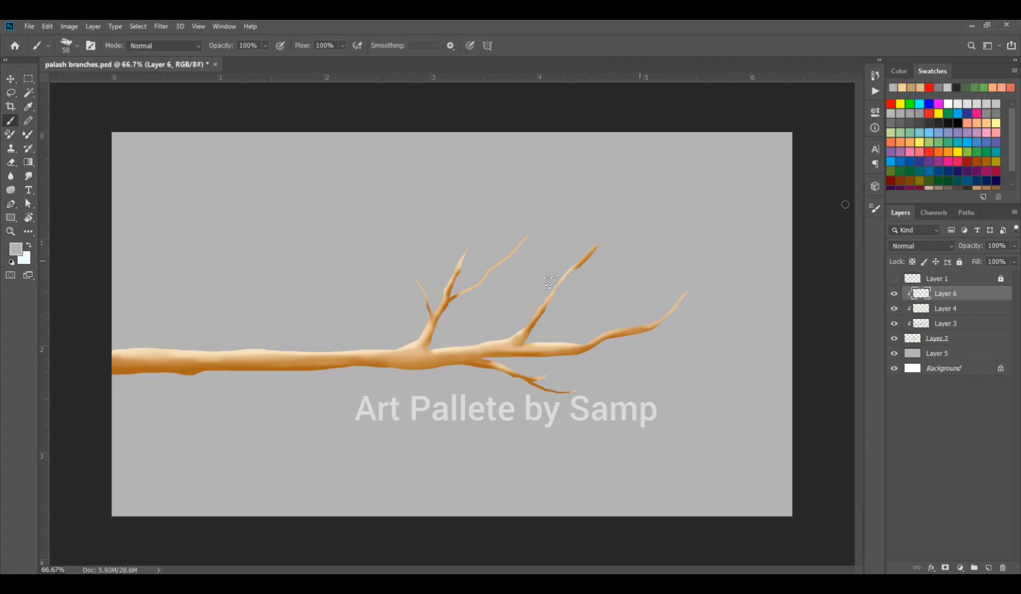
Step: Set the foreground colour to a medium brown, #917759
{"action": "left_click", "coordinate": [22, 251]}
{"action": "left_click", "coordinate": [216, 348]}
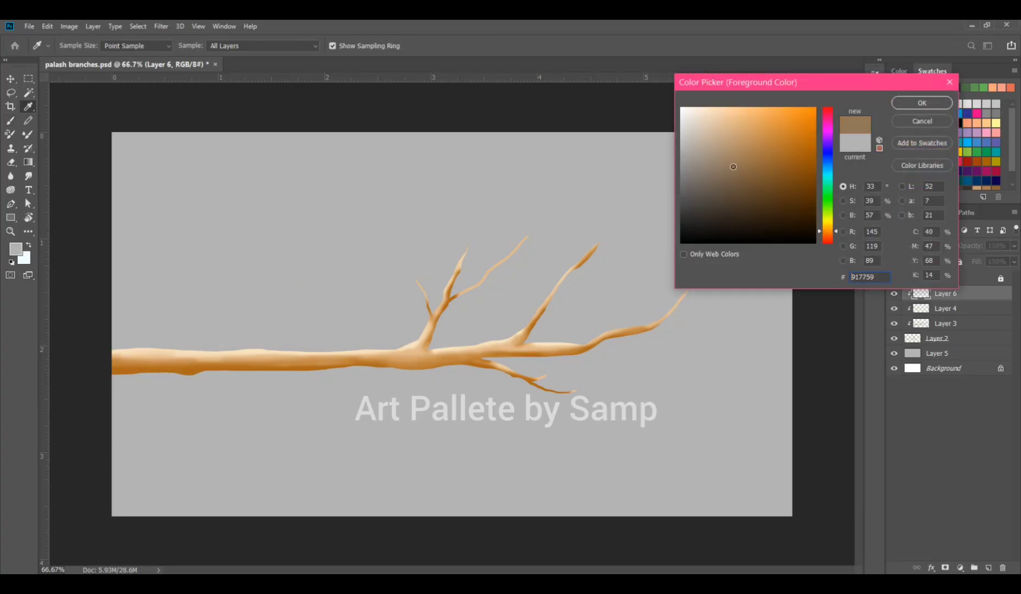
{"action": "left_click", "coordinate": [922, 103]}
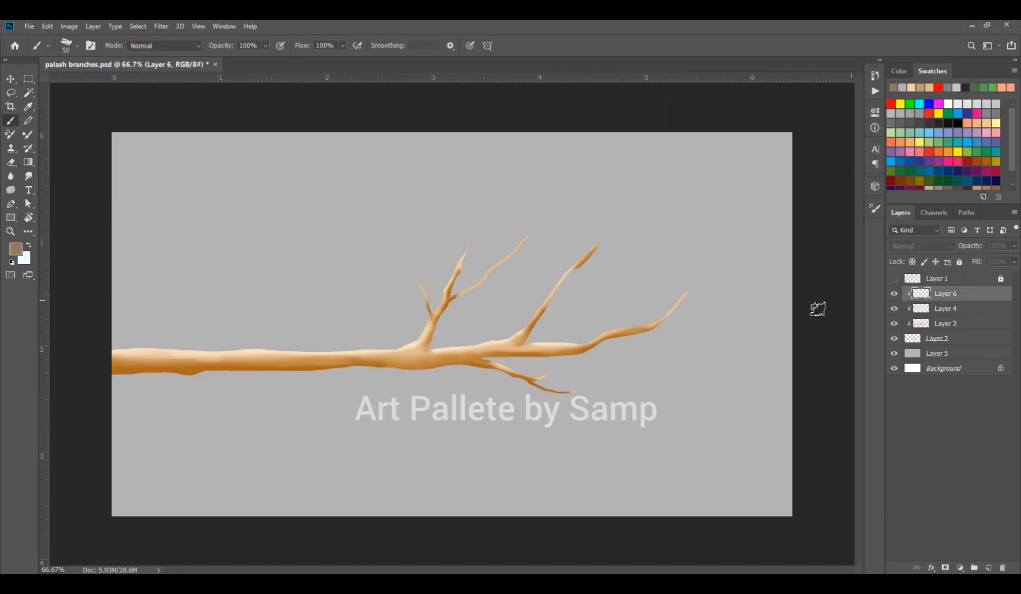
Step: Enlarge the textured brush to 60 px and paint medium-brown bark patches along the lower side of the main branch on Layer 6
{"action": "key", "text": "bracketright"}
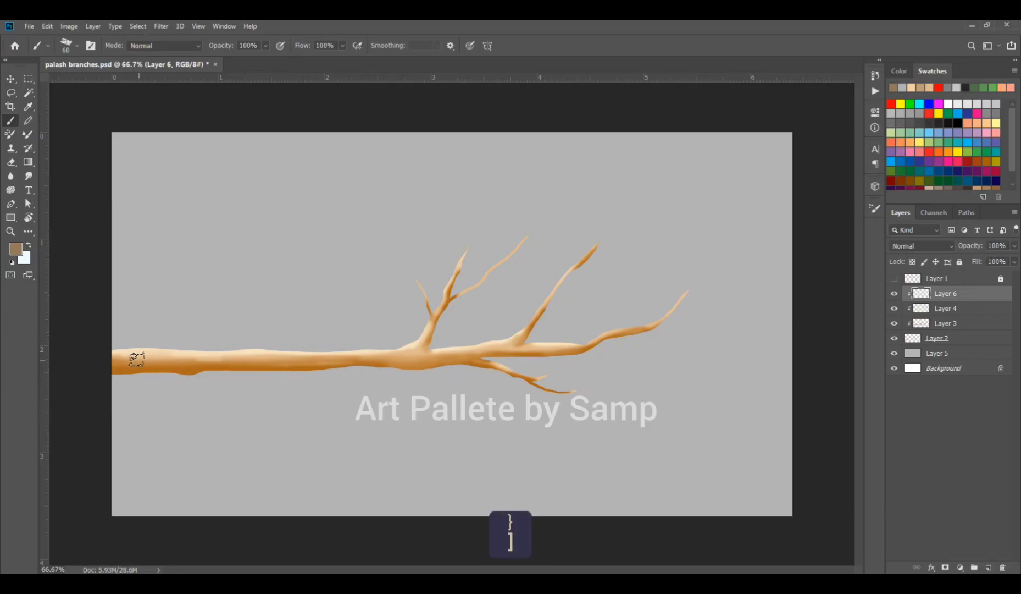
{"action": "mouse_move", "coordinate": [127, 365]}
{"action": "left_mouse_down"}
{"action": "mouse_move", "coordinate": [368, 309]}
{"action": "mouse_move", "coordinate": [263, 299]}
{"action": "mouse_move", "coordinate": [302, 307]}
{"action": "mouse_move", "coordinate": [290, 295]}
{"action": "mouse_move", "coordinate": [321, 296]}
{"action": "mouse_move", "coordinate": [341, 307]}
{"action": "mouse_move", "coordinate": [358, 288]}
{"action": "mouse_move", "coordinate": [380, 300]}
{"action": "mouse_move", "coordinate": [467, 291]}
{"action": "mouse_move", "coordinate": [451, 298]}
{"action": "mouse_move", "coordinate": [479, 299]}
{"action": "mouse_move", "coordinate": [494, 287]}
{"action": "mouse_move", "coordinate": [528, 298]}
{"action": "mouse_move", "coordinate": [566, 285]}
{"action": "left_mouse_up"}
{"action": "left_click", "coordinate": [148, 364], "text": "ctrl"}
{"action": "key", "text": "space"}
{"action": "left_click_drag", "start_coordinate": [533, 339], "coordinate": [225, 352]}
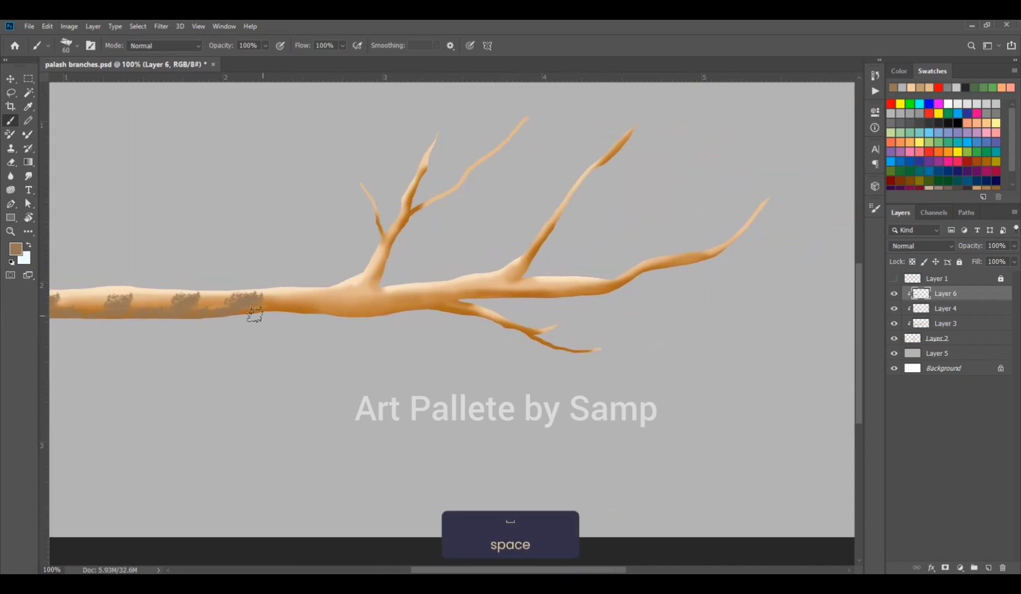
{"action": "left_click_drag", "start_coordinate": [251, 313], "coordinate": [580, 290]}
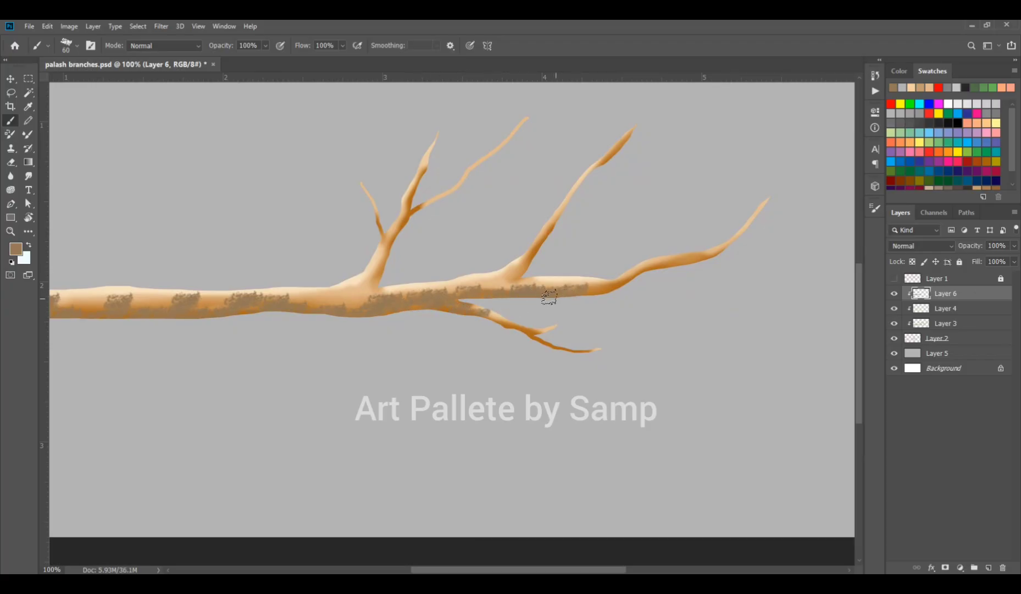
Step: Reduce the textured brush to 45 px and paint bark patches on the upper side twigs and the branch's thin outer end
{"action": "key", "text": "bracketleft"}
{"action": "left_click_drag", "start_coordinate": [510, 279], "coordinate": [541, 242]}
{"action": "left_click_drag", "start_coordinate": [374, 287], "coordinate": [399, 235]}
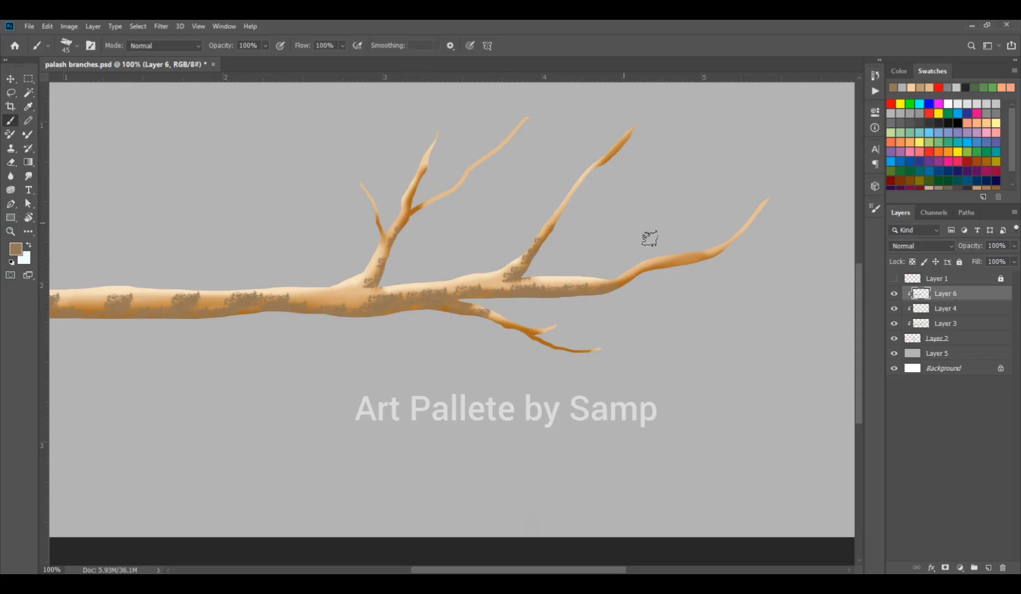
{"action": "mouse_move", "coordinate": [642, 273]}
{"action": "left_mouse_down"}
{"action": "mouse_move", "coordinate": [742, 249]}
{"action": "mouse_move", "coordinate": [758, 220]}
{"action": "left_mouse_up"}
{"action": "left_click_drag", "start_coordinate": [365, 279], "coordinate": [382, 283]}
{"action": "left_click_drag", "start_coordinate": [444, 191], "coordinate": [434, 206]}
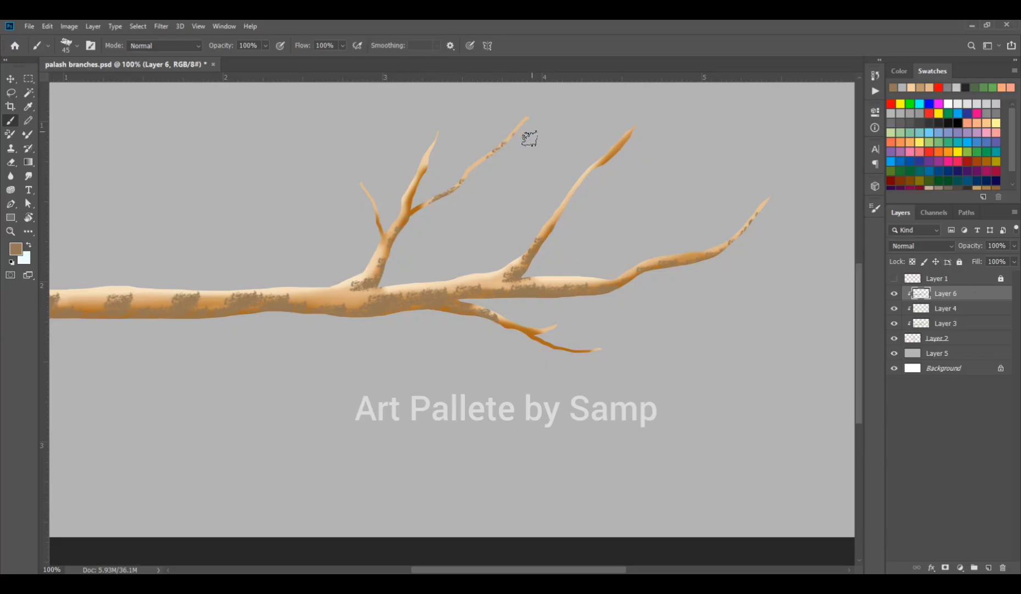
Step: Soften the bark texture on the main branch and twig bases with the Eraser, reducing its size to 35 px for narrower parts
{"action": "left_click_drag", "start_coordinate": [352, 286], "coordinate": [652, 252]}
{"action": "key", "text": "e"}
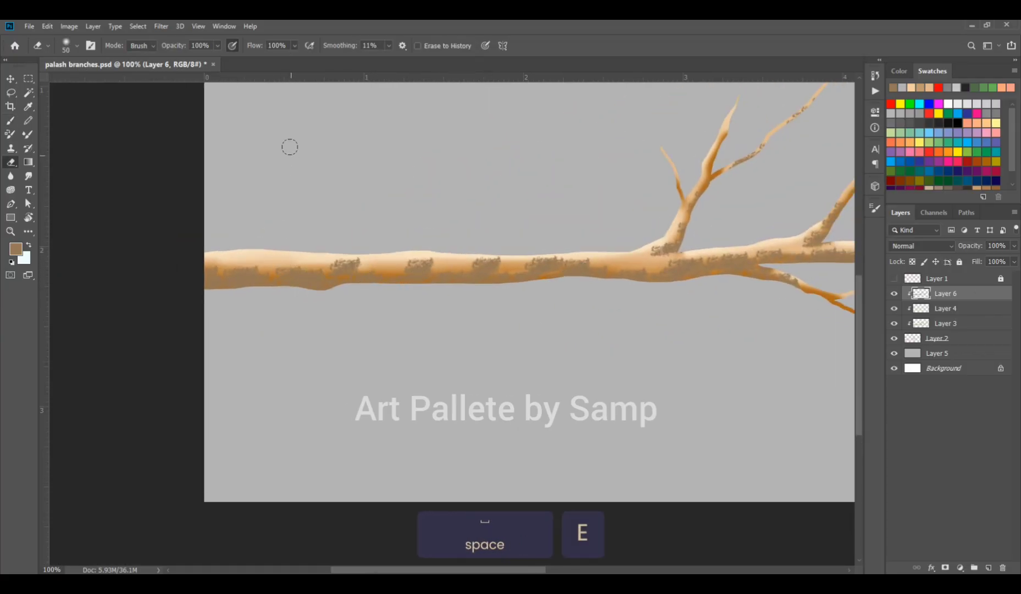
{"action": "mouse_move", "coordinate": [281, 258]}
{"action": "left_mouse_down"}
{"action": "mouse_move", "coordinate": [604, 251]}
{"action": "mouse_move", "coordinate": [475, 297]}
{"action": "left_mouse_up"}
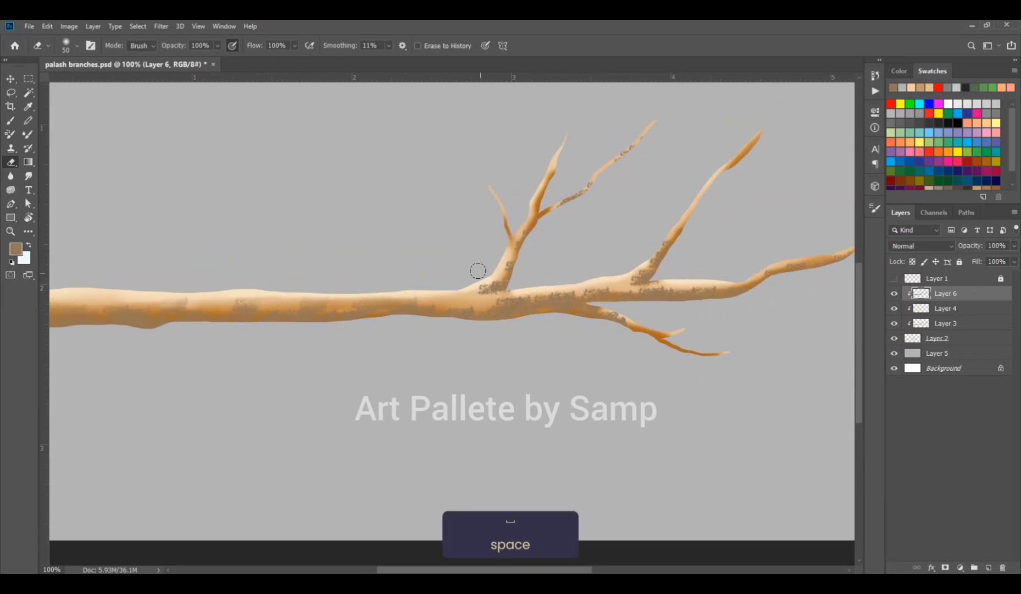
{"action": "left_click_drag", "start_coordinate": [497, 300], "coordinate": [515, 296]}
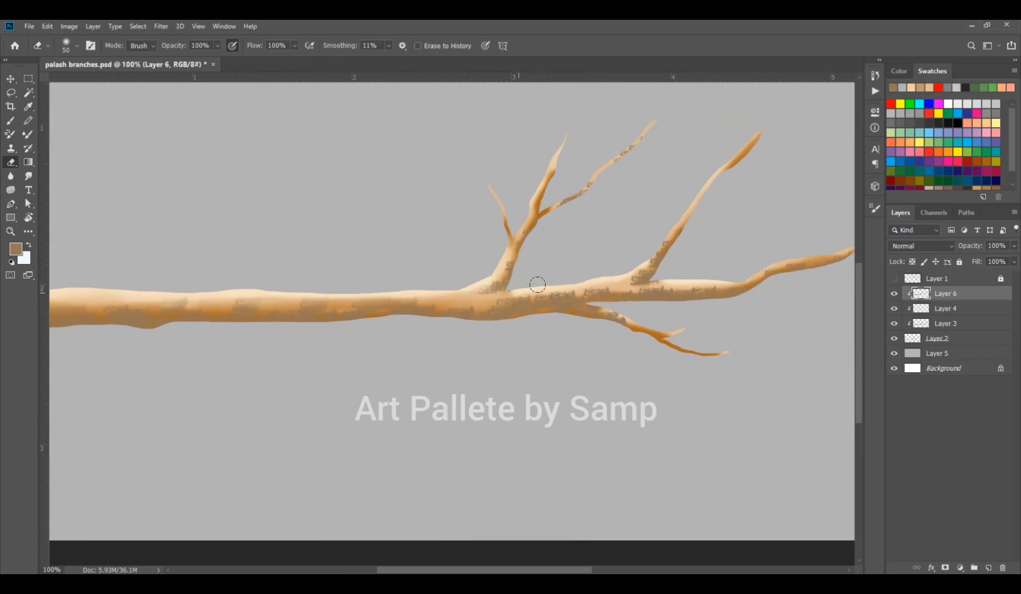
{"action": "key", "text": "bracketleft"}
{"action": "key", "text": "bracketleft"}
{"action": "key", "text": "bracketleft"}
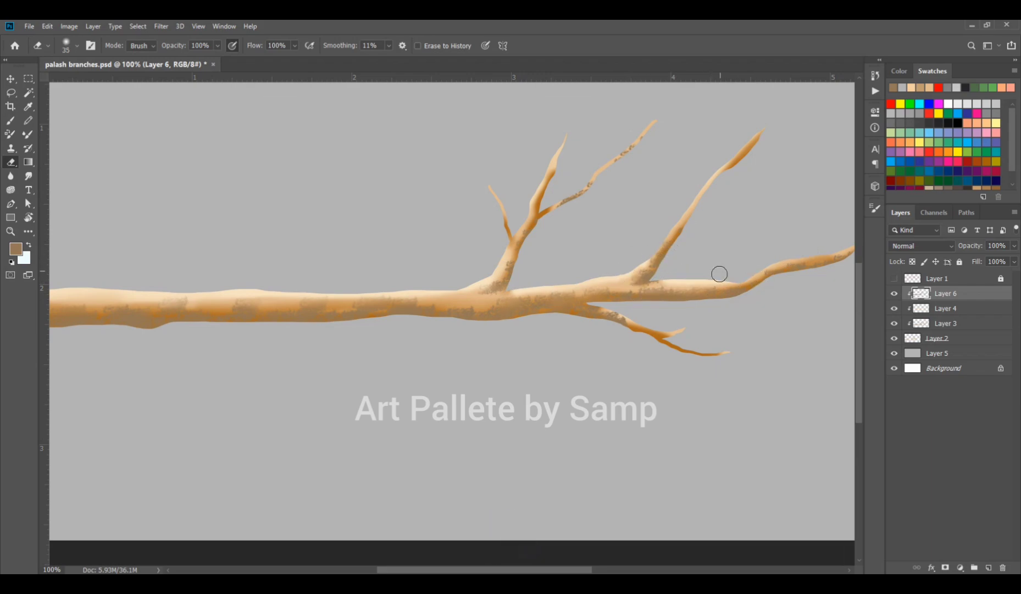
{"action": "mouse_move", "coordinate": [638, 315]}
{"action": "left_mouse_down"}
{"action": "mouse_move", "coordinate": [645, 338]}
{"action": "mouse_move", "coordinate": [621, 352]}
{"action": "left_mouse_up"}
Step: Try the Color Burn blend mode on Layer 6 with its opacity lowered to 51%
{"action": "key", "text": "ctrl+minus"}
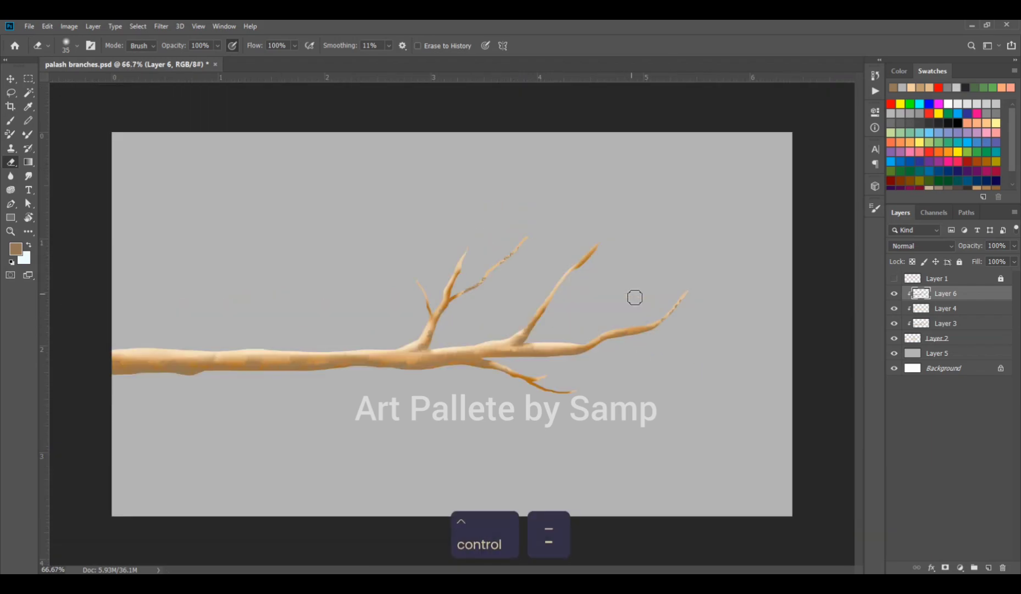
{"action": "left_click", "coordinate": [934, 245]}
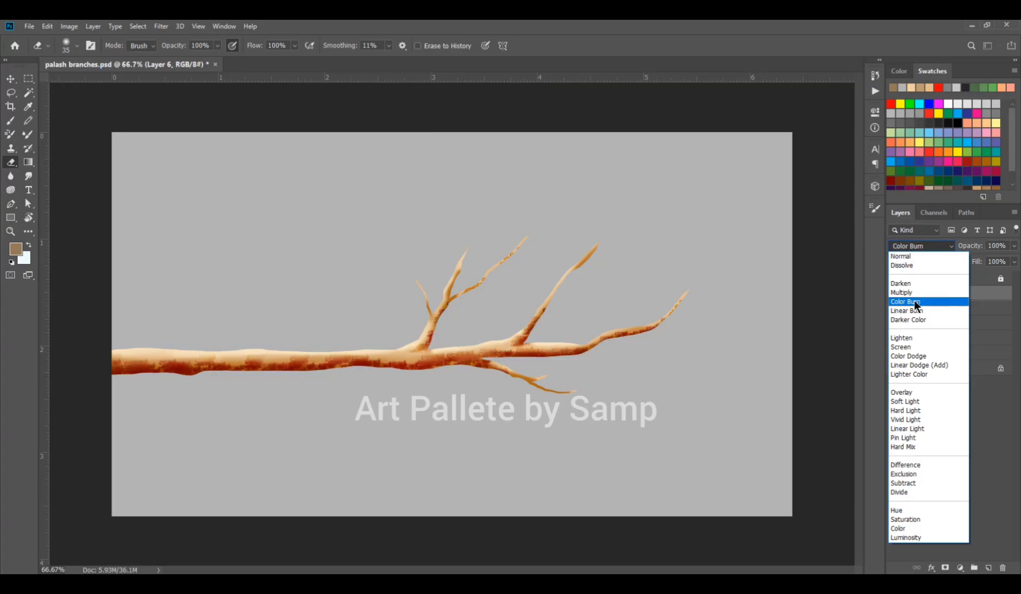
{"action": "left_click", "coordinate": [914, 301]}
{"action": "left_click_drag", "start_coordinate": [968, 245], "coordinate": [940, 252]}
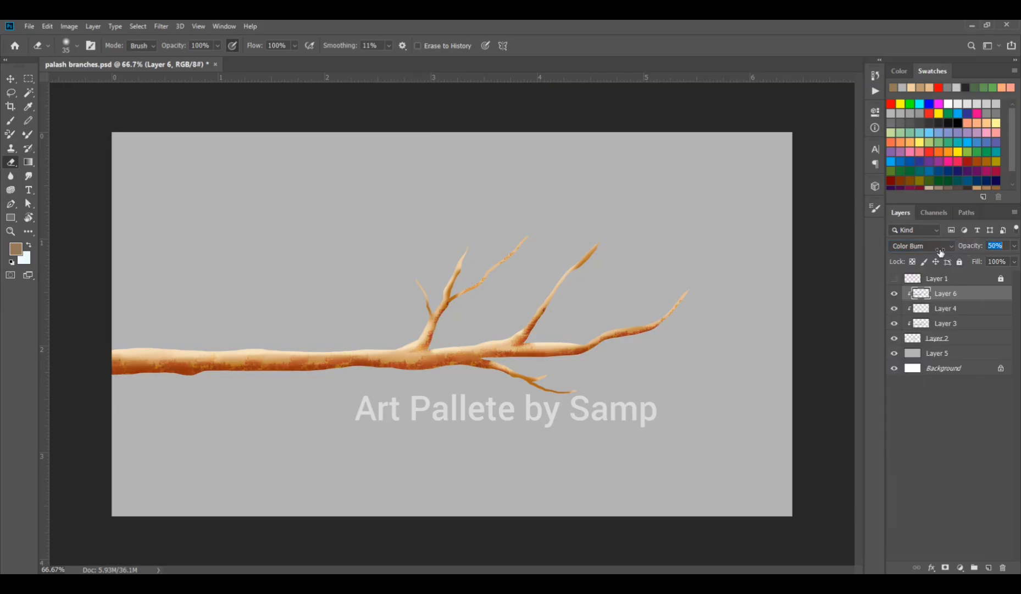
Step: Add a clipped layer above Layer 6, and set Layer 6 to Linear Burn at 63% opacity
{"action": "left_click", "coordinate": [989, 566]}
{"action": "key", "text": "ctrl+alt+g"}
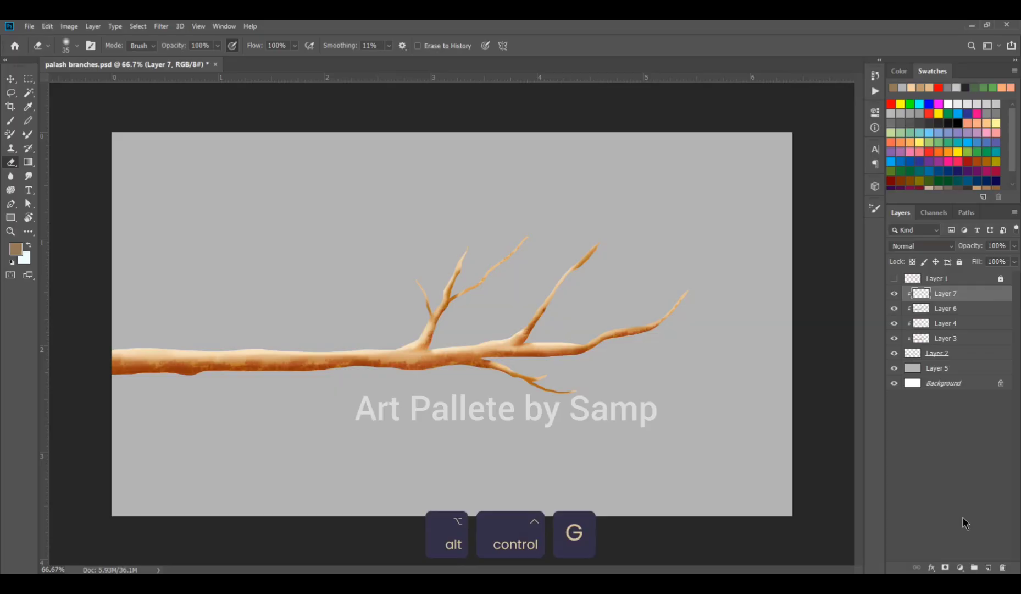
{"action": "left_click", "coordinate": [956, 306]}
{"action": "left_click", "coordinate": [945, 245]}
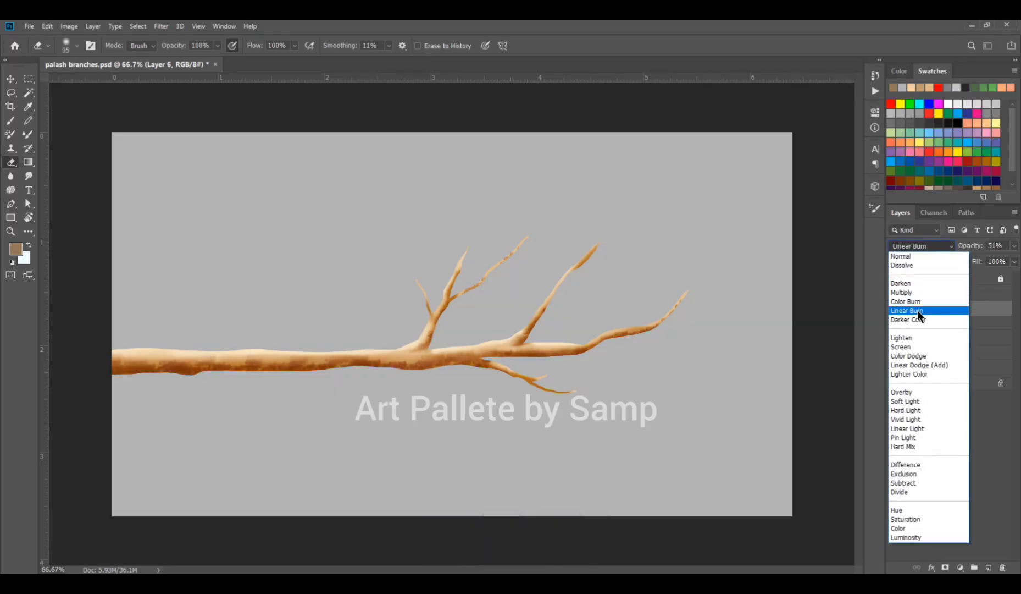
{"action": "left_click", "coordinate": [917, 311]}
{"action": "left_click_drag", "start_coordinate": [965, 246], "coordinate": [970, 250]}
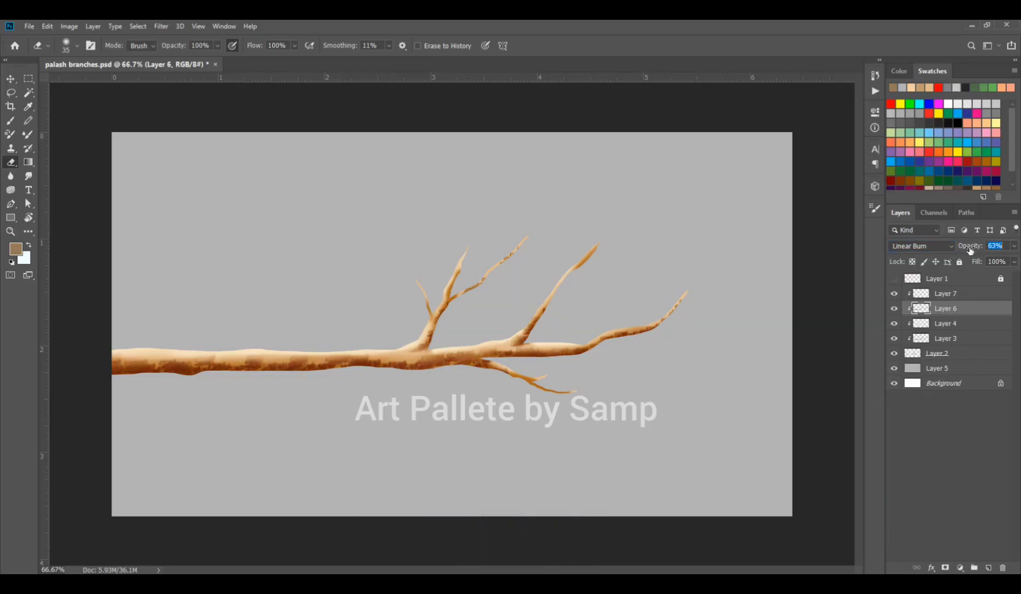
Step: Select Layer 7 and set the Brush's foreground colour to a pale beige, #edd8c0, starting from a tone sampled on the branch
{"action": "left_click", "coordinate": [929, 293]}
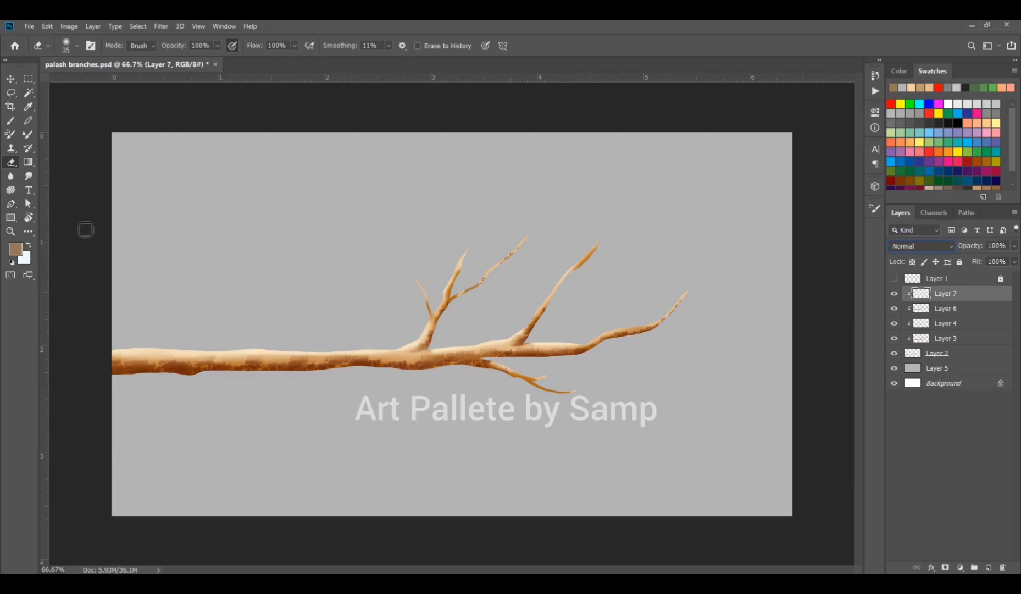
{"action": "left_click", "coordinate": [10, 120]}
{"action": "left_click", "coordinate": [16, 250]}
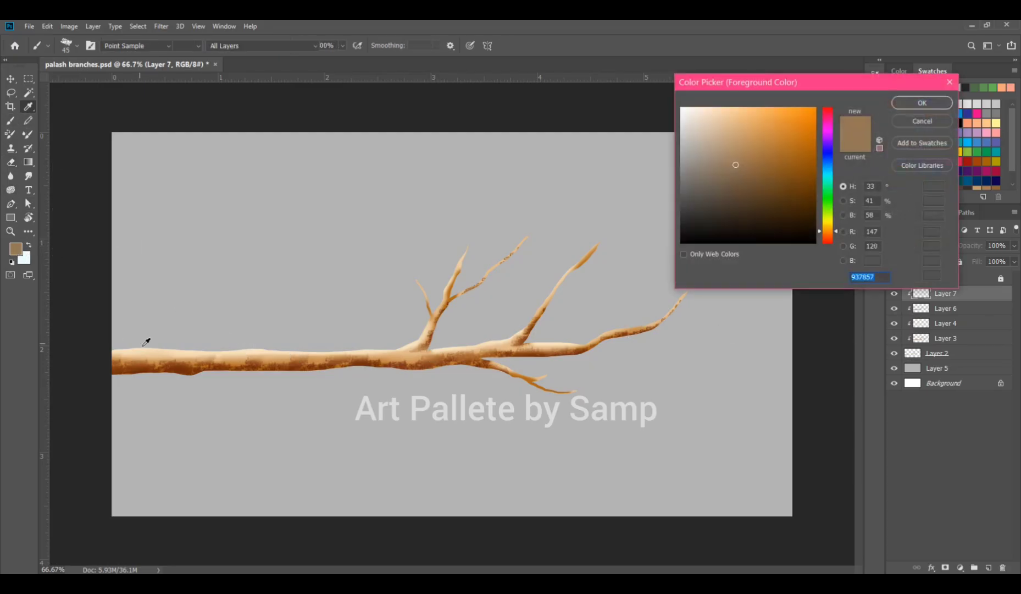
{"action": "left_click", "coordinate": [145, 352]}
{"action": "left_click", "coordinate": [706, 117]}
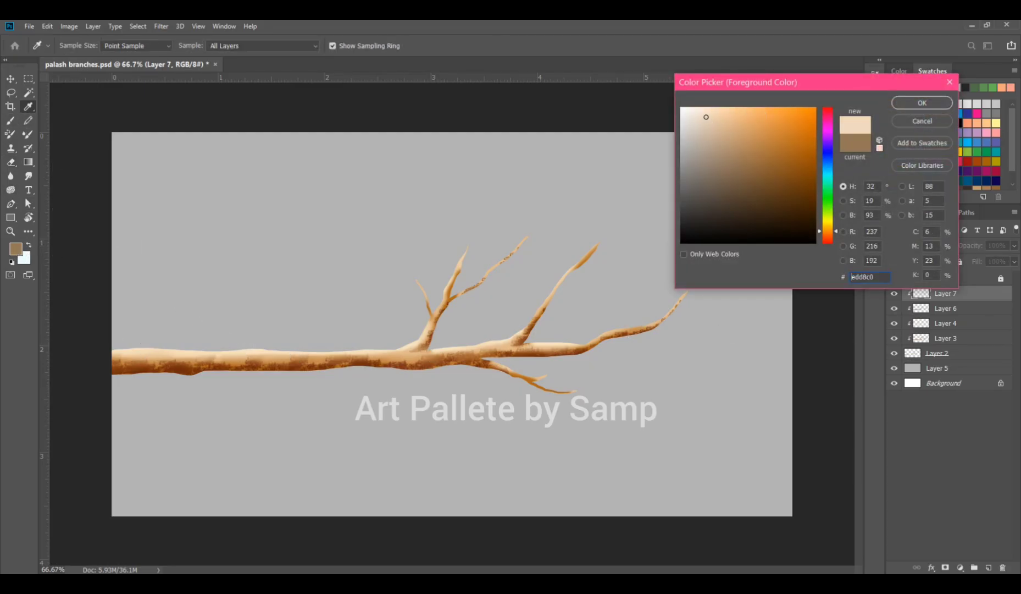
{"action": "left_click", "coordinate": [922, 104]}
Step: Choose the round speckled 60 px brush tip and reduce its size to 40 px
{"action": "left_click", "coordinate": [152, 349], "text": "ctrl"}
{"action": "left_click", "coordinate": [377, 278], "text": "ctrl"}
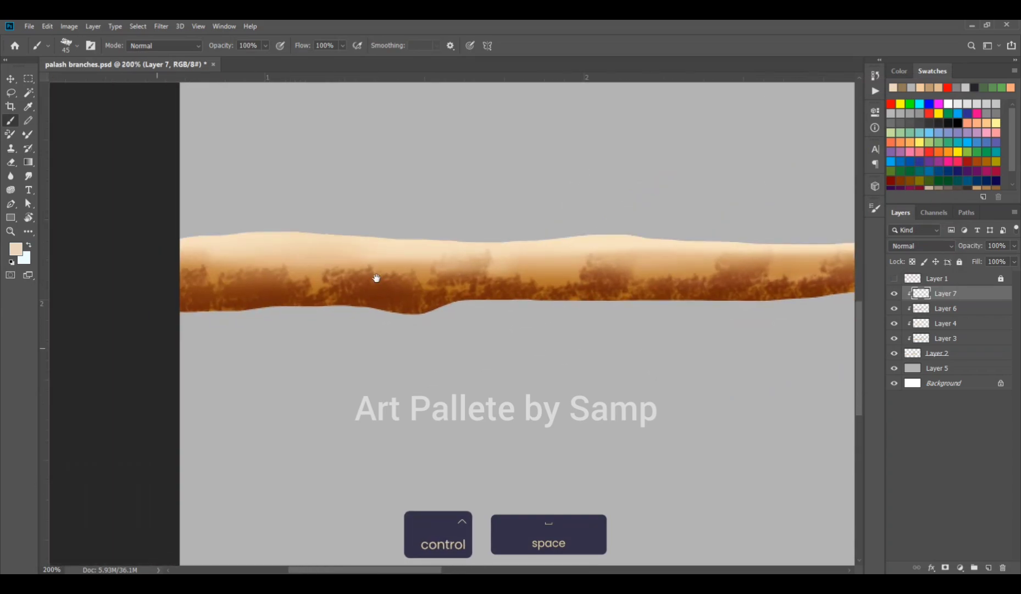
{"action": "left_click", "coordinate": [875, 207]}
{"action": "left_click", "coordinate": [841, 224]}
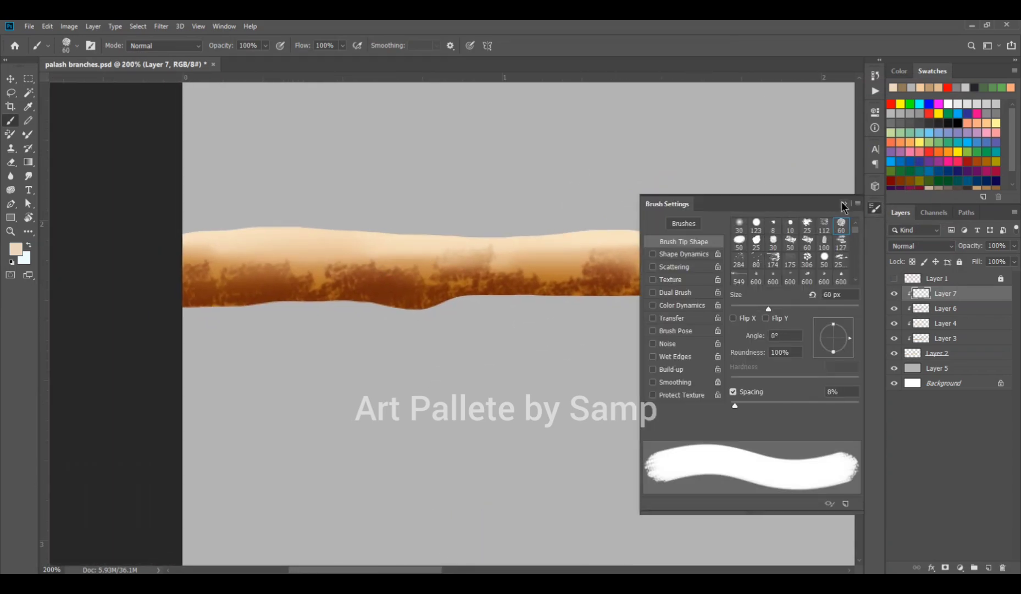
{"action": "left_click", "coordinate": [844, 205]}
{"action": "key", "text": "bracketleft"}
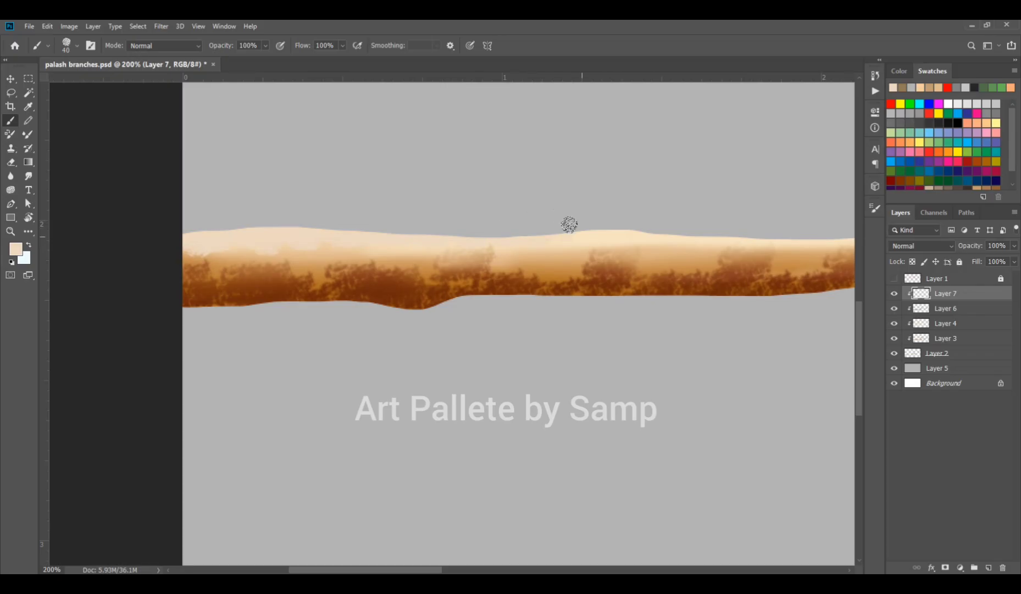
Step: Paint pale beige textured highlights on Layer 7 along the main branch's upper edge and the first group of twigs
{"action": "key", "text": "space"}
{"action": "mouse_move", "coordinate": [682, 228]}
{"action": "left_mouse_down"}
{"action": "mouse_move", "coordinate": [288, 237]}
{"action": "mouse_move", "coordinate": [417, 251]}
{"action": "mouse_move", "coordinate": [648, 212]}
{"action": "left_mouse_up"}
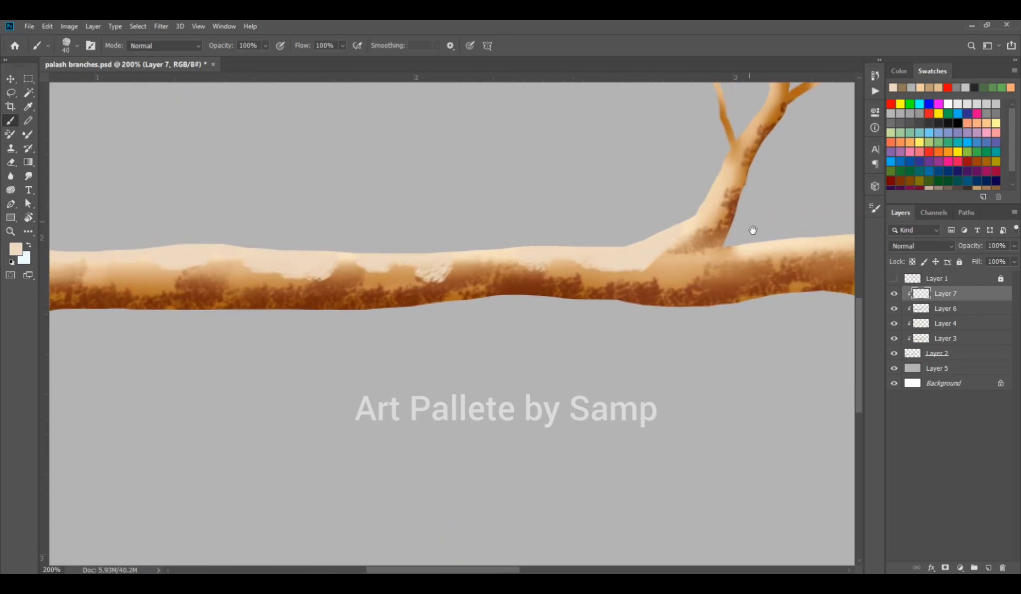
{"action": "key", "text": "space"}
{"action": "left_click_drag", "start_coordinate": [752, 230], "coordinate": [388, 369]}
{"action": "mouse_move", "coordinate": [348, 298]}
{"action": "left_mouse_down"}
{"action": "mouse_move", "coordinate": [419, 329]}
{"action": "mouse_move", "coordinate": [403, 337]}
{"action": "left_mouse_up"}
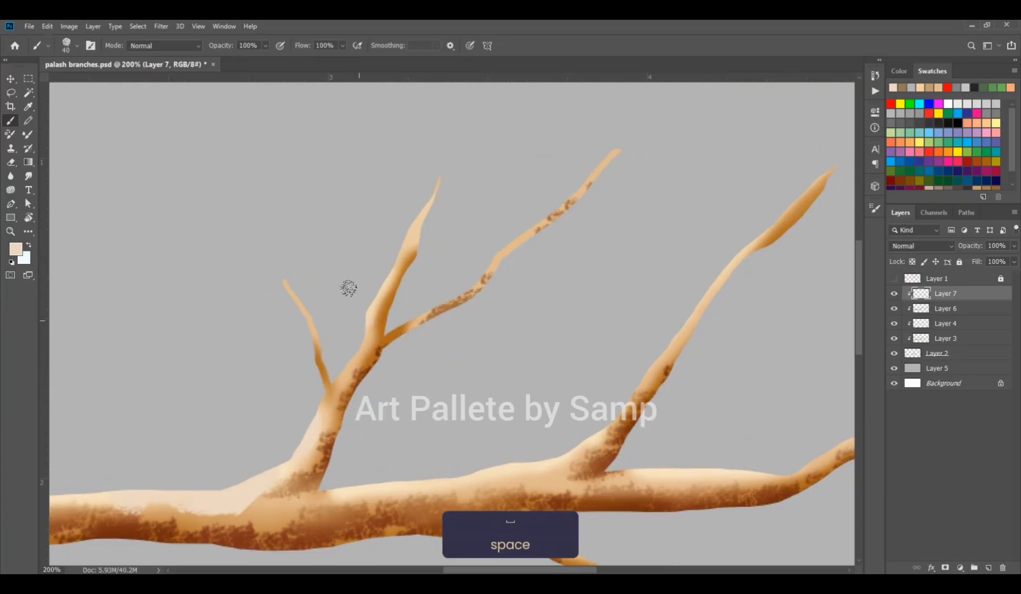
{"action": "left_click_drag", "start_coordinate": [484, 258], "coordinate": [586, 145]}
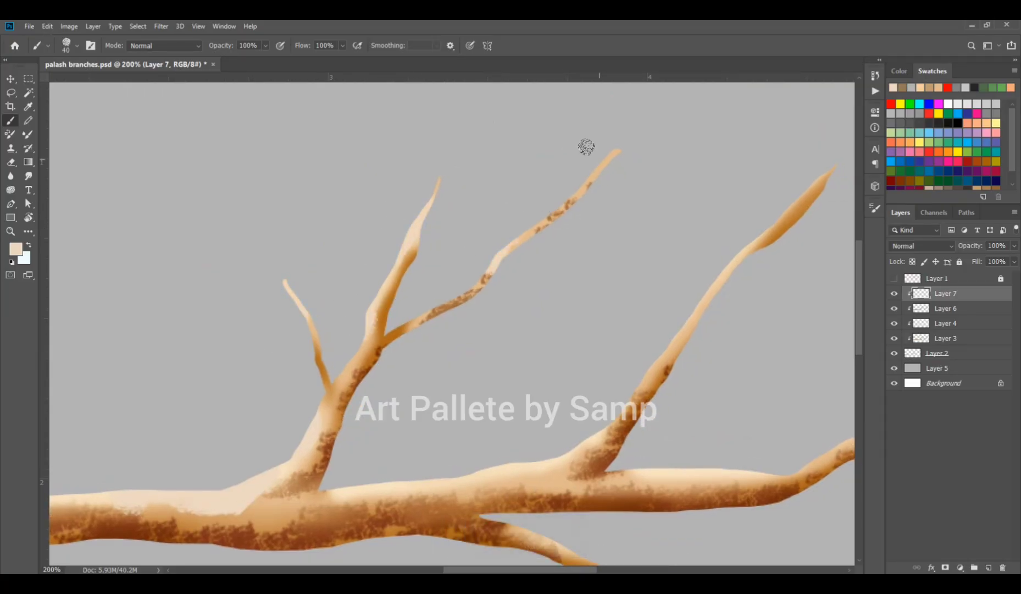
{"action": "key", "text": "space"}
{"action": "left_click_drag", "start_coordinate": [592, 371], "coordinate": [522, 175]}
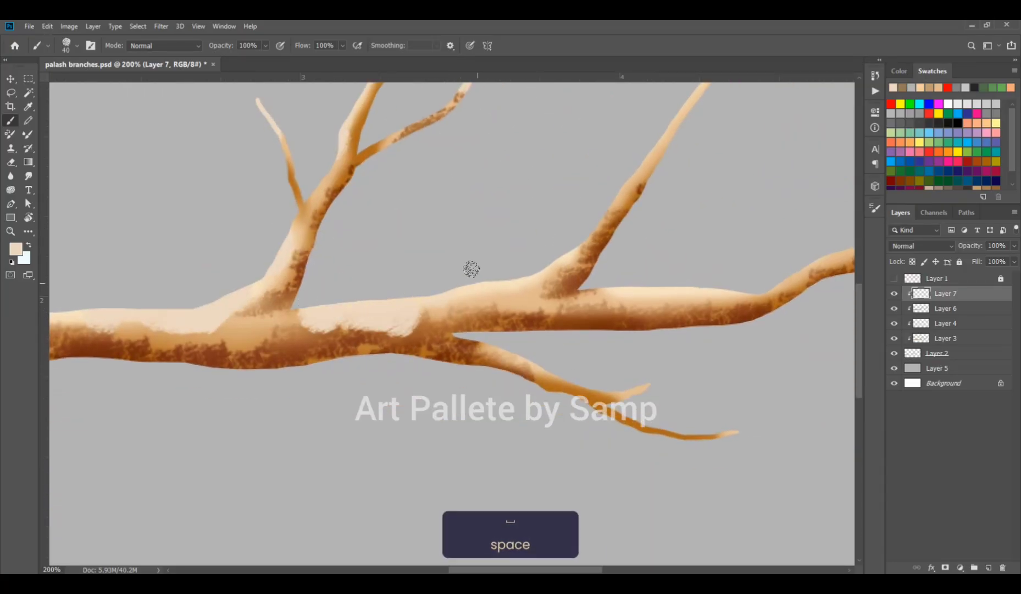
Step: Widen the speckled brush tip's spacing to 76% and reduce the brush size to 20 px
{"action": "left_click", "coordinate": [875, 207]}
{"action": "left_click_drag", "start_coordinate": [735, 405], "coordinate": [779, 402]}
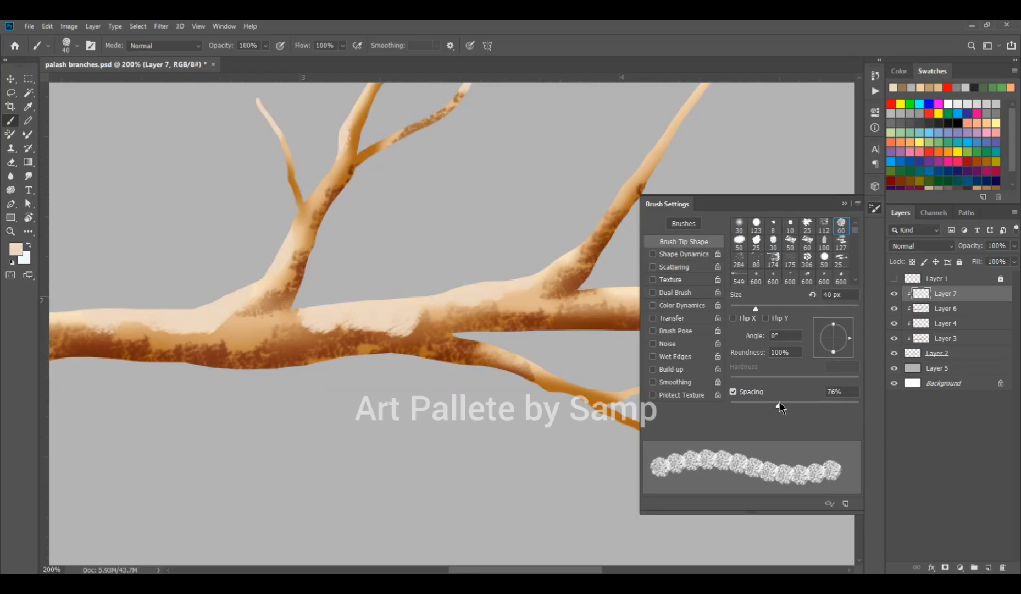
{"action": "left_click", "coordinate": [845, 203]}
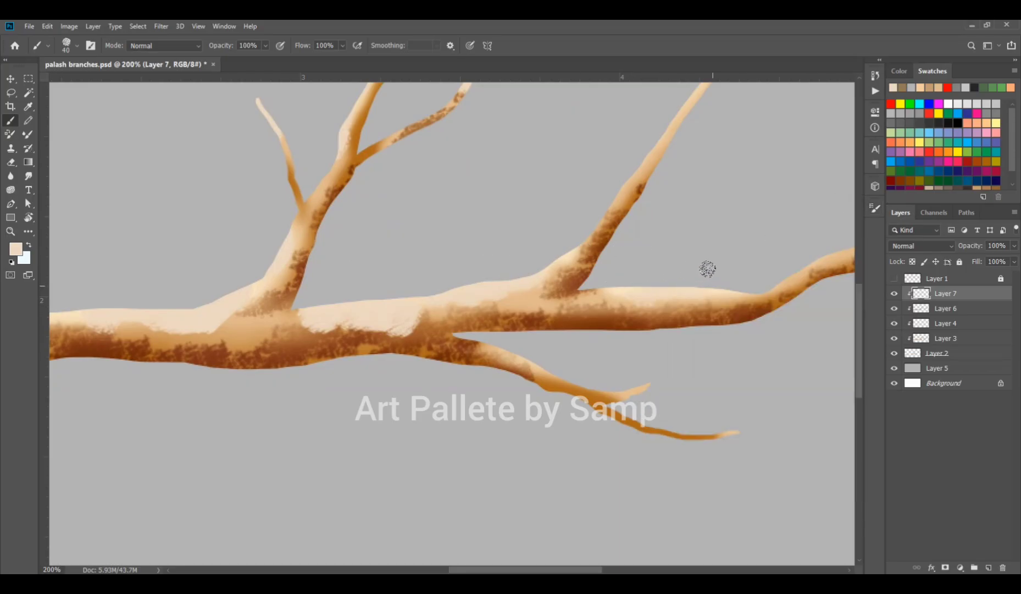
{"action": "key", "text": "bracketleft"}
{"action": "key", "text": "bracketleft"}
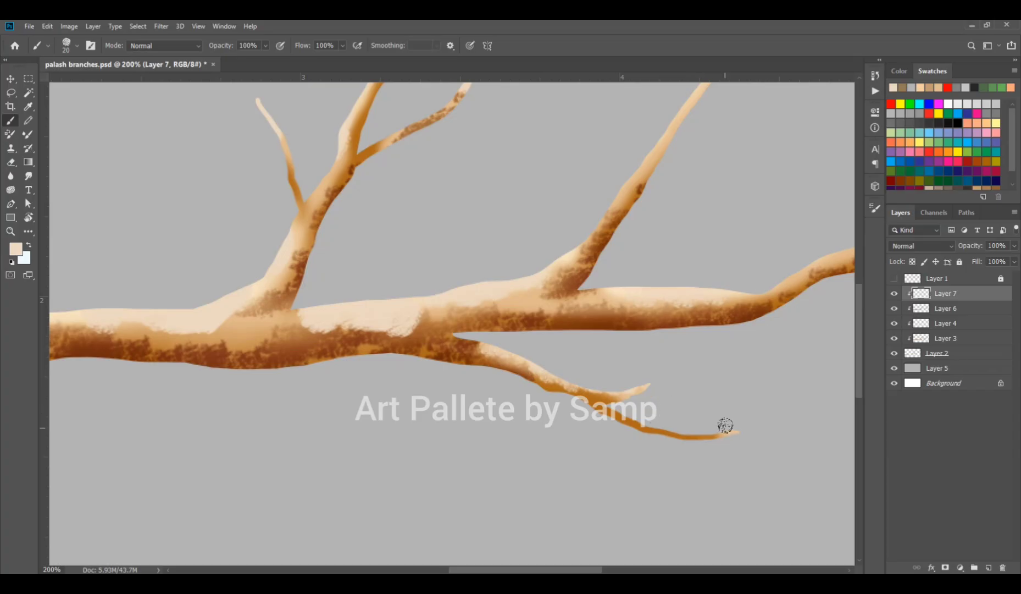
Step: Paint pale beige highlights with the 20 px brush along the tall outer twig and the branch's thin curved end
{"action": "key", "text": "space"}
{"action": "left_click_drag", "start_coordinate": [715, 312], "coordinate": [485, 485]}
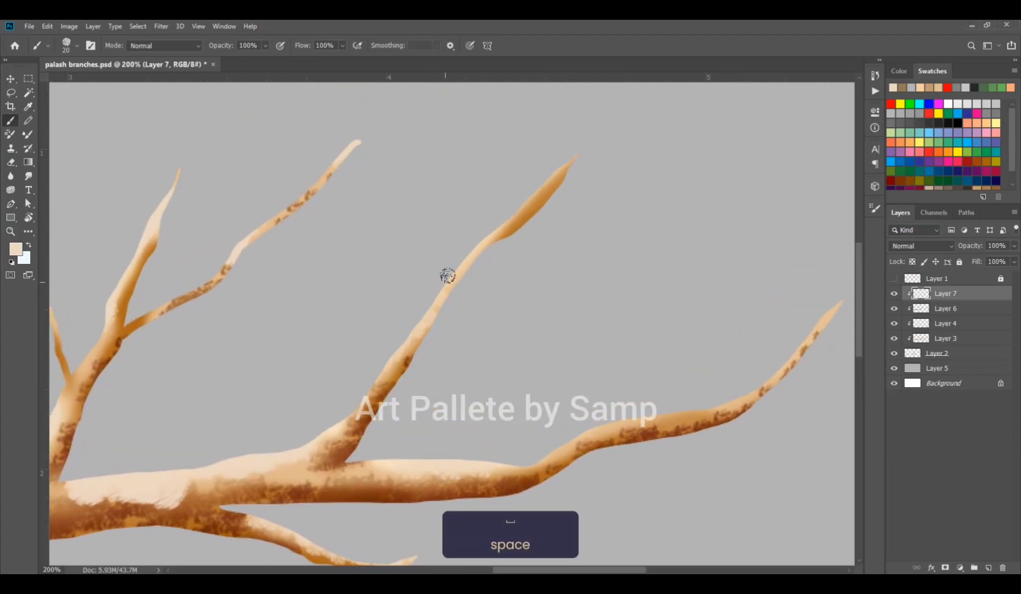
{"action": "left_click_drag", "start_coordinate": [596, 427], "coordinate": [714, 407]}
{"action": "left_click_drag", "start_coordinate": [542, 446], "coordinate": [825, 317]}
Step: Blend the hard edges of the pale highlights on Layer 7 into the main branch with the 35 px Eraser
{"action": "scroll", "coordinate": [492, 368], "scroll_direction": "down", "scroll_amount": 1}
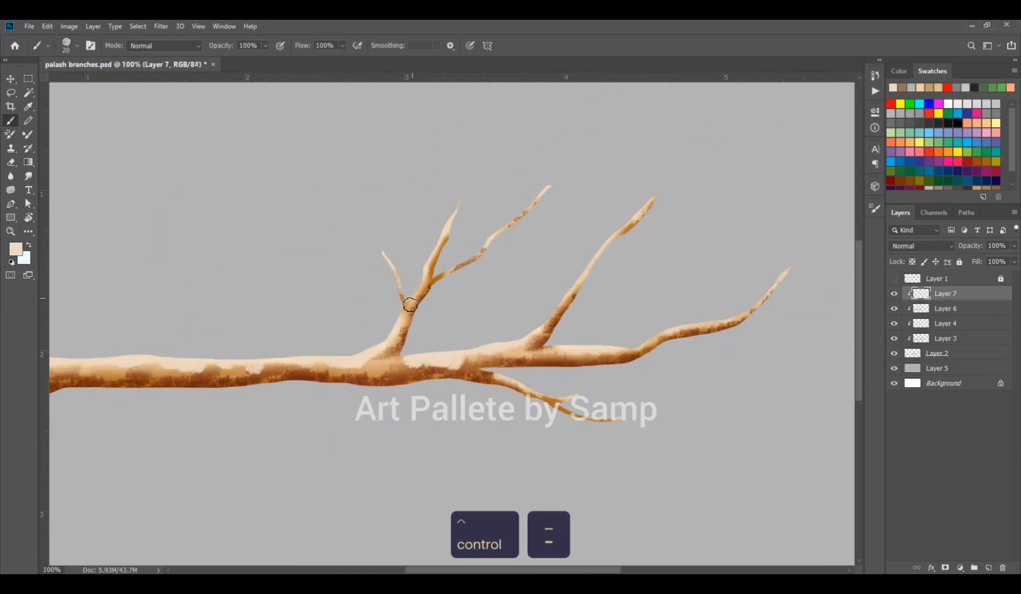
{"action": "left_click_drag", "start_coordinate": [370, 355], "coordinate": [541, 261]}
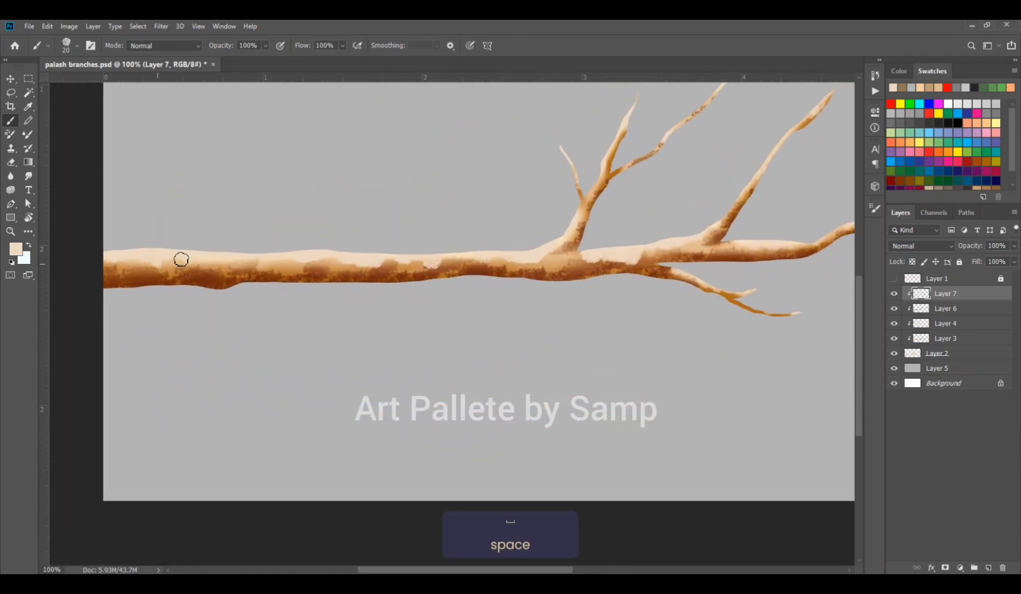
{"action": "left_click", "coordinate": [10, 163]}
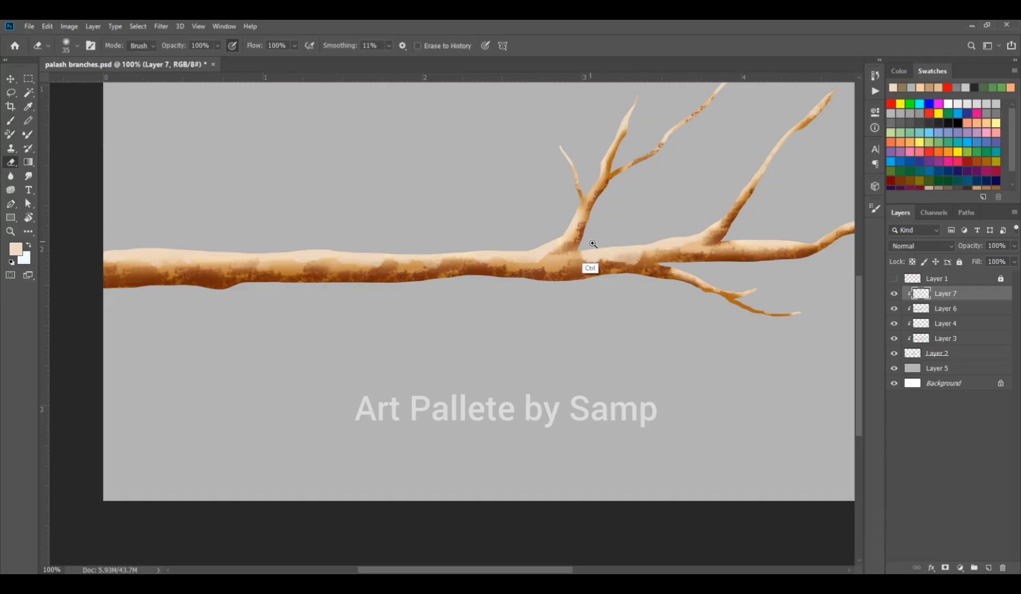
{"action": "left_click", "coordinate": [588, 263], "text": "ctrl"}
{"action": "left_click_drag", "start_coordinate": [452, 246], "coordinate": [119, 354]}
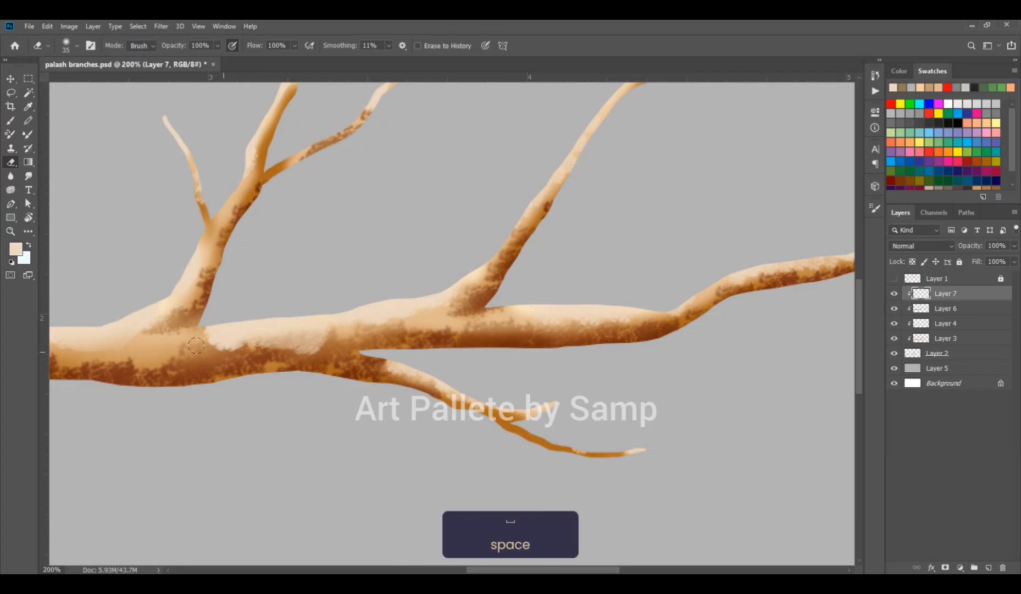
{"action": "mouse_move", "coordinate": [209, 344]}
{"action": "left_mouse_down"}
{"action": "mouse_move", "coordinate": [316, 345]}
{"action": "mouse_move", "coordinate": [274, 355]}
{"action": "mouse_move", "coordinate": [278, 395]}
{"action": "mouse_move", "coordinate": [338, 349]}
{"action": "left_mouse_up"}
{"action": "key", "text": "space"}
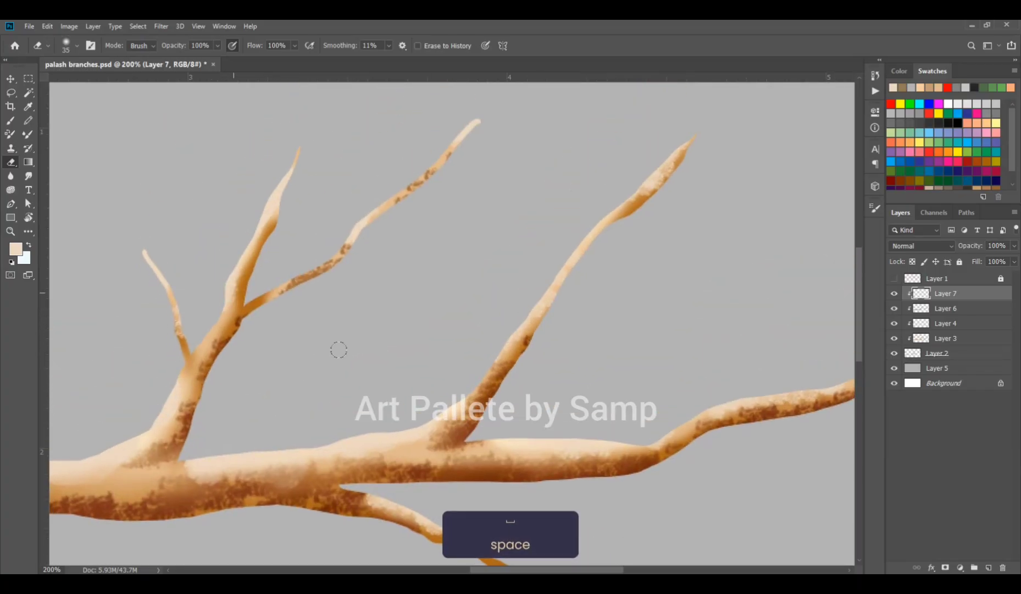
{"action": "key", "text": "ctrl+minus"}
{"action": "key", "text": "ctrl+minus"}
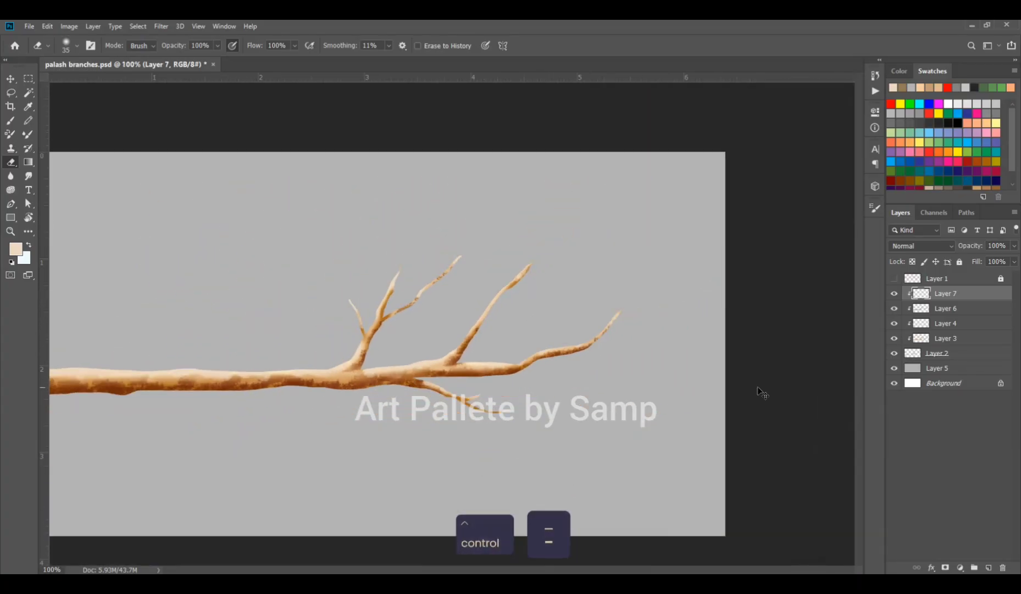
Step: Set Layer 7's blend mode to Overlay and compare the branch with and without the layer
{"action": "left_click", "coordinate": [921, 246]}
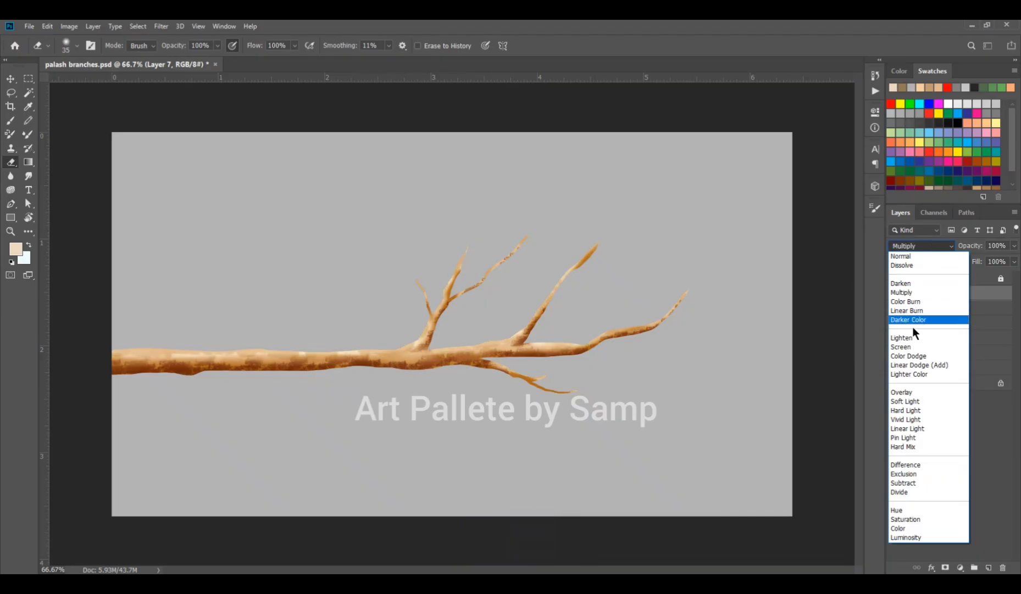
{"action": "left_click", "coordinate": [901, 392]}
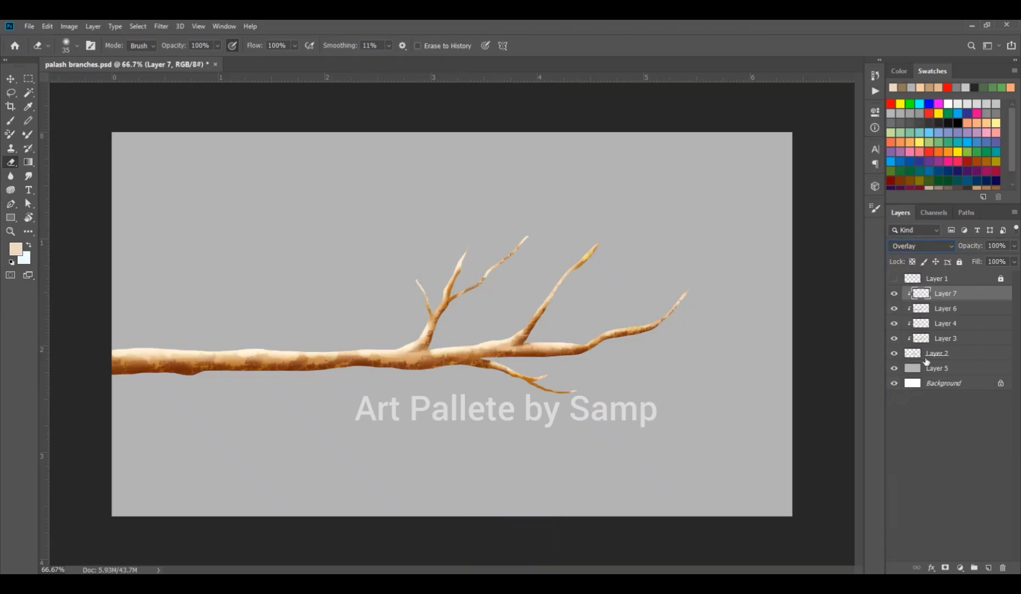
{"action": "left_click", "coordinate": [895, 294]}
Step: Add a new layer clipped above Layer 7 and set up a 10 px greyish-brown brush for the bark cracks
{"action": "key", "text": "ctrl+shift+alt+n"}
{"action": "key", "text": "ctrl+1"}
{"action": "key", "text": "bracketleft"}
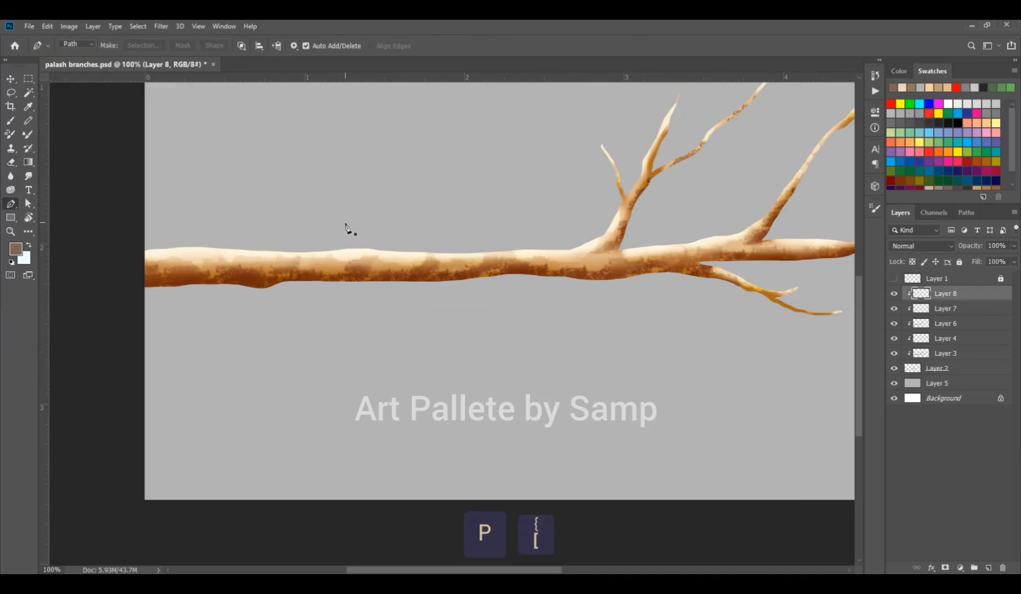
{"action": "key", "text": "b"}
{"action": "key", "text": "bracketleft"}
{"action": "key", "text": "bracketleft"}
{"action": "key", "text": "bracketleft"}
{"action": "key", "text": "bracketleft"}
{"action": "key", "text": "bracketleft"}
{"action": "key", "text": "bracketleft"}
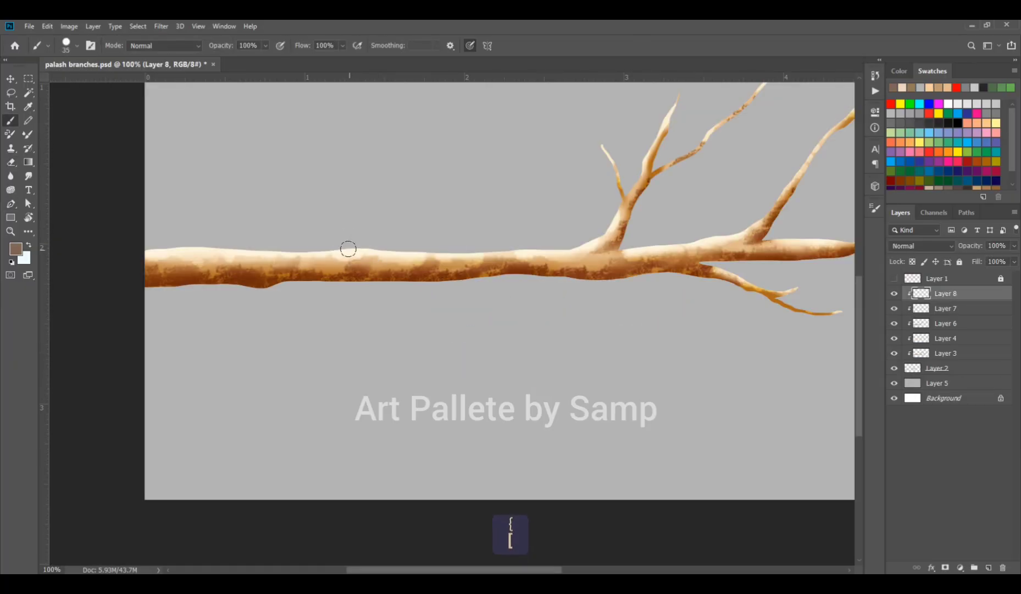
{"action": "key", "text": "bracketleft"}
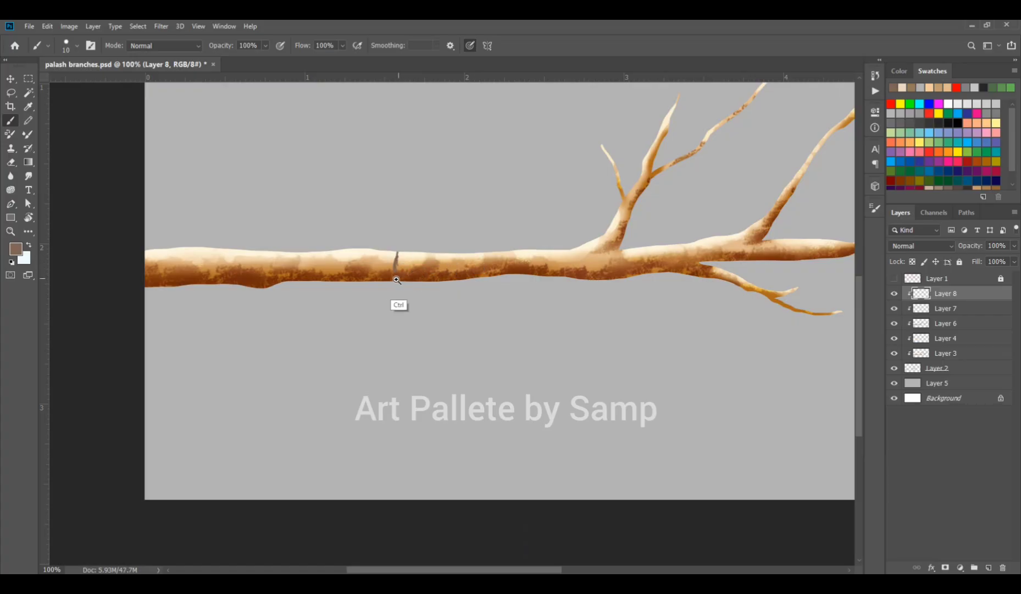
Step: Paint pairs and small groups of curved greyish-brown crack lines across the thick part of the main branch
{"action": "left_click", "coordinate": [400, 288], "text": "ctrl"}
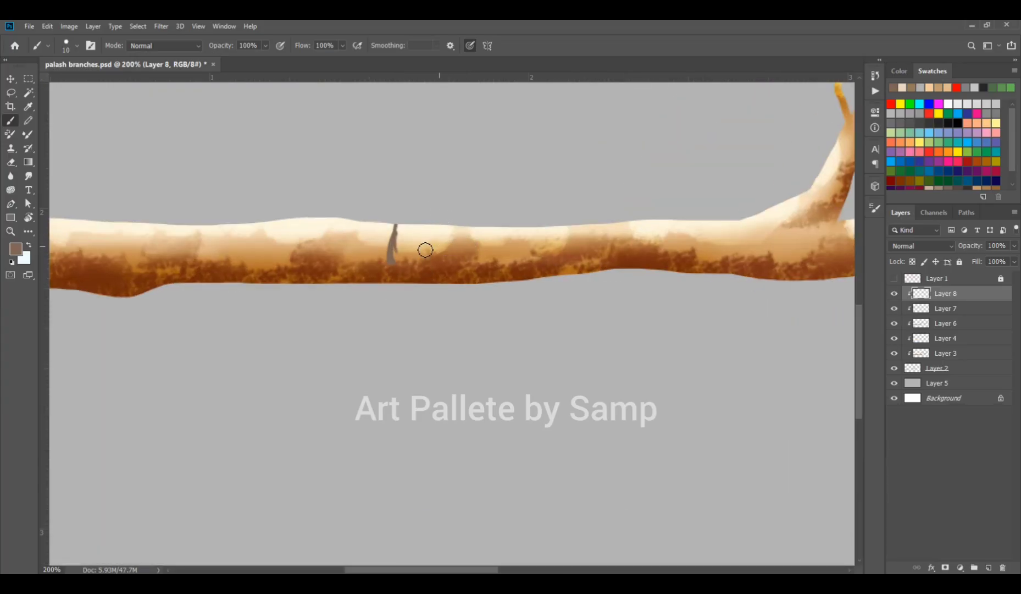
{"action": "left_click_drag", "start_coordinate": [410, 224], "coordinate": [410, 262]}
{"action": "left_click_drag", "start_coordinate": [339, 247], "coordinate": [502, 209]}
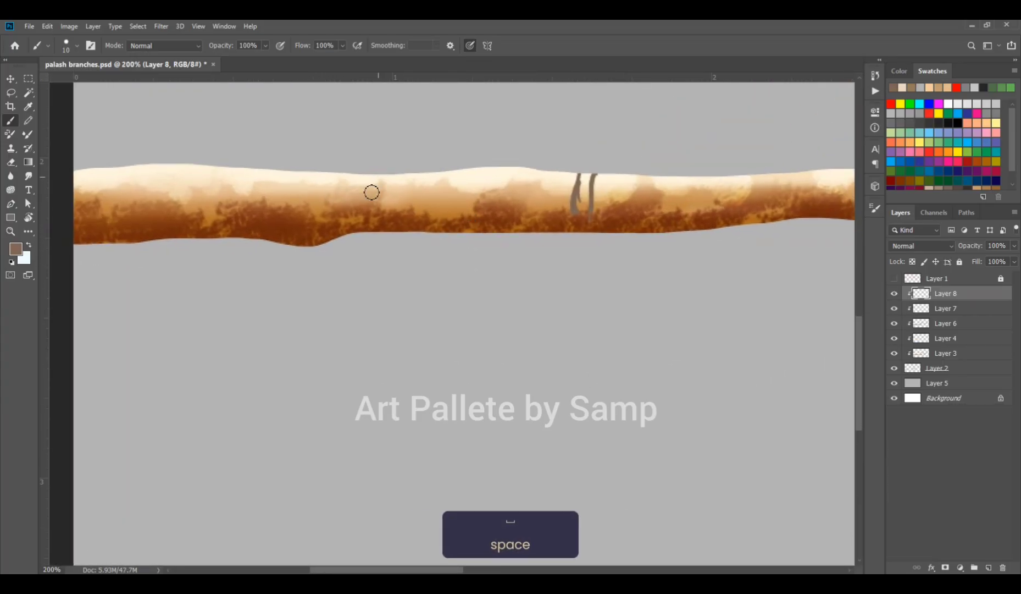
{"action": "left_click_drag", "start_coordinate": [376, 177], "coordinate": [371, 226]}
{"action": "left_click_drag", "start_coordinate": [393, 175], "coordinate": [392, 231]}
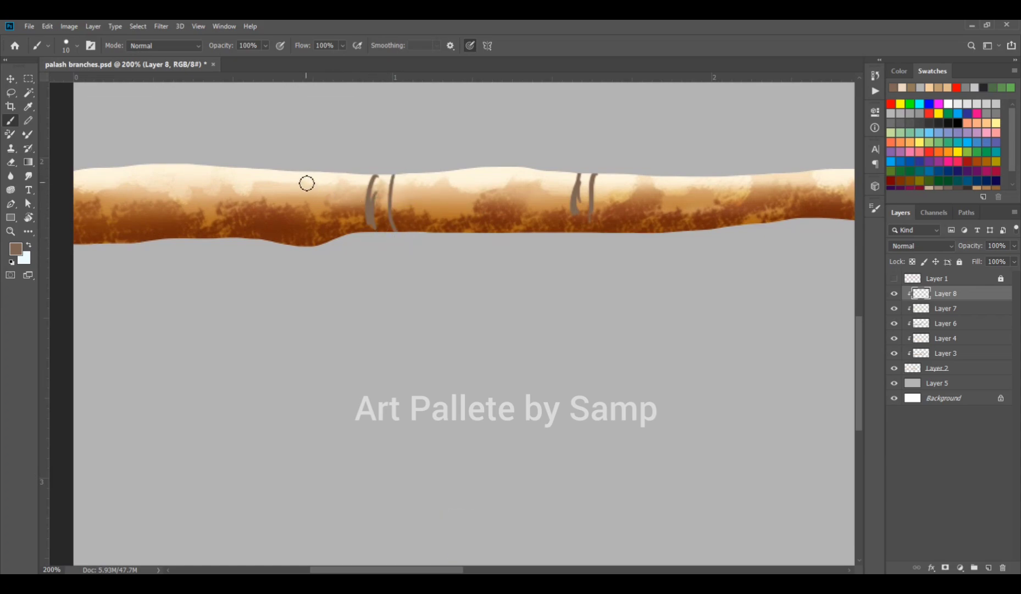
{"action": "mouse_move", "coordinate": [220, 169]}
{"action": "left_mouse_down"}
{"action": "mouse_move", "coordinate": [225, 210]}
{"action": "mouse_move", "coordinate": [205, 196]}
{"action": "left_mouse_up"}
{"action": "left_click_drag", "start_coordinate": [193, 174], "coordinate": [189, 217]}
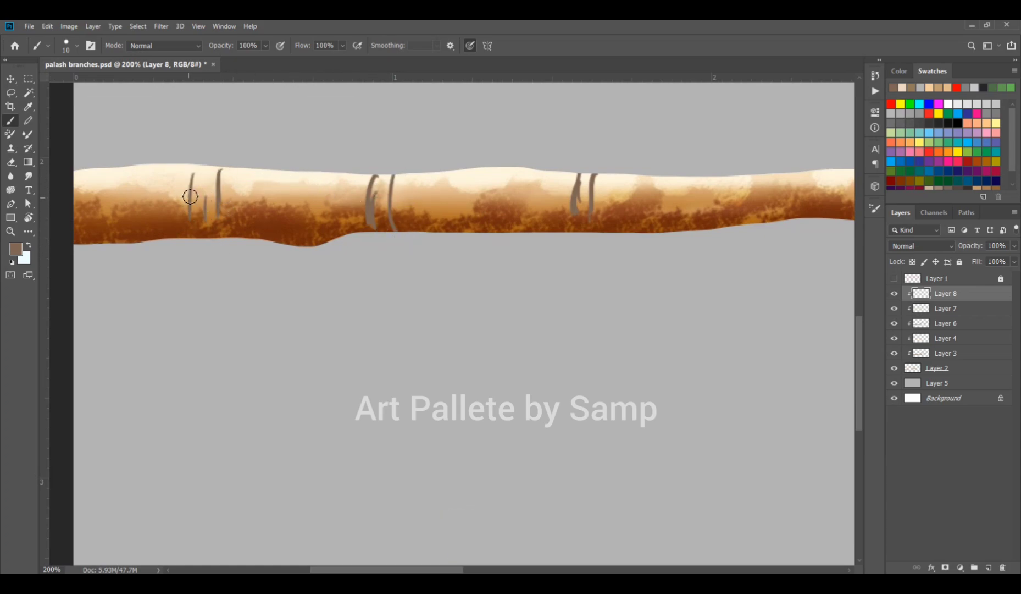
Step: Paint thin lengthwise greyish-brown cracks along the main branch, from its thick end to the base of the first twig
{"action": "left_click_drag", "start_coordinate": [268, 202], "coordinate": [345, 200]}
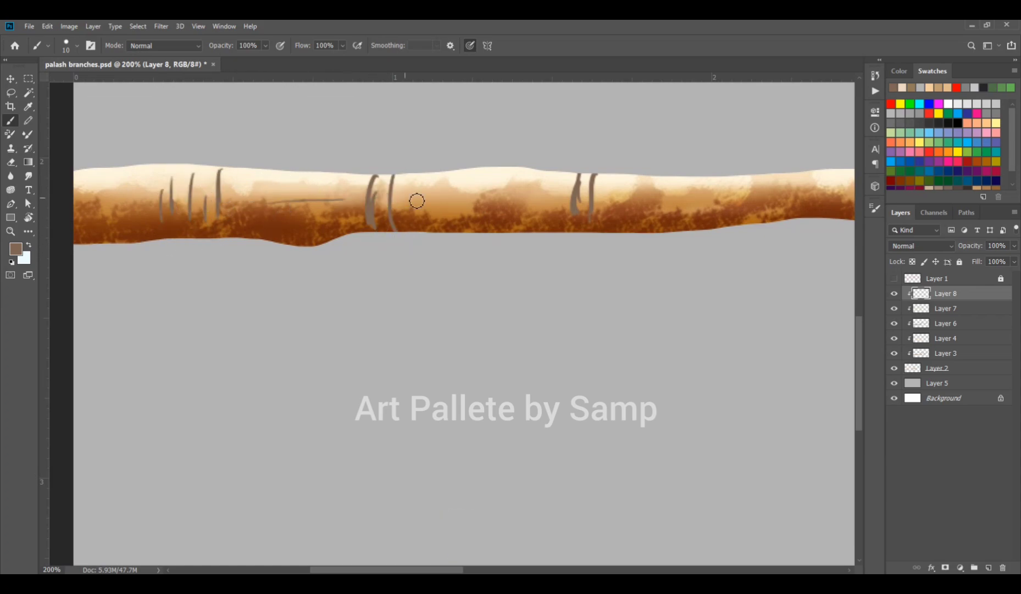
{"action": "left_click_drag", "start_coordinate": [429, 199], "coordinate": [502, 193]}
{"action": "mouse_move", "coordinate": [82, 202]}
{"action": "left_mouse_down"}
{"action": "mouse_move", "coordinate": [142, 201]}
{"action": "mouse_move", "coordinate": [232, 176]}
{"action": "left_mouse_up"}
{"action": "left_click_drag", "start_coordinate": [513, 205], "coordinate": [283, 238]}
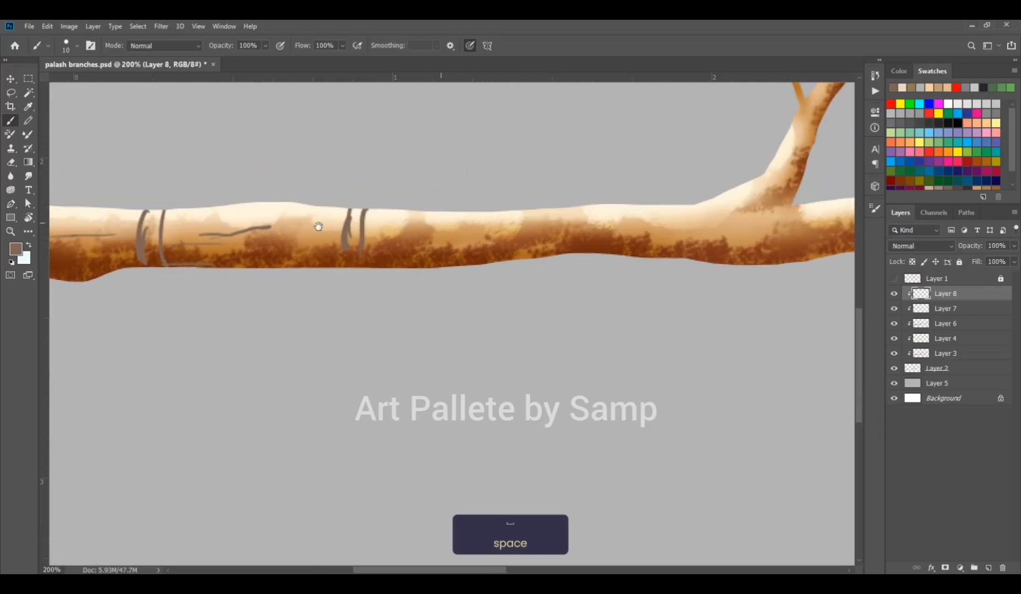
{"action": "mouse_move", "coordinate": [455, 212]}
{"action": "left_mouse_down"}
{"action": "mouse_move", "coordinate": [461, 236]}
{"action": "mouse_move", "coordinate": [570, 222]}
{"action": "left_mouse_up"}
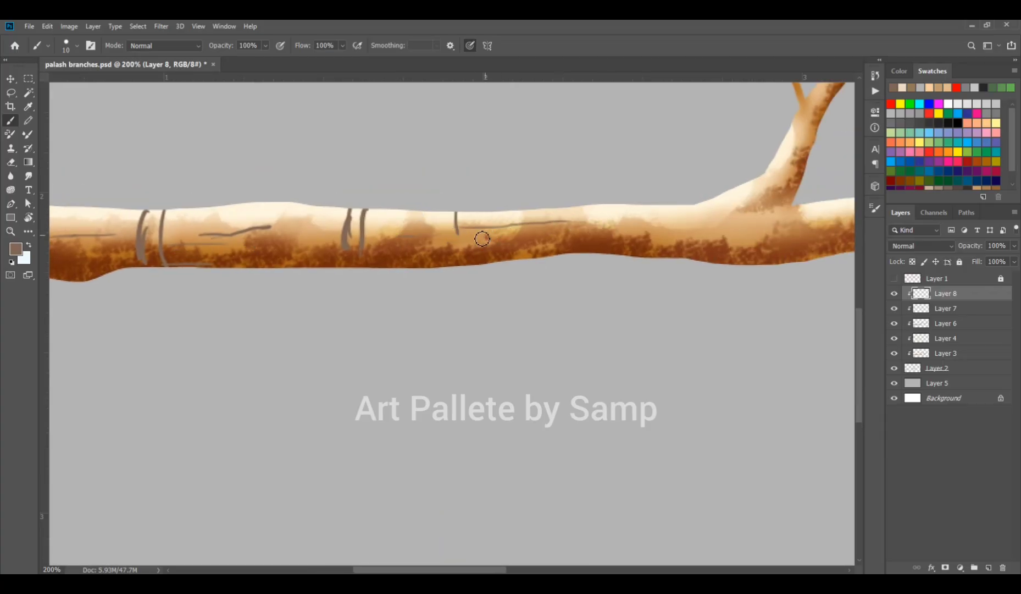
{"action": "left_click_drag", "start_coordinate": [486, 242], "coordinate": [384, 250]}
{"action": "mouse_move", "coordinate": [599, 225]}
{"action": "left_mouse_down"}
{"action": "mouse_move", "coordinate": [703, 227]}
{"action": "mouse_move", "coordinate": [692, 214]}
{"action": "left_mouse_up"}
{"action": "left_click_drag", "start_coordinate": [704, 240], "coordinate": [773, 235]}
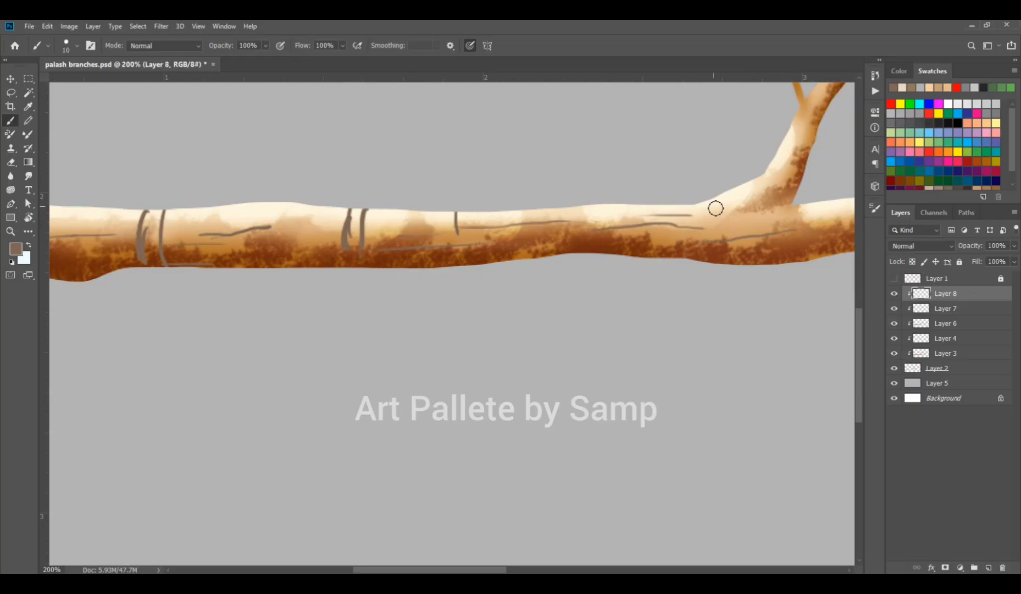
Step: Paint small cracks with the 8 px brush on the twigs, the curved branch end and the lower offshoot
{"action": "key", "text": "ctrl+minus"}
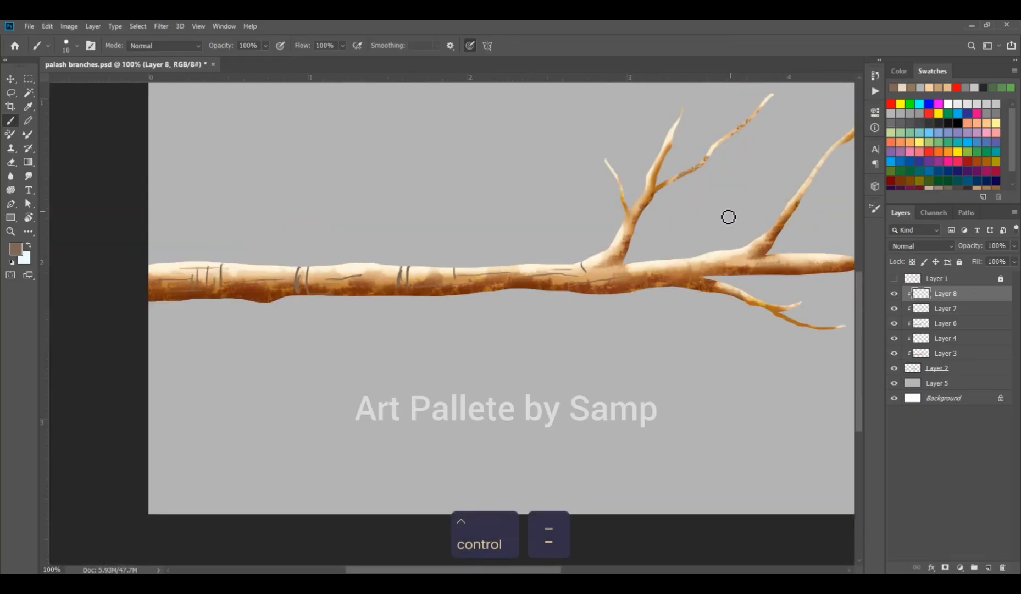
{"action": "key", "text": "space"}
{"action": "left_click_drag", "start_coordinate": [728, 216], "coordinate": [557, 327]}
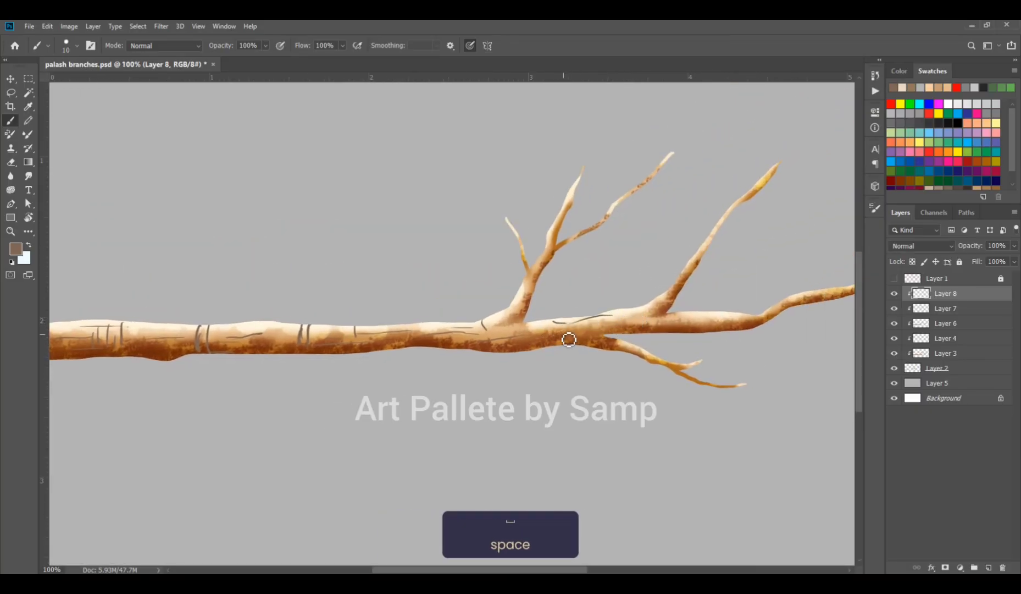
{"action": "key", "text": "bracketleft"}
{"action": "key", "text": "bracketleft"}
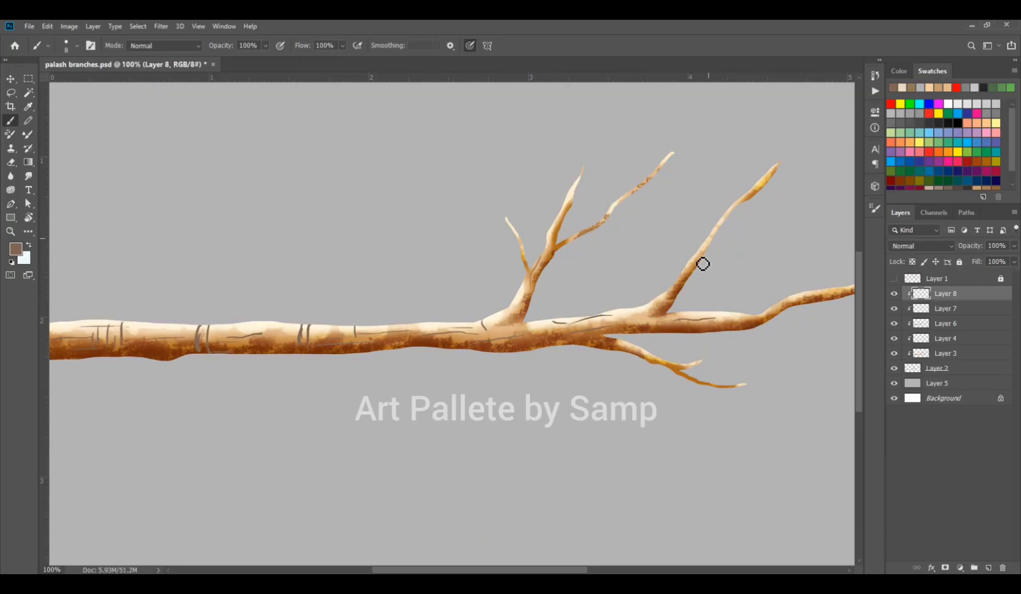
{"action": "left_click_drag", "start_coordinate": [709, 238], "coordinate": [696, 256]}
{"action": "left_click_drag", "start_coordinate": [776, 172], "coordinate": [753, 197]}
{"action": "left_click_drag", "start_coordinate": [515, 301], "coordinate": [525, 308]}
{"action": "key", "text": "space"}
{"action": "left_click_drag", "start_coordinate": [839, 299], "coordinate": [724, 282]}
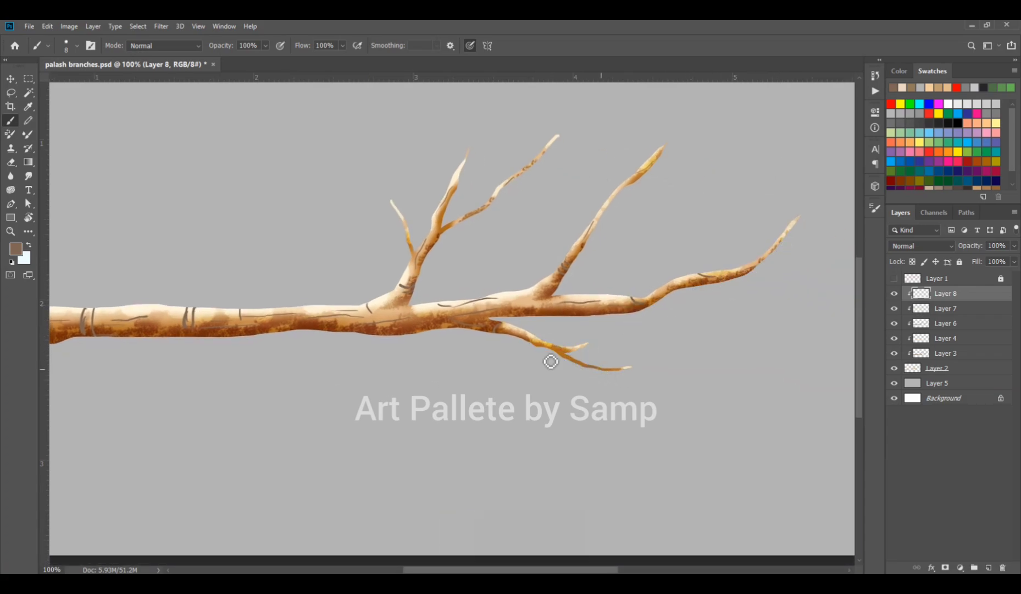
{"action": "key", "text": "space"}
{"action": "left_click_drag", "start_coordinate": [504, 239], "coordinate": [635, 237]}
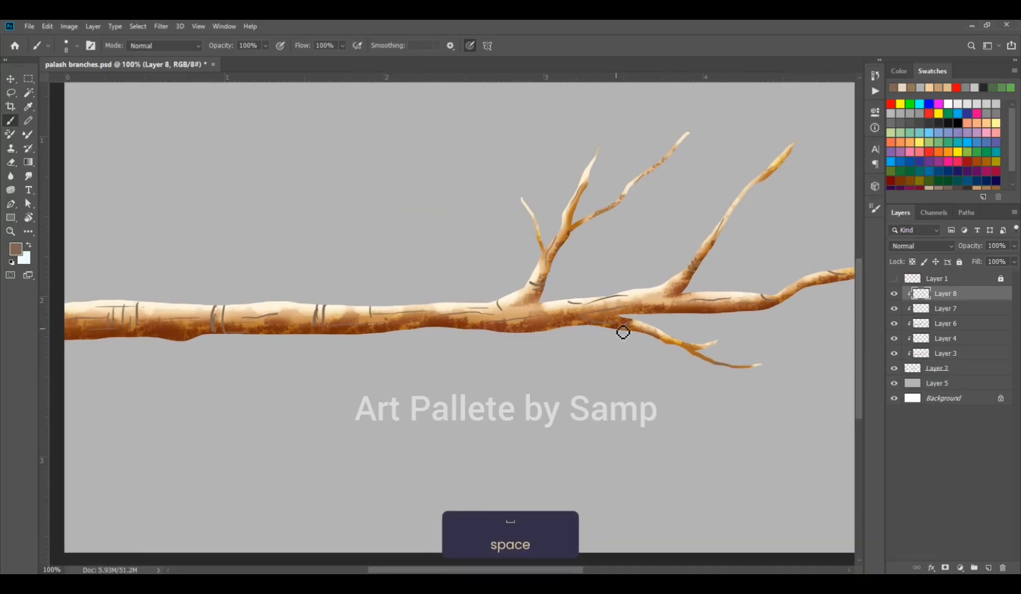
Step: Set Layer 8's blend mode to Linear Burn and its opacity to 47%
{"action": "key", "text": "ctrl+minus"}
{"action": "left_click", "coordinate": [919, 247]}
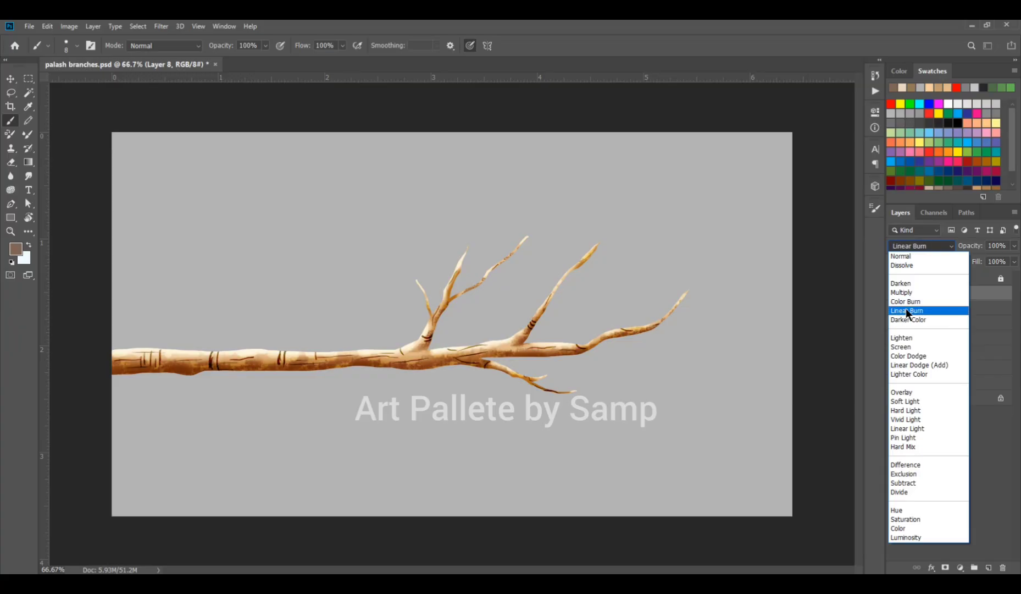
{"action": "left_click", "coordinate": [906, 307]}
{"action": "left_click_drag", "start_coordinate": [962, 245], "coordinate": [936, 249]}
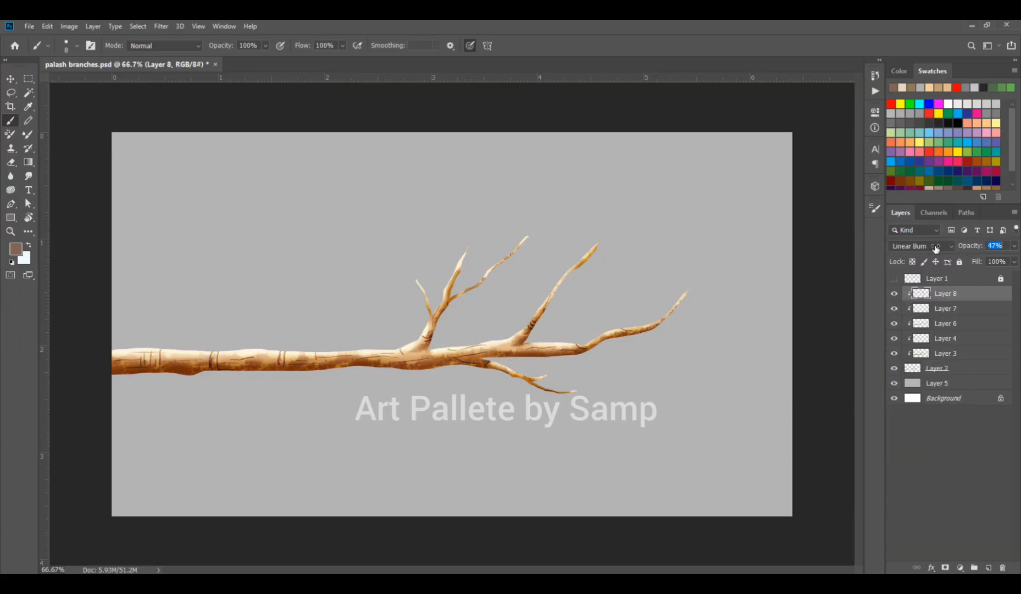
Step: Soften the crack lines along the branch with the Eraser reduced to 15 px, and lower Layer 8's opacity to 36%
{"action": "left_click", "coordinate": [16, 162]}
{"action": "left_click", "coordinate": [214, 376], "text": "ctrl"}
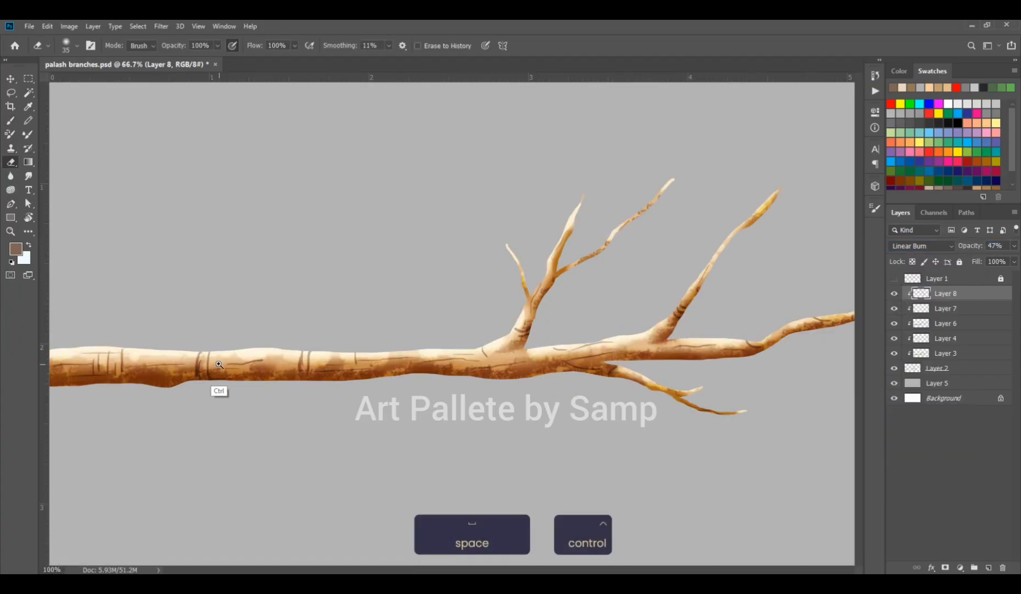
{"action": "left_click_drag", "start_coordinate": [174, 375], "coordinate": [437, 229]}
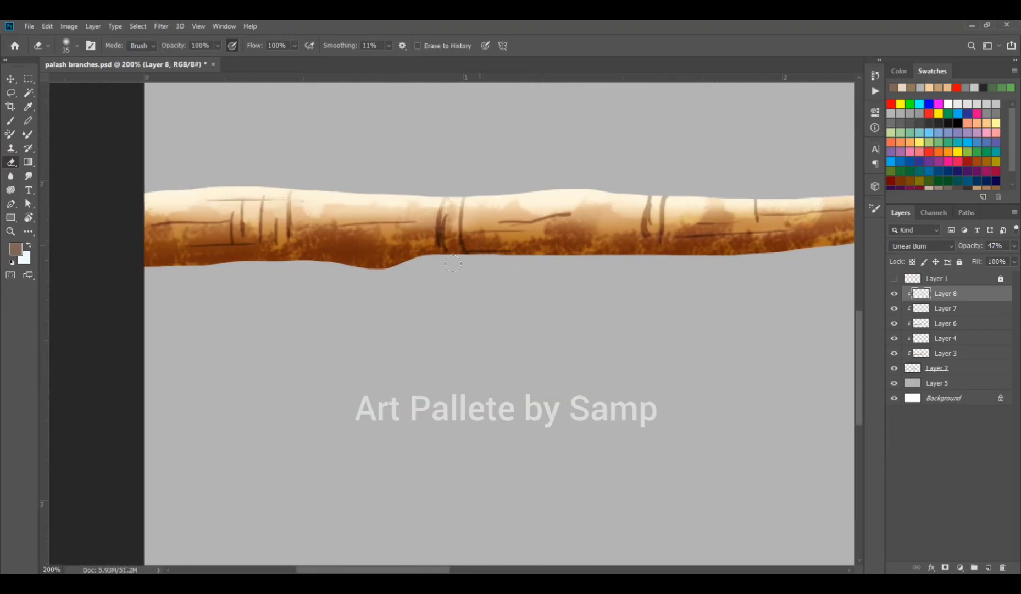
{"action": "key", "text": "bracketleft"}
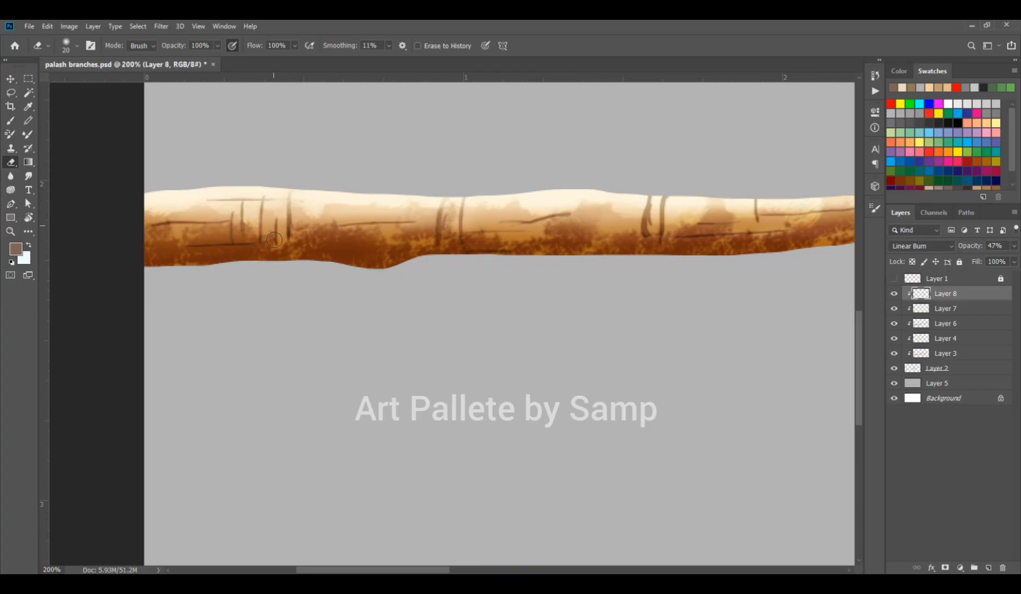
{"action": "key", "text": "bracketleft"}
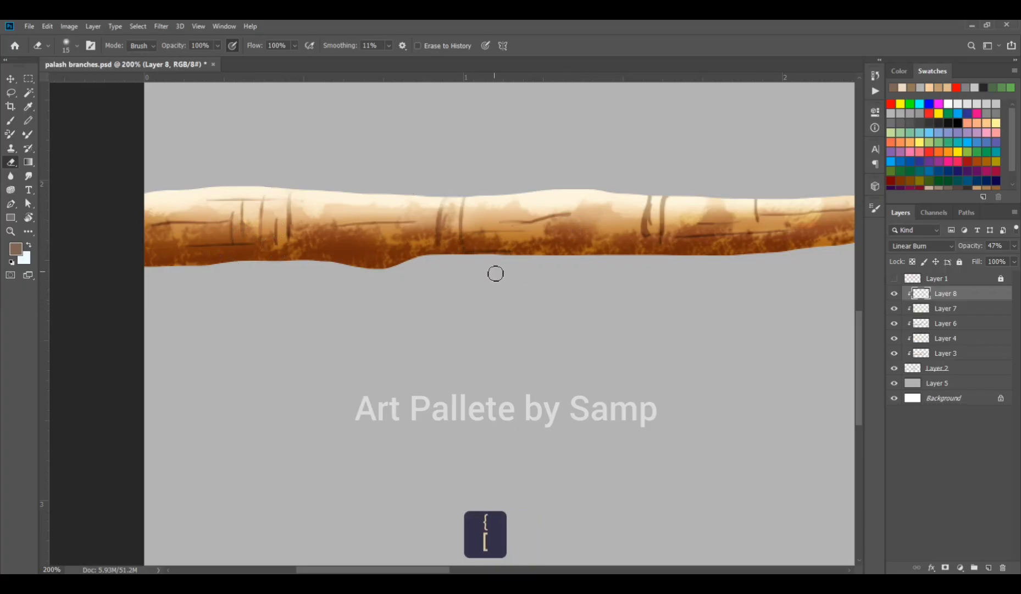
{"action": "key", "text": "bracketright"}
{"action": "left_click_drag", "start_coordinate": [431, 259], "coordinate": [278, 271]}
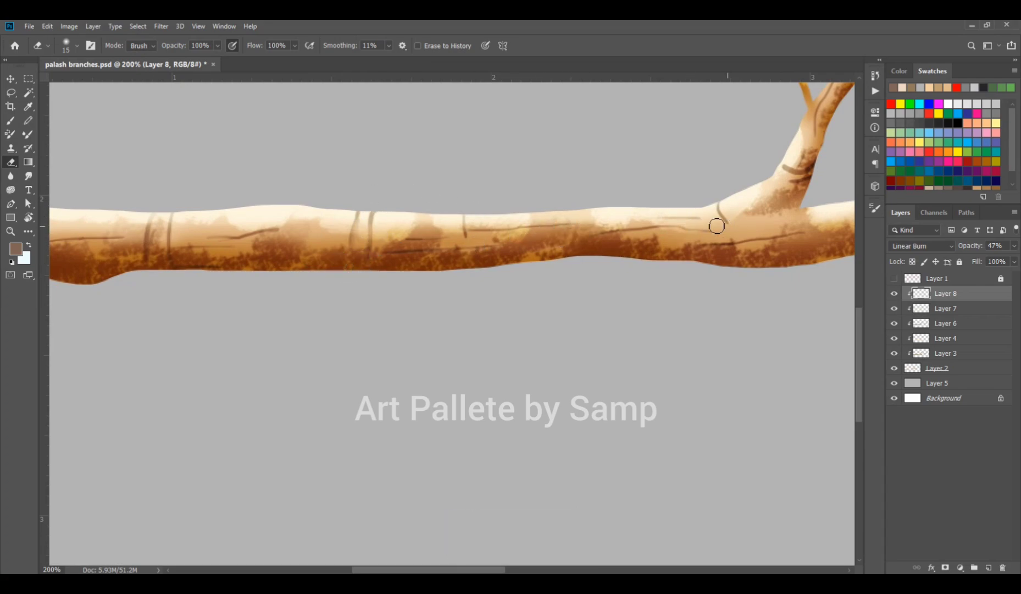
{"action": "left_click_drag", "start_coordinate": [708, 258], "coordinate": [455, 318]}
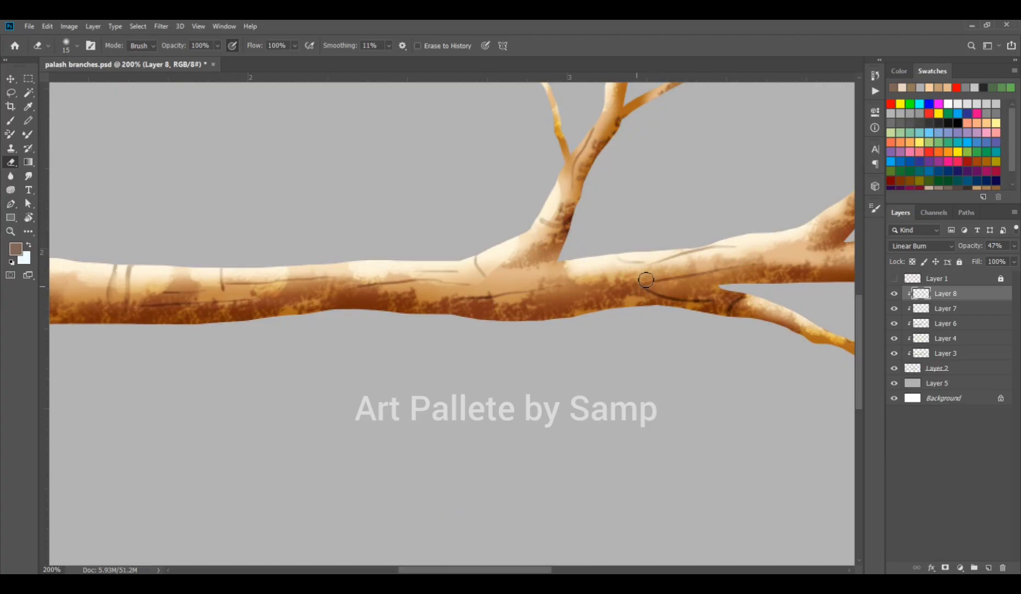
{"action": "left_click", "coordinate": [687, 283], "text": "alt"}
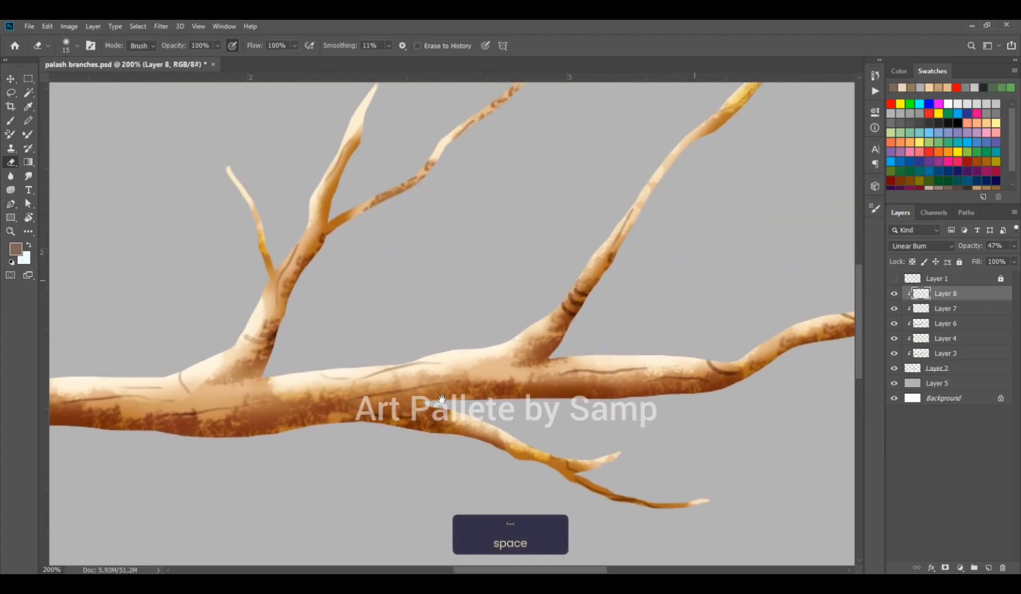
{"action": "left_click_drag", "start_coordinate": [976, 246], "coordinate": [970, 242]}
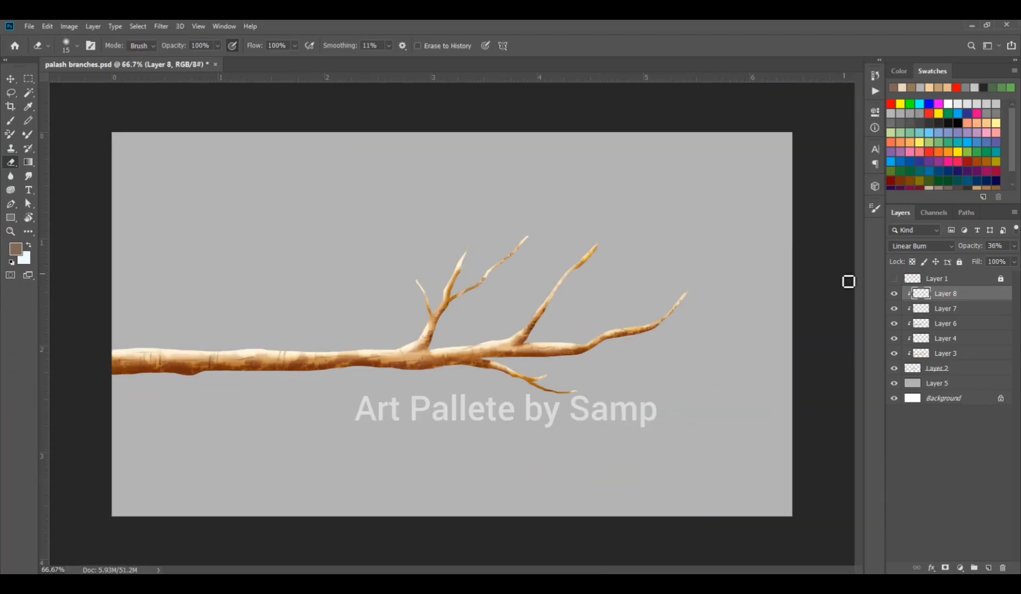
Step: Add a new layer clipped above Layer 8 and choose pale peach as the brush colour
{"action": "left_click", "coordinate": [989, 567]}
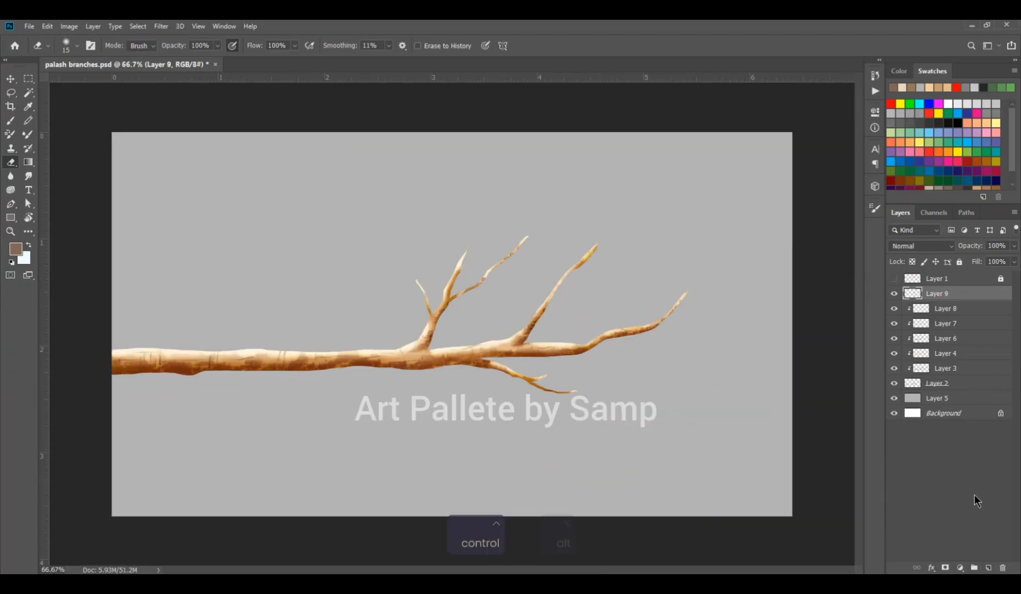
{"action": "key", "text": "ctrl+alt+g"}
{"action": "left_click", "coordinate": [12, 120]}
{"action": "left_click", "coordinate": [15, 249]}
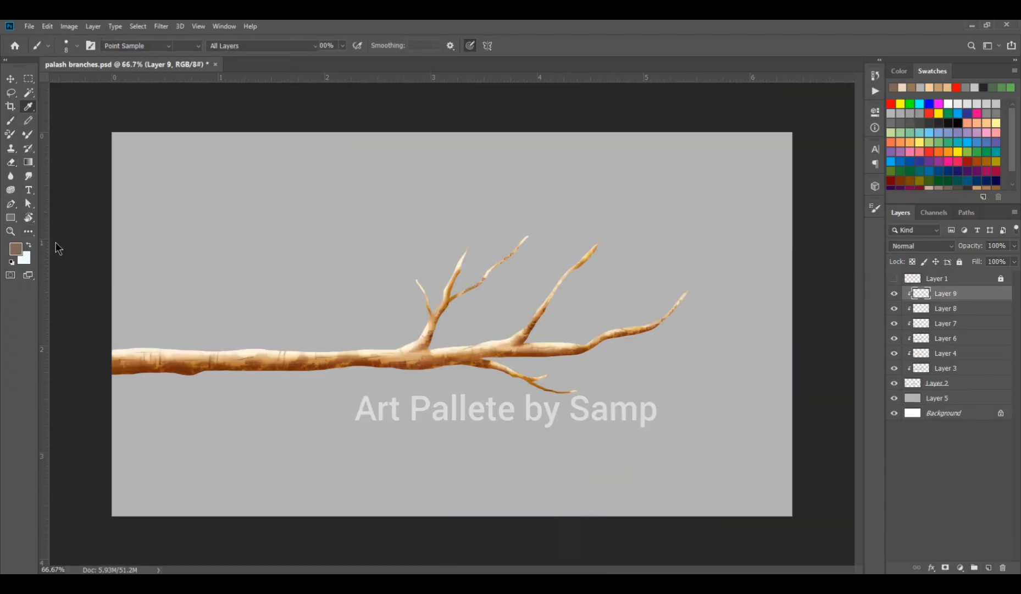
{"action": "left_click", "coordinate": [702, 113]}
{"action": "left_click", "coordinate": [922, 103]}
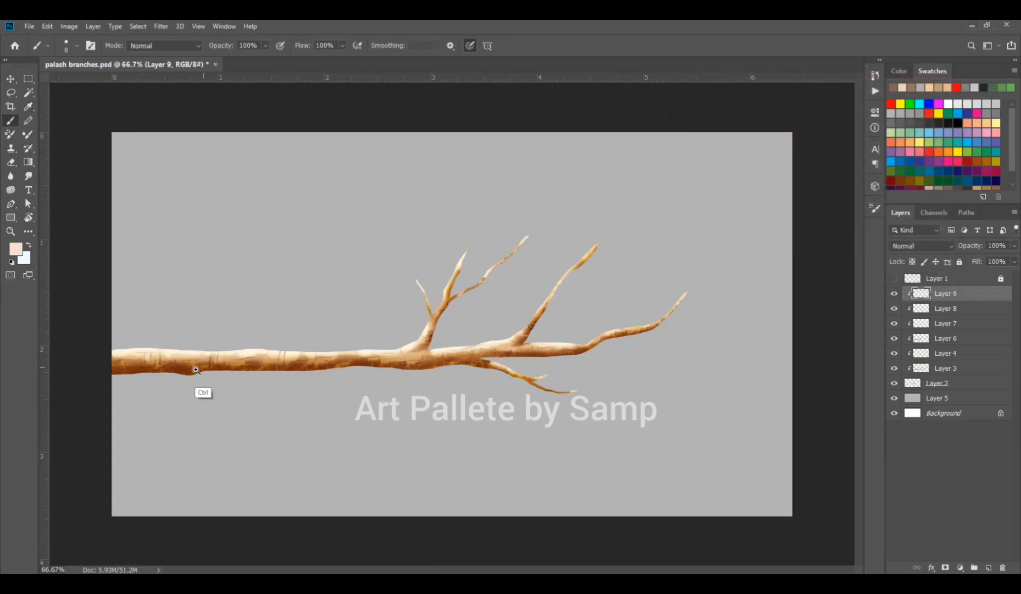
Step: Paint pale peach highlight strokes beside the paired vertical cracks on the left half of the main branch, on Layer 9
{"action": "left_click_drag", "start_coordinate": [203, 390], "coordinate": [237, 372]}
{"action": "left_click_drag", "start_coordinate": [224, 283], "coordinate": [219, 348]}
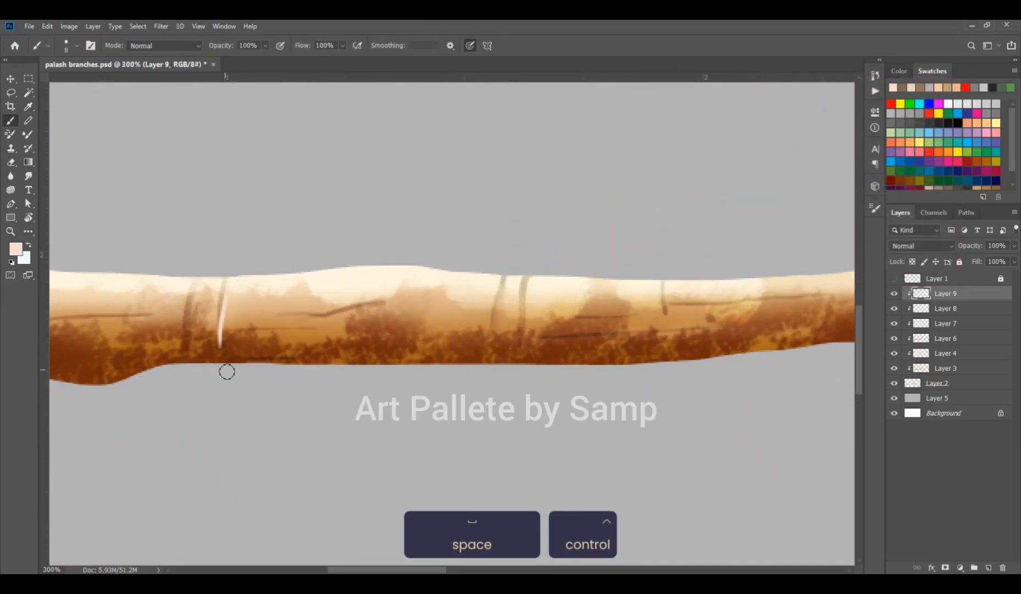
{"action": "left_click_drag", "start_coordinate": [192, 279], "coordinate": [191, 318]}
{"action": "key", "text": "ctrl+z"}
{"action": "left_click_drag", "start_coordinate": [502, 278], "coordinate": [495, 319]}
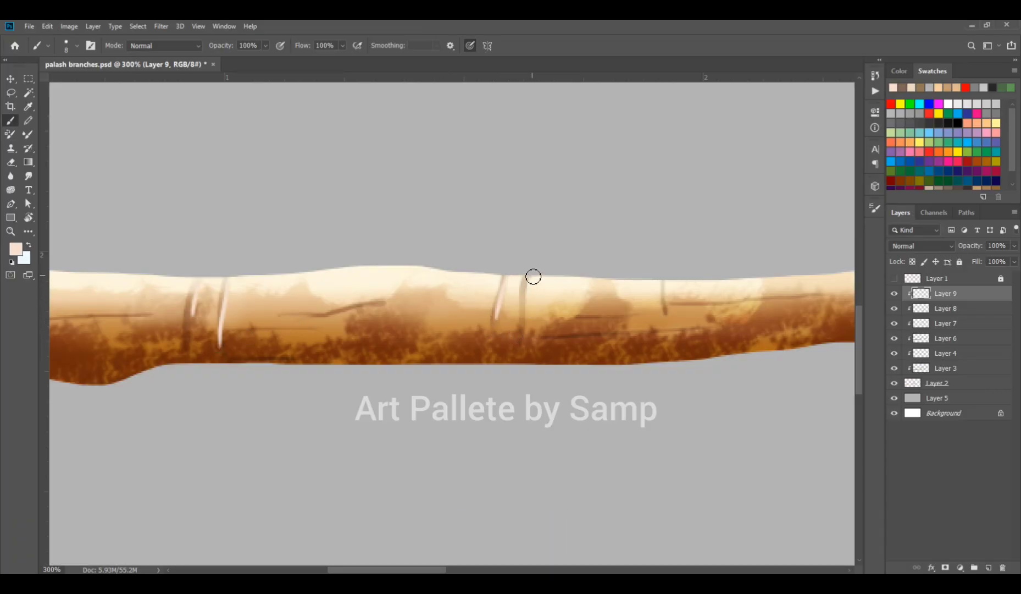
{"action": "left_click_drag", "start_coordinate": [527, 278], "coordinate": [525, 324]}
{"action": "left_click", "coordinate": [895, 293]}
{"action": "left_click", "coordinate": [894, 293]}
Step: Paint pale highlights along the vertical and horizontal cracks from the branch's left end toward the first fork
{"action": "left_click_drag", "start_coordinate": [155, 328], "coordinate": [617, 273]}
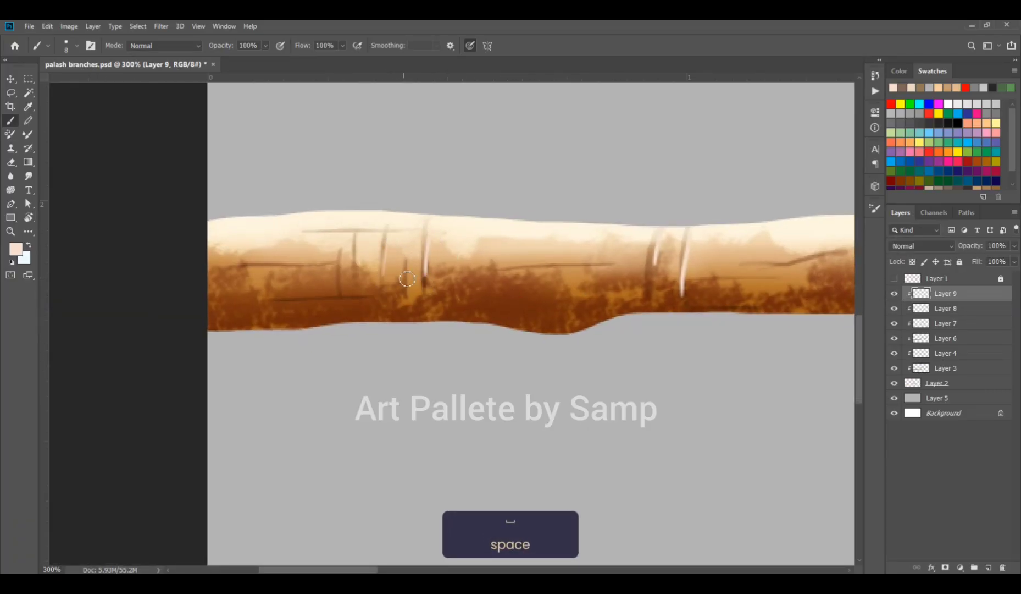
{"action": "left_click_drag", "start_coordinate": [406, 262], "coordinate": [405, 293]}
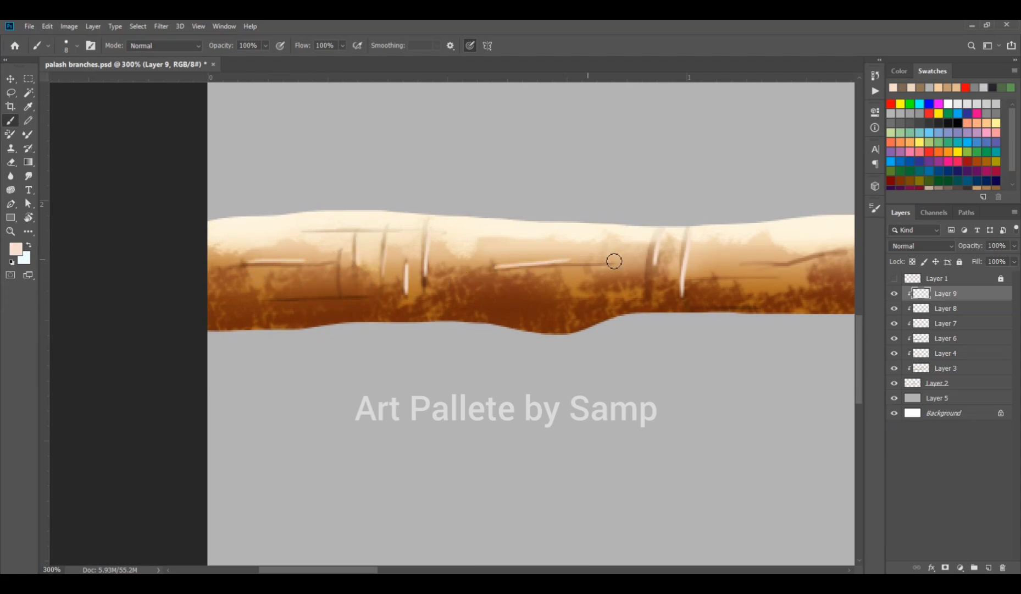
{"action": "left_click_drag", "start_coordinate": [613, 260], "coordinate": [314, 276]}
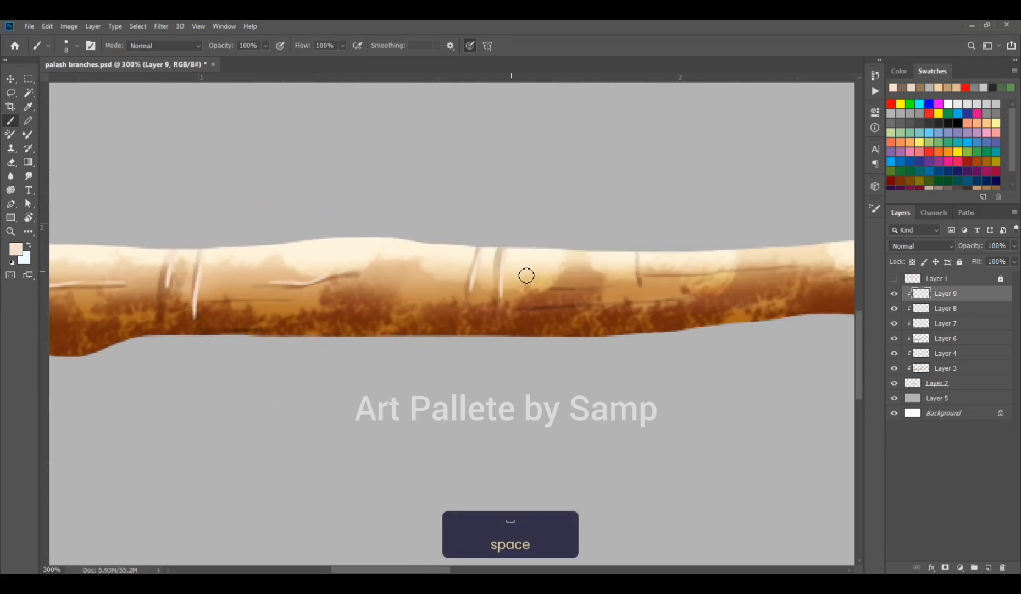
{"action": "left_click_drag", "start_coordinate": [527, 276], "coordinate": [311, 282]}
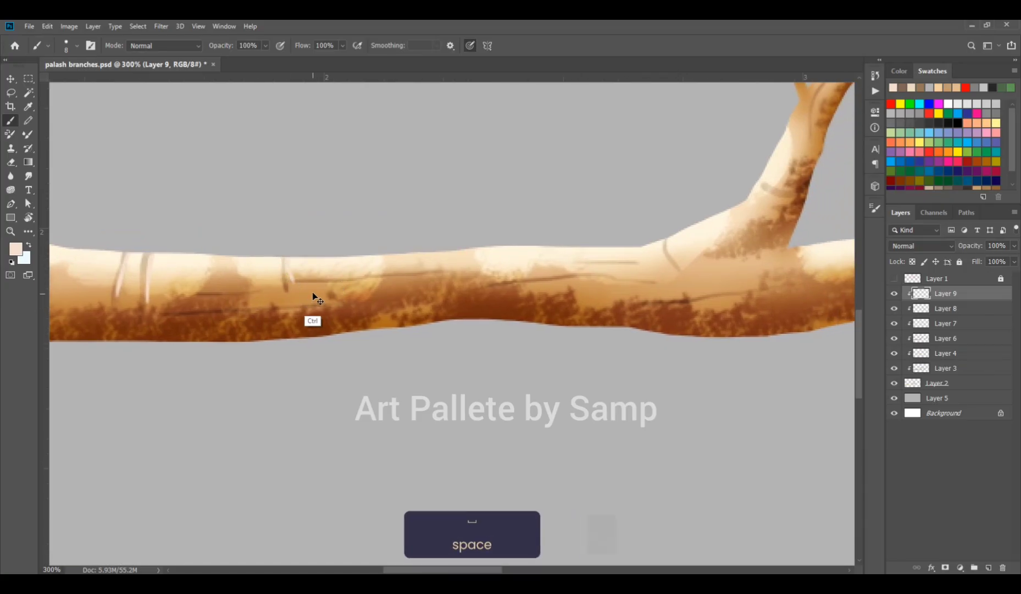
{"action": "key", "text": "ctrl+z"}
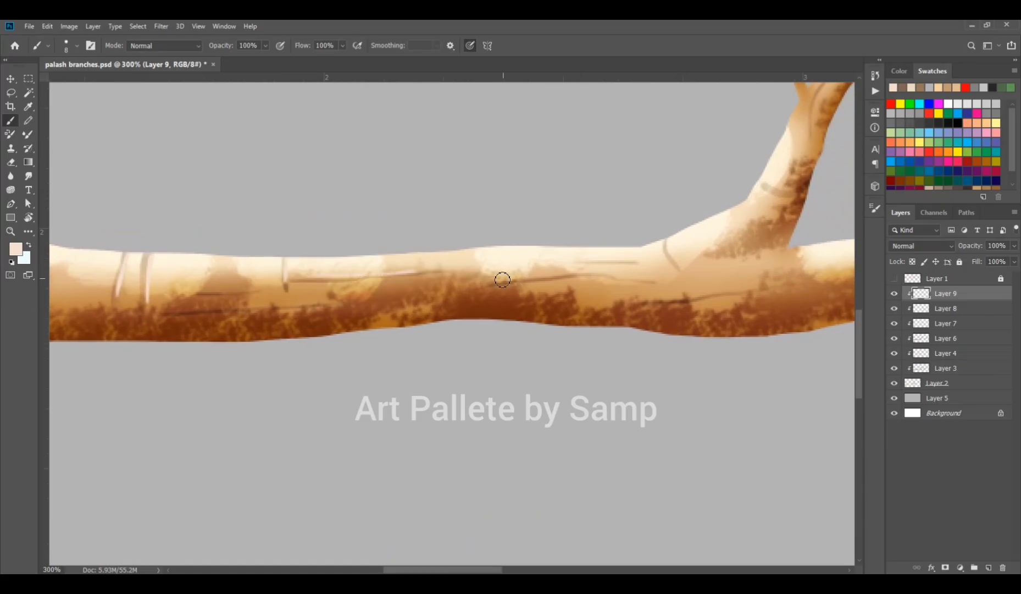
Step: Highlight the cracks on the first upright twig, at its curved crack near the base and below its side offshoot
{"action": "left_click_drag", "start_coordinate": [728, 277], "coordinate": [326, 284]}
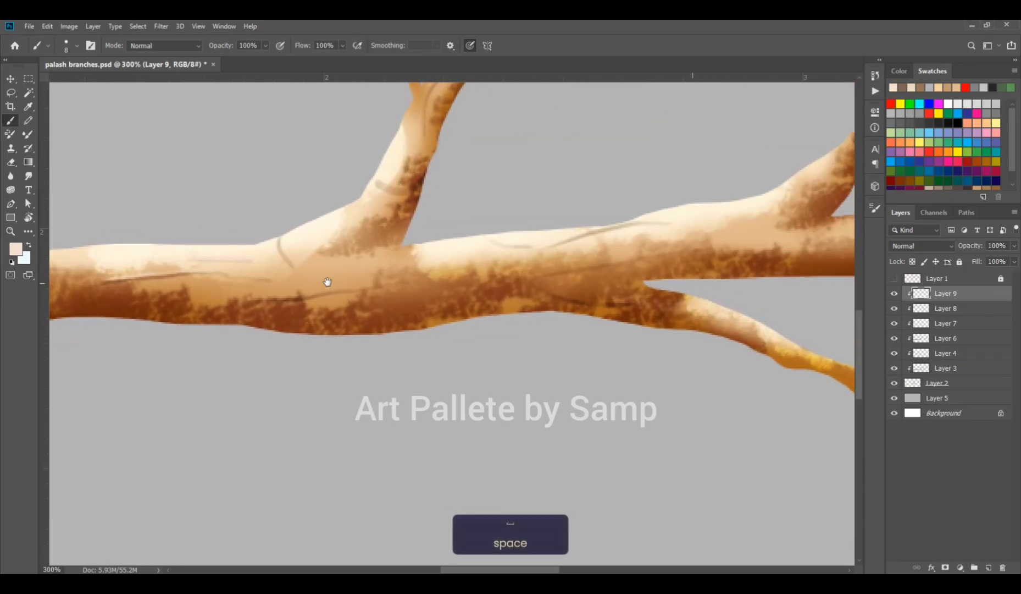
{"action": "key", "text": "ctrl+z"}
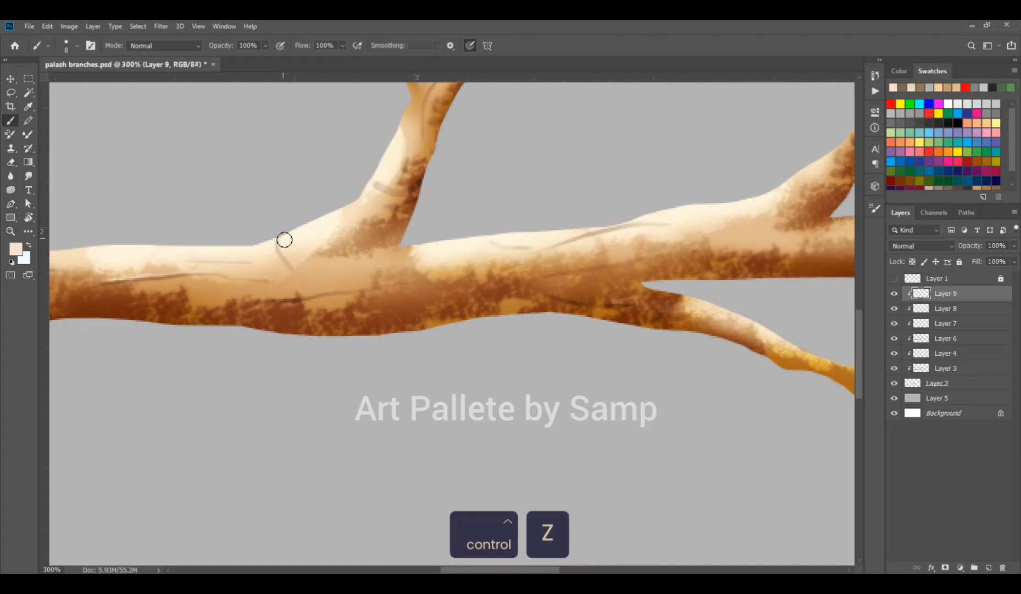
{"action": "left_click_drag", "start_coordinate": [377, 185], "coordinate": [420, 189]}
{"action": "key", "text": "ctrl+z"}
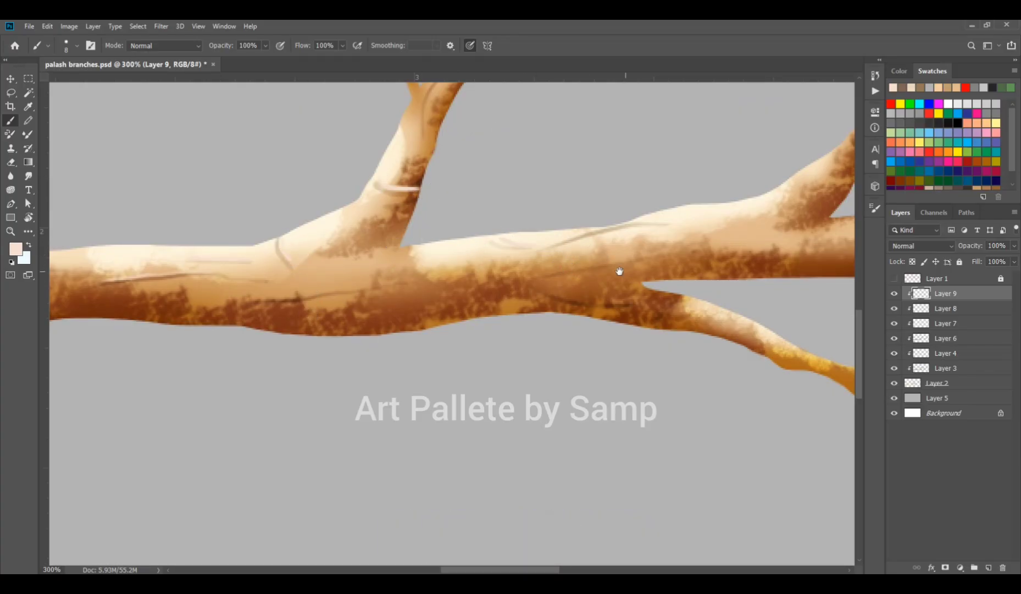
{"action": "left_click_drag", "start_coordinate": [617, 272], "coordinate": [292, 360]}
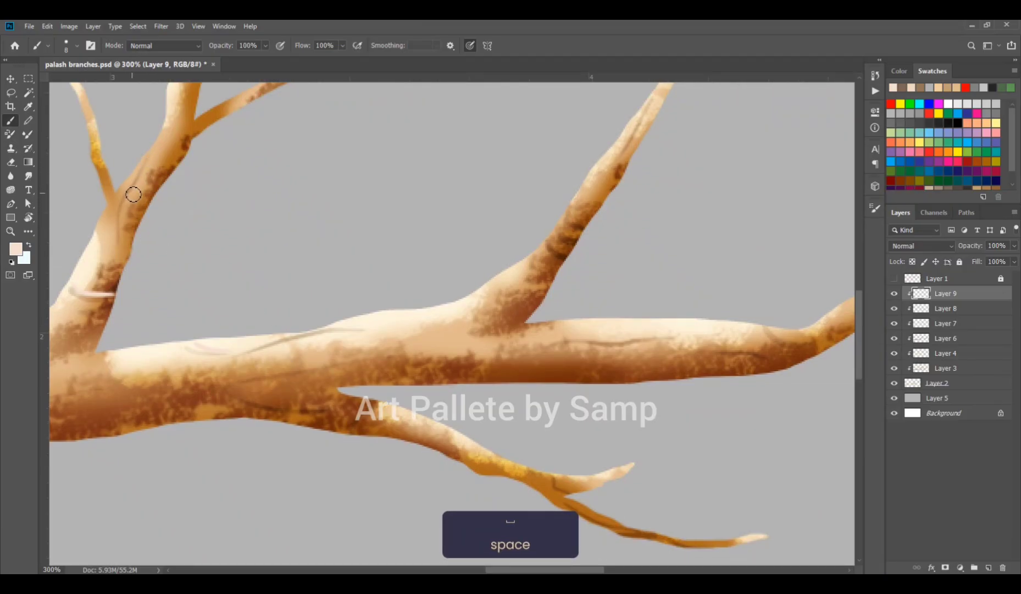
{"action": "left_click_drag", "start_coordinate": [133, 194], "coordinate": [124, 223]}
{"action": "left_click_drag", "start_coordinate": [155, 152], "coordinate": [120, 237]}
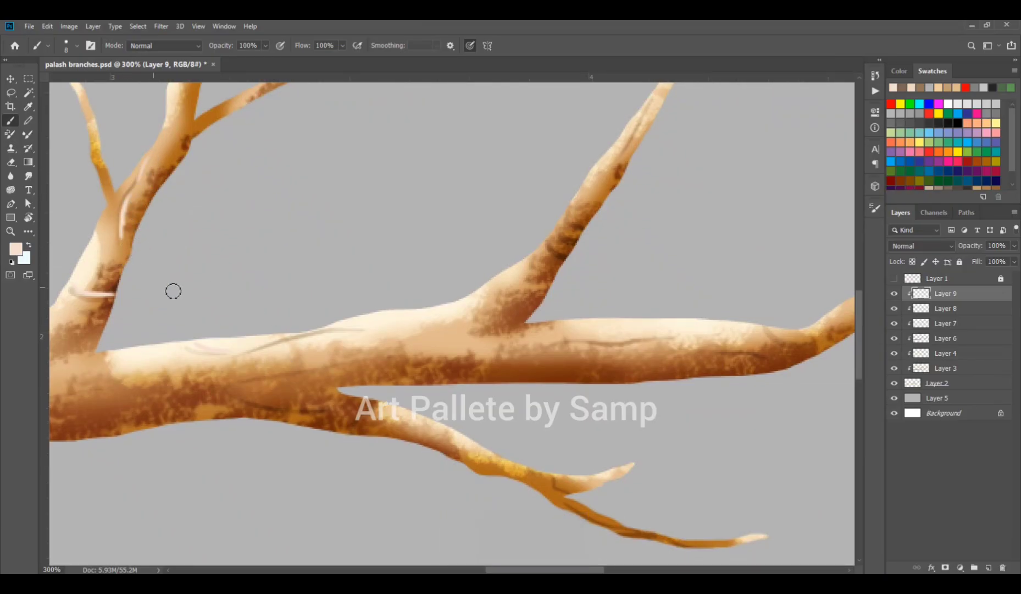
Step: Paint pale highlights along the cracks on the outer main branch, near the lower offshoot and on the curved branch end
{"action": "left_click_drag", "start_coordinate": [560, 343], "coordinate": [693, 339]}
{"action": "mouse_move", "coordinate": [296, 406]}
{"action": "left_mouse_down"}
{"action": "mouse_move", "coordinate": [231, 389]}
{"action": "mouse_move", "coordinate": [386, 356]}
{"action": "left_mouse_up"}
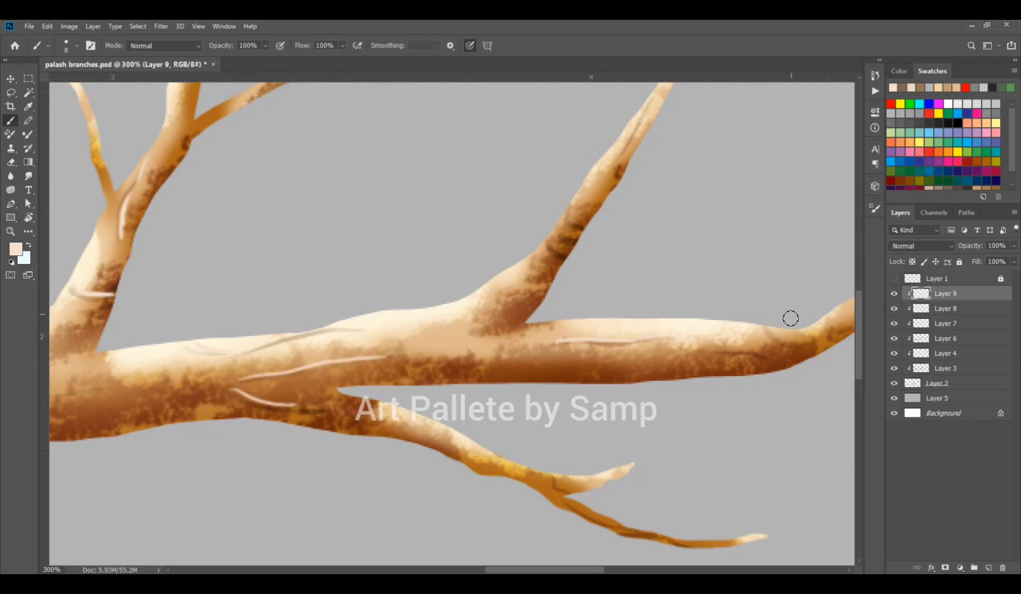
{"action": "left_click_drag", "start_coordinate": [768, 328], "coordinate": [799, 342]}
{"action": "left_click_drag", "start_coordinate": [630, 362], "coordinate": [424, 427]}
{"action": "left_click_drag", "start_coordinate": [748, 311], "coordinate": [619, 316]}
Step: Soften the highlight strokes with the 15 px Eraser and set Layer 9's blend mode to Overlay
{"action": "key", "text": "e"}
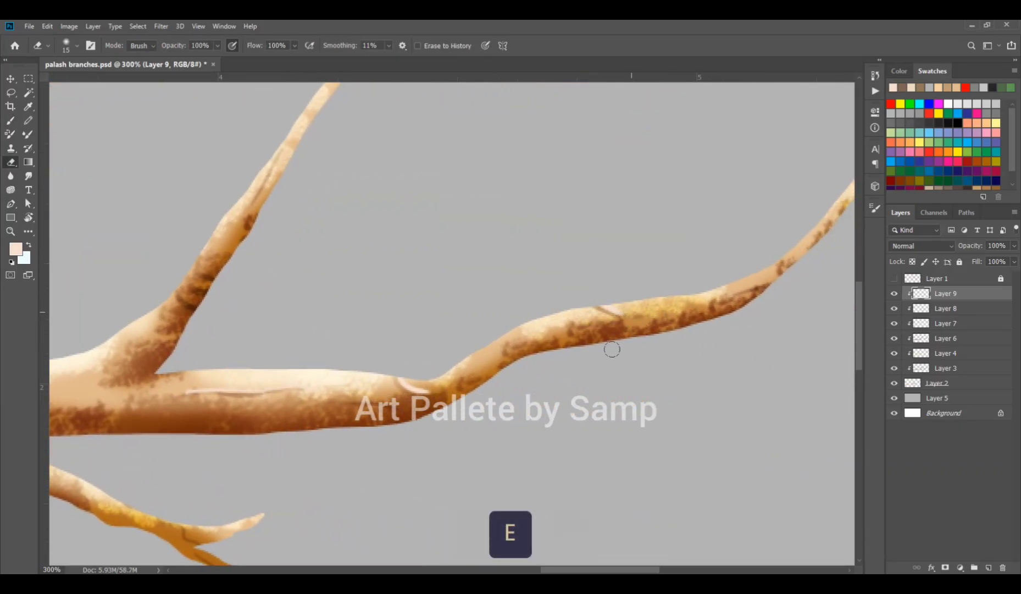
{"action": "left_click_drag", "start_coordinate": [296, 437], "coordinate": [580, 277]}
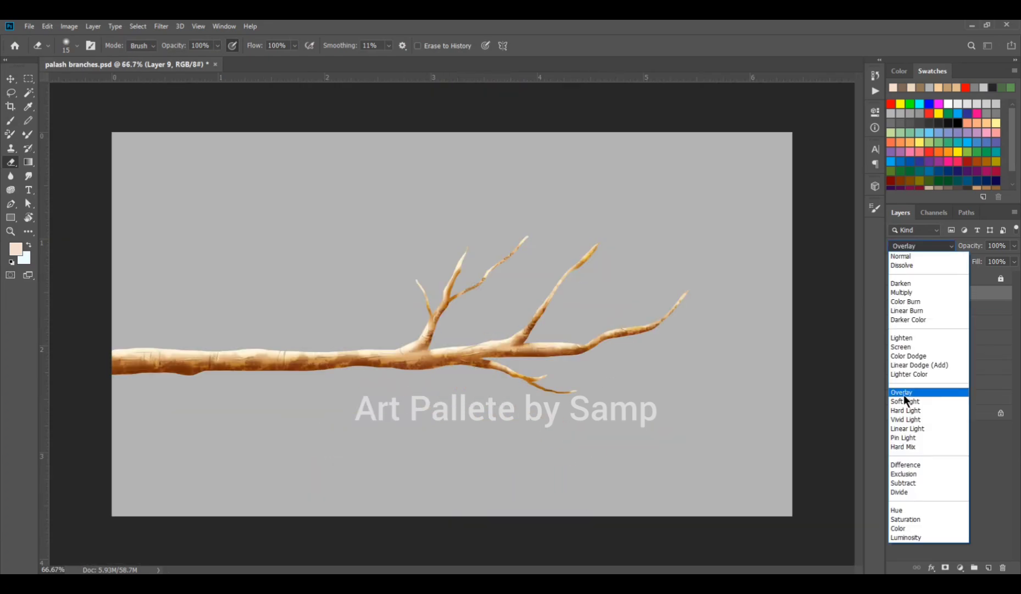
{"action": "left_click", "coordinate": [904, 394]}
{"action": "left_click", "coordinate": [897, 464]}
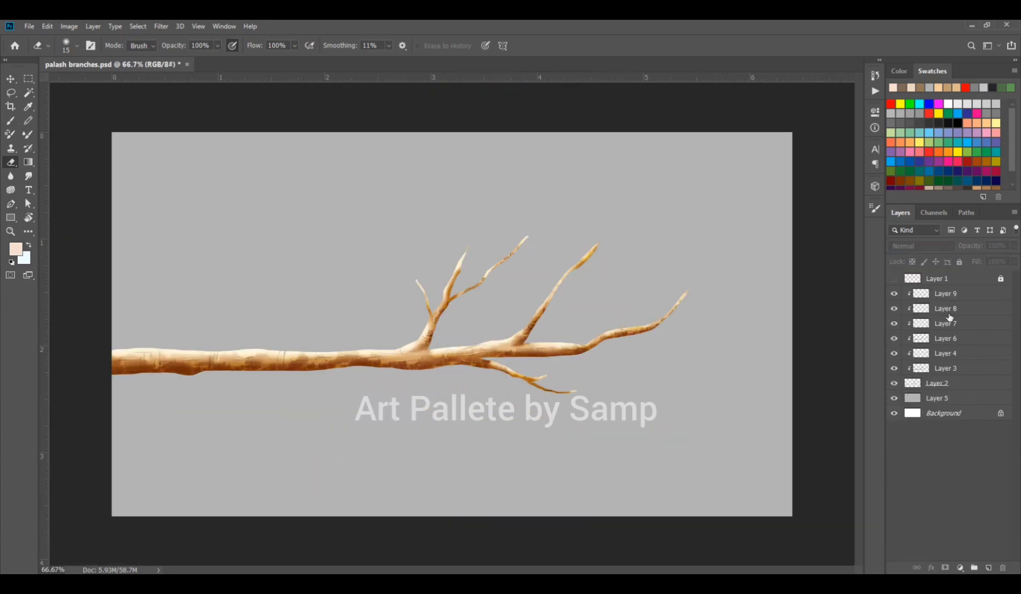
Step: Group the branch layers from Layer 9 down to Layer 2, and check the artwork with the group and gray backdrop toggled
{"action": "left_click", "coordinate": [947, 294]}
{"action": "left_click", "coordinate": [938, 383], "text": "shift"}
{"action": "key", "text": "ctrl+g"}
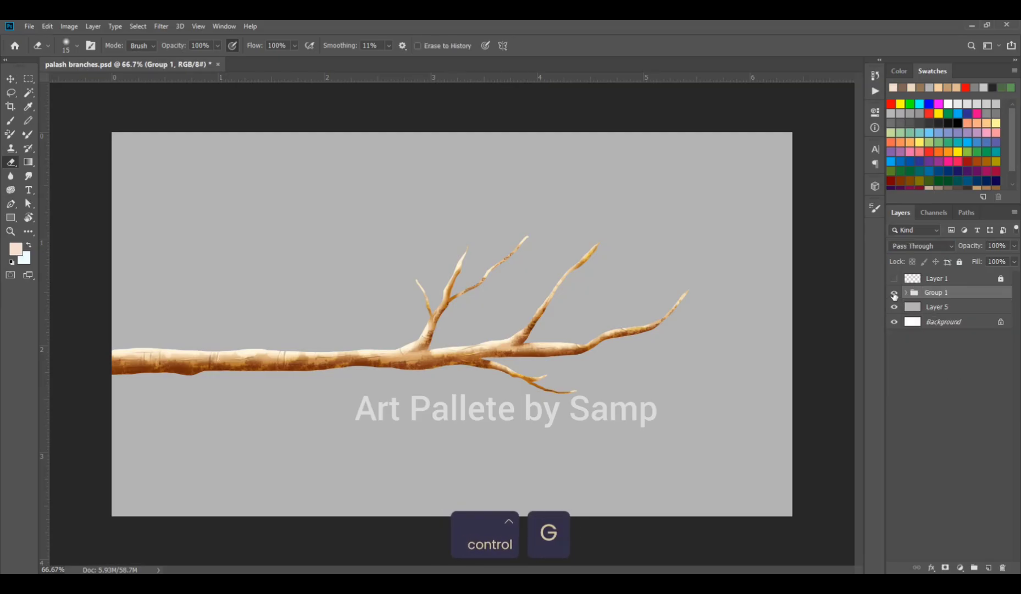
{"action": "left_click", "coordinate": [894, 294]}
{"action": "left_click", "coordinate": [894, 295]}
{"action": "left_click", "coordinate": [895, 306]}
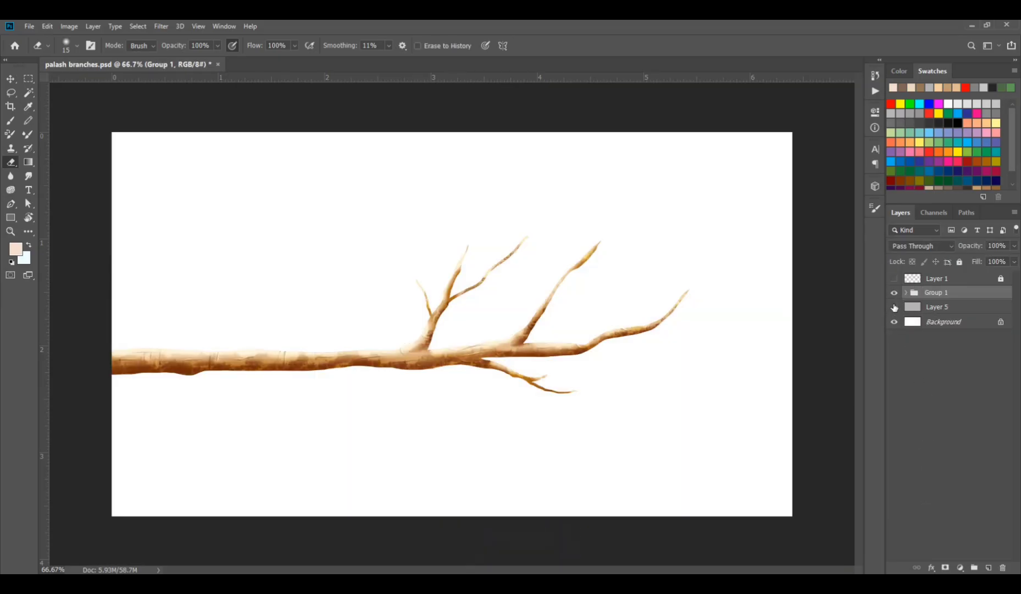
{"action": "left_click", "coordinate": [895, 306]}
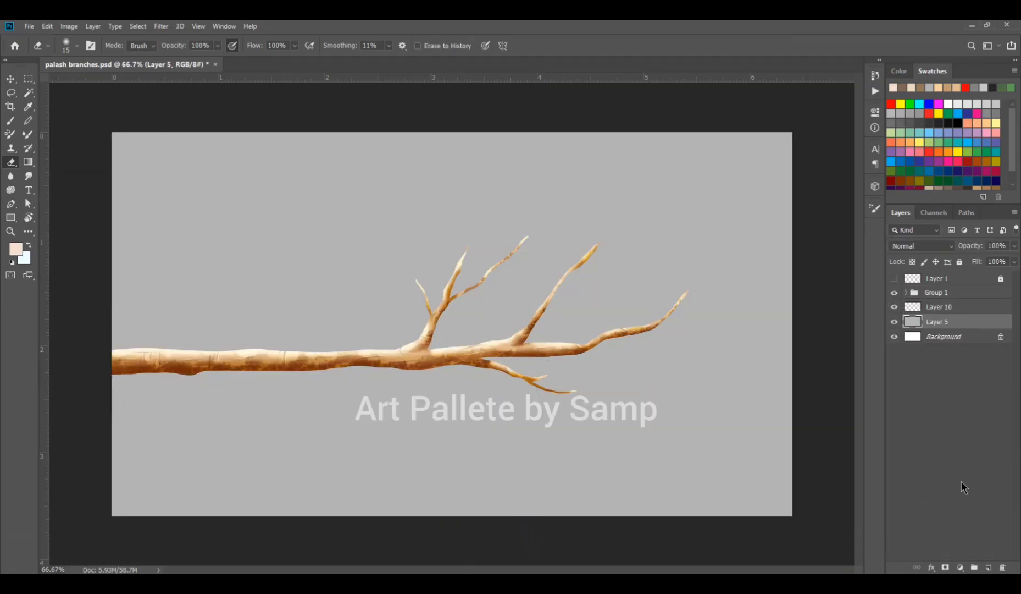
Step: Add a new layer directly above Layer 5 and fill it with pale sky blue
{"action": "left_click", "coordinate": [988, 567]}
{"action": "key", "text": "b"}
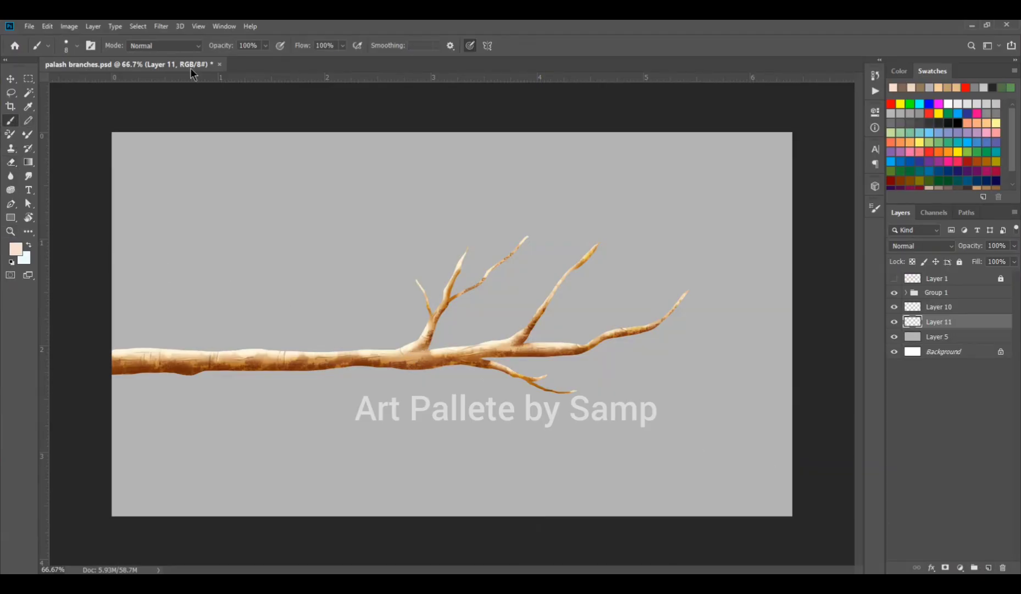
{"action": "left_click", "coordinate": [16, 249]}
{"action": "left_click", "coordinate": [830, 170]}
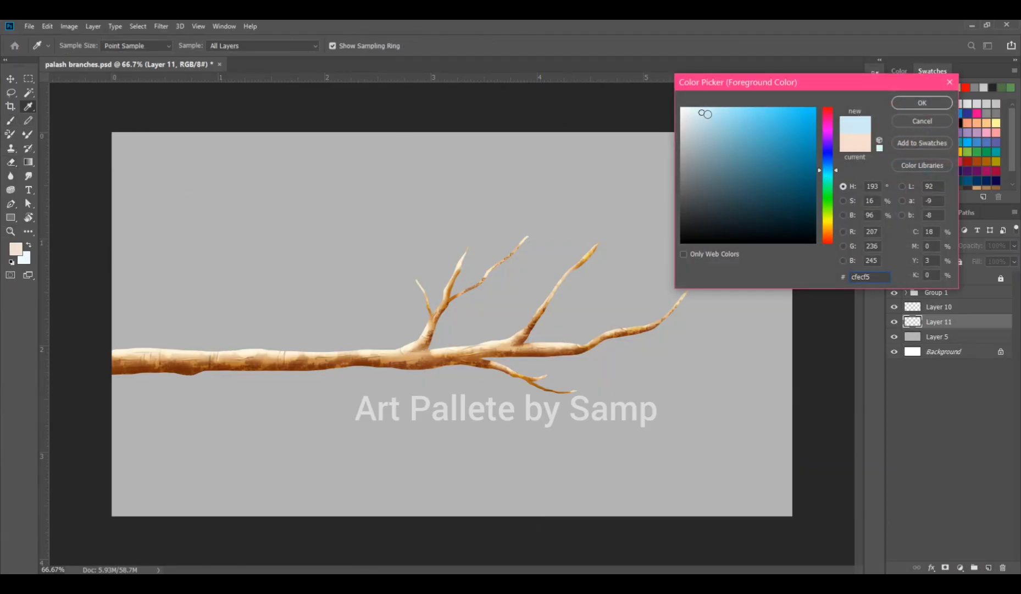
{"action": "left_click_drag", "start_coordinate": [707, 112], "coordinate": [714, 89]}
{"action": "left_click", "coordinate": [922, 103]}
{"action": "key", "text": "alt+BackSpace"}
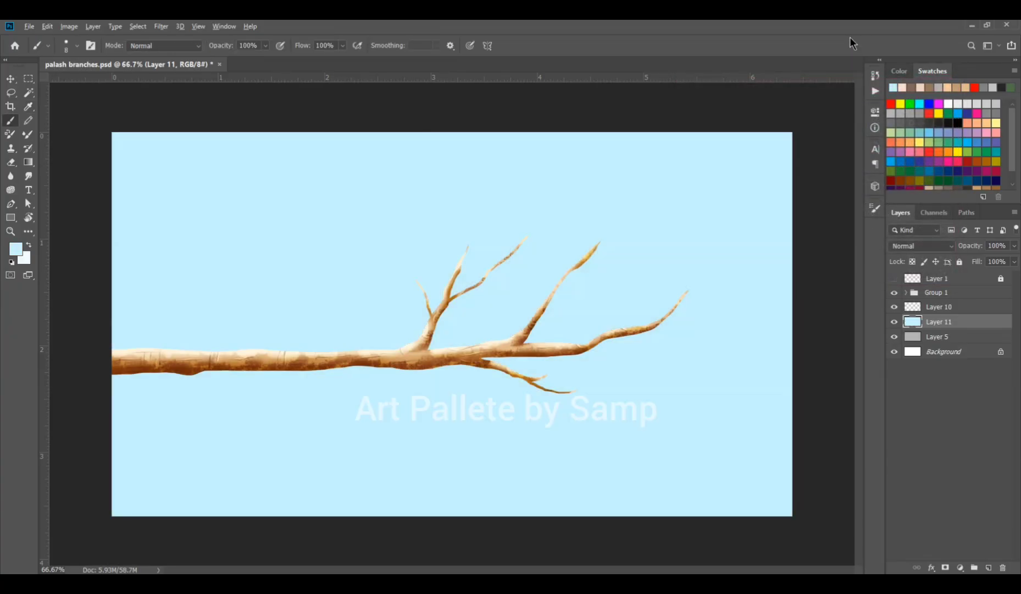
Step: Delete the gray Layer 5 and add a new empty layer above the sky blue fill
{"action": "left_click", "coordinate": [913, 342]}
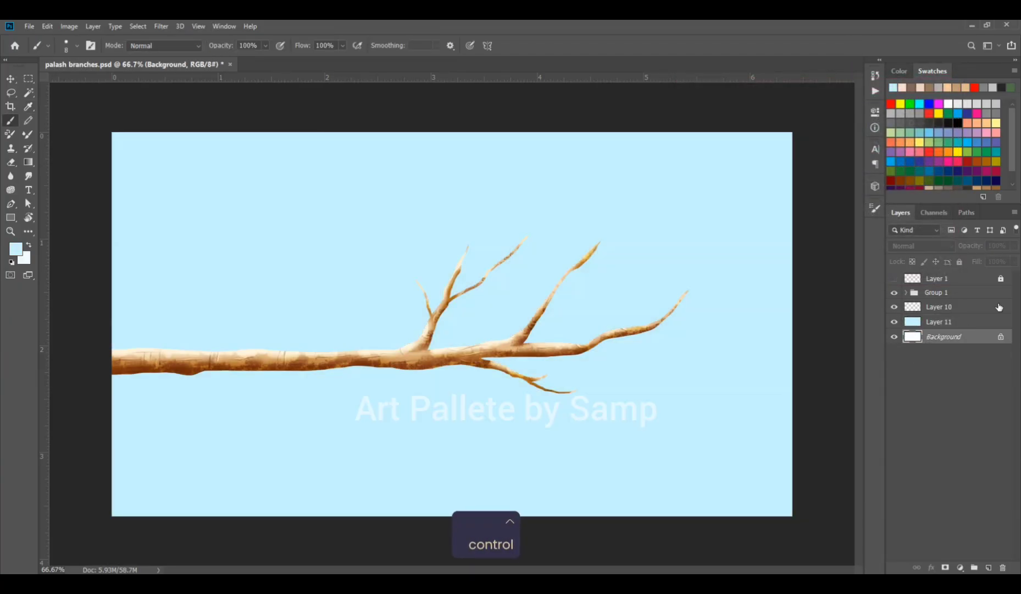
{"action": "key", "text": "Delete"}
{"action": "left_click", "coordinate": [988, 567]}
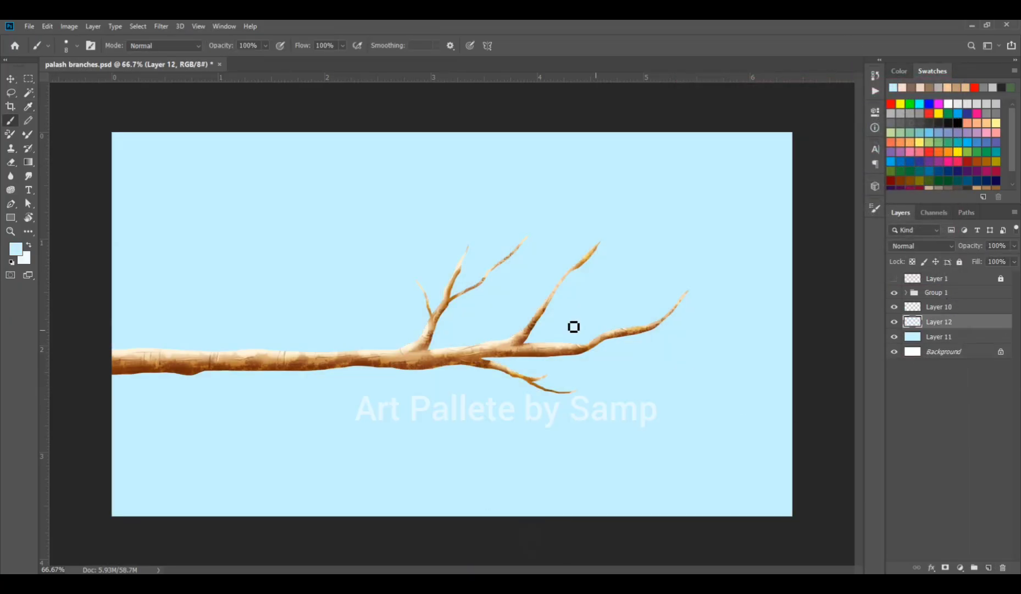
Step: Choose the 306 px leaf brush tip and set the foreground colour to light green #96d48e
{"action": "left_click", "coordinate": [878, 208]}
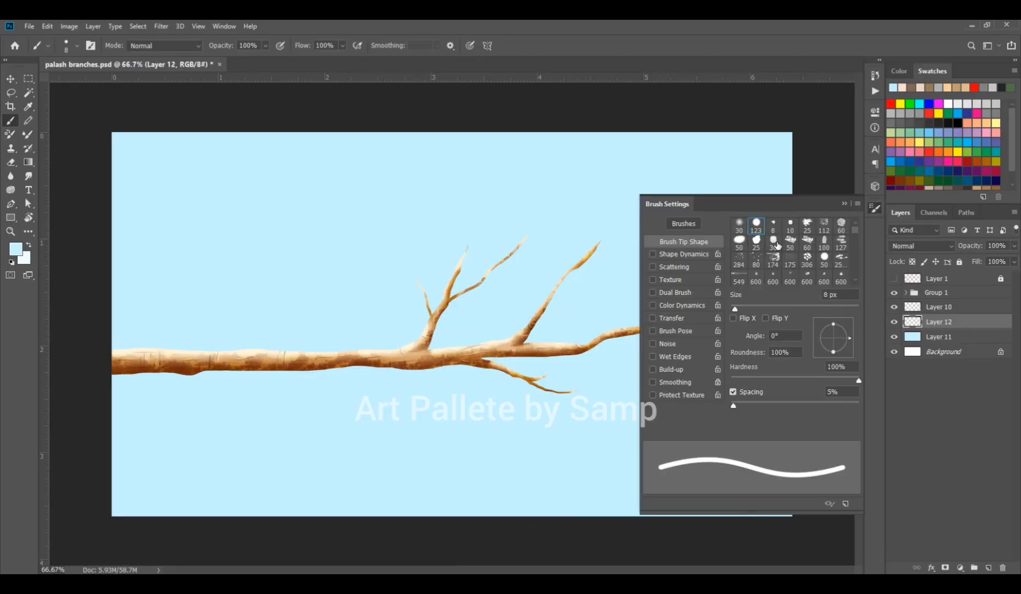
{"action": "left_click", "coordinate": [807, 258]}
{"action": "left_click", "coordinate": [845, 203]}
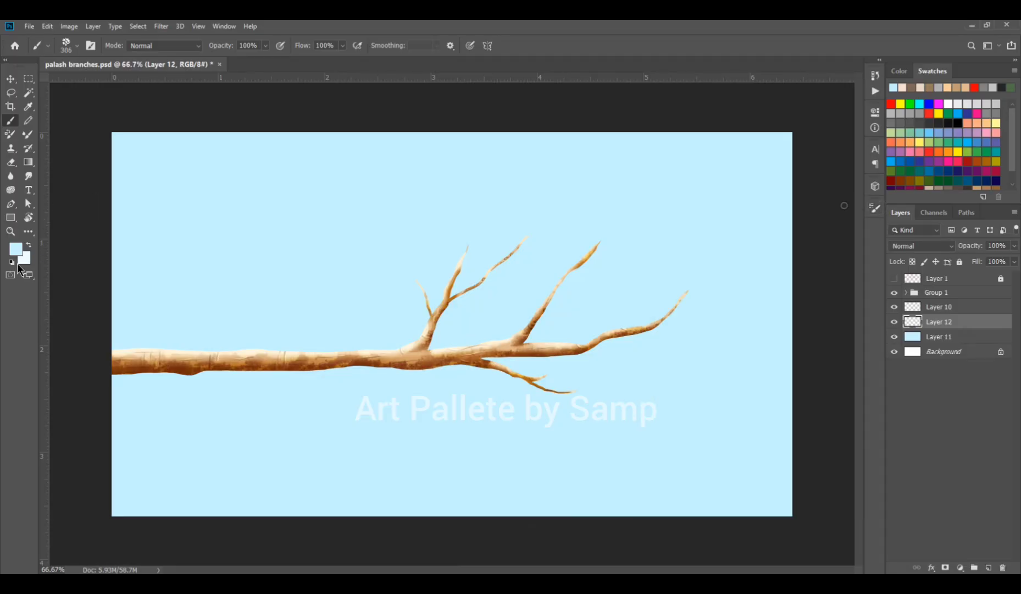
{"action": "left_click", "coordinate": [15, 248]}
{"action": "left_click_drag", "start_coordinate": [827, 184], "coordinate": [827, 200]}
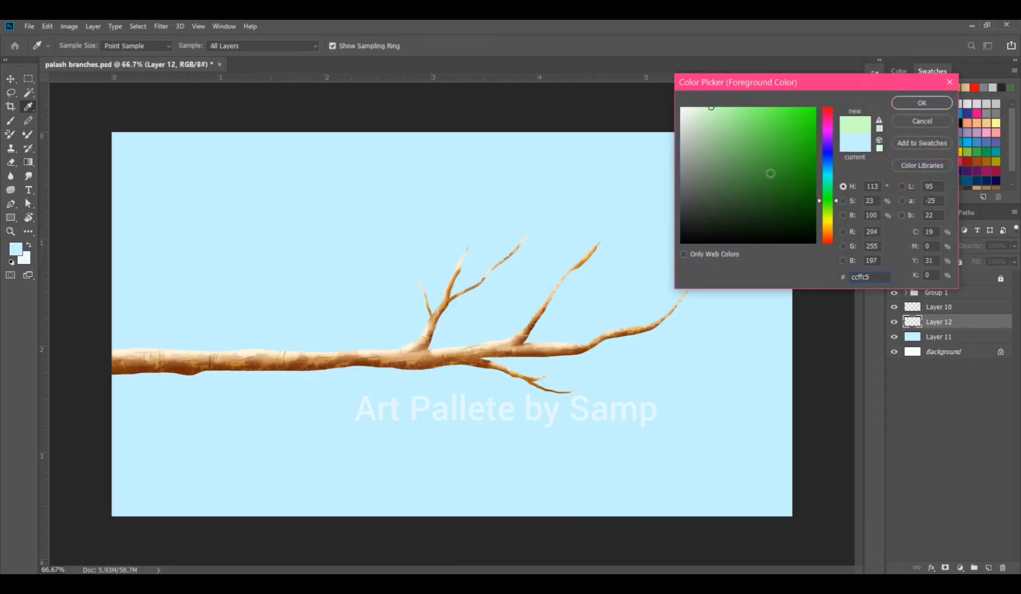
{"action": "left_click", "coordinate": [722, 132]}
{"action": "left_click", "coordinate": [897, 104]}
Step: Set the leaf brush's spacing to 50%, enlarge it to 600 px and paint light green foliage along the canvas's right side
{"action": "left_click", "coordinate": [875, 207]}
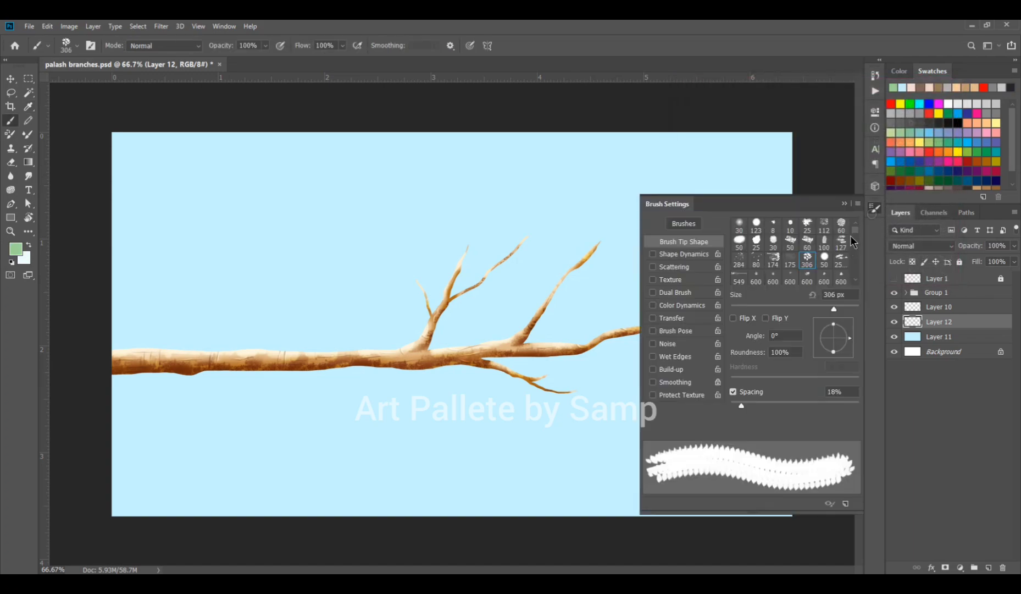
{"action": "mouse_move", "coordinate": [763, 404]}
{"action": "left_mouse_down"}
{"action": "mouse_move", "coordinate": [798, 405]}
{"action": "mouse_move", "coordinate": [747, 405]}
{"action": "mouse_move", "coordinate": [761, 405]}
{"action": "left_mouse_up"}
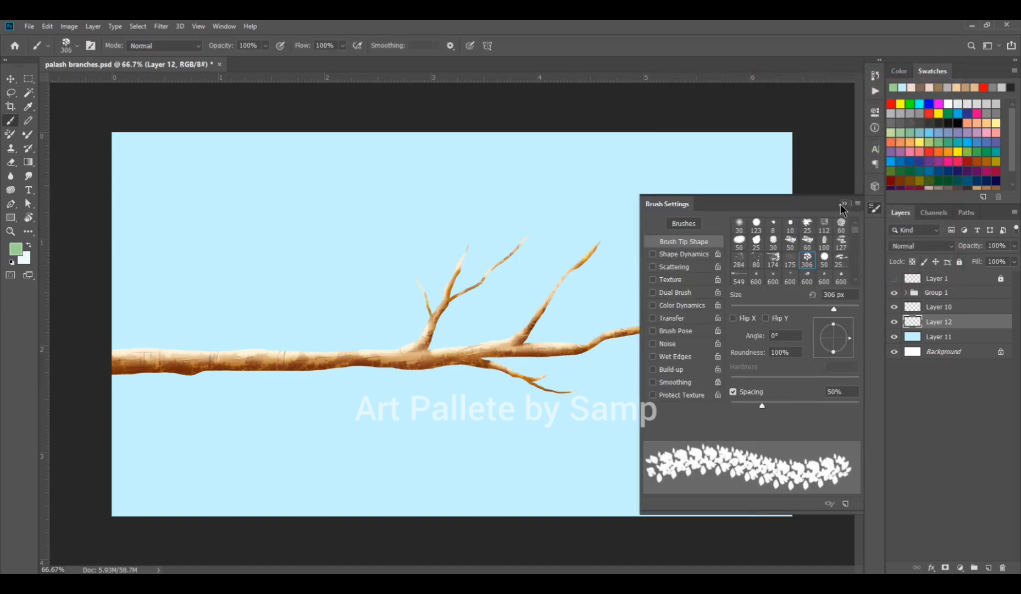
{"action": "left_click", "coordinate": [842, 205]}
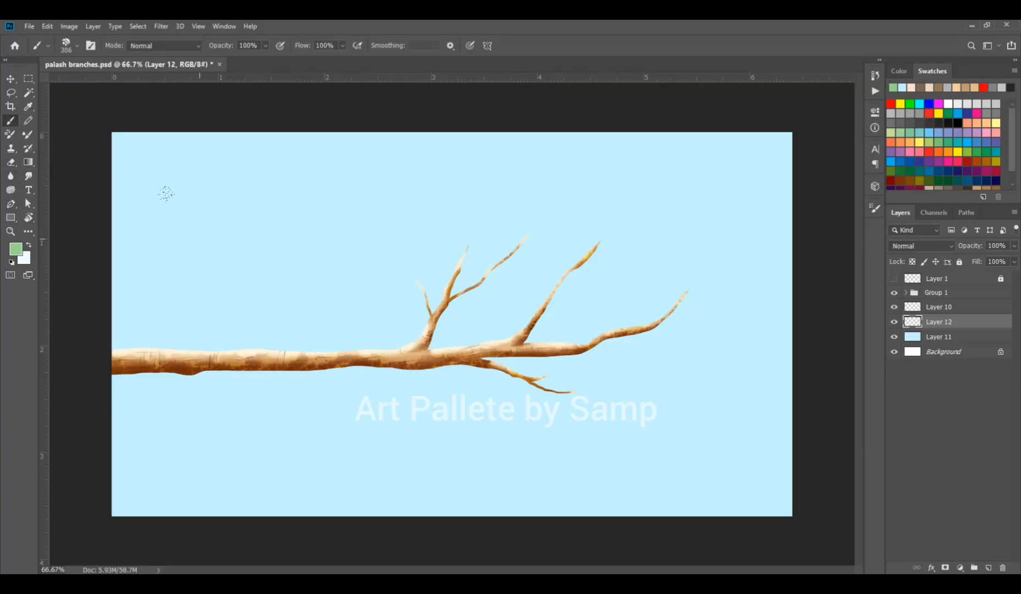
{"action": "key", "text": "bracketright"}
{"action": "key", "text": "bracketright"}
{"action": "key", "text": "bracketright"}
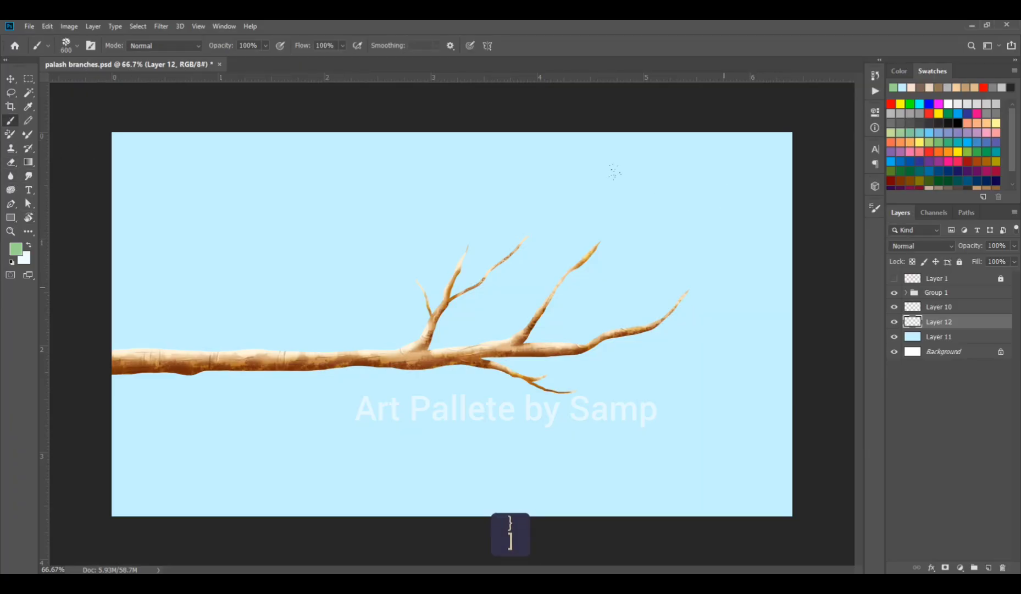
{"action": "left_click_drag", "start_coordinate": [775, 308], "coordinate": [747, 363]}
Step: Change the brush colour to medium green and paint dense leaves behind the branch across the left, lower and right areas
{"action": "left_click", "coordinate": [17, 252]}
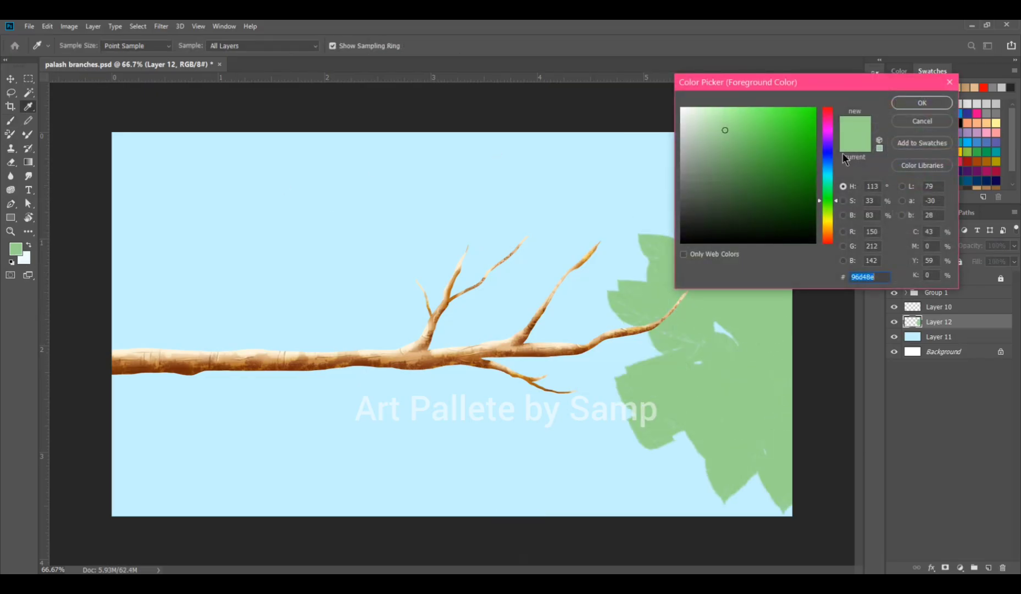
{"action": "mouse_move", "coordinate": [725, 130]}
{"action": "left_mouse_down"}
{"action": "mouse_move", "coordinate": [775, 132]}
{"action": "mouse_move", "coordinate": [778, 144]}
{"action": "left_mouse_up"}
{"action": "left_click", "coordinate": [922, 103]}
{"action": "mouse_move", "coordinate": [715, 264]}
{"action": "left_mouse_down"}
{"action": "mouse_move", "coordinate": [725, 478]}
{"action": "mouse_move", "coordinate": [550, 440]}
{"action": "left_mouse_up"}
{"action": "mouse_move", "coordinate": [306, 218]}
{"action": "left_mouse_down"}
{"action": "mouse_move", "coordinate": [176, 275]}
{"action": "mouse_move", "coordinate": [132, 329]}
{"action": "mouse_move", "coordinate": [385, 467]}
{"action": "mouse_move", "coordinate": [440, 484]}
{"action": "left_mouse_up"}
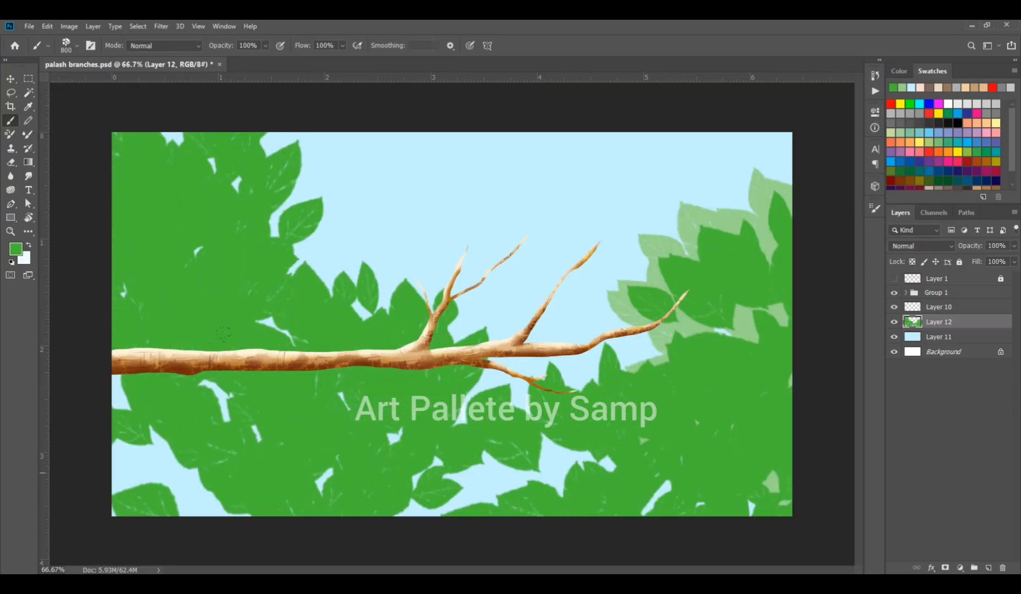
Step: Change the leaf brush colour to dark green #417f39 and paint shadowed leaf clusters around the branch, reducing the brush to 500 px
{"action": "left_click", "coordinate": [16, 254]}
{"action": "left_click", "coordinate": [755, 175]}
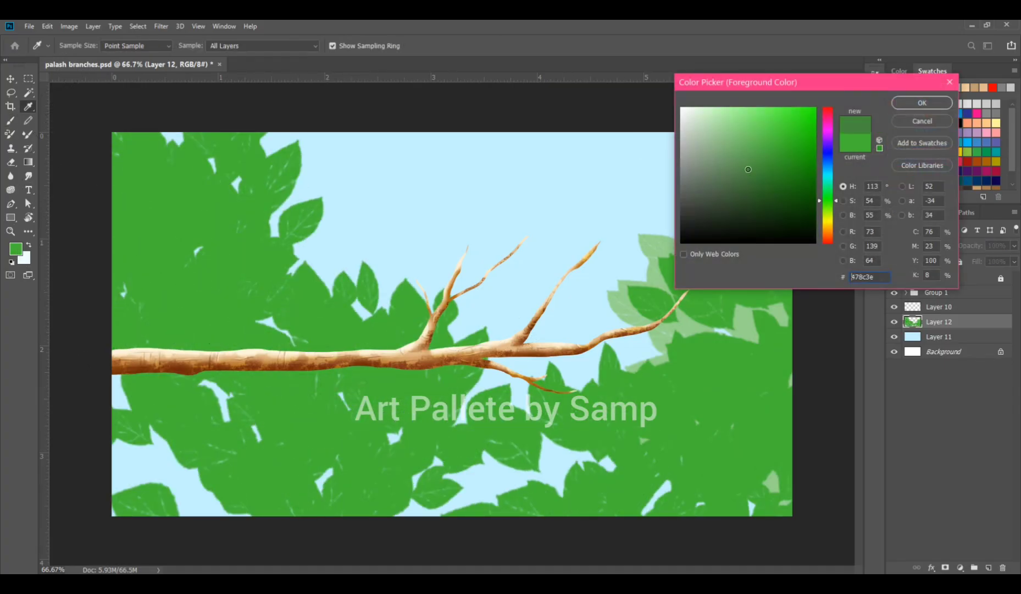
{"action": "left_click", "coordinate": [922, 103]}
{"action": "mouse_move", "coordinate": [385, 219]}
{"action": "left_mouse_down"}
{"action": "mouse_move", "coordinate": [275, 302]}
{"action": "mouse_move", "coordinate": [244, 340]}
{"action": "left_mouse_up"}
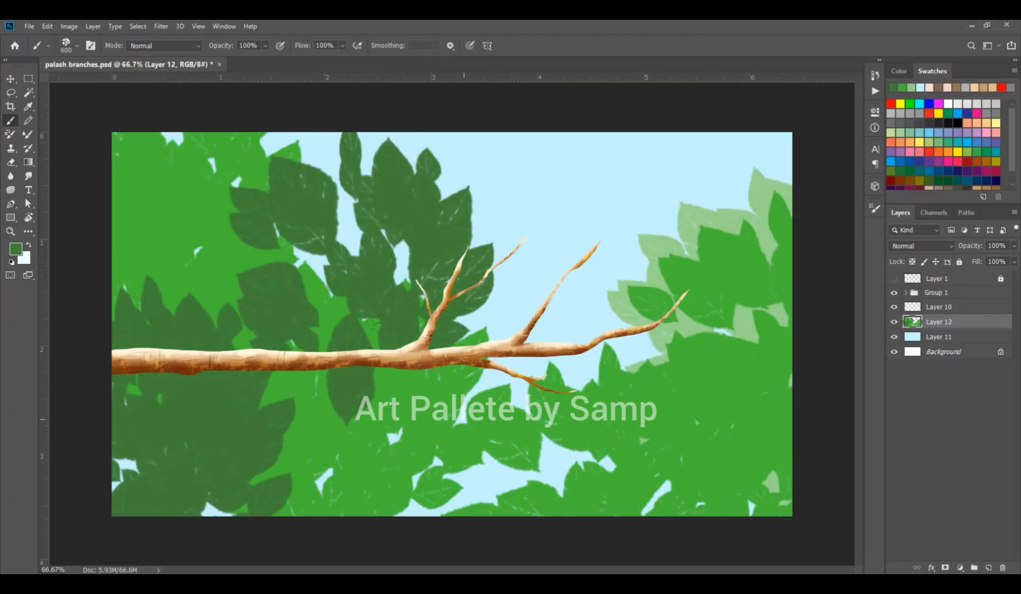
{"action": "key", "text": "bracketleft"}
{"action": "mouse_move", "coordinate": [473, 396]}
{"action": "left_mouse_down"}
{"action": "mouse_move", "coordinate": [632, 440]}
{"action": "mouse_move", "coordinate": [652, 210]}
{"action": "mouse_move", "coordinate": [759, 300]}
{"action": "mouse_move", "coordinate": [673, 106]}
{"action": "left_mouse_up"}
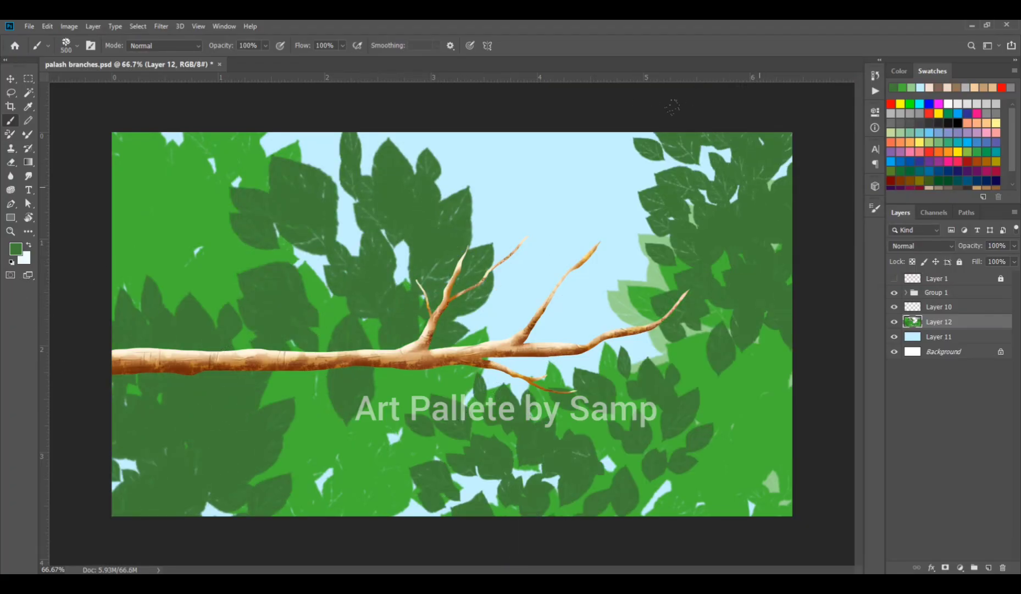
Step: Set the brush colour to bright green #55c446 and paint leaf clusters over the upper left foliage and behind the twigs
{"action": "left_click", "coordinate": [15, 254]}
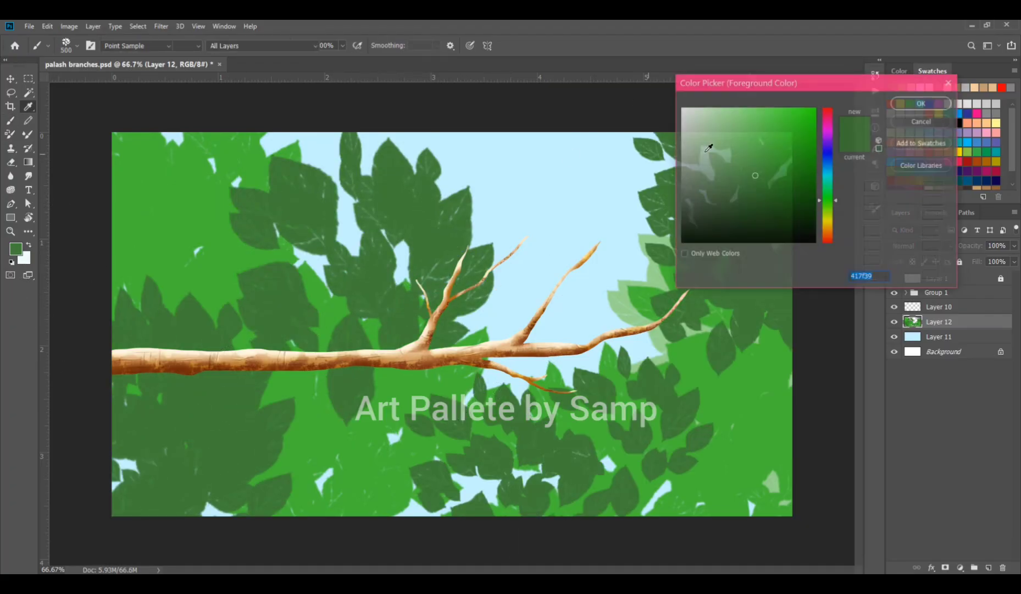
{"action": "mouse_move", "coordinate": [755, 135]}
{"action": "left_mouse_down"}
{"action": "mouse_move", "coordinate": [755, 151]}
{"action": "mouse_move", "coordinate": [768, 138]}
{"action": "left_mouse_up"}
{"action": "left_click", "coordinate": [908, 105]}
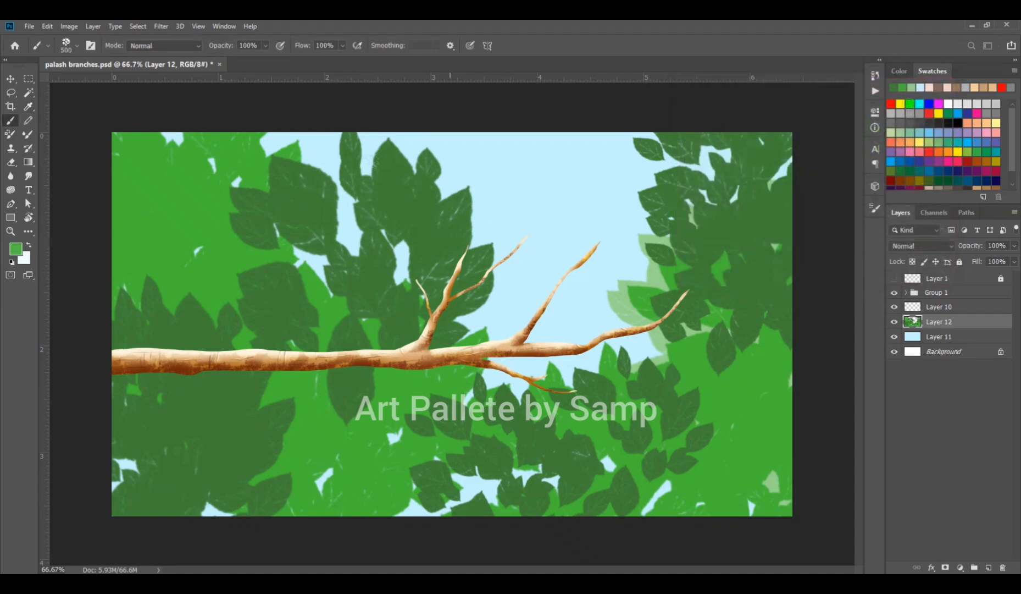
{"action": "mouse_move", "coordinate": [473, 182]}
{"action": "left_mouse_down"}
{"action": "mouse_move", "coordinate": [396, 198]}
{"action": "mouse_move", "coordinate": [165, 418]}
{"action": "mouse_move", "coordinate": [259, 182]}
{"action": "left_mouse_up"}
{"action": "mouse_move", "coordinate": [366, 283]}
{"action": "left_mouse_down"}
{"action": "mouse_move", "coordinate": [494, 239]}
{"action": "mouse_move", "coordinate": [519, 287]}
{"action": "left_mouse_up"}
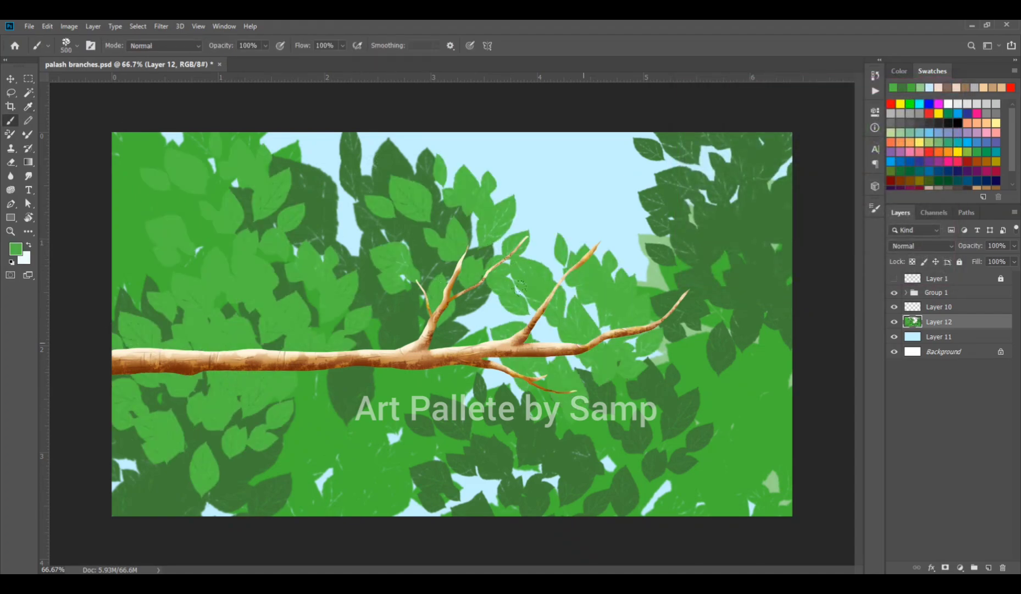
Step: Paint yellow-green leaf clusters at the upper right and below the middle of the branch, undoing the last stray leaves
{"action": "left_click", "coordinate": [12, 250]}
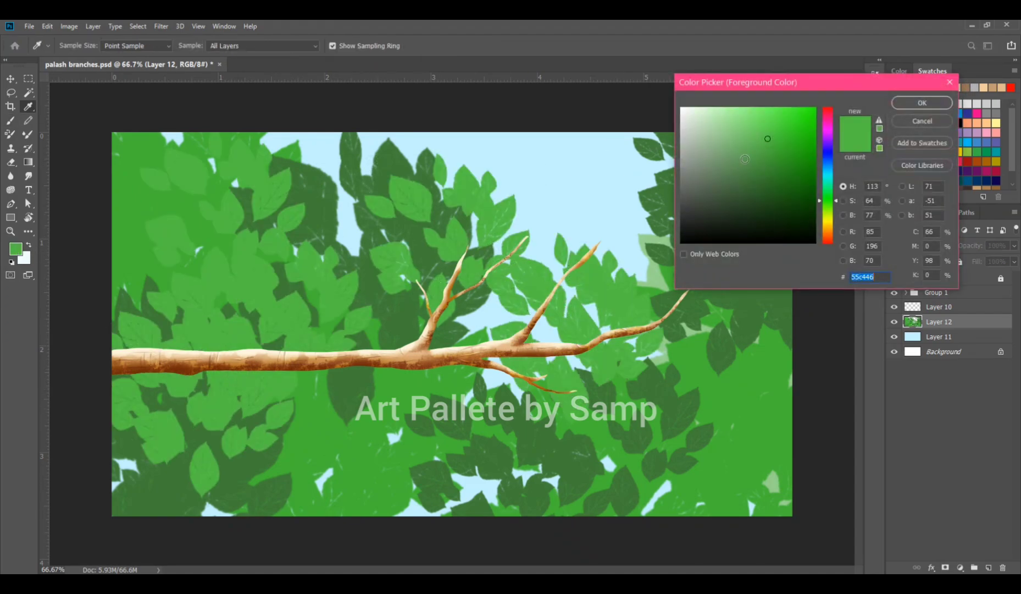
{"action": "left_click", "coordinate": [748, 122]}
{"action": "left_click", "coordinate": [829, 215]}
{"action": "left_click", "coordinate": [922, 103]}
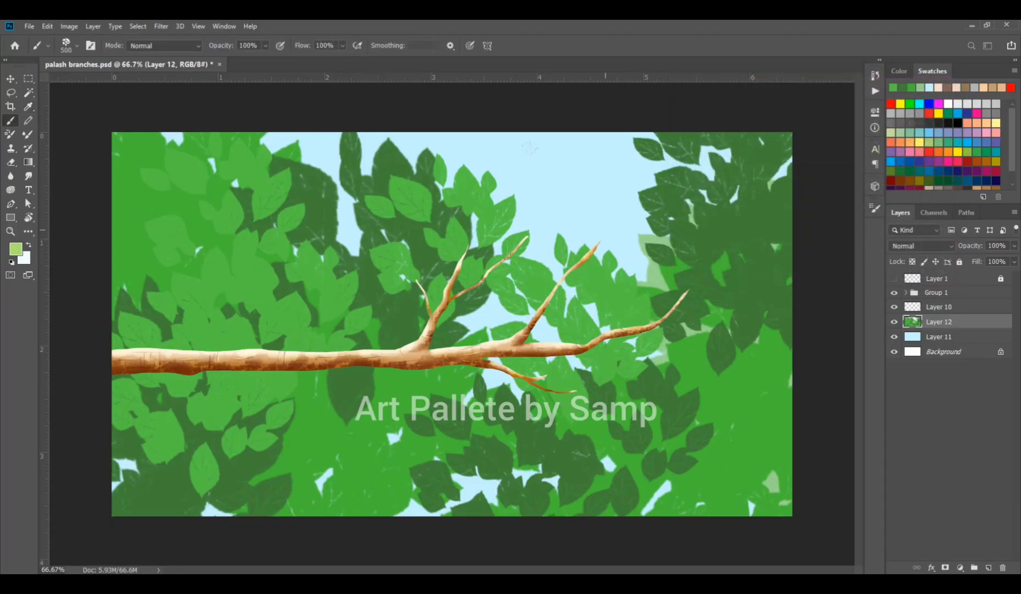
{"action": "left_click_drag", "start_coordinate": [539, 176], "coordinate": [770, 263]}
{"action": "left_click_drag", "start_coordinate": [511, 385], "coordinate": [352, 473]}
{"action": "mouse_move", "coordinate": [380, 378]}
{"action": "left_mouse_down"}
{"action": "mouse_move", "coordinate": [254, 377]}
{"action": "mouse_move", "coordinate": [307, 418]}
{"action": "left_mouse_up"}
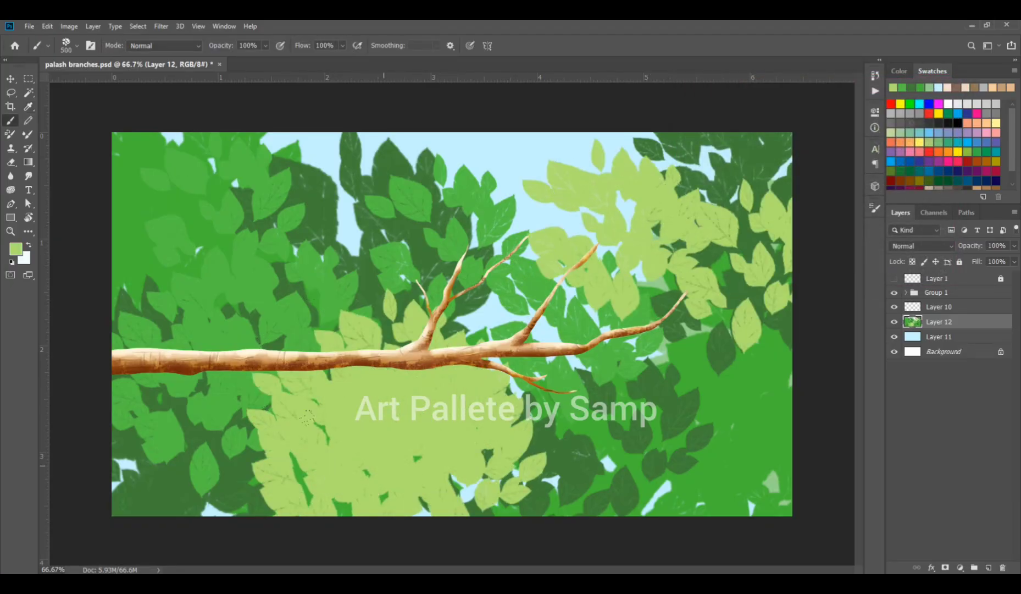
{"action": "key", "text": "ctrl+z"}
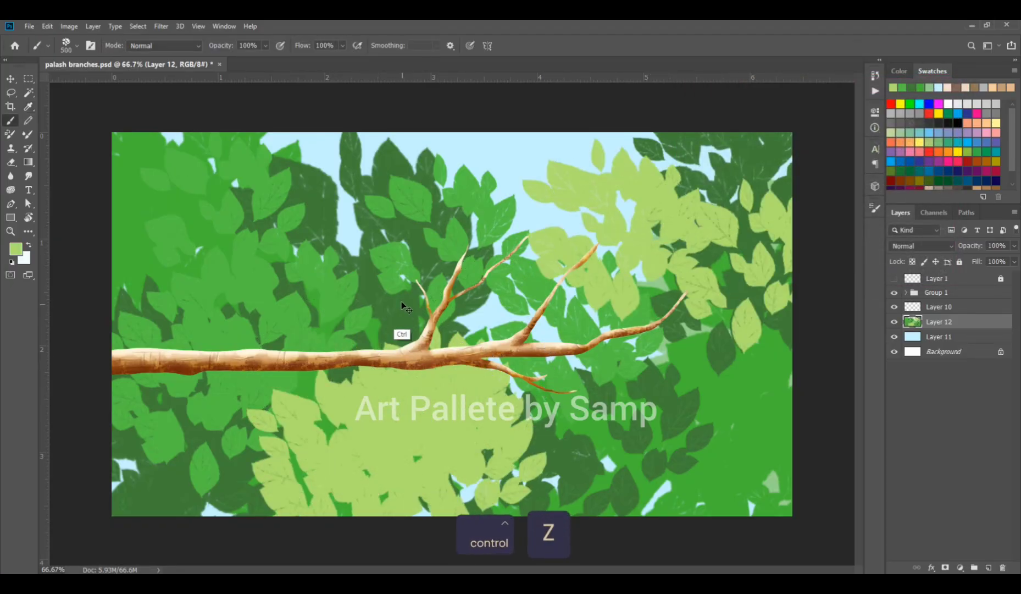
Step: Soften the background foliage on Layer 12 with the Blur tool at 100% strength, using a very large soft brush
{"action": "left_click", "coordinate": [10, 176]}
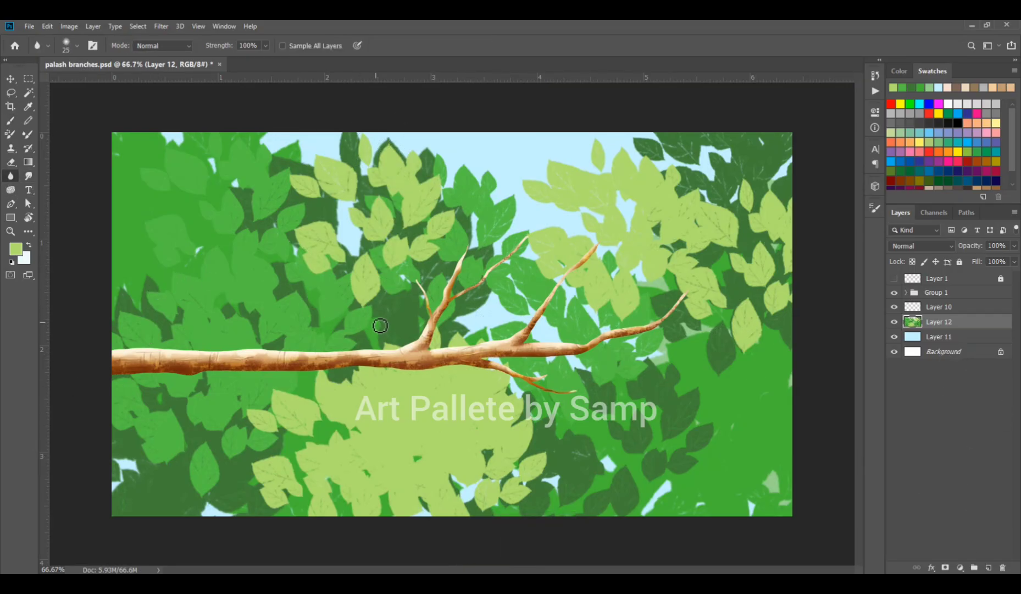
{"action": "key", "text": "bracketright"}
{"action": "key", "text": "bracketright"}
{"action": "key", "text": "bracketright"}
{"action": "key", "text": "bracketright"}
{"action": "key", "text": "bracketright"}
{"action": "key", "text": "bracketright"}
{"action": "key", "text": "bracketright"}
{"action": "key", "text": "bracketright"}
{"action": "key", "text": "bracketright"}
{"action": "key", "text": "bracketleft"}
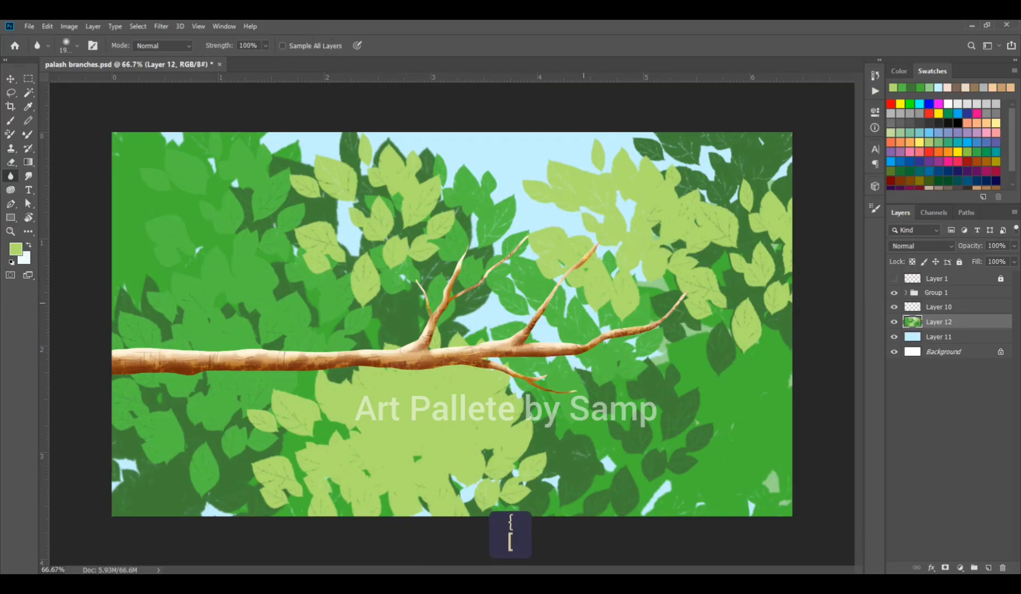
{"action": "key", "text": "bracketleft"}
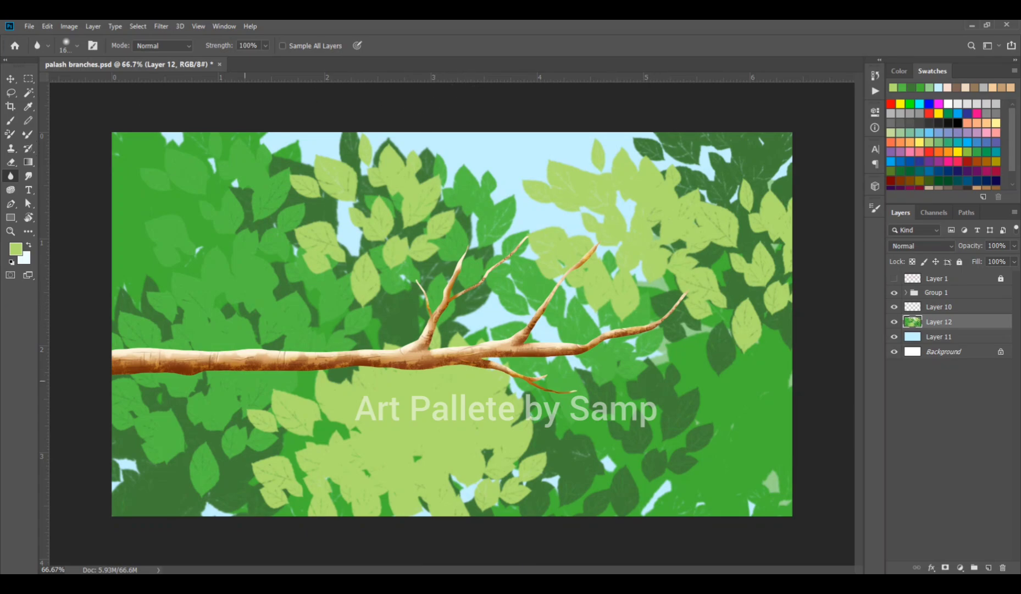
{"action": "key", "text": "bracketleft"}
{"action": "key", "text": "bracketleft"}
{"action": "key", "text": "bracketleft"}
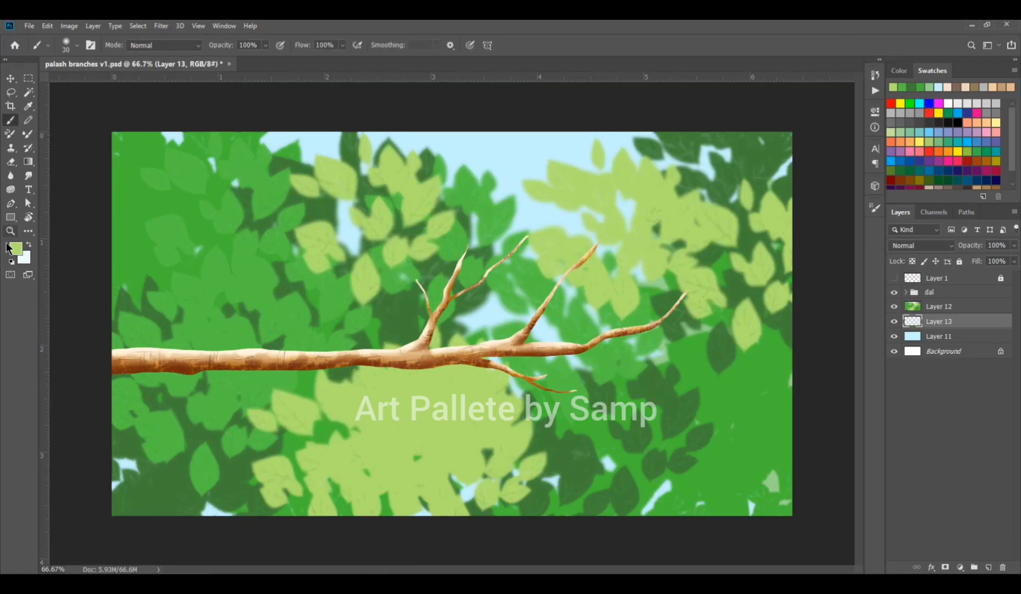
Step: Paint deeper sky blue #82c9de across the lower sky on Layer 13 with a soft 900 px brush
{"action": "left_click", "coordinate": [15, 248]}
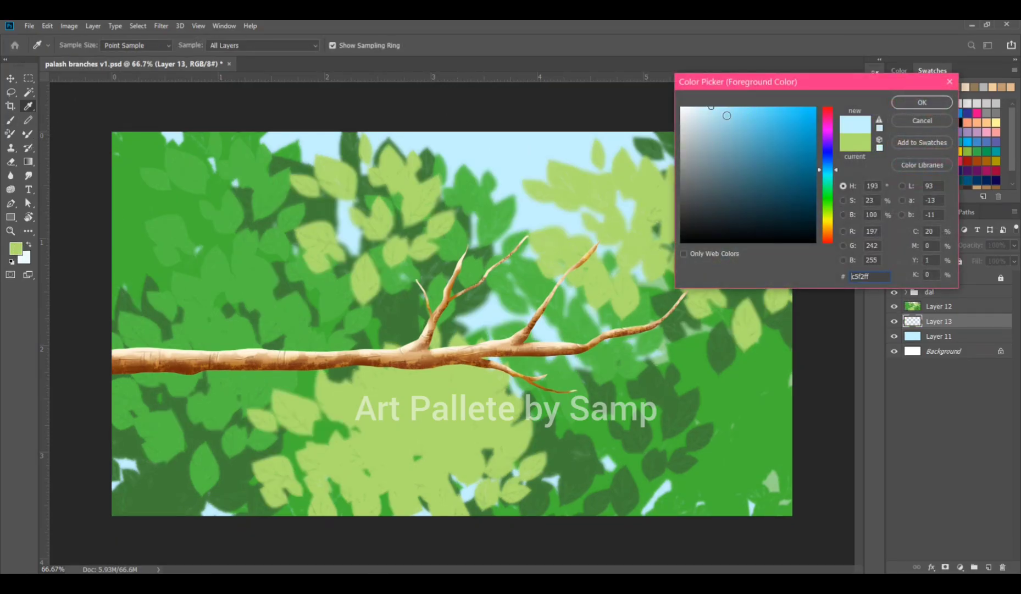
{"action": "left_click", "coordinate": [922, 102]}
{"action": "key", "text": "b"}
{"action": "key", "text": "bracketright"}
{"action": "key", "text": "bracketright"}
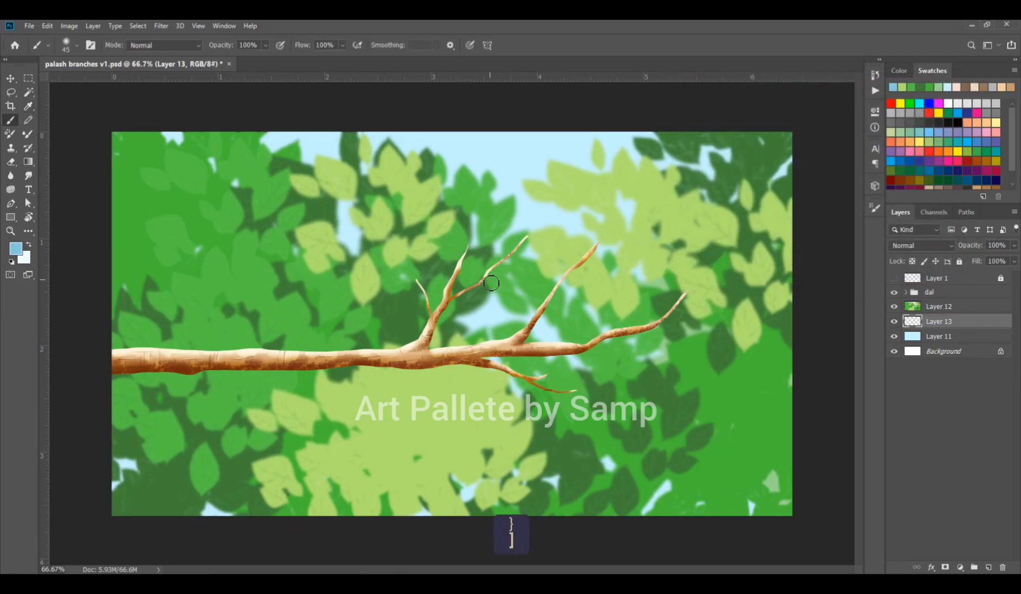
{"action": "key", "text": "bracketright"}
{"action": "key", "text": "bracketright"}
{"action": "key", "text": "bracketright"}
{"action": "key", "text": "bracketright"}
{"action": "key", "text": "bracketright"}
{"action": "key", "text": "bracketright"}
{"action": "key", "text": "bracketright"}
{"action": "key", "text": "bracketright"}
{"action": "key", "text": "bracketright"}
{"action": "key", "text": "bracketright"}
{"action": "key", "text": "bracketright"}
{"action": "key", "text": "bracketright"}
{"action": "key", "text": "bracketright"}
{"action": "key", "text": "bracketright"}
{"action": "key", "text": "bracketright"}
{"action": "key", "text": "bracketright"}
{"action": "left_click", "coordinate": [495, 314]}
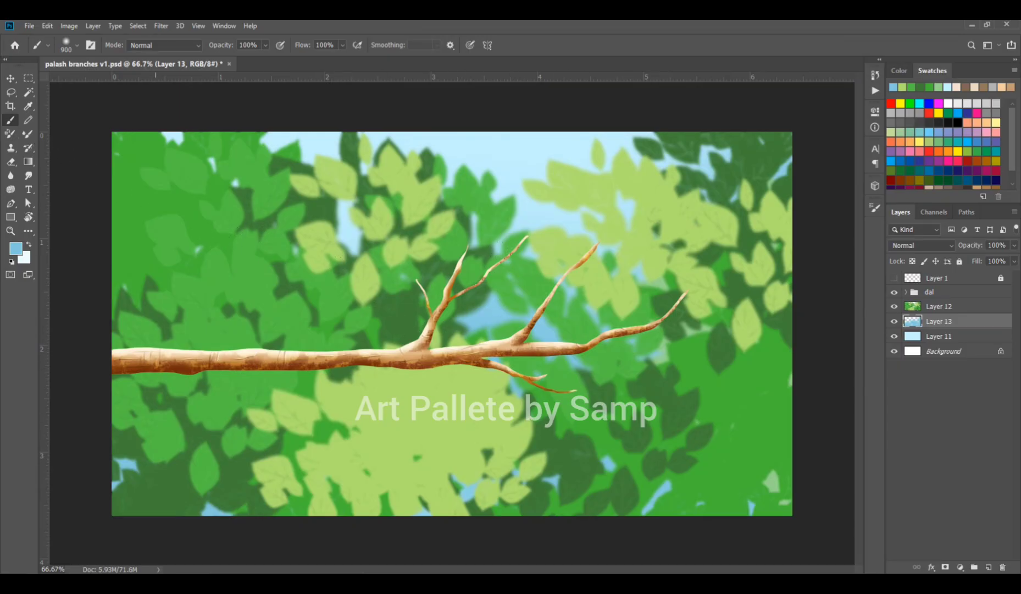
Step: Try the Multiply blend mode on Layer 13, group Layers 11, 12 and 13, and check the group by toggling its visibility
{"action": "left_click", "coordinate": [936, 248]}
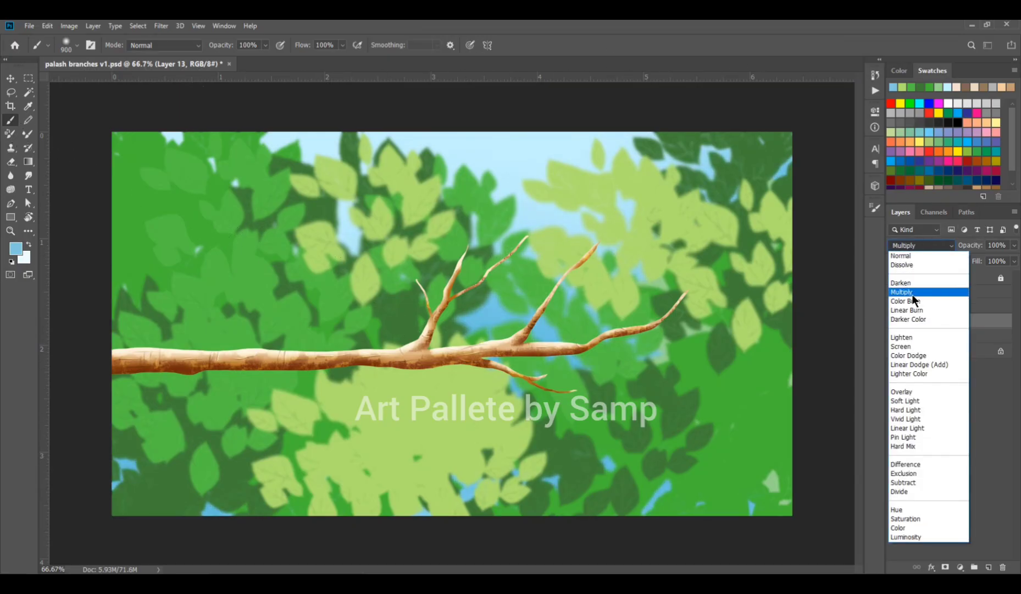
{"action": "left_click", "coordinate": [913, 293]}
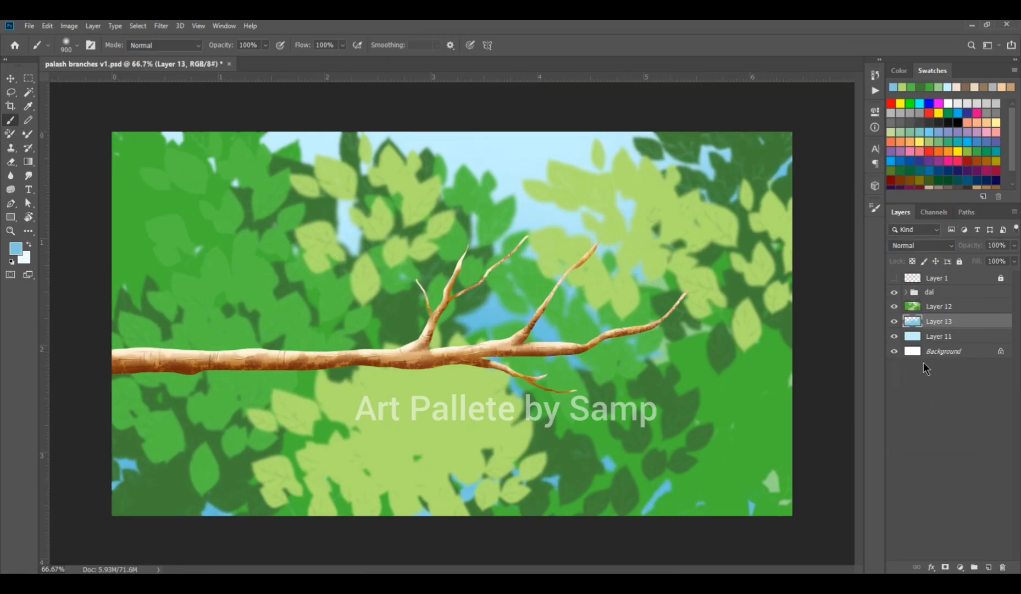
{"action": "left_click", "coordinate": [939, 309]}
{"action": "left_click", "coordinate": [943, 338], "text": "shift"}
{"action": "key", "text": "ctrl+g"}
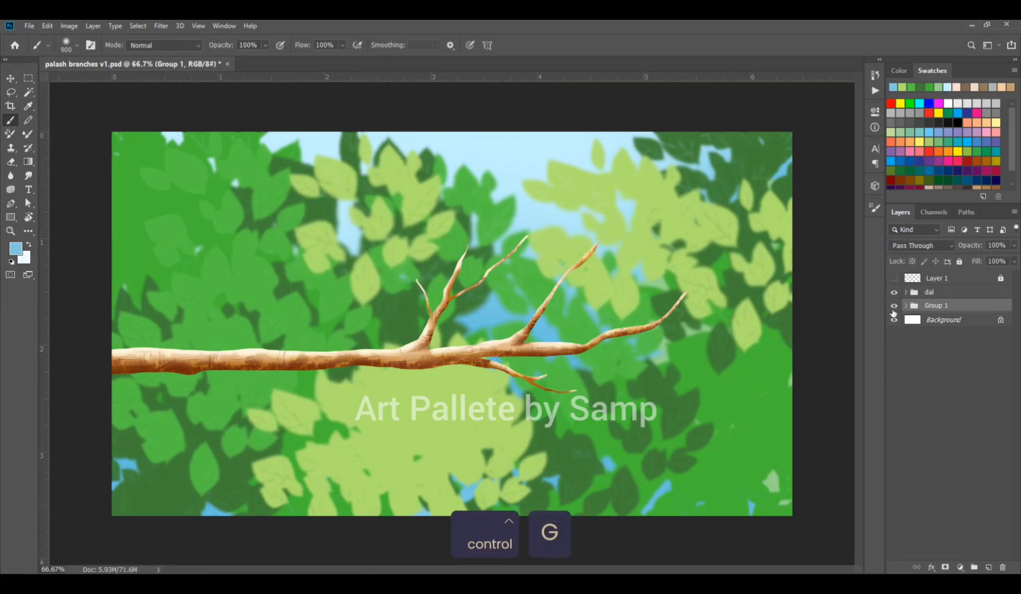
{"action": "left_click", "coordinate": [894, 306]}
{"action": "left_click", "coordinate": [894, 307]}
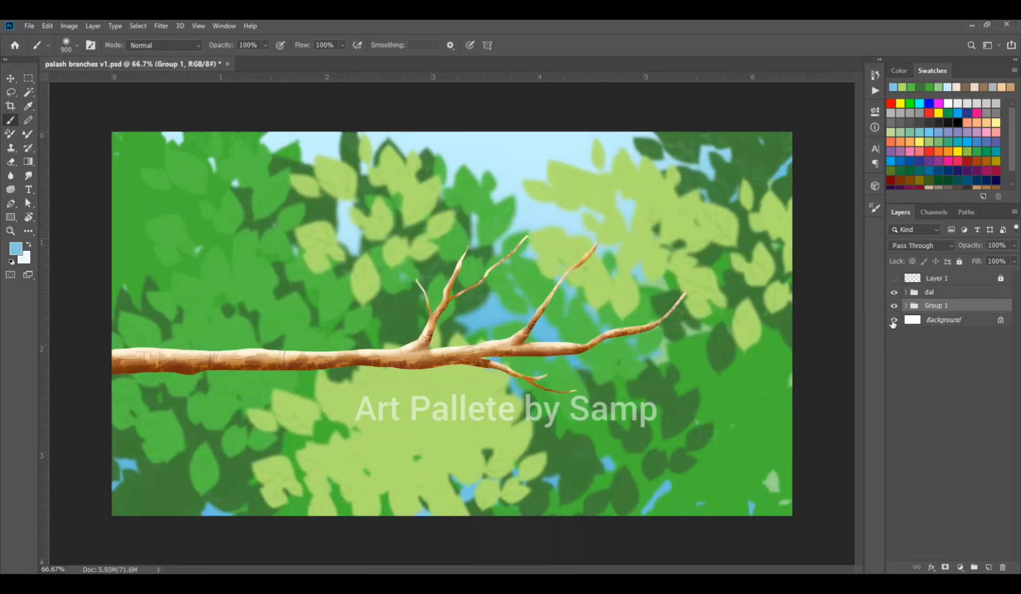
Step: Add a new layer above the dal group and draw a closed crescent-shaped petal path with the Pen tool above the leftmost twigs
{"action": "left_click", "coordinate": [937, 292]}
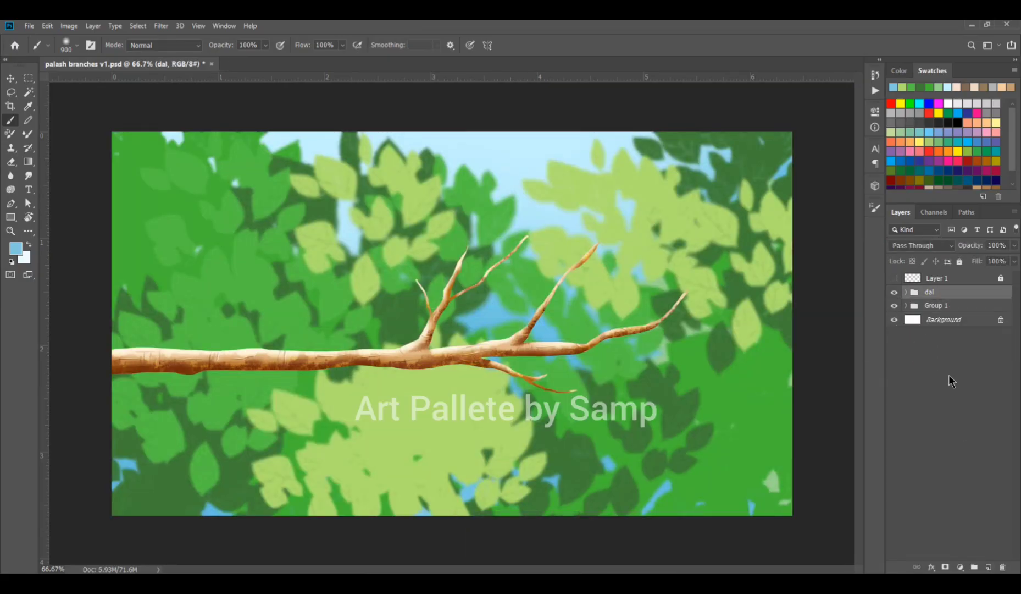
{"action": "left_click", "coordinate": [989, 567]}
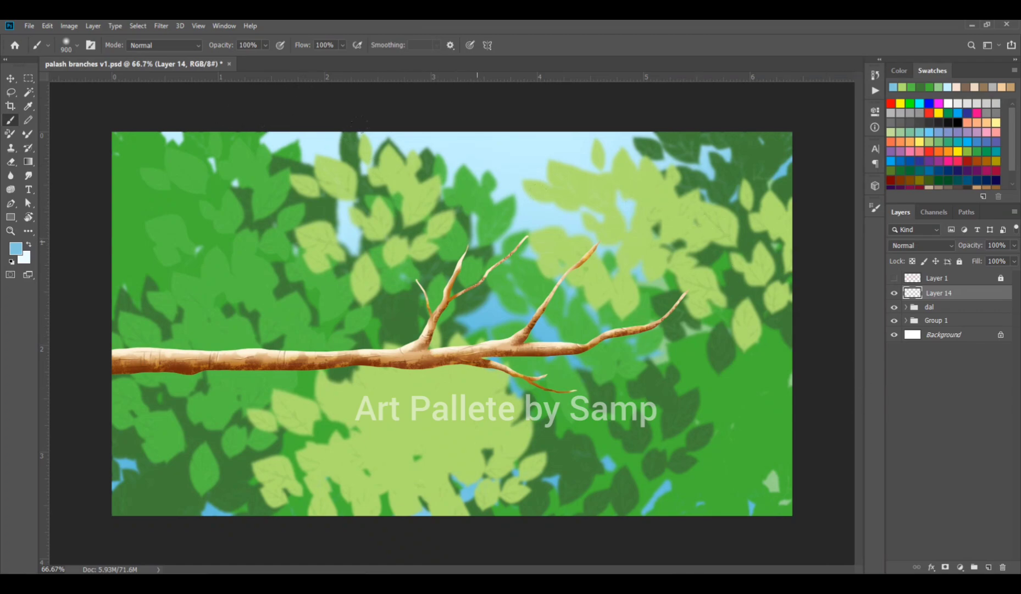
{"action": "key", "text": "p"}
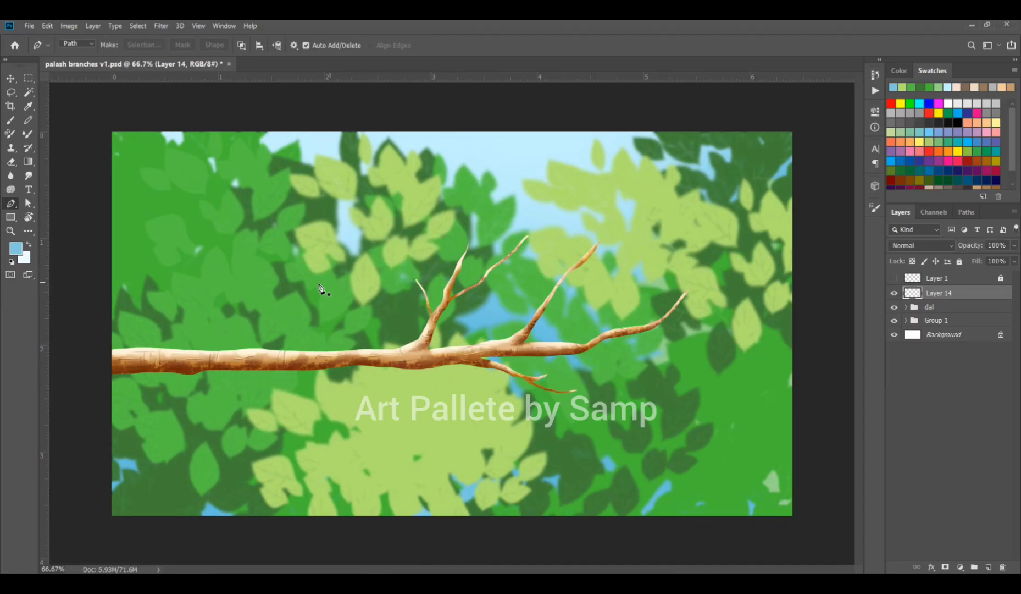
{"action": "key", "text": "ctrl+space"}
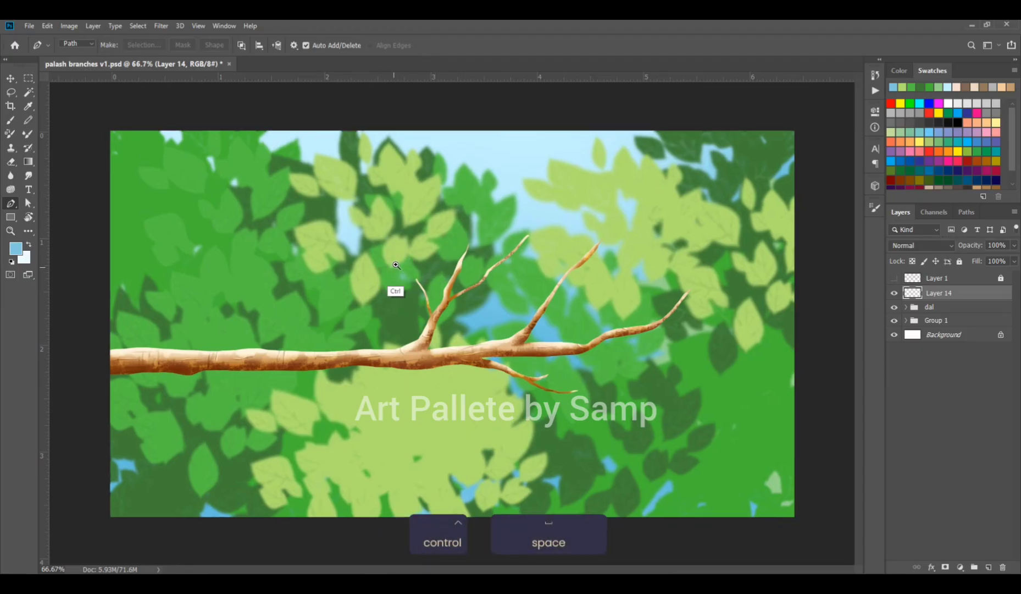
{"action": "left_click", "coordinate": [391, 278]}
{"action": "left_click", "coordinate": [414, 182]}
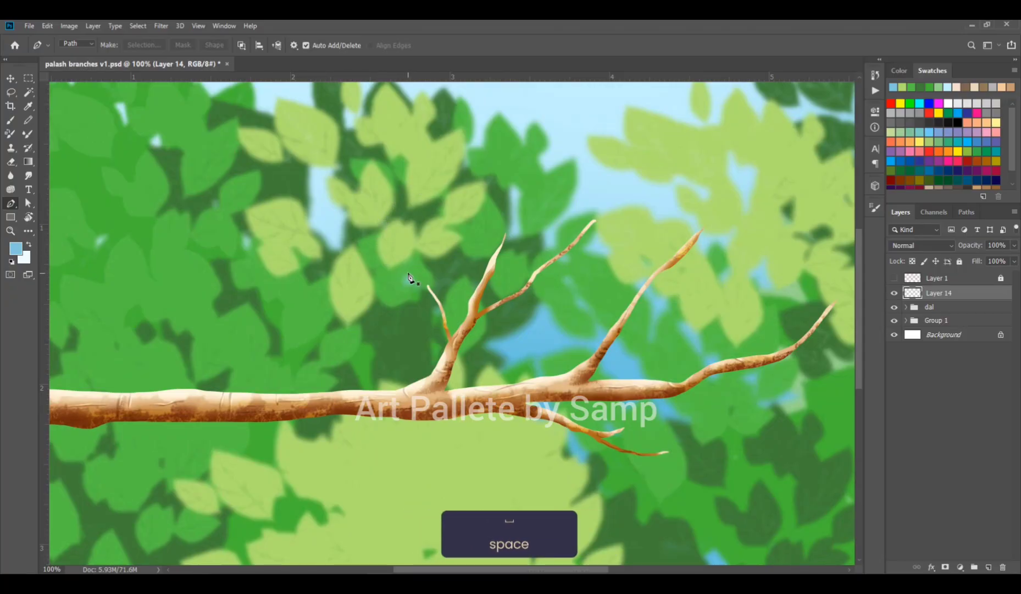
{"action": "left_click_drag", "start_coordinate": [397, 293], "coordinate": [456, 361]}
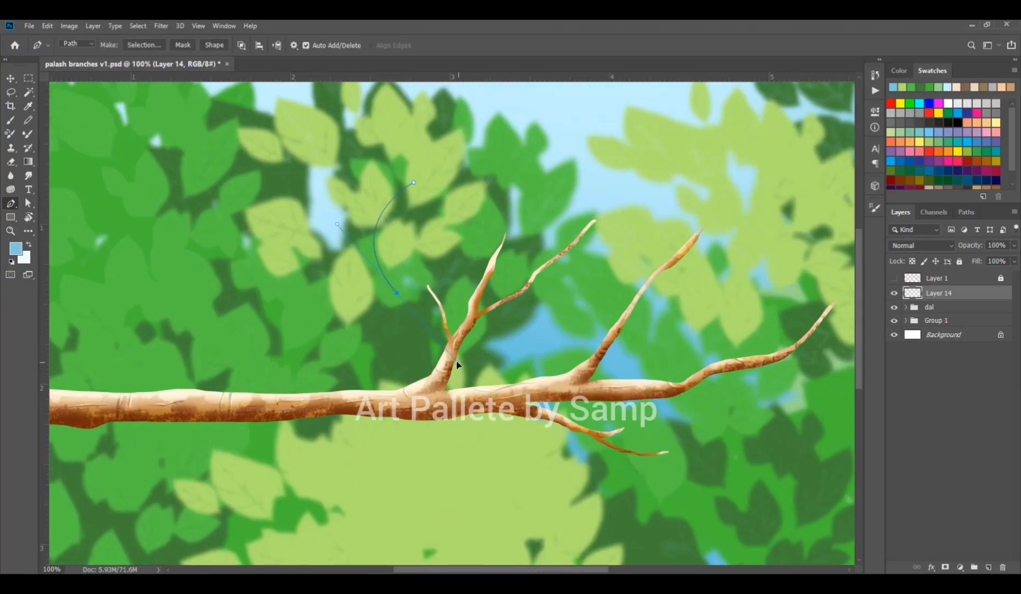
{"action": "left_click", "coordinate": [397, 292], "text": "alt"}
{"action": "left_click_drag", "start_coordinate": [414, 183], "coordinate": [463, 132]}
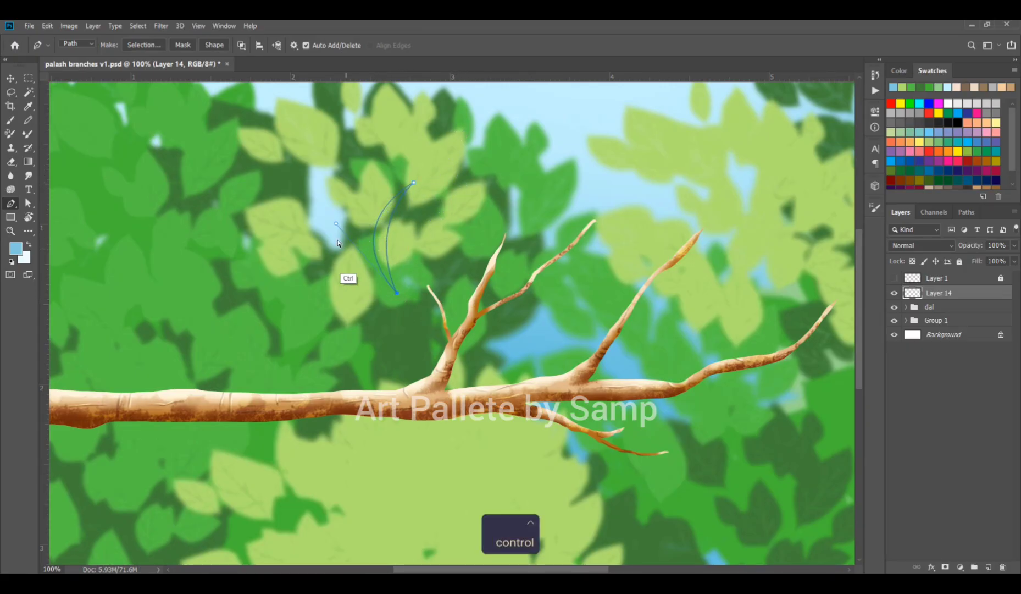
{"action": "left_click_drag", "start_coordinate": [338, 226], "coordinate": [293, 218]}
Step: Convert the petal path to a selection, fill it with orange and deselect
{"action": "key", "text": "ctrl+Return"}
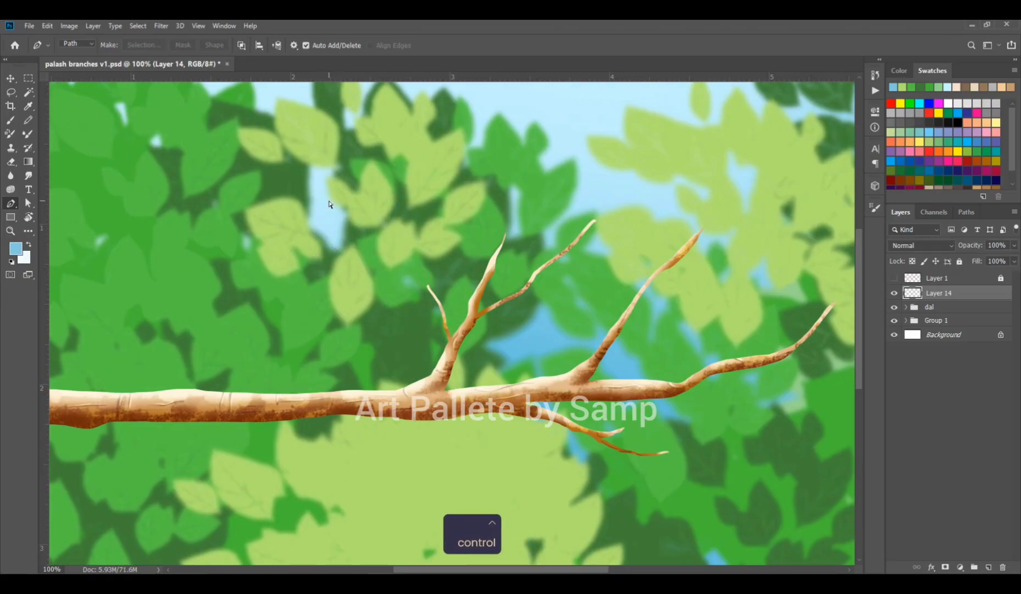
{"action": "left_click", "coordinate": [15, 249]}
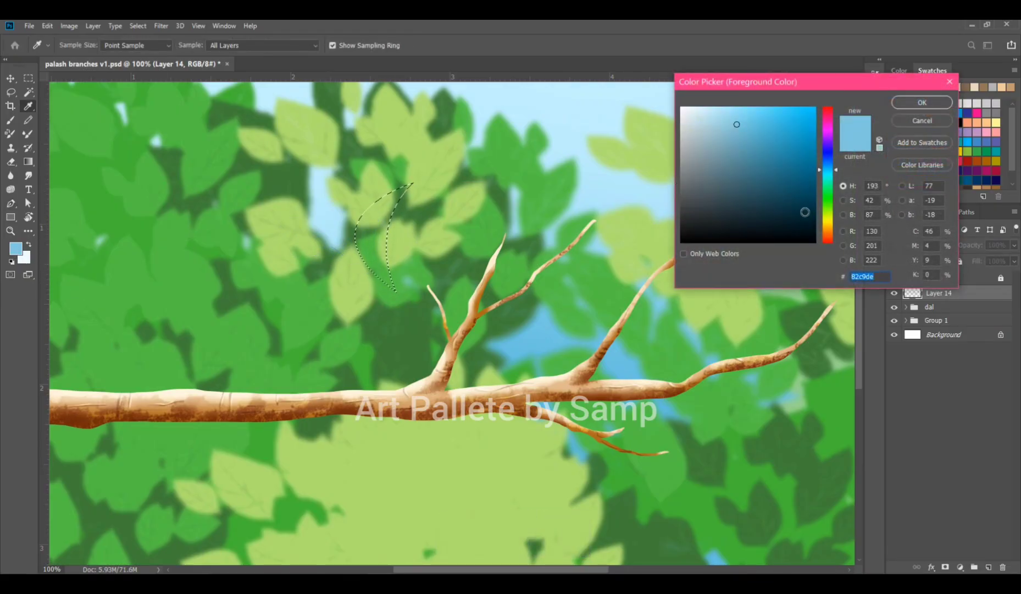
{"action": "left_click", "coordinate": [827, 236]}
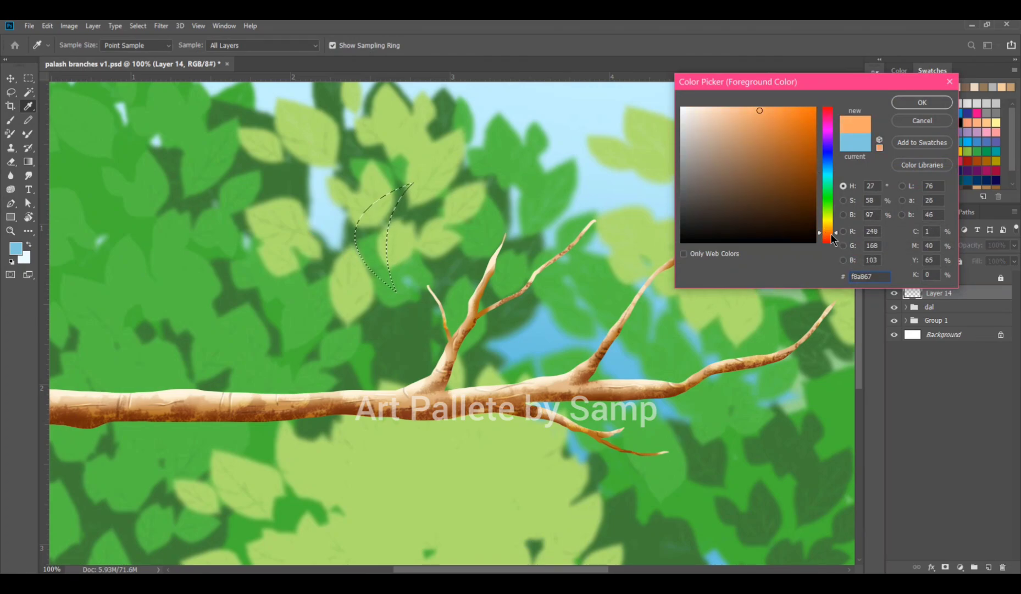
{"action": "left_click", "coordinate": [760, 111]}
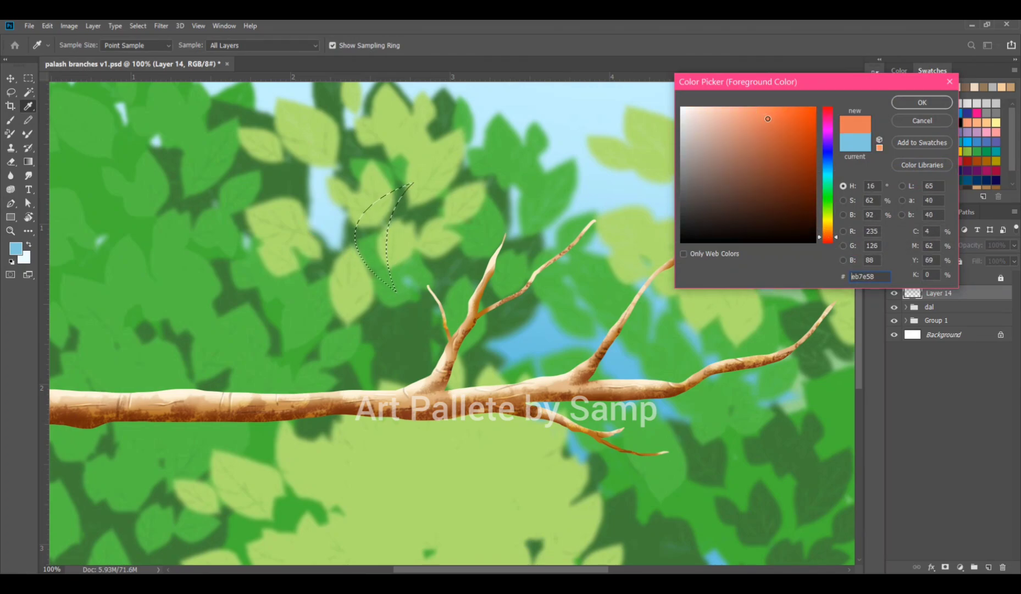
{"action": "left_click", "coordinate": [906, 103]}
{"action": "key", "text": "alt+BackSpace"}
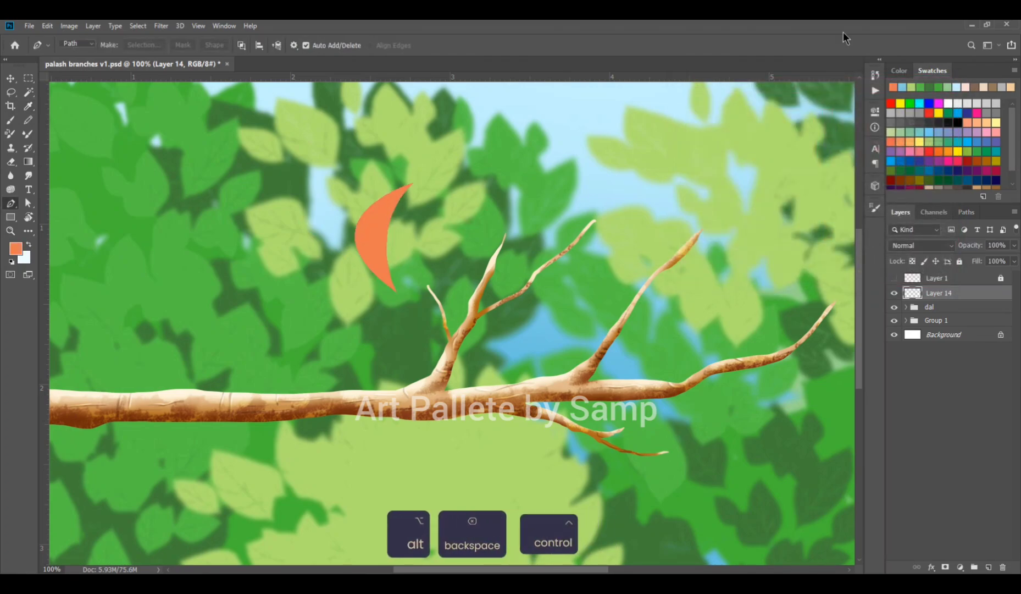
{"action": "key", "text": "ctrl+d"}
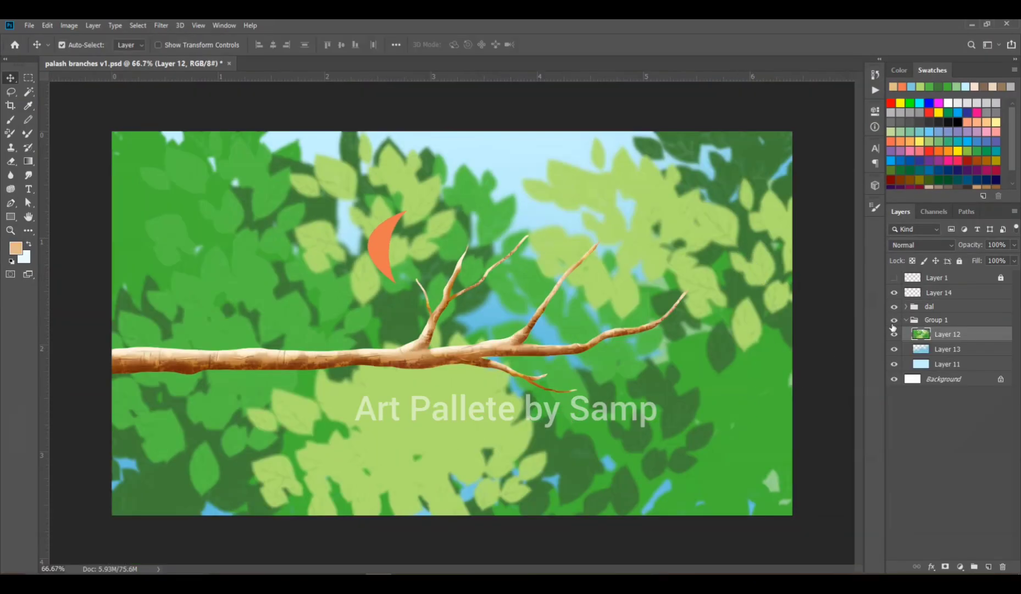
Step: Hide the green foliage on Layer 12 inside Group 1
{"action": "left_click", "coordinate": [894, 333]}
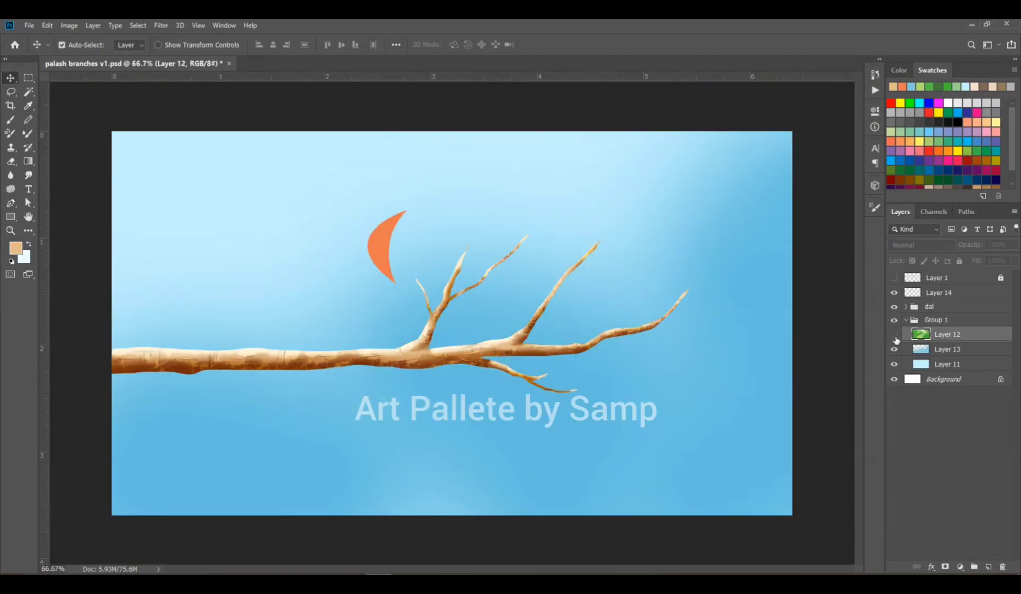
Step: Show the green foliage on Layer 12, apply a Gaussian Blur with a radius of about 8.6 pixels, and check it by toggling visibility
{"action": "left_click", "coordinate": [896, 333]}
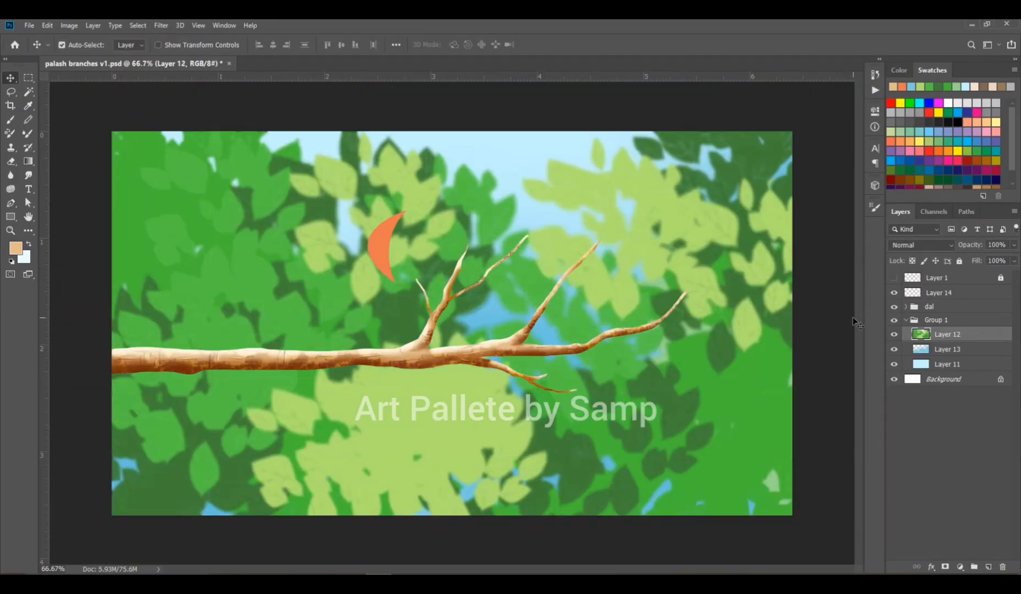
{"action": "left_click", "coordinate": [161, 25]}
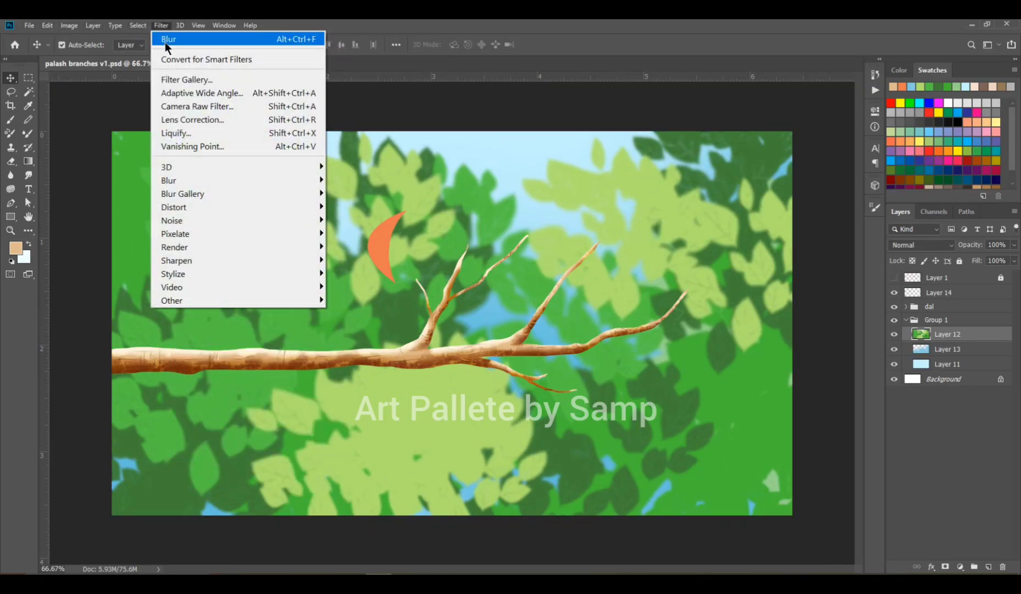
{"action": "mouse_move", "coordinate": [173, 181]}
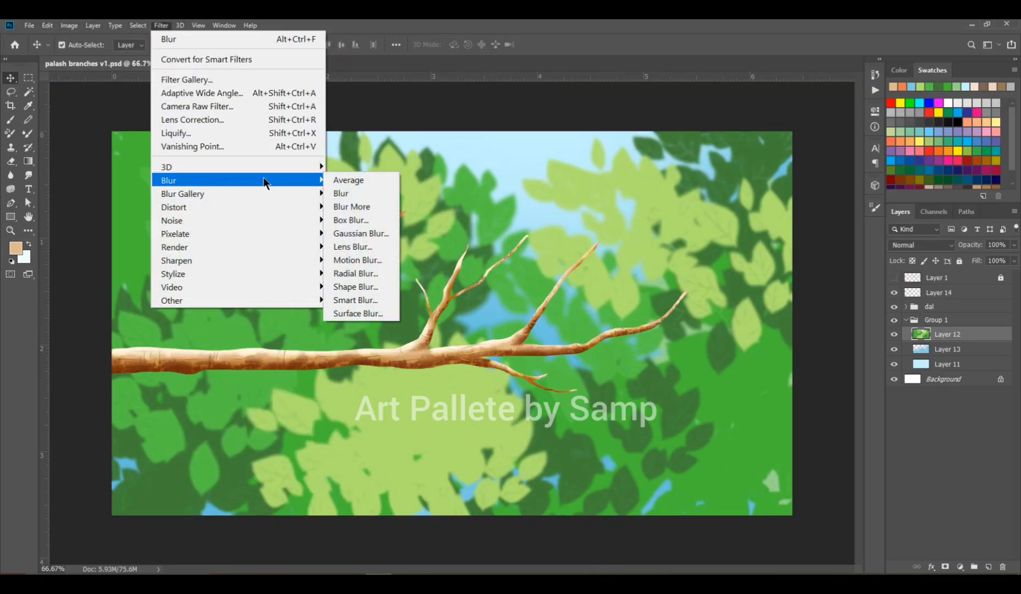
{"action": "left_click", "coordinate": [352, 233]}
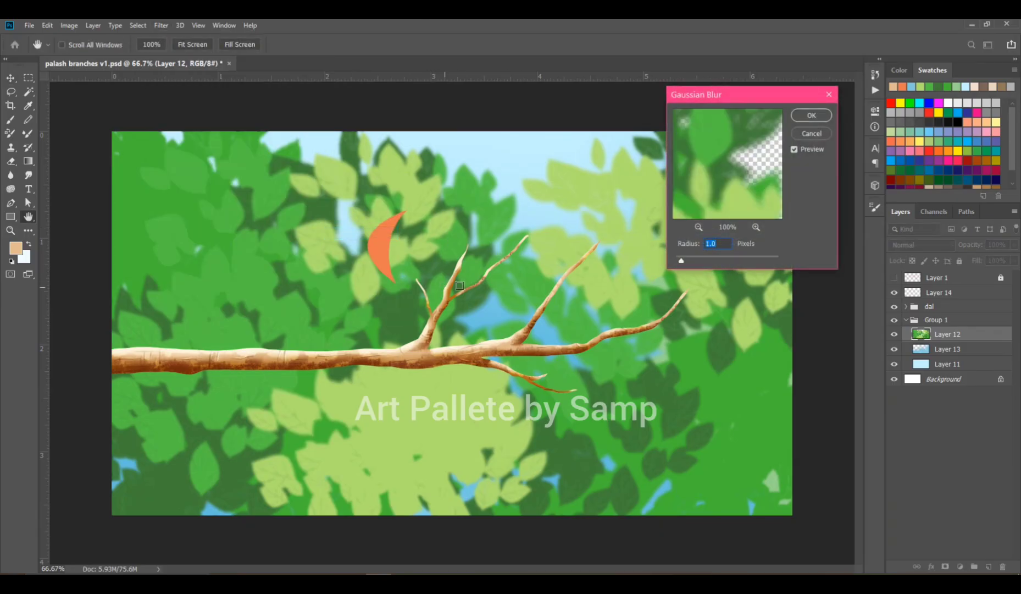
{"action": "mouse_move", "coordinate": [715, 98]}
{"action": "left_mouse_down"}
{"action": "mouse_move", "coordinate": [722, 85]}
{"action": "mouse_move", "coordinate": [711, 90]}
{"action": "left_mouse_up"}
{"action": "left_click_drag", "start_coordinate": [690, 251], "coordinate": [695, 251]}
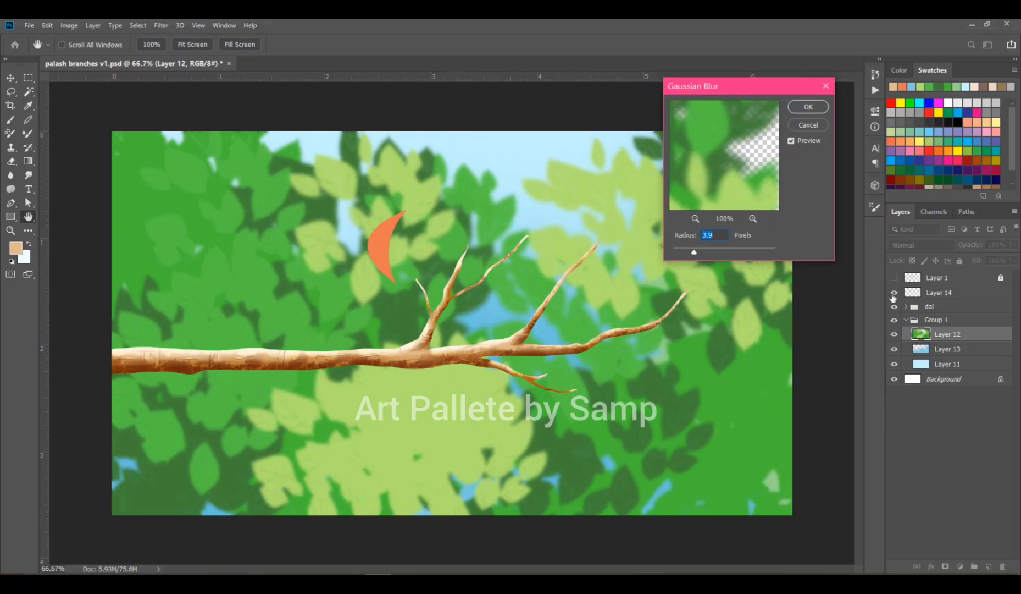
{"action": "mouse_move", "coordinate": [693, 249]}
{"action": "left_mouse_down"}
{"action": "mouse_move", "coordinate": [781, 252]}
{"action": "mouse_move", "coordinate": [713, 253]}
{"action": "left_mouse_up"}
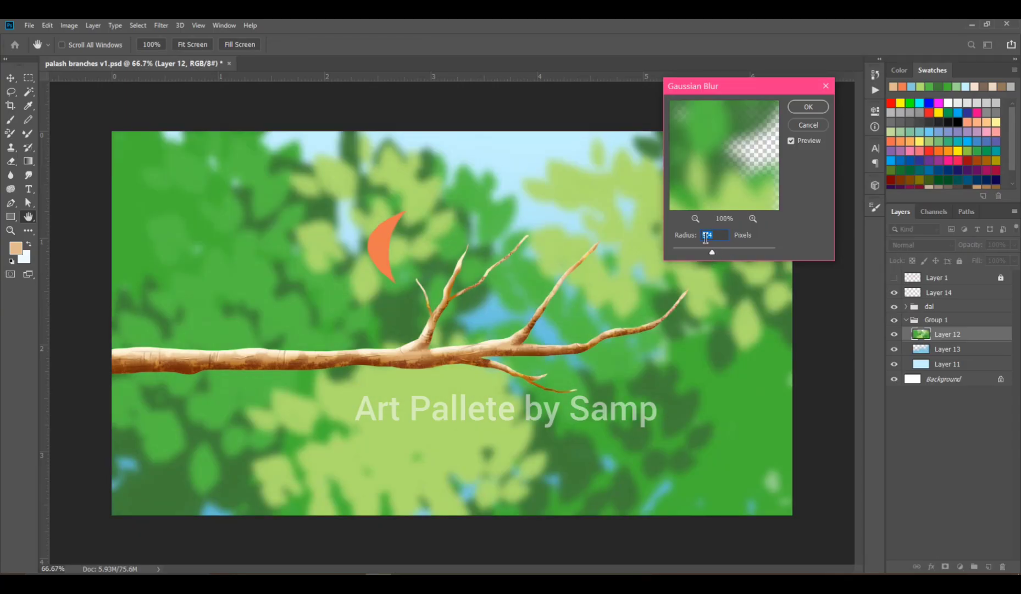
{"action": "left_click_drag", "start_coordinate": [707, 252], "coordinate": [707, 257]}
{"action": "left_click", "coordinate": [803, 109]}
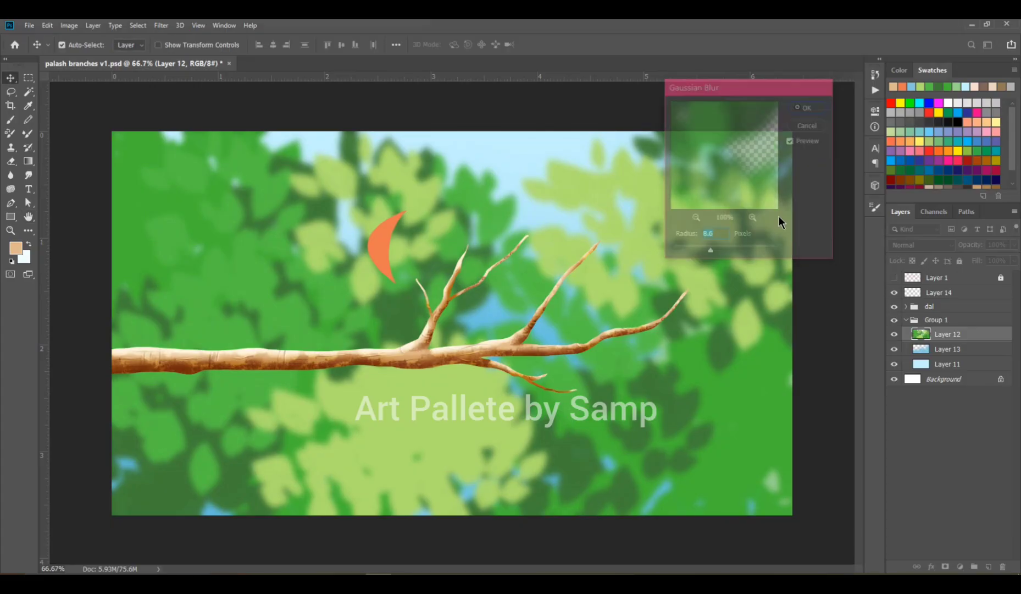
{"action": "left_click", "coordinate": [895, 334]}
{"action": "left_click", "coordinate": [894, 334]}
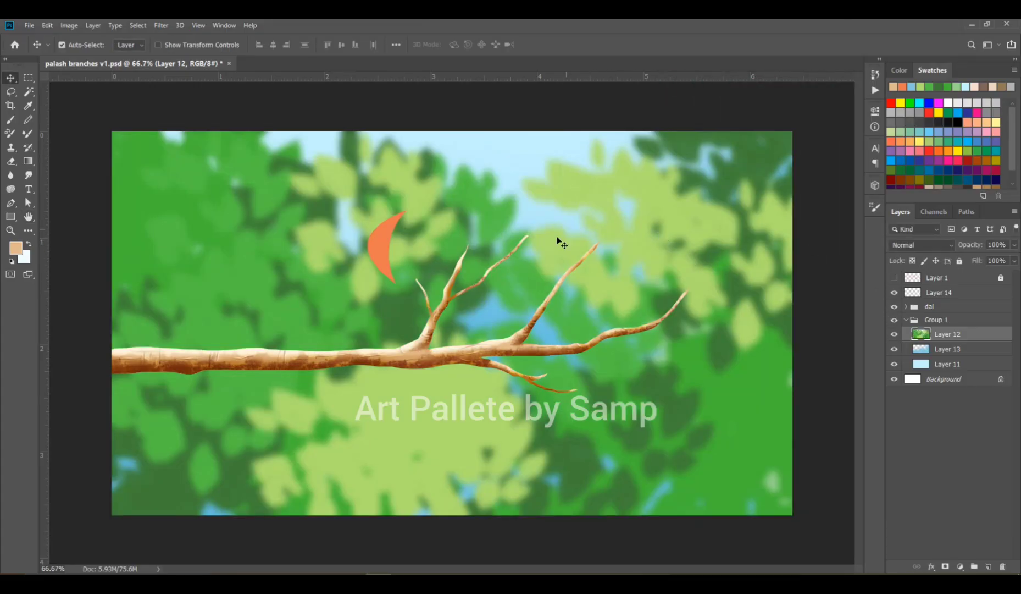
Step: Collapse Group 1, select the orange petal's Layer 14 and check it by toggling its visibility
{"action": "left_click", "coordinate": [917, 297]}
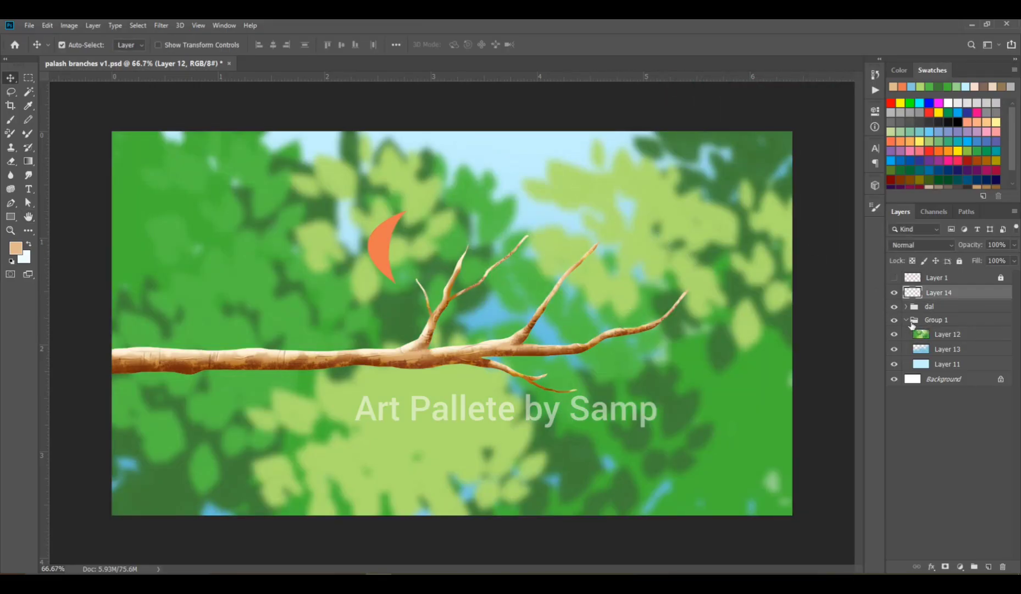
{"action": "left_click", "coordinate": [915, 320]}
{"action": "left_click", "coordinate": [905, 320]}
{"action": "left_click", "coordinate": [918, 295]}
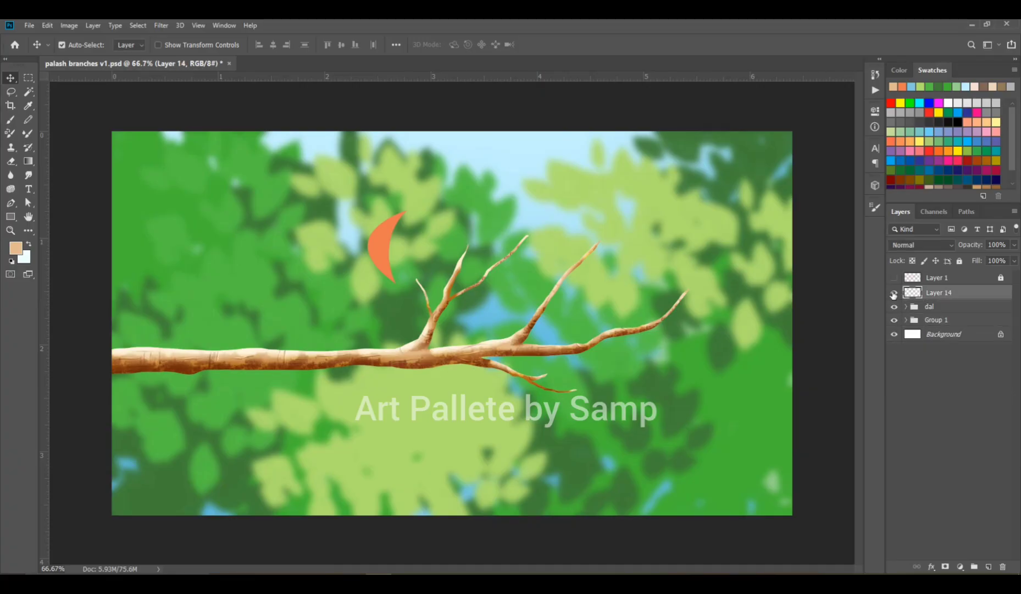
{"action": "left_click", "coordinate": [894, 293]}
{"action": "left_click", "coordinate": [895, 293]}
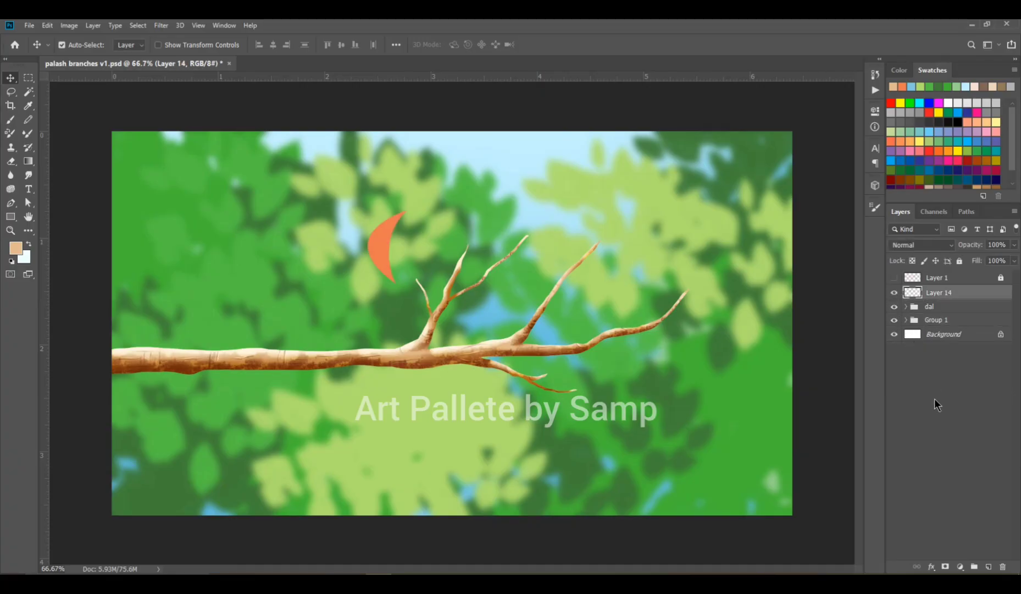
Step: Add a new layer above Layer 14 and draw a closed arched petal path with the Pen tool, curving away from the first petal's base
{"action": "left_click", "coordinate": [989, 566]}
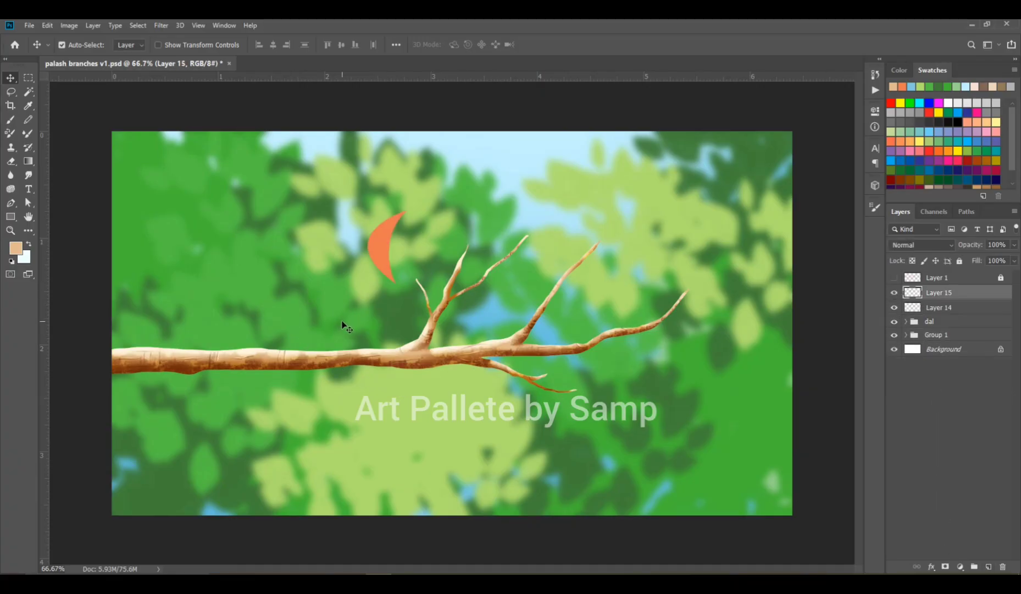
{"action": "key", "text": "p"}
{"action": "key", "text": "ctrl+space"}
{"action": "left_click", "coordinate": [386, 278]}
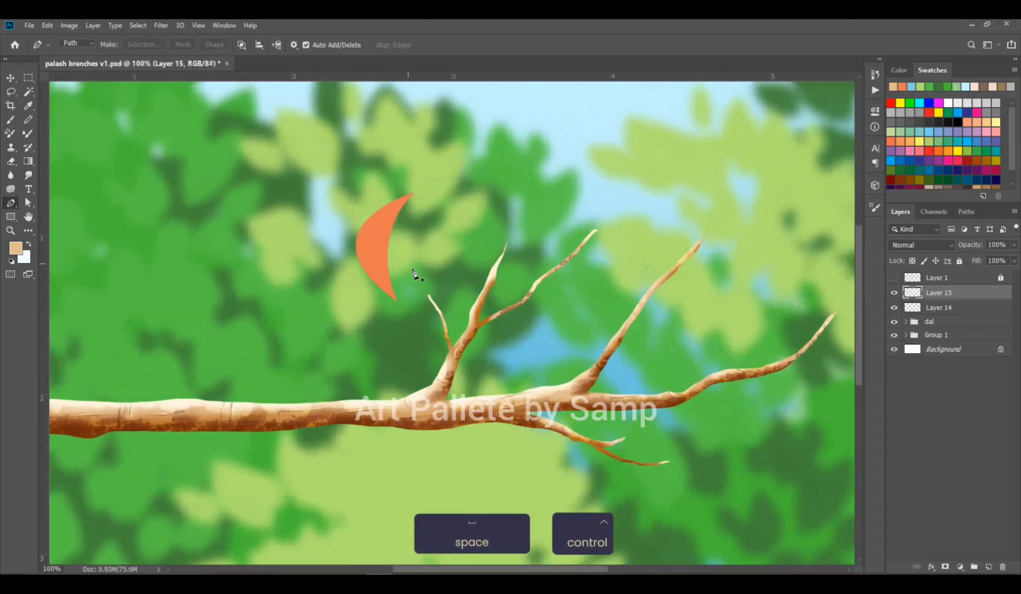
{"action": "left_click", "coordinate": [394, 297]}
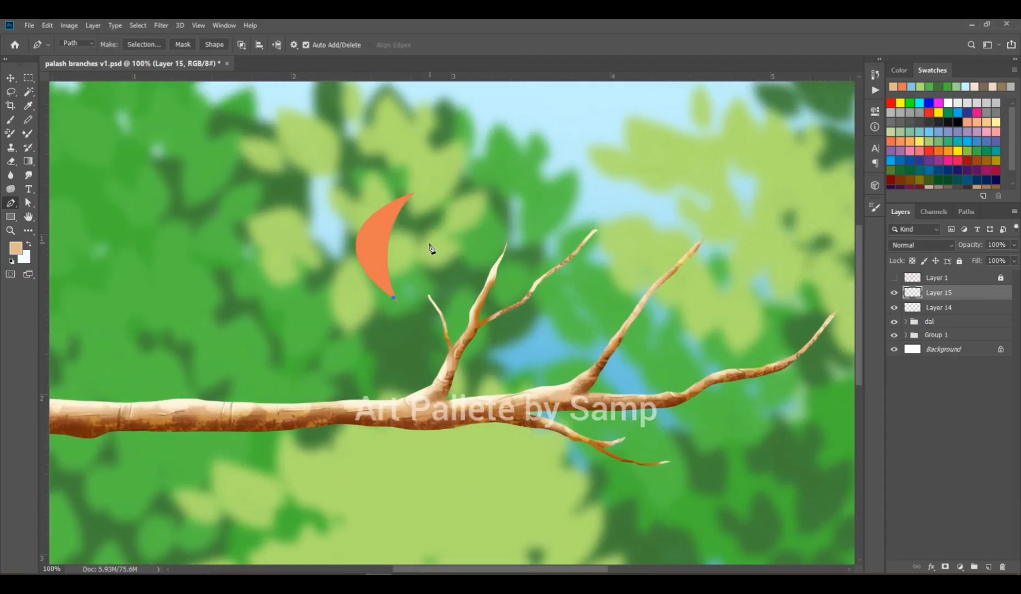
{"action": "left_click_drag", "start_coordinate": [428, 243], "coordinate": [445, 271]}
{"action": "key", "text": "ctrl+z"}
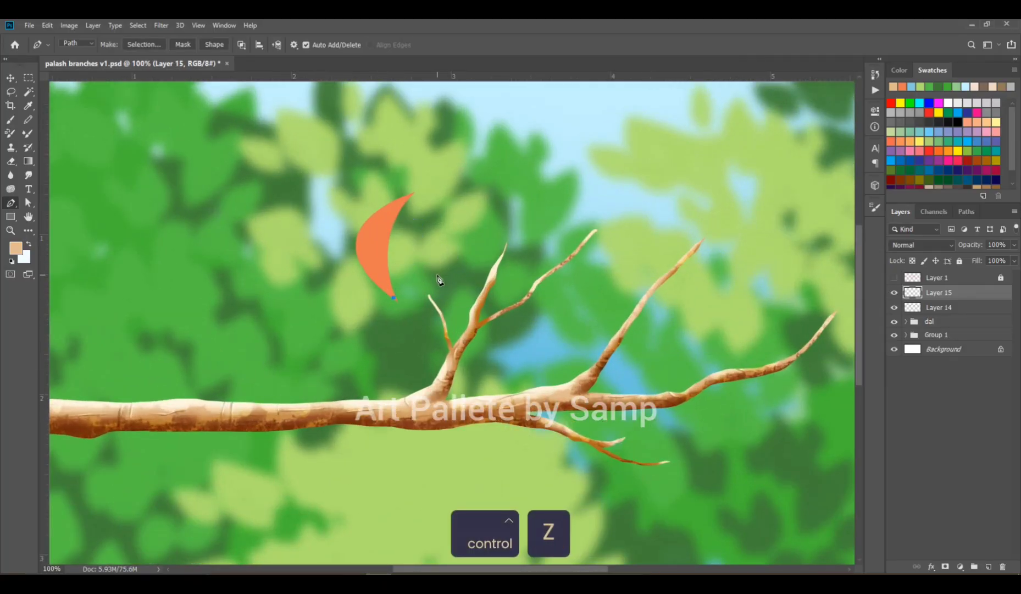
{"action": "left_click_drag", "start_coordinate": [456, 311], "coordinate": [465, 338]}
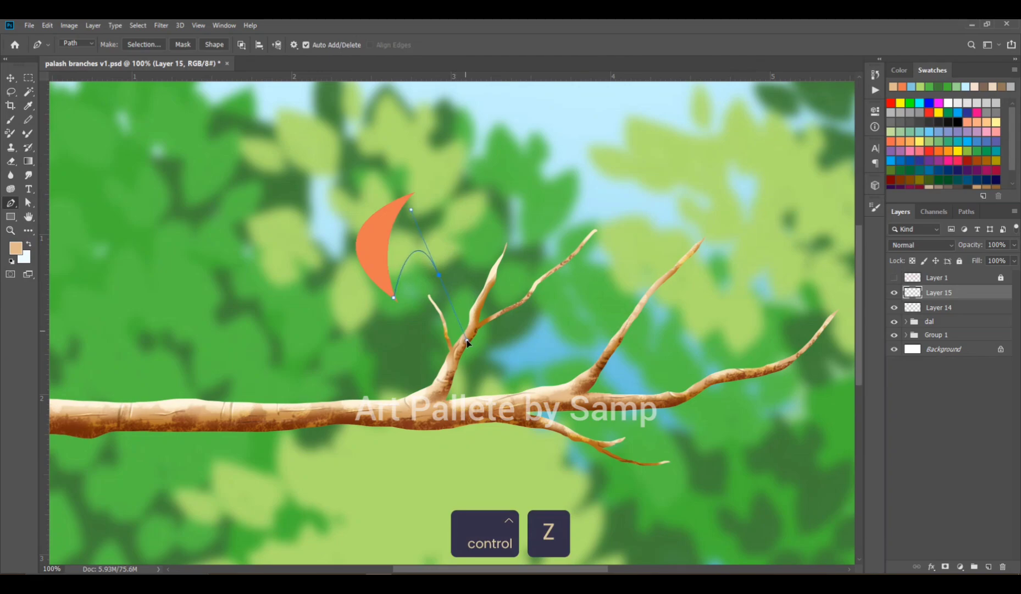
{"action": "left_click", "coordinate": [438, 273], "text": "alt"}
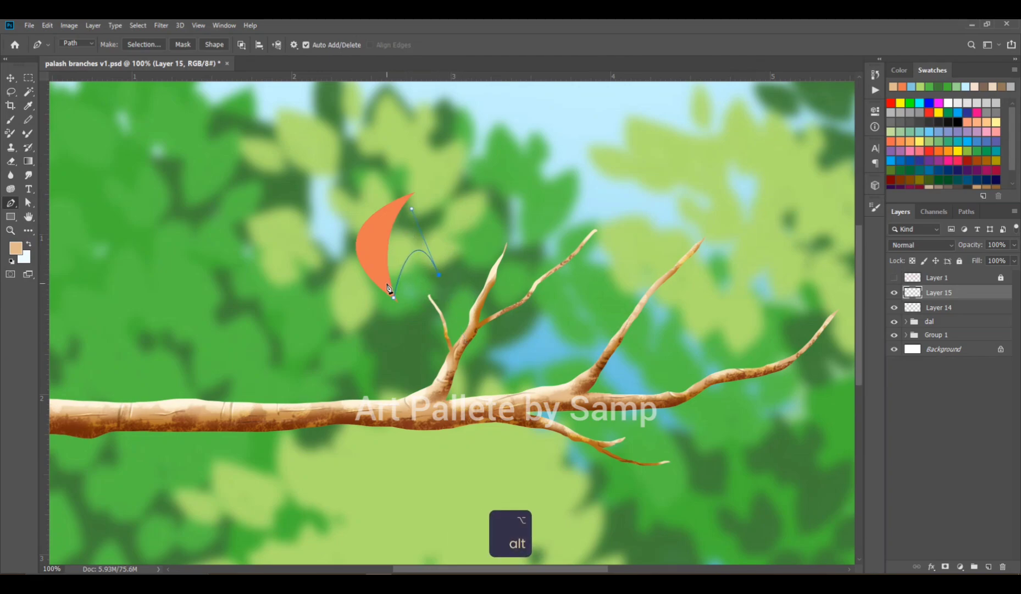
{"action": "left_click_drag", "start_coordinate": [392, 297], "coordinate": [399, 451]}
{"action": "key", "text": "ctrl+z"}
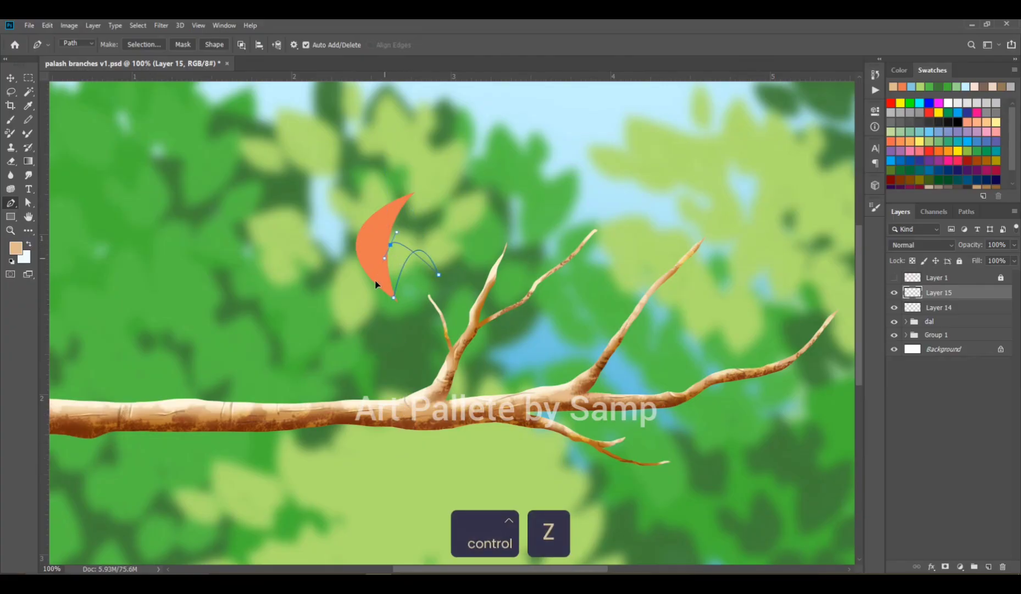
{"action": "key", "text": "ctrl+z"}
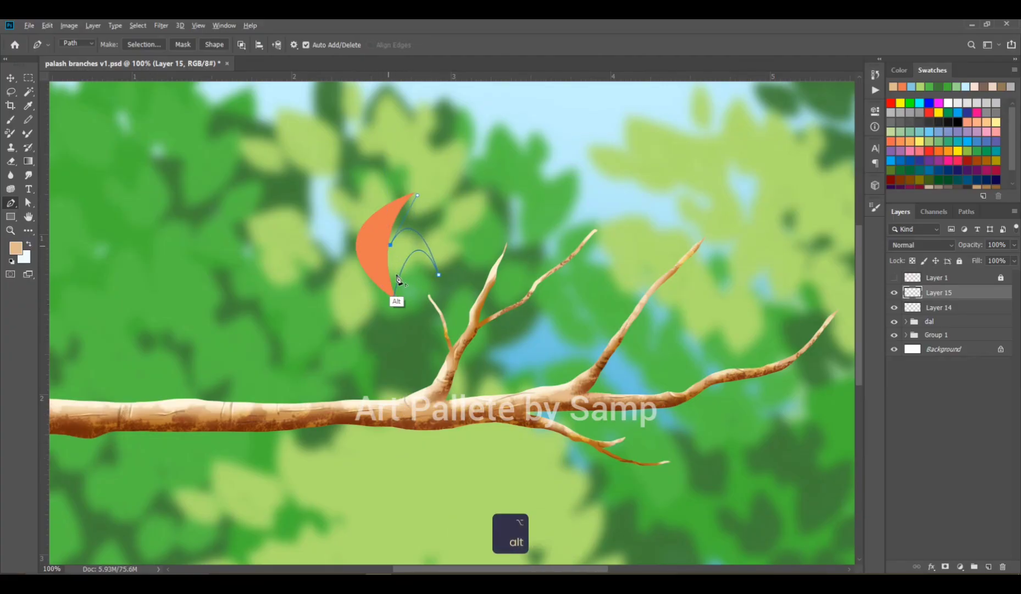
{"action": "left_click_drag", "start_coordinate": [393, 298], "coordinate": [404, 327]}
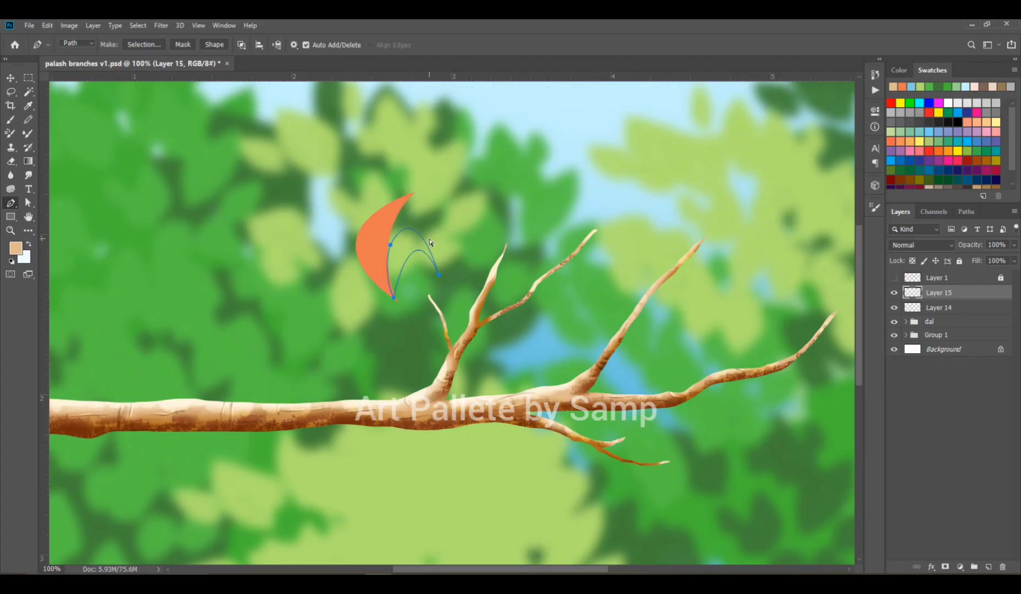
Step: Convert the arched petal path to a selection, fill it with light orange ed8b68 and deselect
{"action": "key", "text": "ctrl+Return"}
{"action": "key", "text": "i"}
{"action": "left_click", "coordinate": [16, 248]}
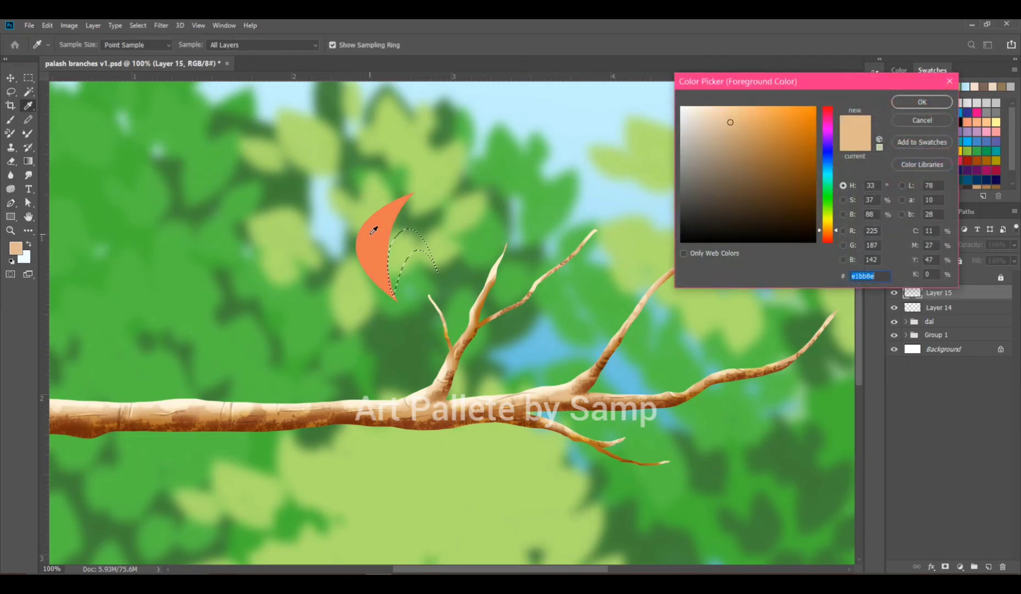
{"action": "left_click", "coordinate": [372, 229]}
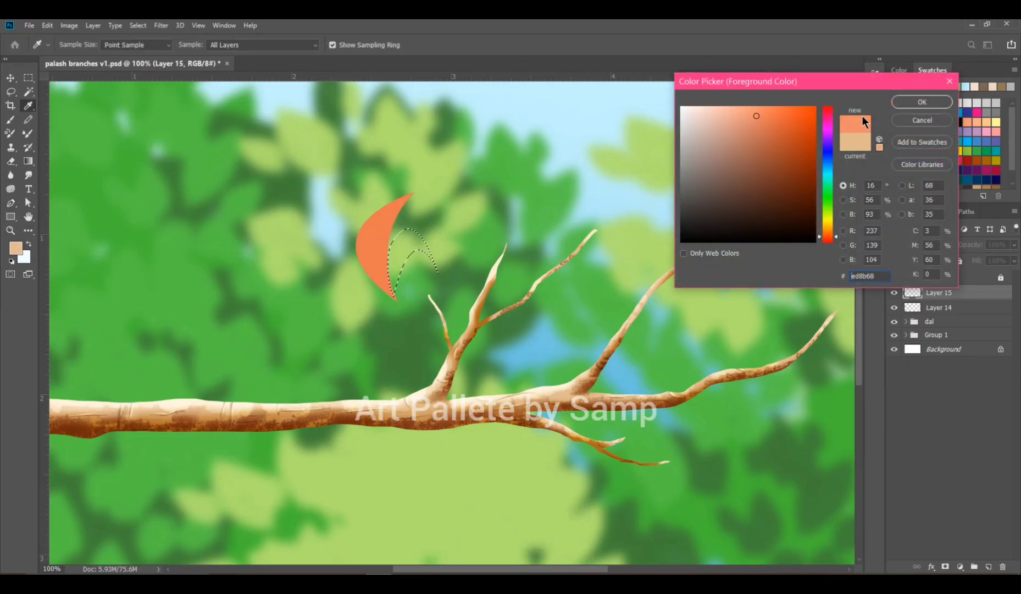
{"action": "left_click", "coordinate": [901, 105]}
{"action": "key", "text": "p"}
{"action": "key", "text": "alt+BackSpace"}
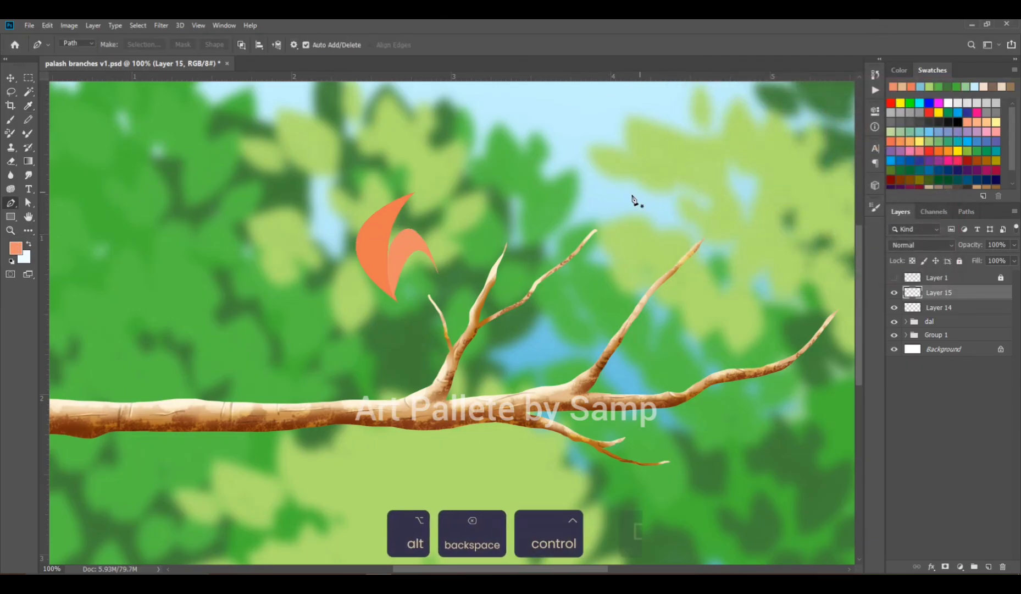
{"action": "key", "text": "ctrl+d"}
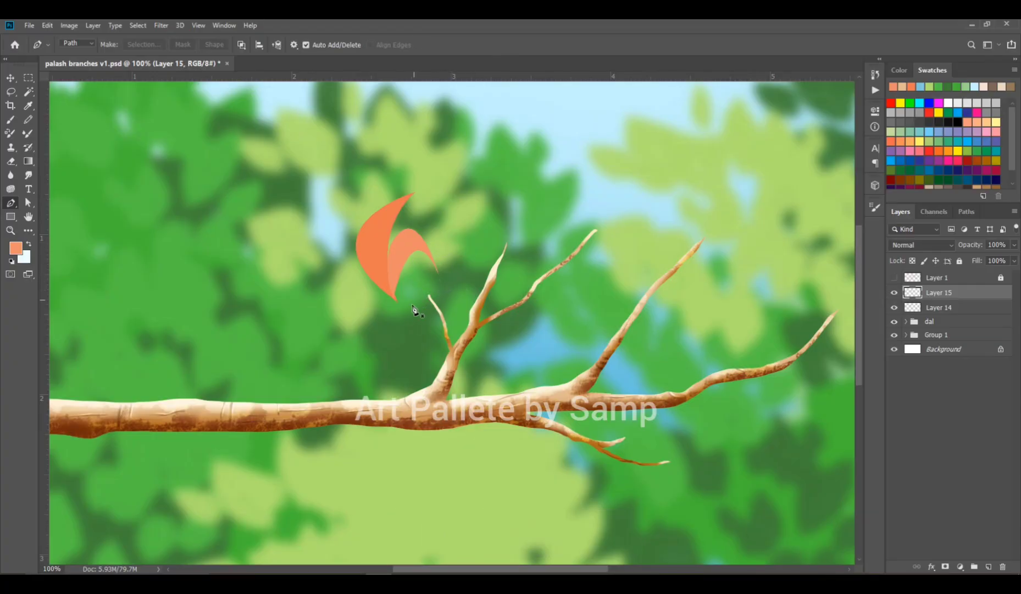
Step: Add a new layer above Layer 15 and draw a small closed petal path curving downward from the base of the two petals
{"action": "left_click", "coordinate": [989, 566]}
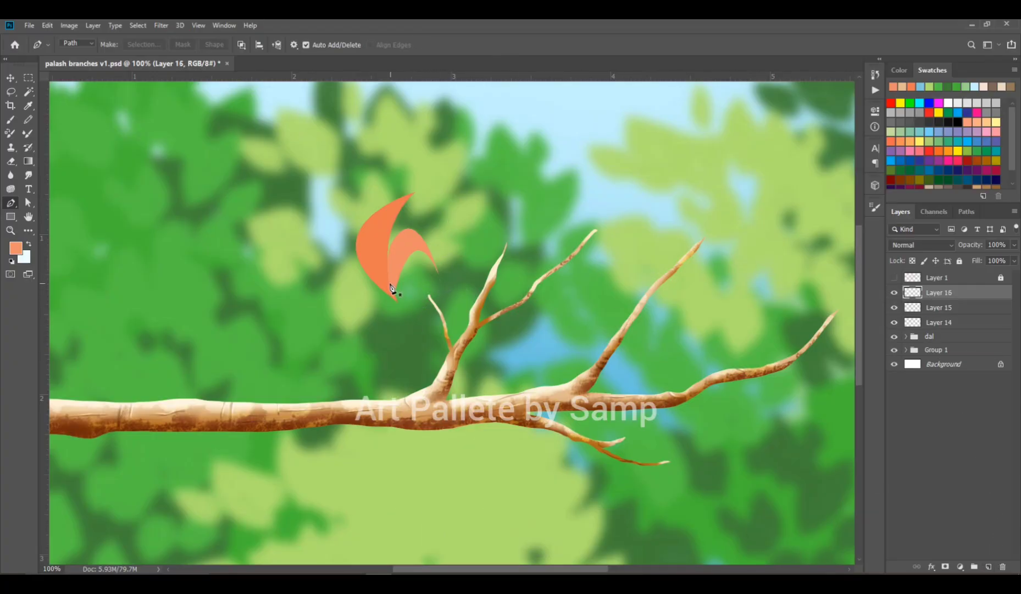
{"action": "left_click_drag", "start_coordinate": [416, 301], "coordinate": [414, 330]}
{"action": "key", "text": "alt"}
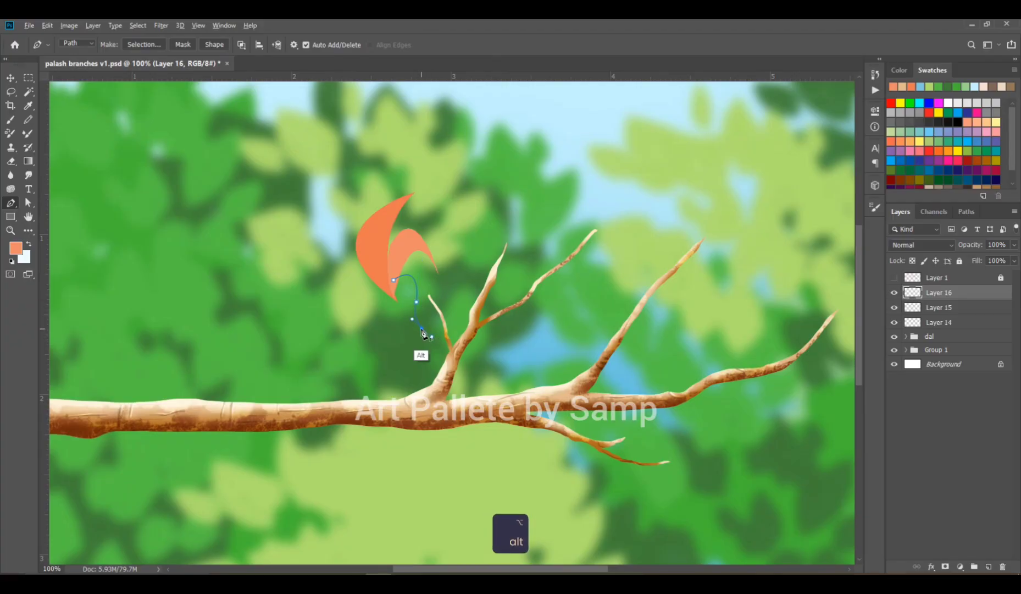
{"action": "left_click_drag", "start_coordinate": [398, 331], "coordinate": [402, 327]}
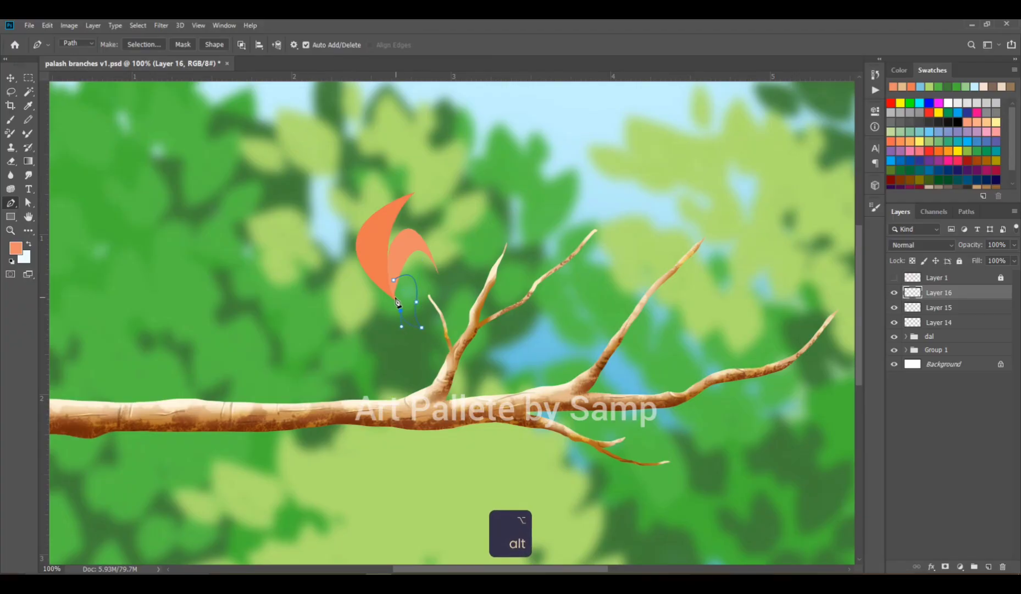
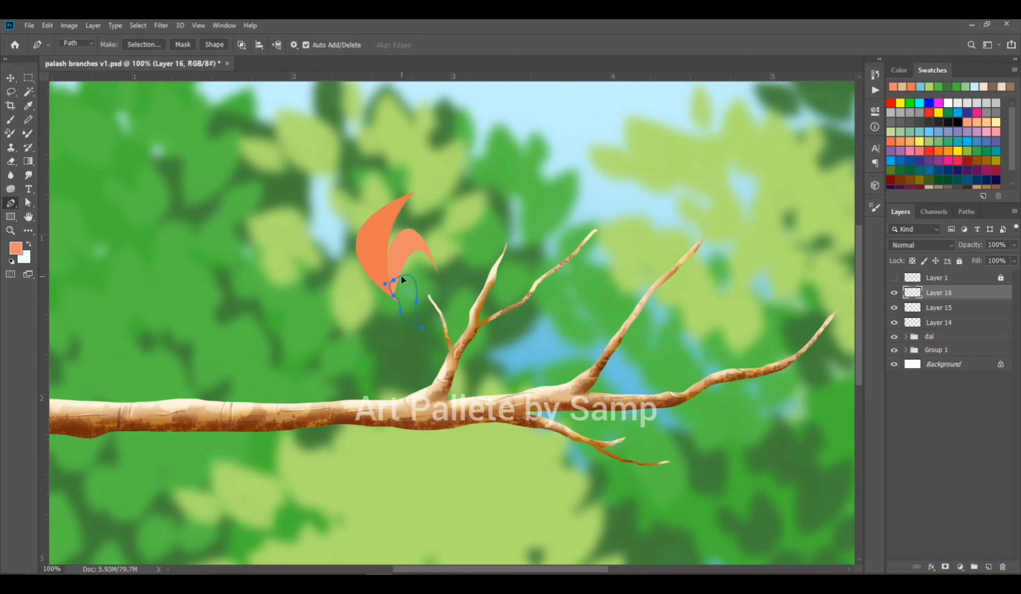
{"action": "left_click", "coordinate": [491, 214], "text": "ctrl"}
Step: Convert the small lower petal path to a selection, fill it with a slightly different salmon orange and deselect
{"action": "key", "text": "ctrl+Return"}
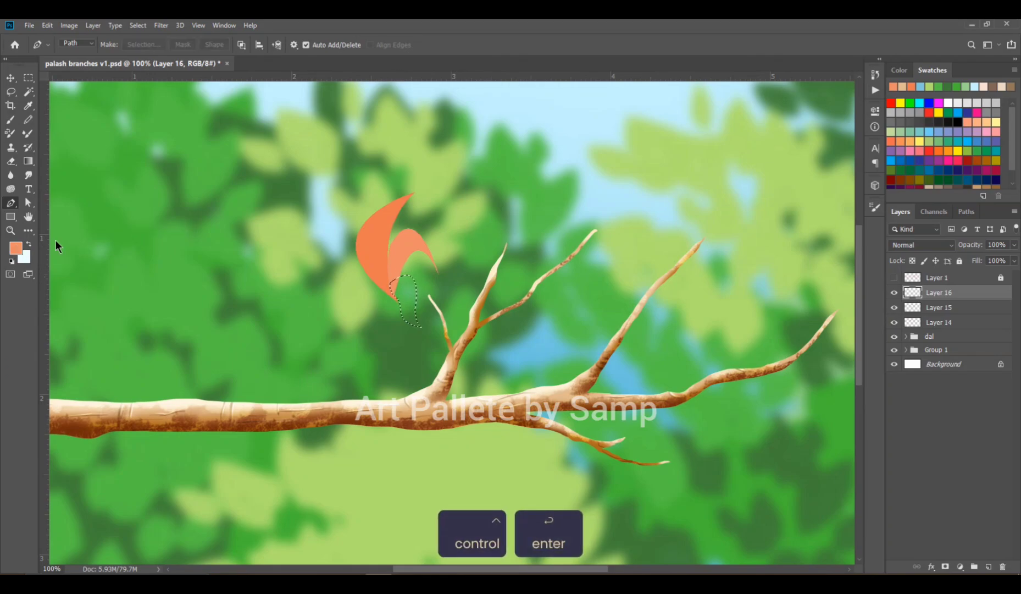
{"action": "left_click", "coordinate": [16, 247]}
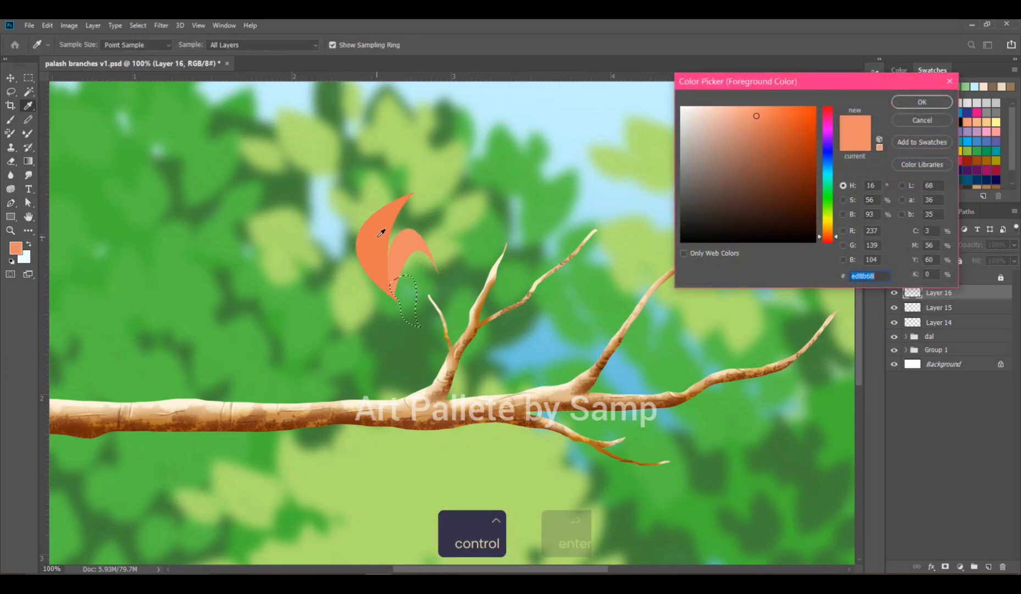
{"action": "left_click", "coordinate": [748, 123]}
{"action": "left_click", "coordinate": [914, 101]}
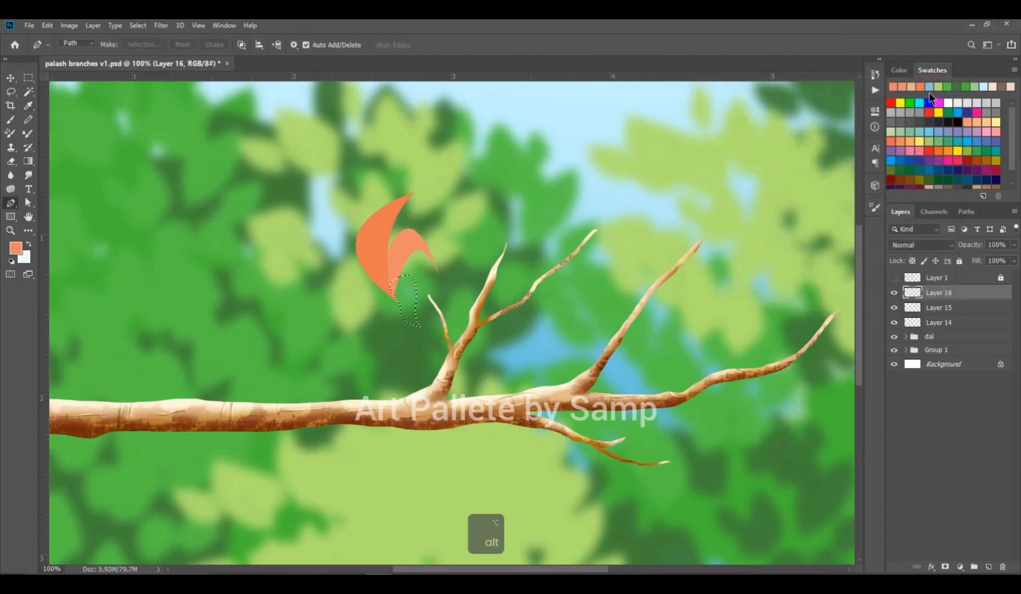
{"action": "key", "text": "alt+BackSpace"}
{"action": "key", "text": "ctrl+d"}
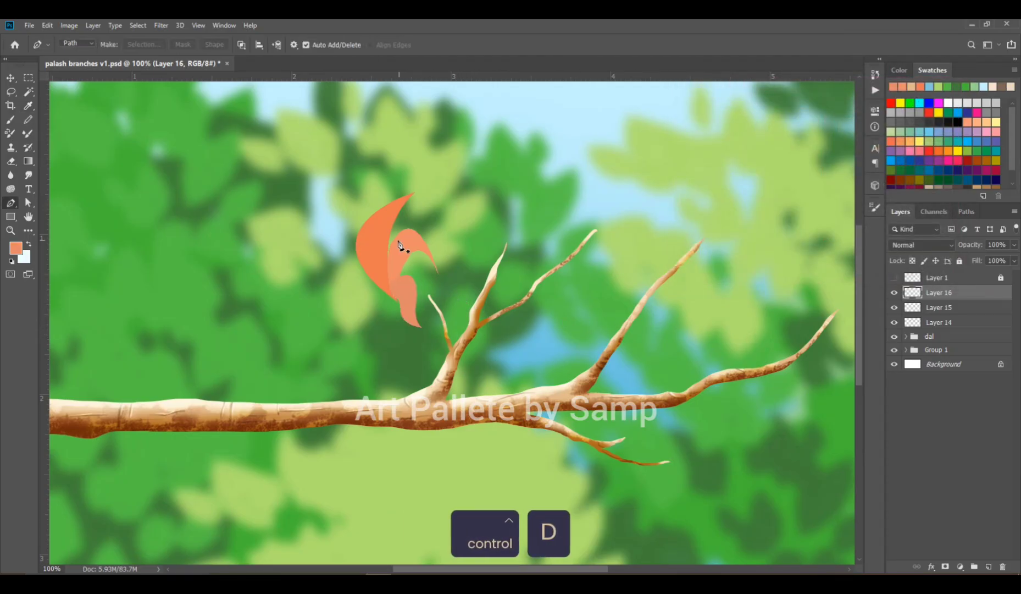
Step: Add a new layer above Layer 16, draw a closed cup-shaped calyx path over the base of the petals, and convert it to a selection
{"action": "left_click", "coordinate": [989, 566]}
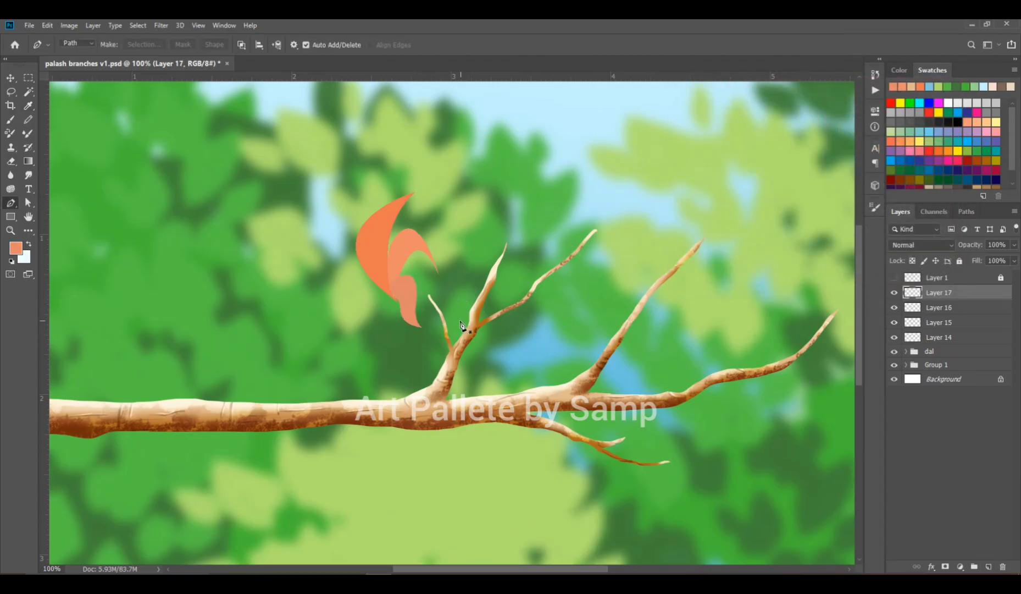
{"action": "left_click", "coordinate": [479, 319], "text": "ctrl"}
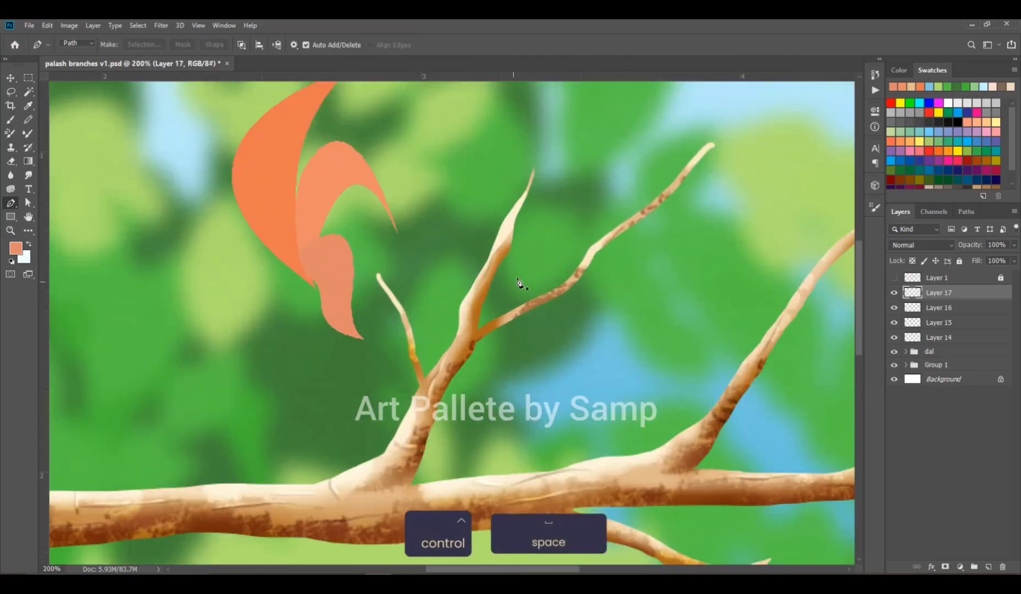
{"action": "left_click", "coordinate": [280, 257]}
{"action": "left_click_drag", "start_coordinate": [315, 288], "coordinate": [343, 272]}
{"action": "left_click", "coordinate": [314, 288], "text": "alt"}
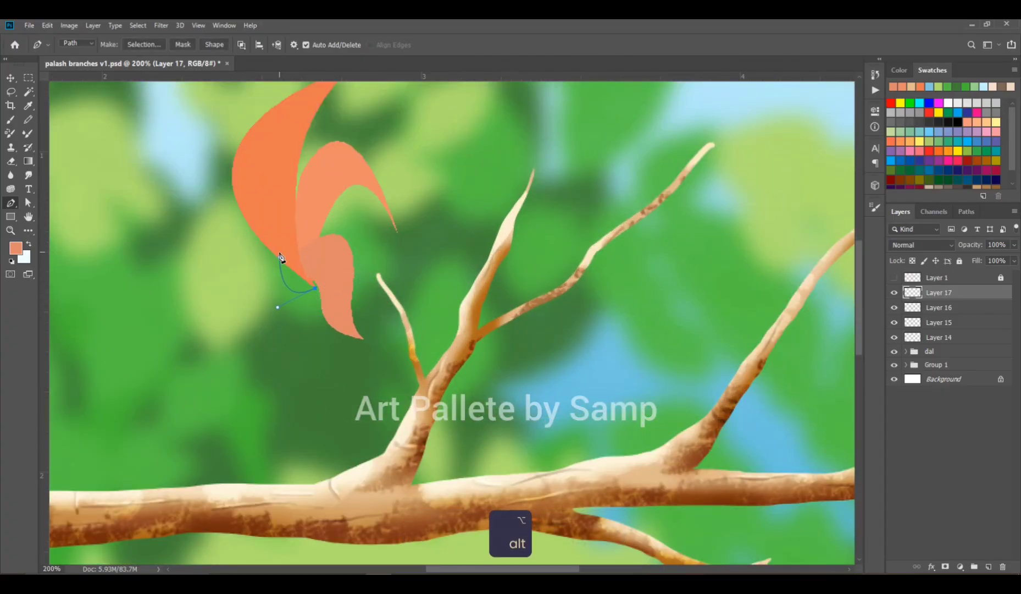
{"action": "mouse_move", "coordinate": [325, 262]}
{"action": "left_mouse_down"}
{"action": "mouse_move", "coordinate": [316, 245]}
{"action": "mouse_move", "coordinate": [330, 271]}
{"action": "left_mouse_up"}
{"action": "key", "text": "alt"}
{"action": "mouse_move", "coordinate": [276, 262]}
{"action": "left_mouse_down"}
{"action": "mouse_move", "coordinate": [269, 258]}
{"action": "mouse_move", "coordinate": [279, 270]}
{"action": "left_mouse_up"}
{"action": "key", "text": "ctrl+z"}
{"action": "key", "text": "ctrl+z"}
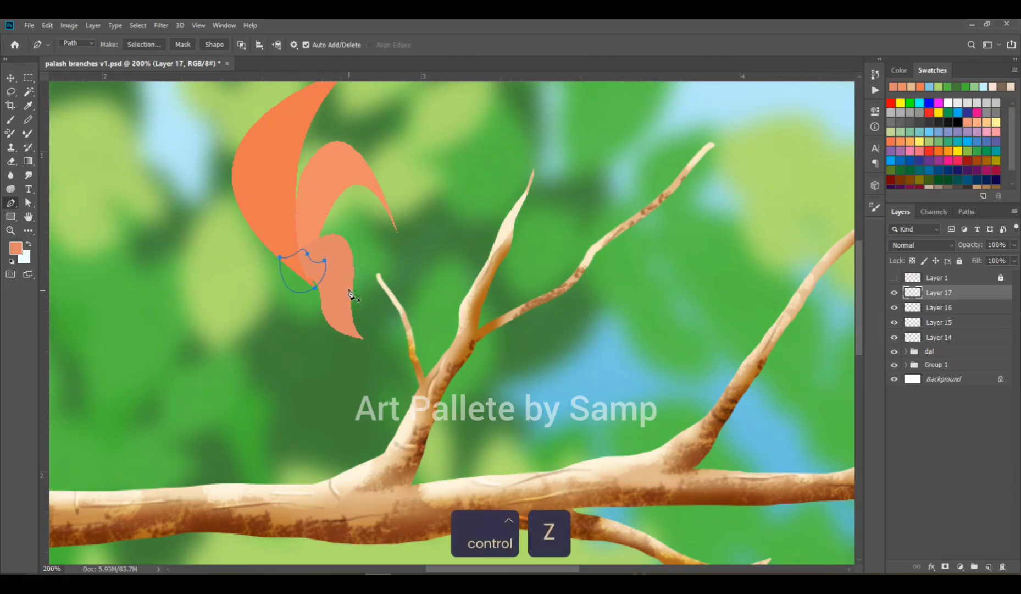
{"action": "key", "text": "ctrl+Return"}
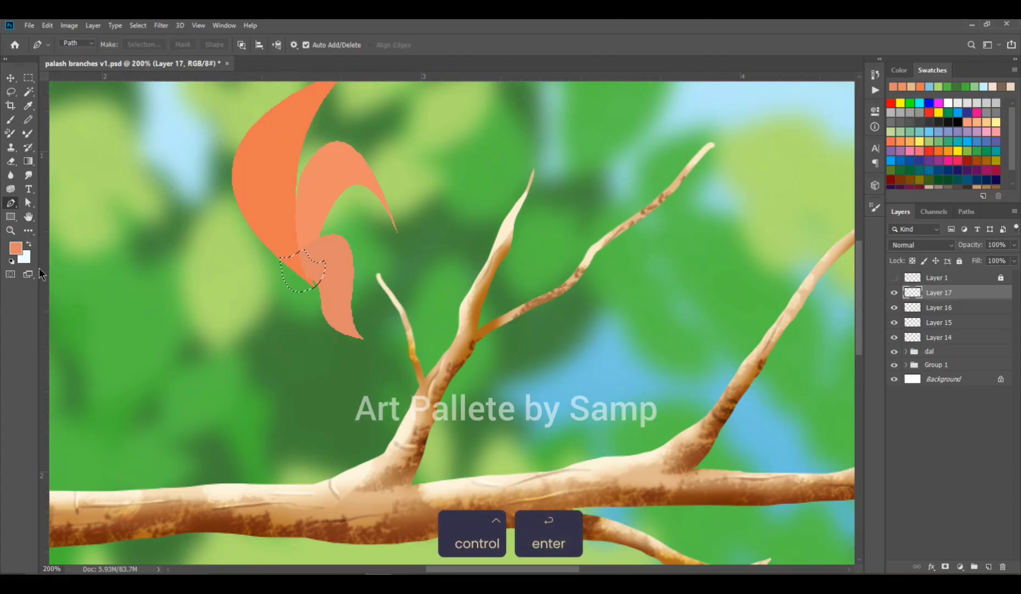
Step: Fill the selected flower base with dark grey-green #54604e, deselect it, and save the document
{"action": "left_click", "coordinate": [16, 247]}
{"action": "left_click", "coordinate": [828, 208]}
{"action": "left_click", "coordinate": [707, 191]}
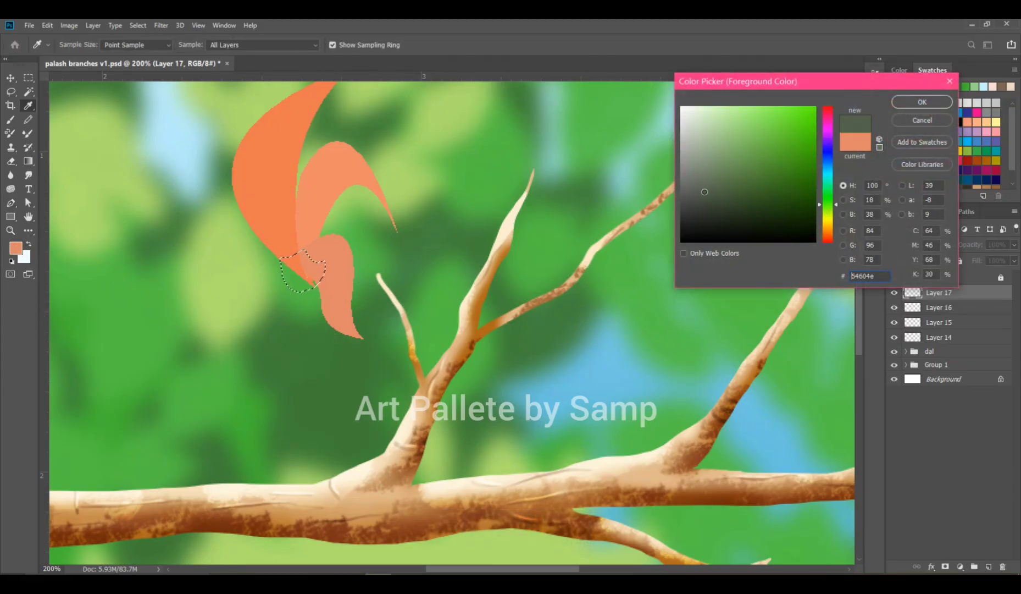
{"action": "left_click", "coordinate": [916, 102]}
{"action": "key", "text": "alt+BackSpace"}
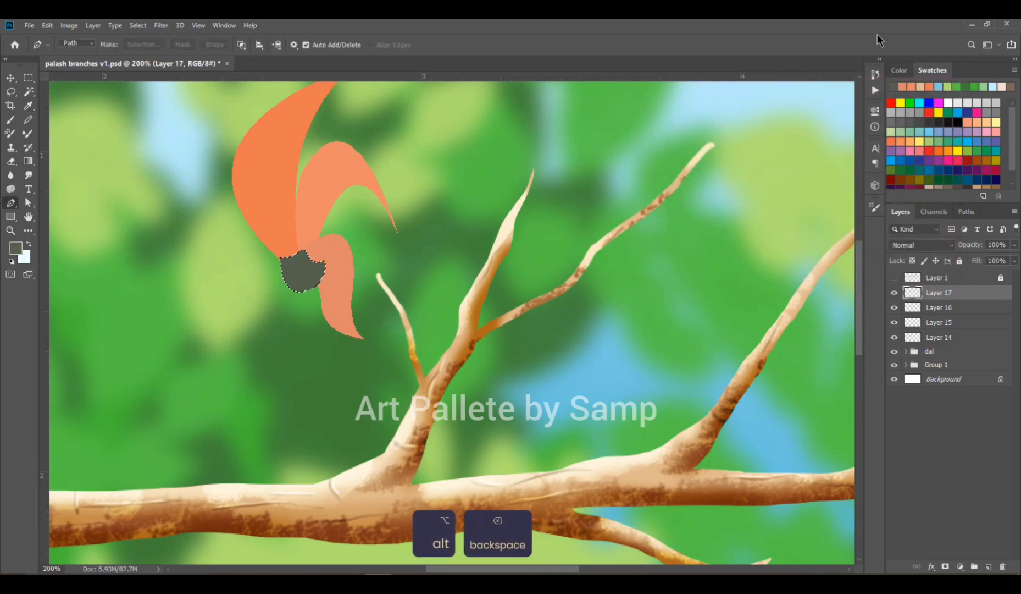
{"action": "key", "text": "ctrl+d"}
{"action": "key", "text": "ctrl+minus"}
{"action": "key", "text": "ctrl+minus"}
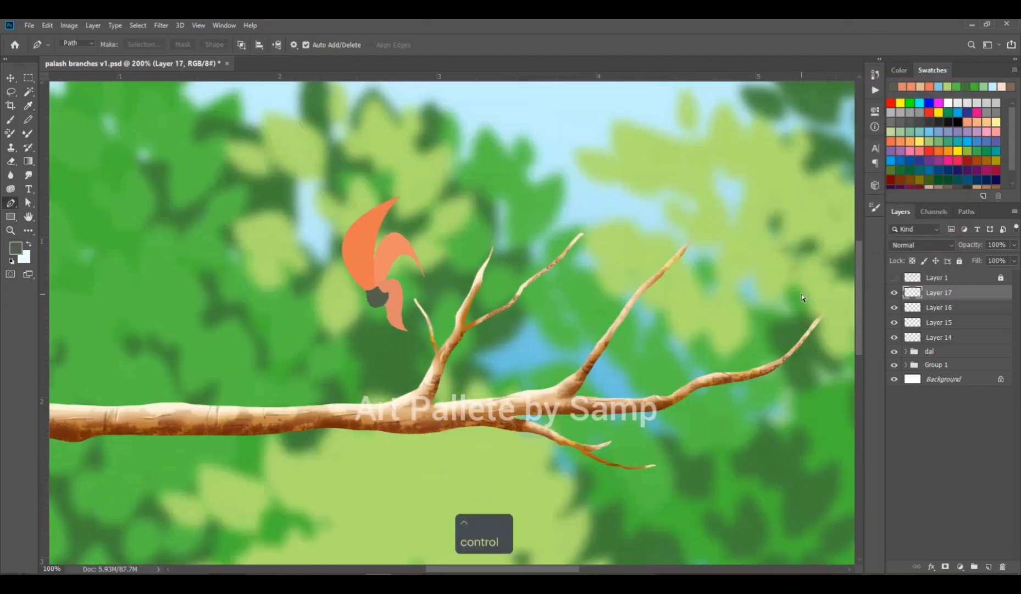
{"action": "key", "text": "ctrl+s"}
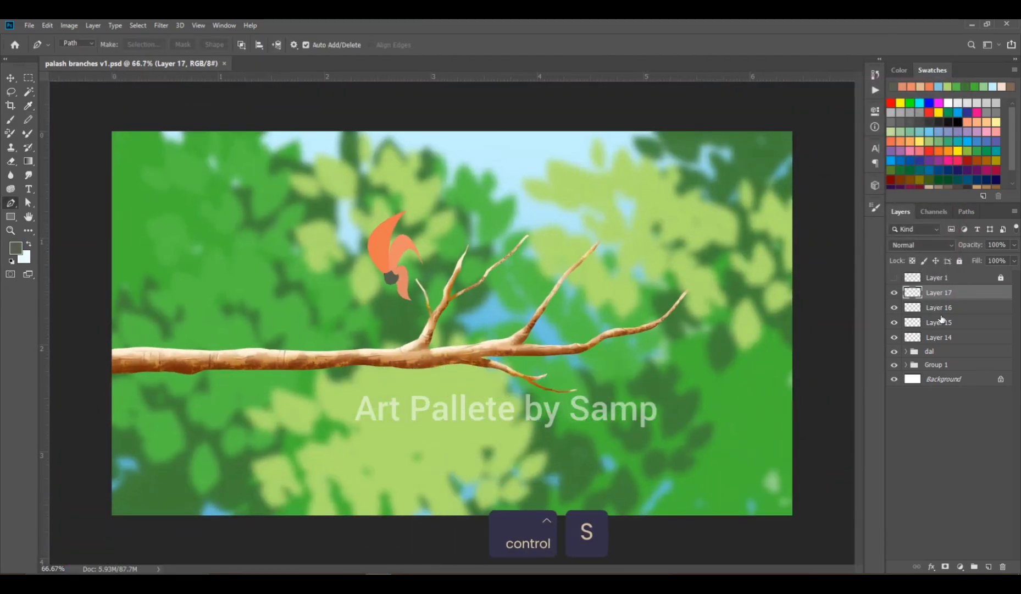
Step: Switch to the Brush tool and reduce its size to 50 for shading the flower petals
{"action": "left_click", "coordinate": [402, 275], "text": "ctrl"}
{"action": "left_click", "coordinate": [402, 275], "text": "ctrl"}
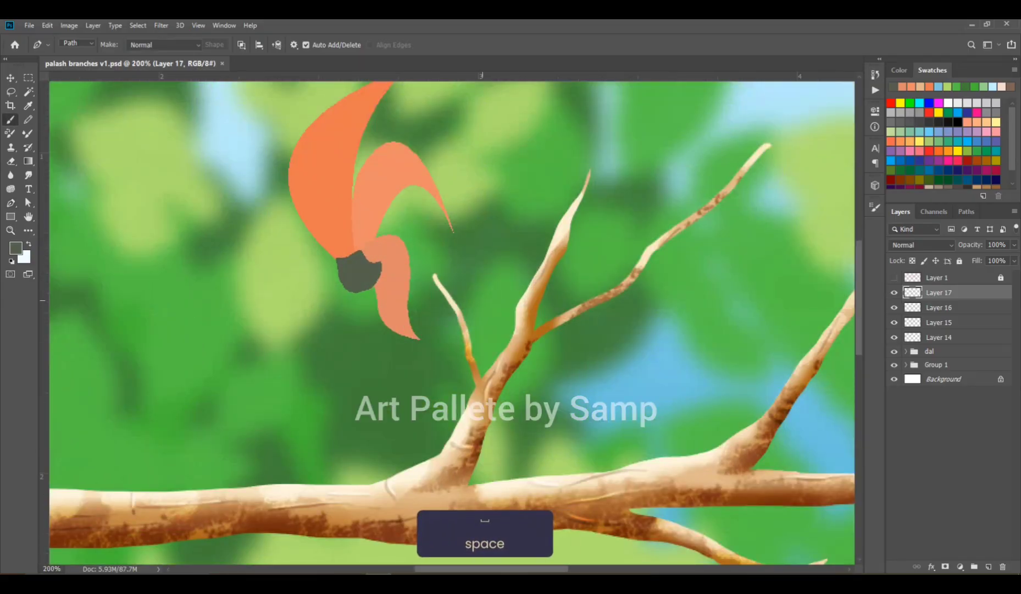
{"action": "key", "text": "b"}
{"action": "left_click", "coordinate": [415, 361], "text": "ctrl"}
{"action": "key", "text": "bracketleft"}
{"action": "key", "text": "bracketleft"}
{"action": "key", "text": "bracketleft"}
{"action": "key", "text": "bracketleft"}
{"action": "key", "text": "bracketleft"}
{"action": "key", "text": "bracketleft"}
{"action": "key", "text": "bracketleft"}
{"action": "key", "text": "bracketleft"}
{"action": "key", "text": "bracketleft"}
{"action": "key", "text": "bracketleft"}
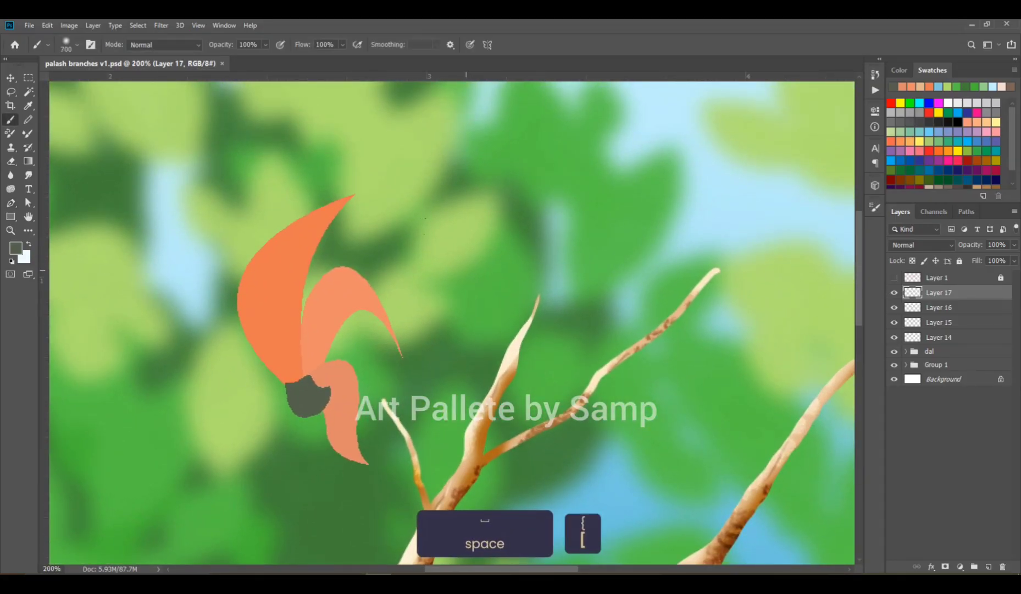
{"action": "left_click", "coordinate": [870, 210]}
{"action": "left_click", "coordinate": [539, 243]}
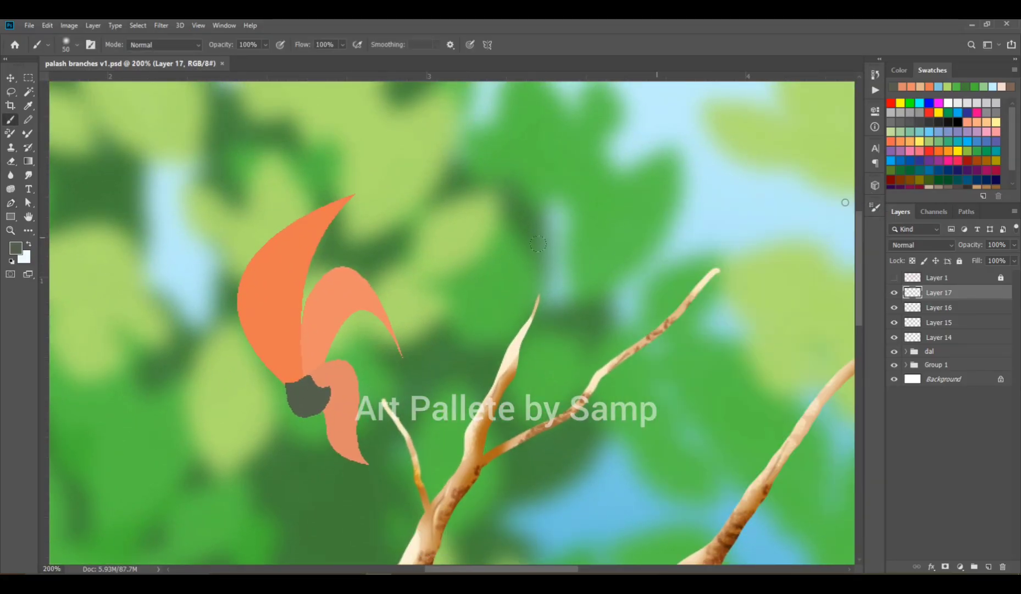
Step: Sample the large petal's orange and darken the foreground colour to #c5613e
{"action": "left_click", "coordinate": [19, 254]}
{"action": "left_click", "coordinate": [292, 251]}
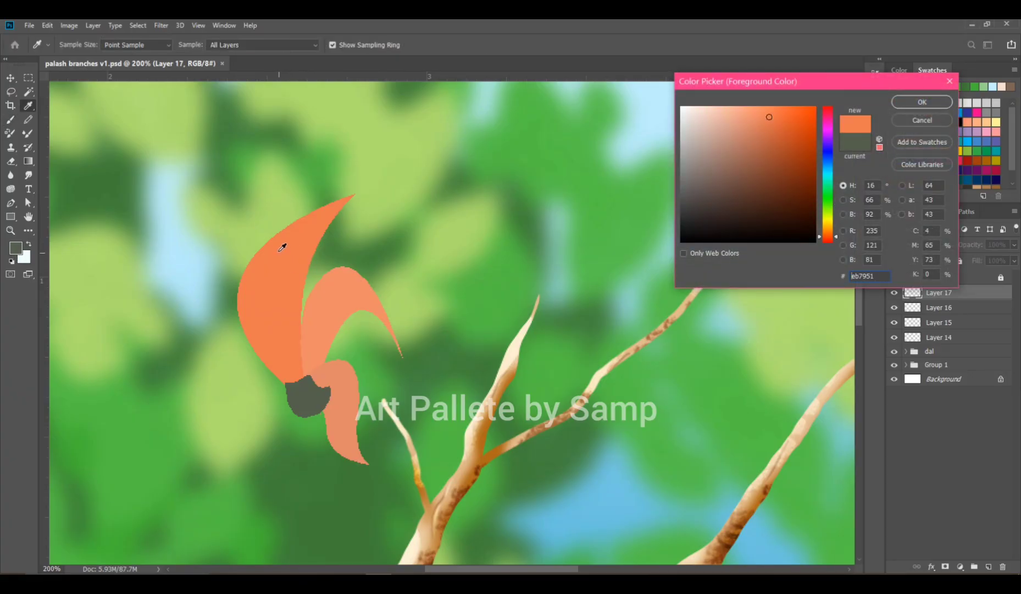
{"action": "left_click", "coordinate": [773, 136]}
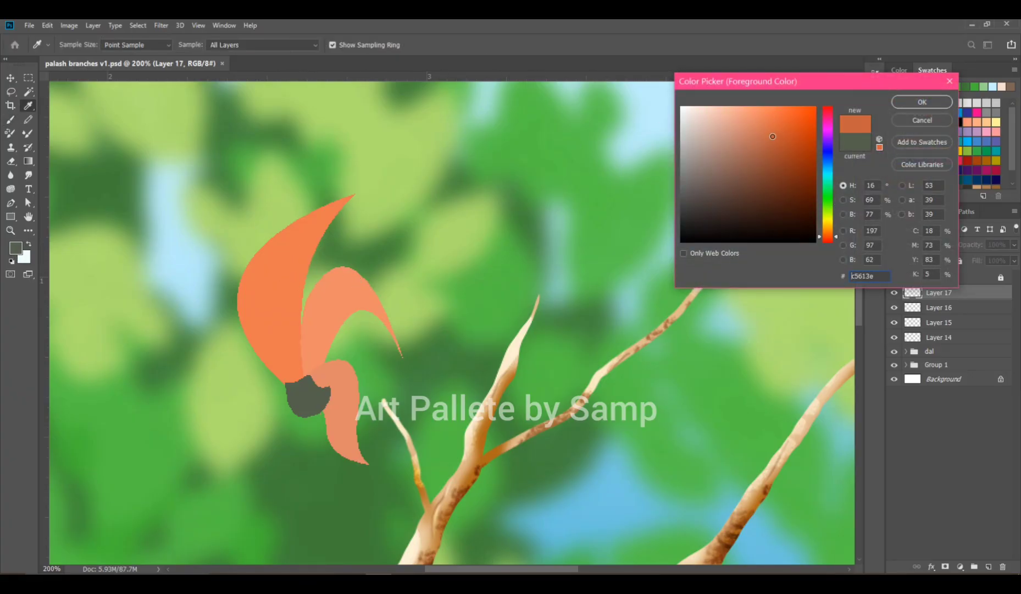
{"action": "left_click", "coordinate": [921, 102]}
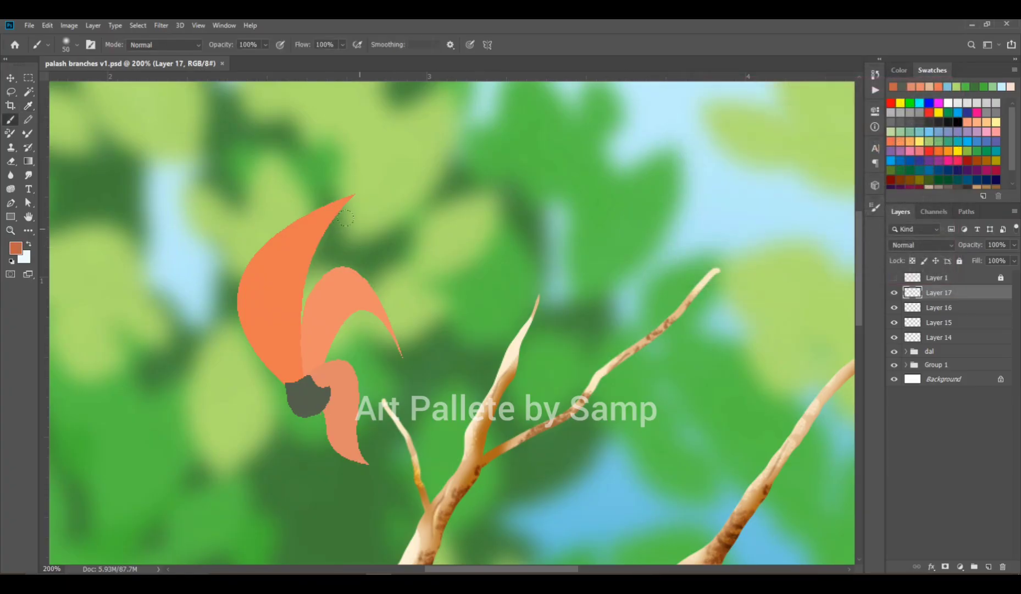
Step: Add a new layer clipped to Layer 14 and brush darker orange shading along the large petal's inner edge
{"action": "left_click", "coordinate": [894, 337]}
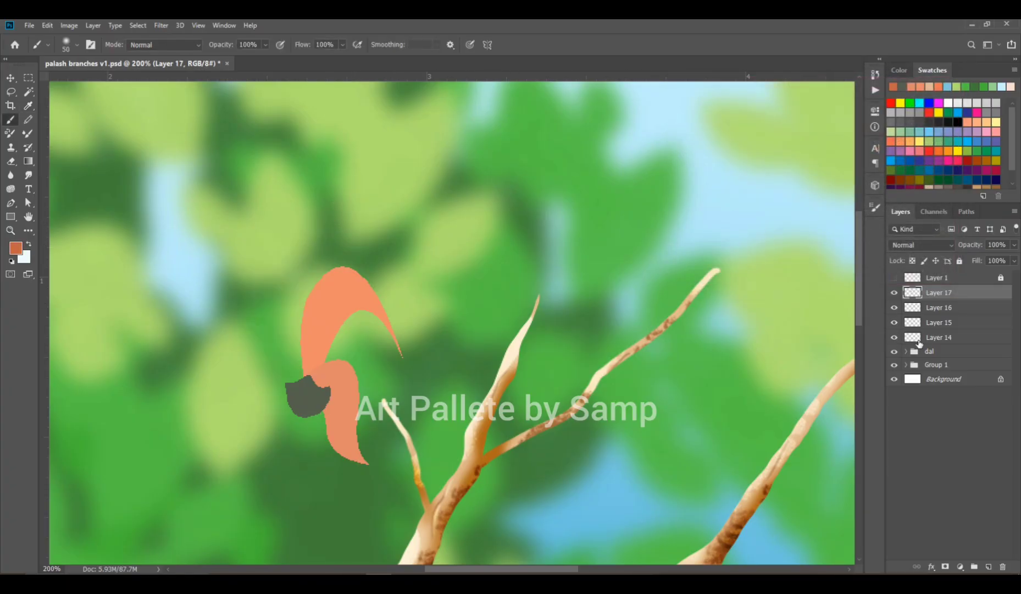
{"action": "left_click", "coordinate": [894, 337]}
{"action": "left_click", "coordinate": [943, 337]}
{"action": "left_click", "coordinate": [988, 567]}
{"action": "key", "text": "ctrl+alt+g"}
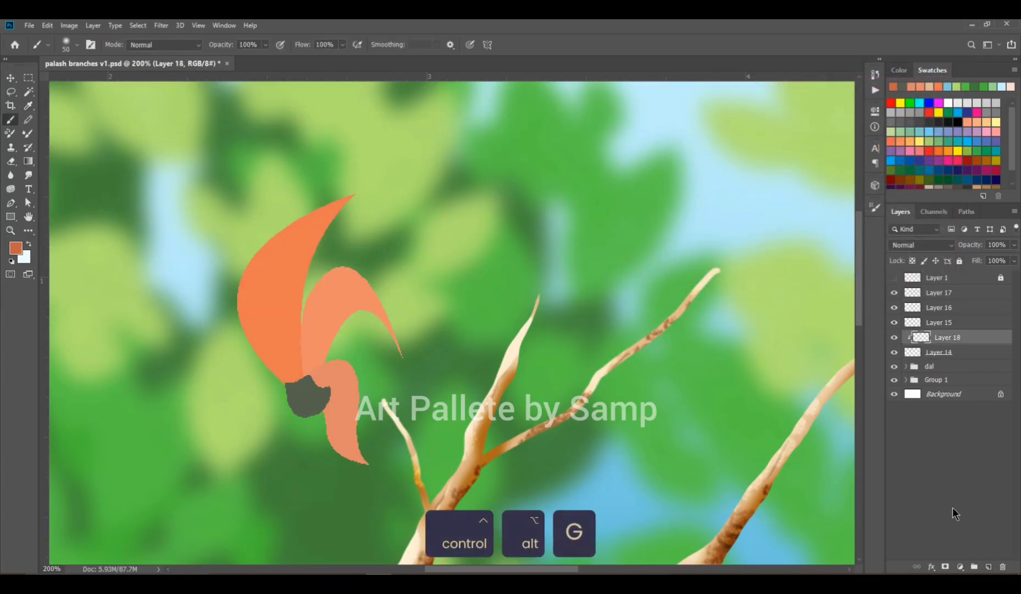
{"action": "left_click_drag", "start_coordinate": [362, 197], "coordinate": [297, 310]}
{"action": "left_click_drag", "start_coordinate": [322, 228], "coordinate": [301, 311]}
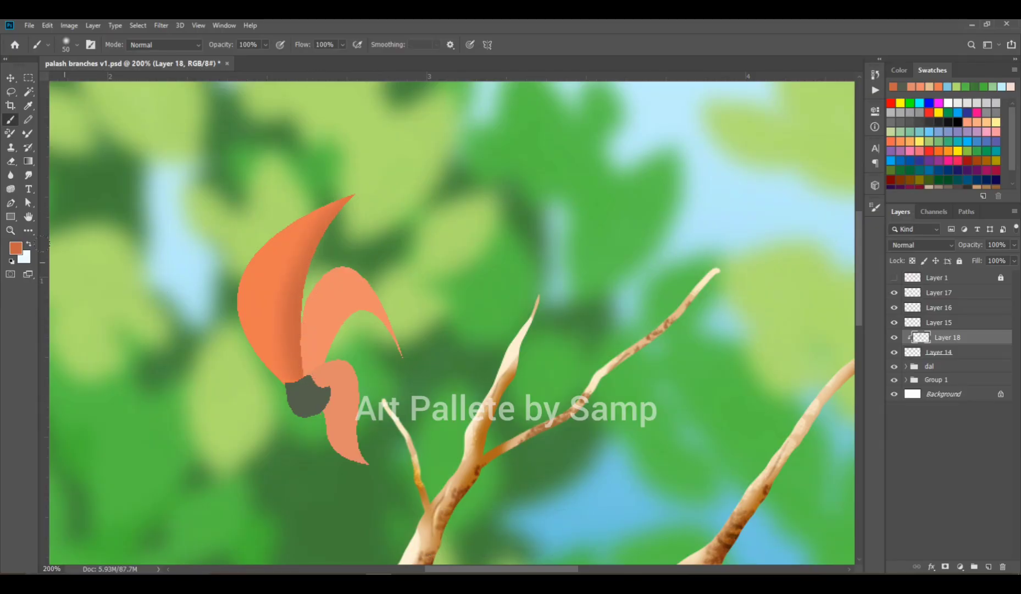
Step: Recolour the large petal's inner shading with #c77742 and set its layer to Color Burn at 77% opacity
{"action": "left_click", "coordinate": [16, 247]}
{"action": "left_click_drag", "start_coordinate": [828, 235], "coordinate": [828, 232]}
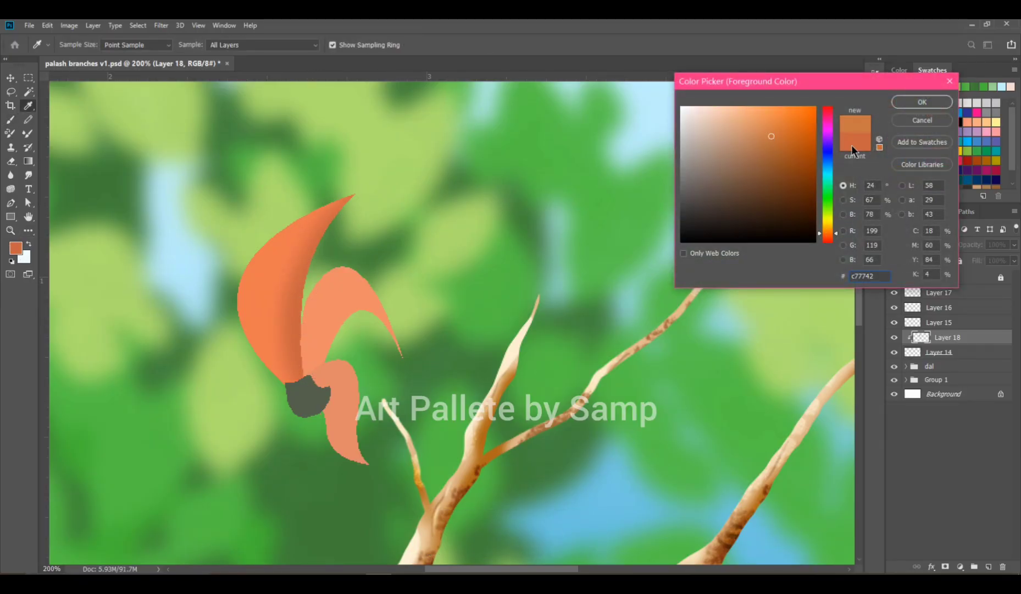
{"action": "left_click", "coordinate": [923, 120]}
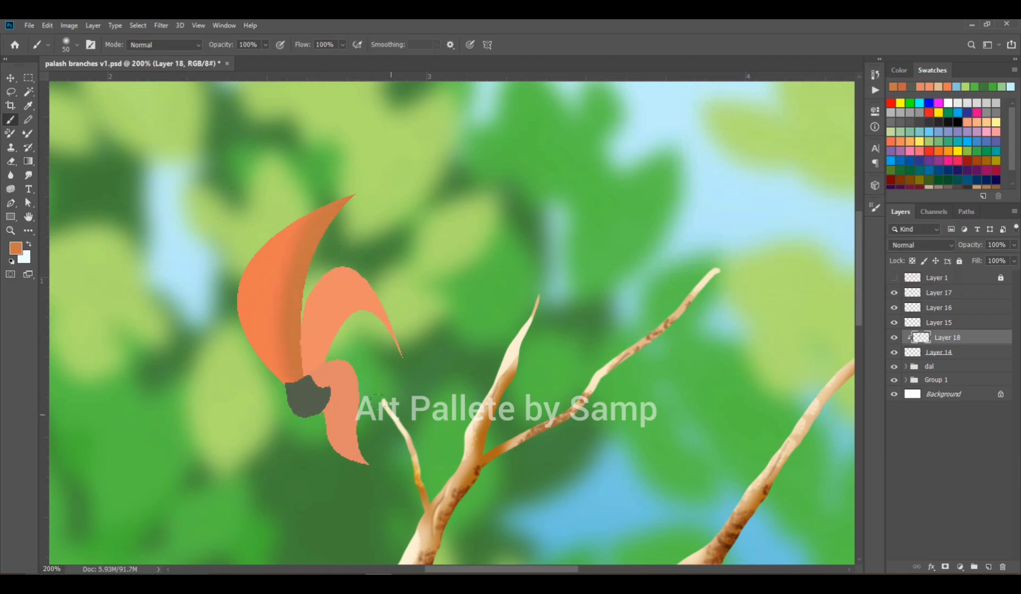
{"action": "key", "text": "e"}
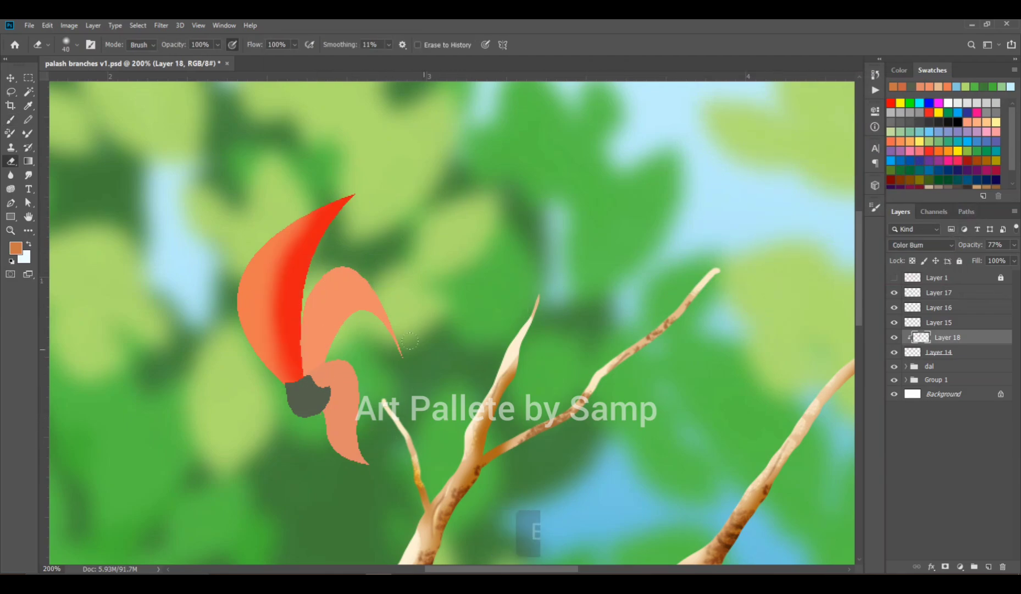
{"action": "left_click_drag", "start_coordinate": [387, 357], "coordinate": [467, 308]}
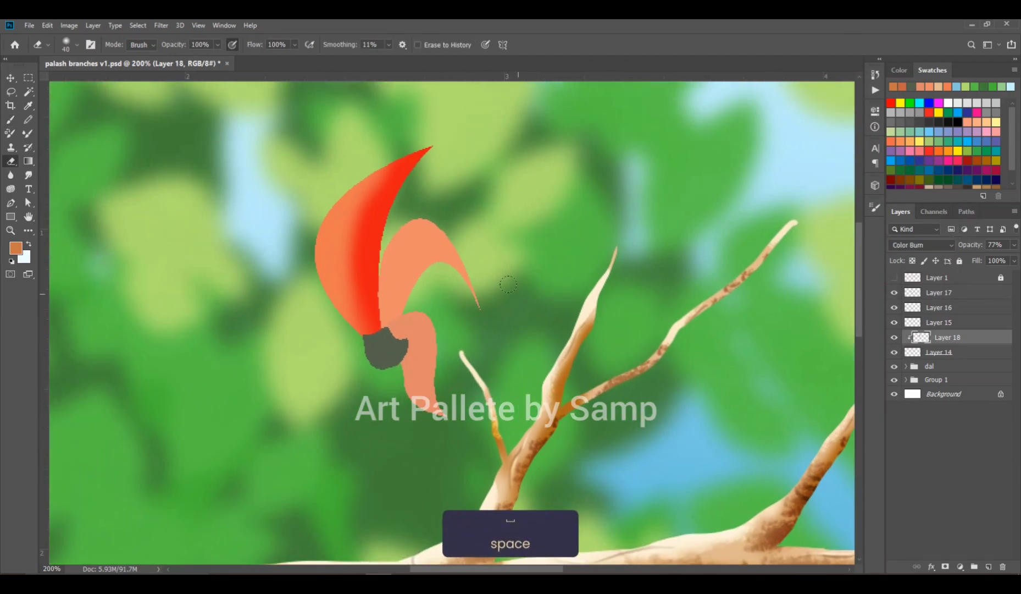
Step: Add another clipped layer above the shading and paint a light #ffa07e highlight along the large petal's outer edge
{"action": "left_click", "coordinate": [989, 567]}
{"action": "key", "text": "ctrl+alt+g"}
{"action": "key", "text": "b"}
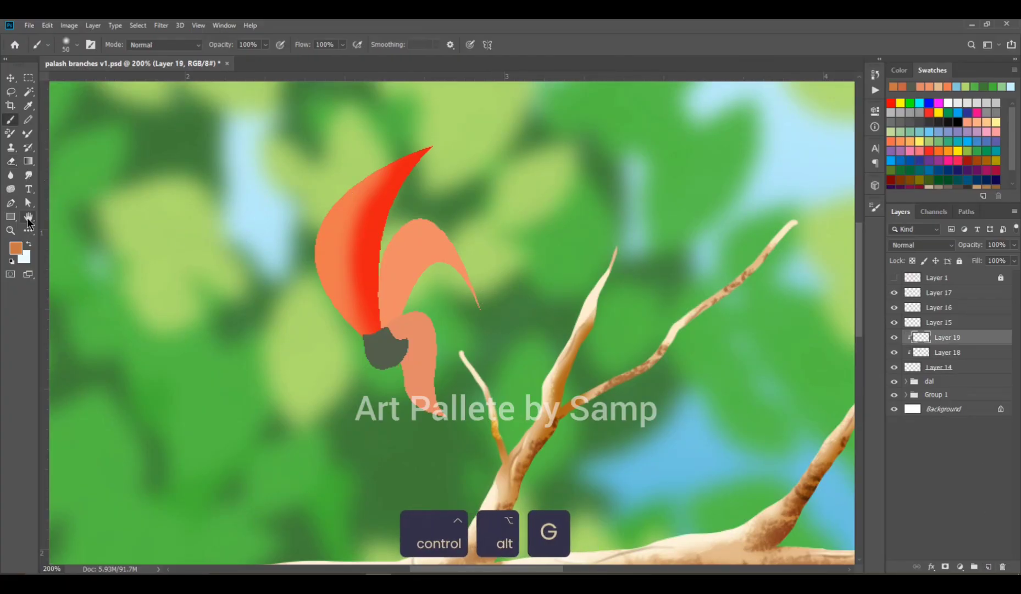
{"action": "left_click", "coordinate": [16, 248]}
{"action": "left_click", "coordinate": [769, 116]}
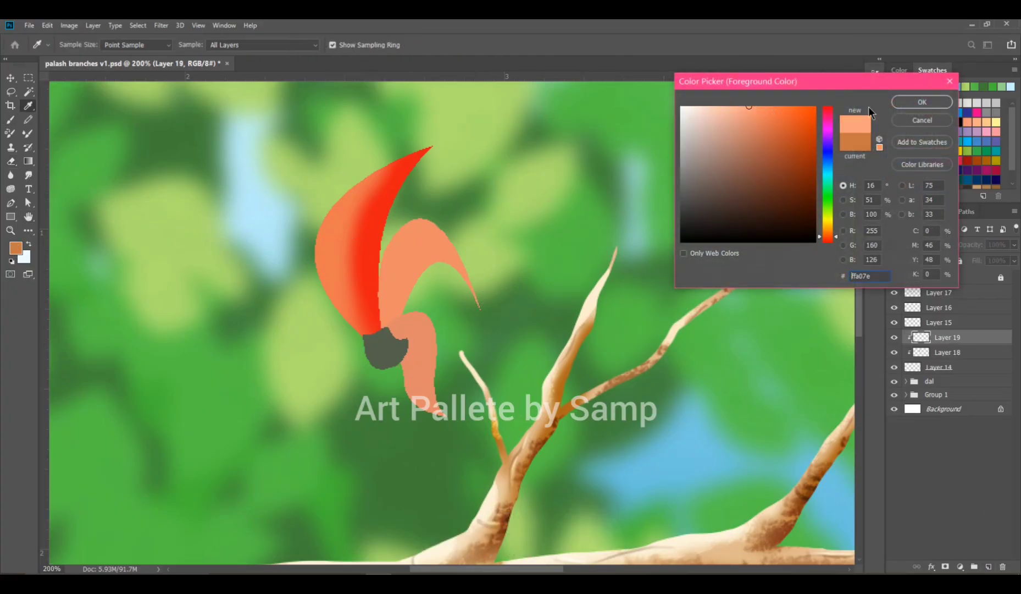
{"action": "key", "text": "Return"}
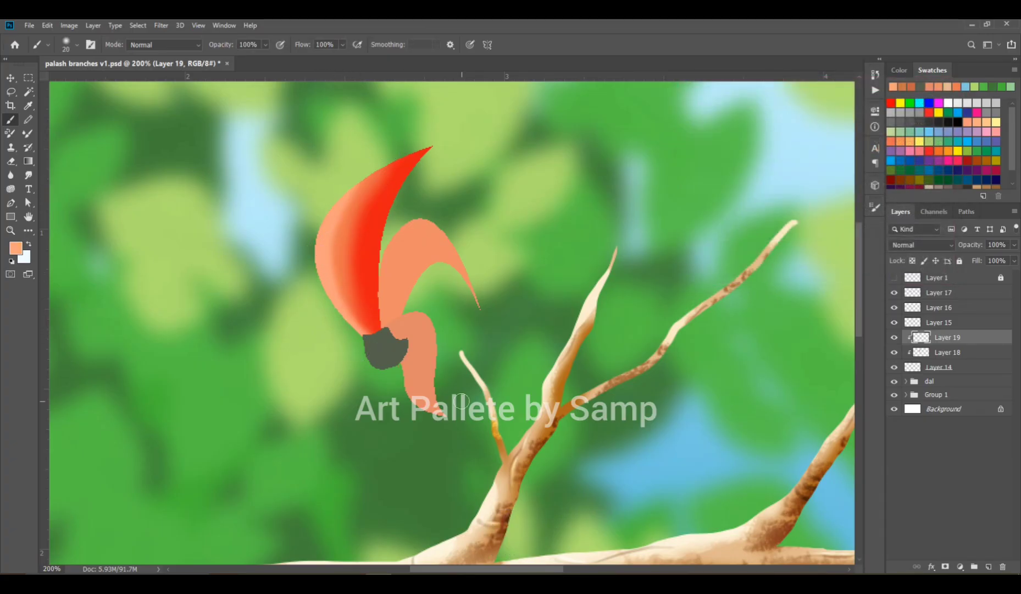
{"action": "key", "text": "e"}
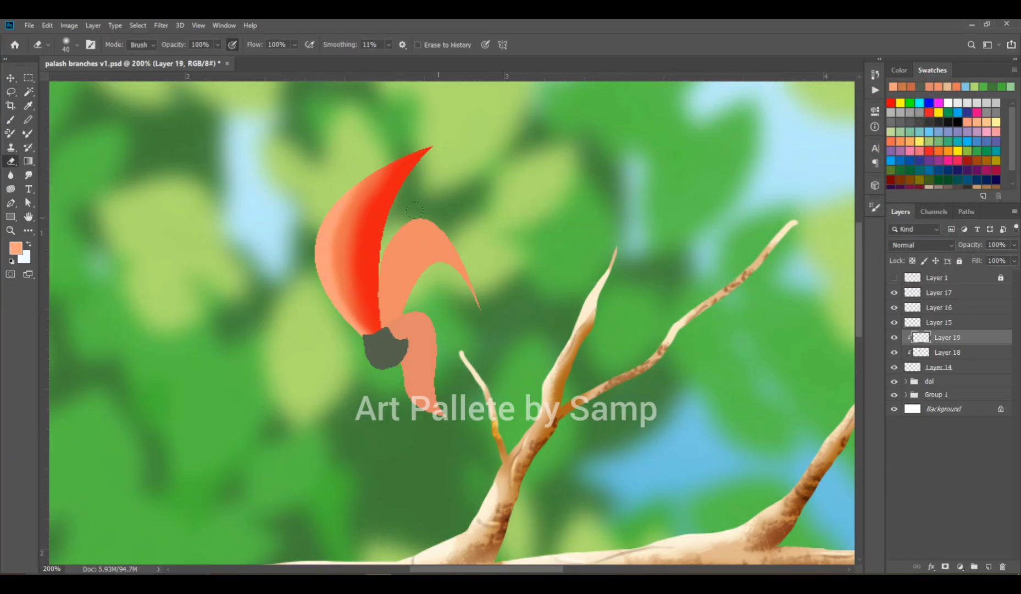
Step: Set the highlight layer's blend mode to Screen and its opacity to 84%
{"action": "left_click", "coordinate": [921, 248]}
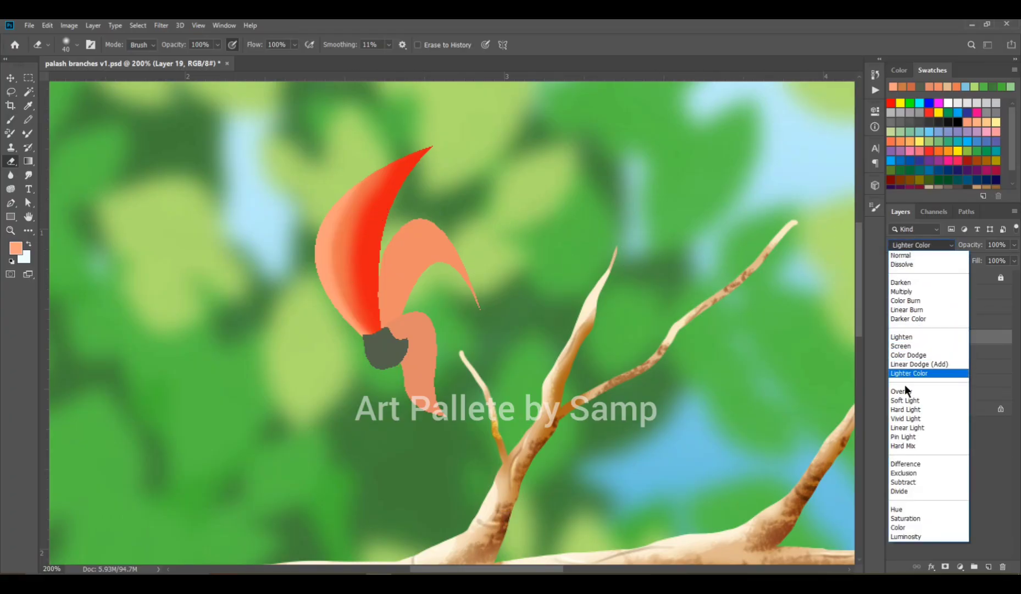
{"action": "left_click", "coordinate": [899, 346]}
{"action": "left_click_drag", "start_coordinate": [978, 248], "coordinate": [957, 250]}
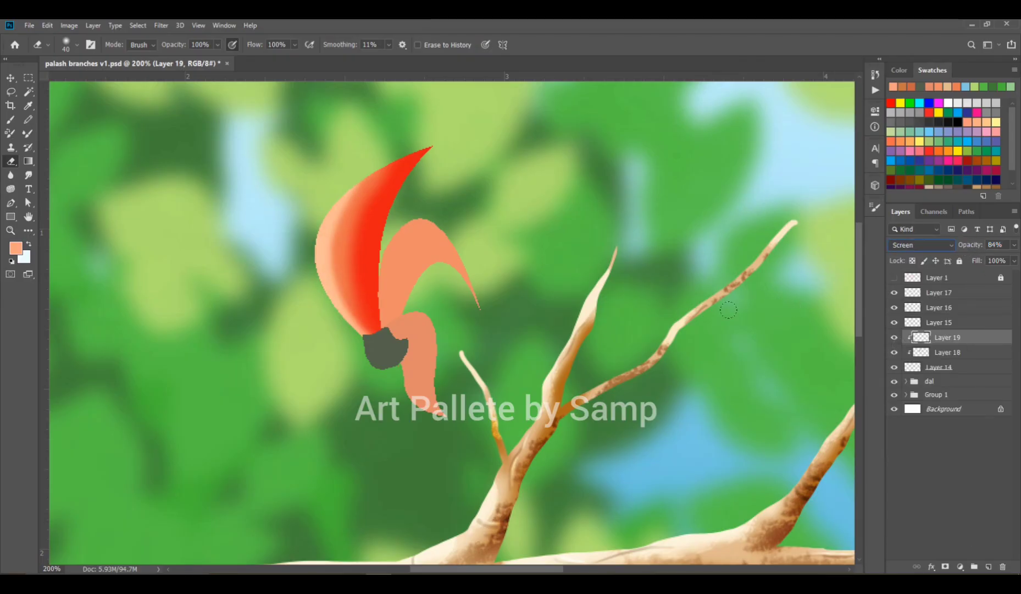
Step: Duplicate the flattened flower layer Group 6
{"action": "key", "text": "ctrl+minus"}
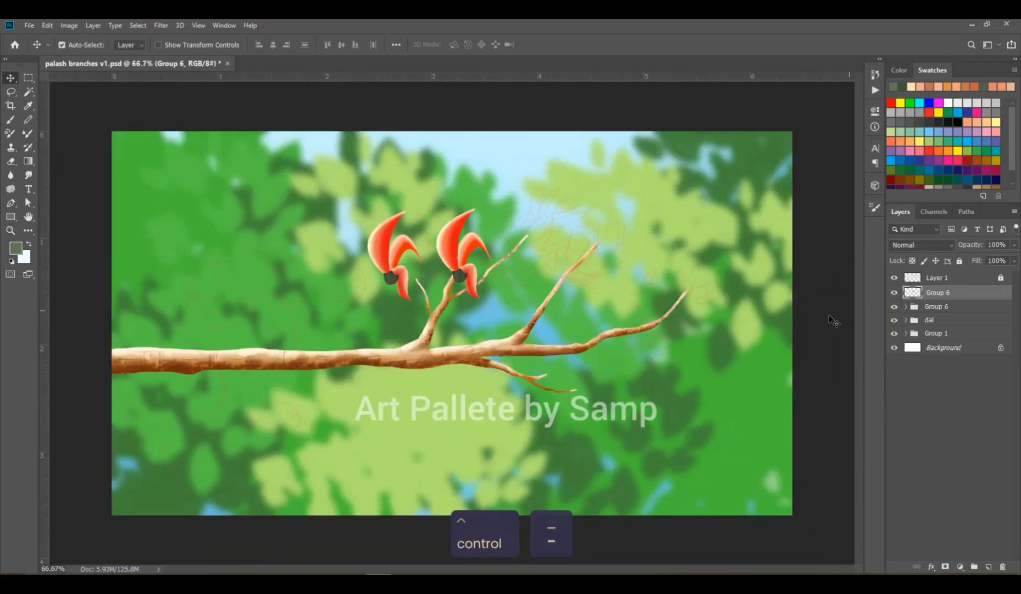
{"action": "key", "text": "b"}
{"action": "left_click", "coordinate": [501, 330], "text": "ctrl"}
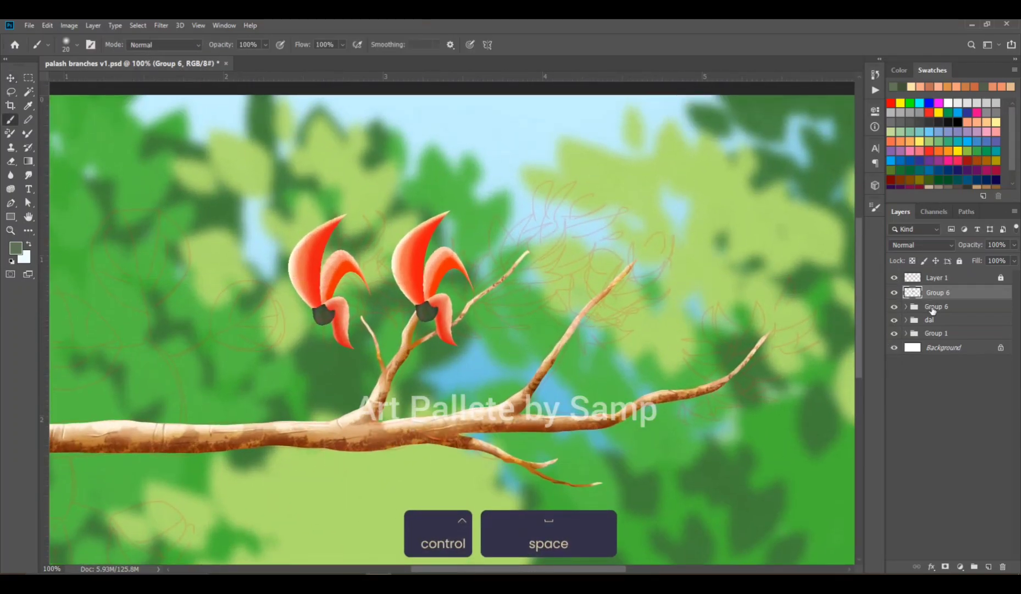
{"action": "left_click", "coordinate": [932, 310]}
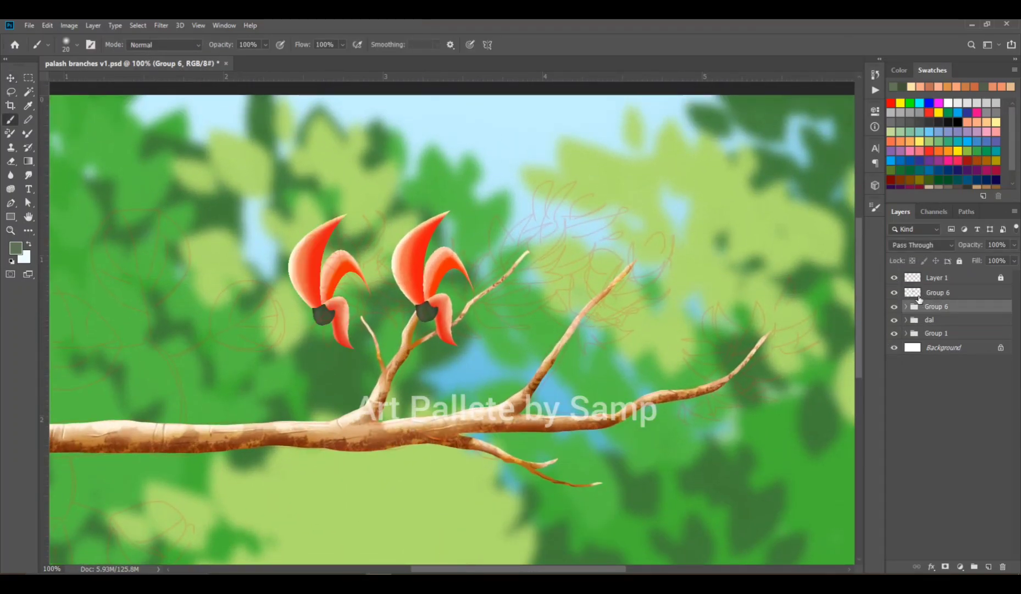
{"action": "key", "text": "ctrl+alt+e"}
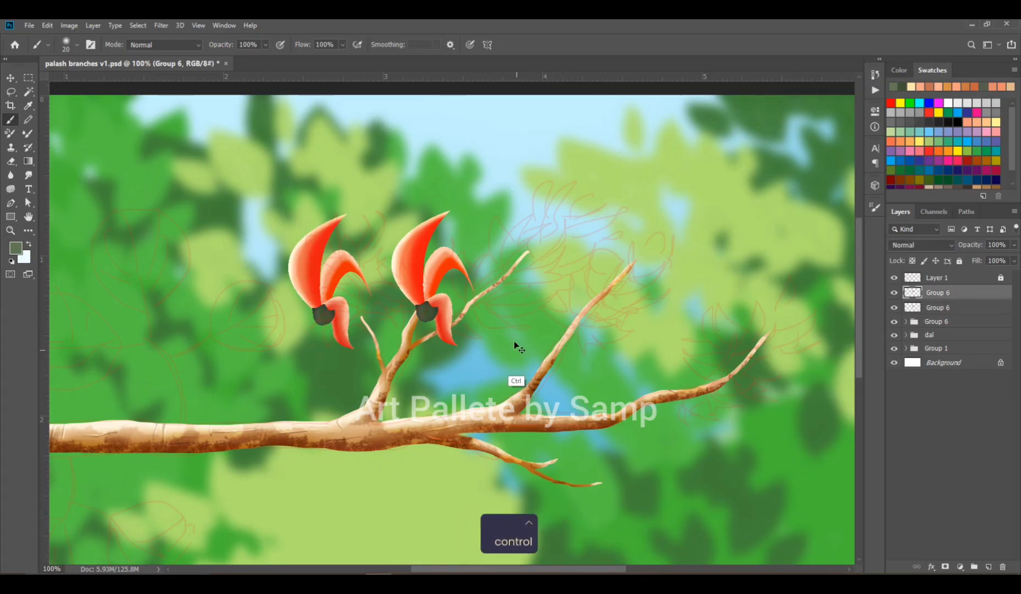
Step: Scale the duplicated flower to 47.85%, rotate it 20.24 degrees, and place it just above the upper twig
{"action": "key", "text": "ctrl+t"}
{"action": "left_click_drag", "start_coordinate": [423, 278], "coordinate": [498, 252]}
{"action": "left_click_drag", "start_coordinate": [549, 185], "coordinate": [505, 255]}
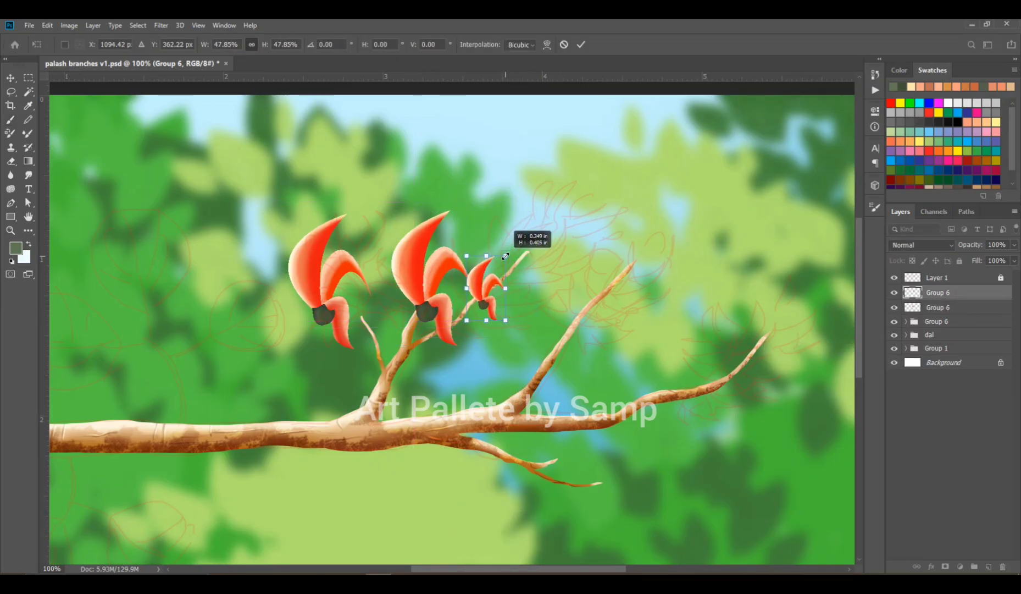
{"action": "left_click_drag", "start_coordinate": [483, 302], "coordinate": [472, 277]}
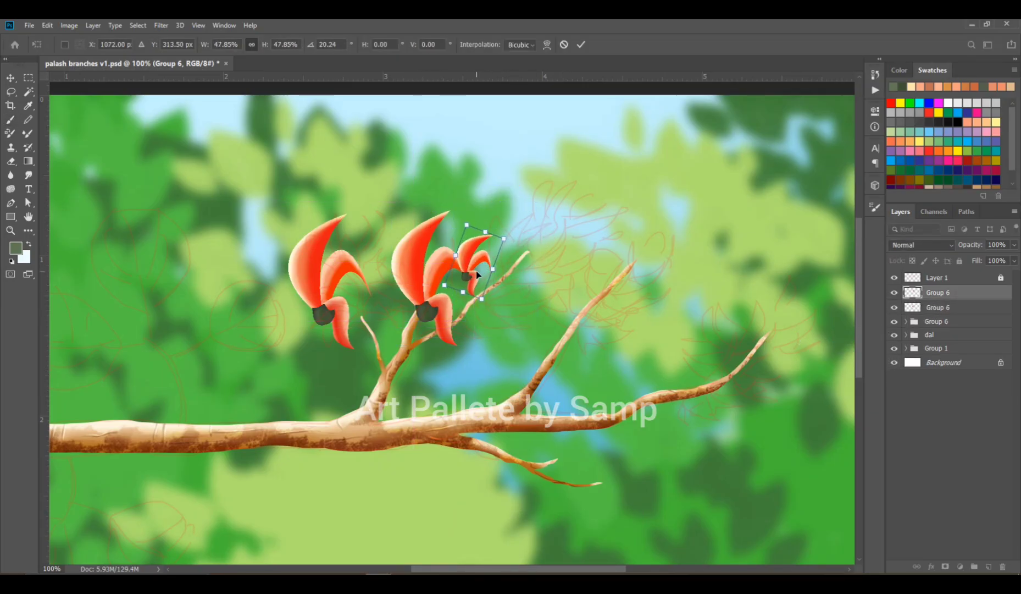
{"action": "key", "text": "Return"}
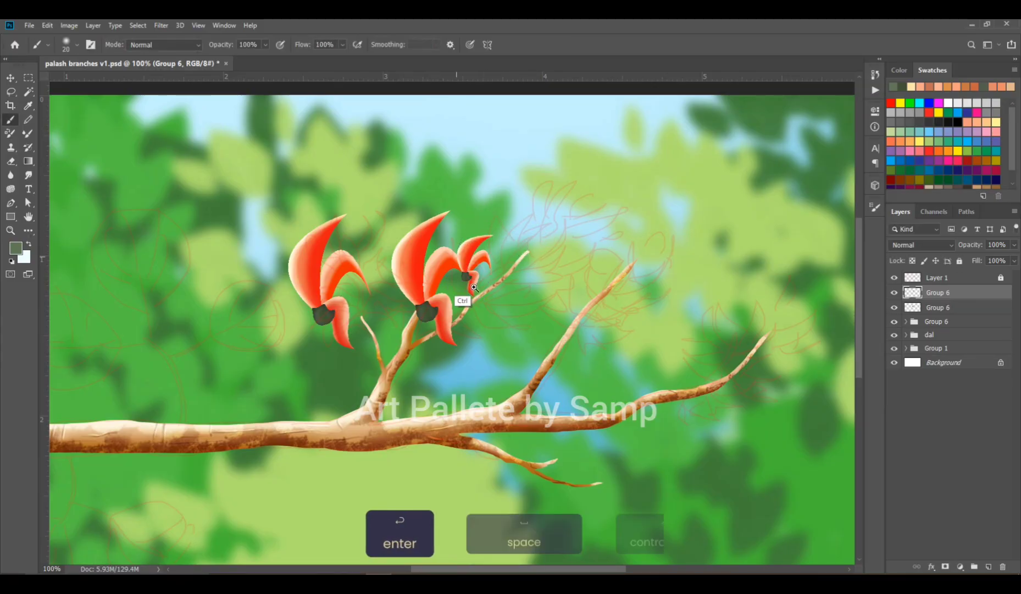
Step: Shift the small flower's hue to -13 with Hue/Saturation
{"action": "left_click", "coordinate": [454, 252], "text": "ctrl"}
{"action": "key", "text": "ctrl+u"}
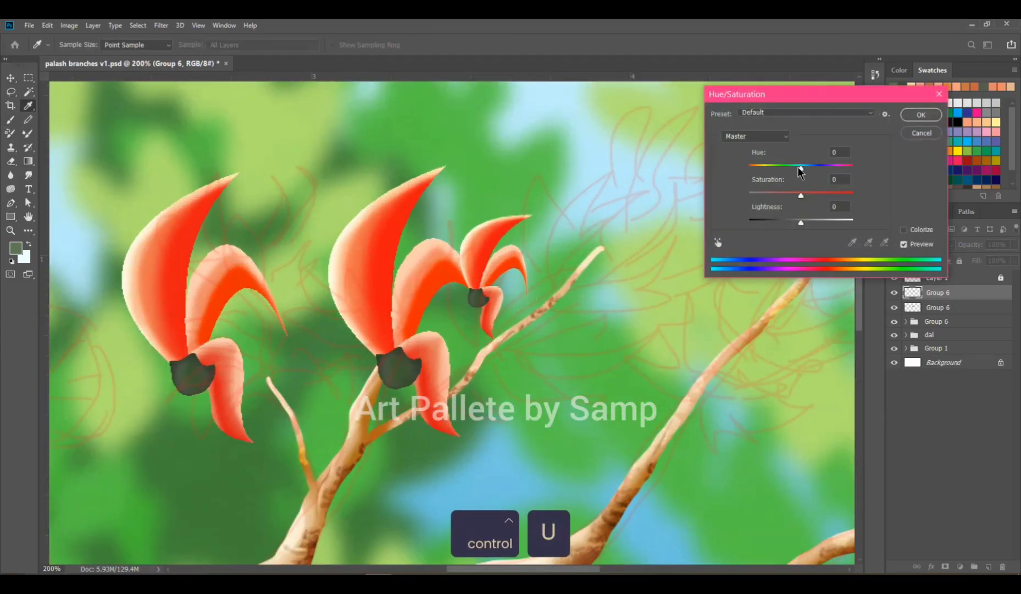
{"action": "left_click_drag", "start_coordinate": [799, 168], "coordinate": [795, 169]}
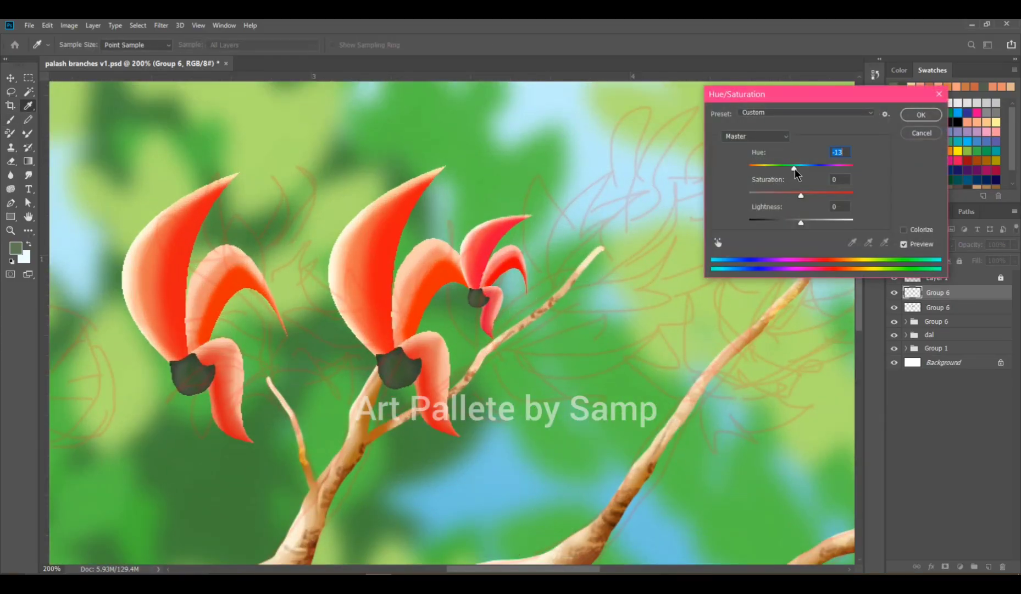
{"action": "left_click", "coordinate": [922, 115]}
Step: Scale the remaining large orange flower to 42.57%, rotate it -14.57 degrees, and place it up the twig beside the pink flower
{"action": "key", "text": "alt+bracketleft"}
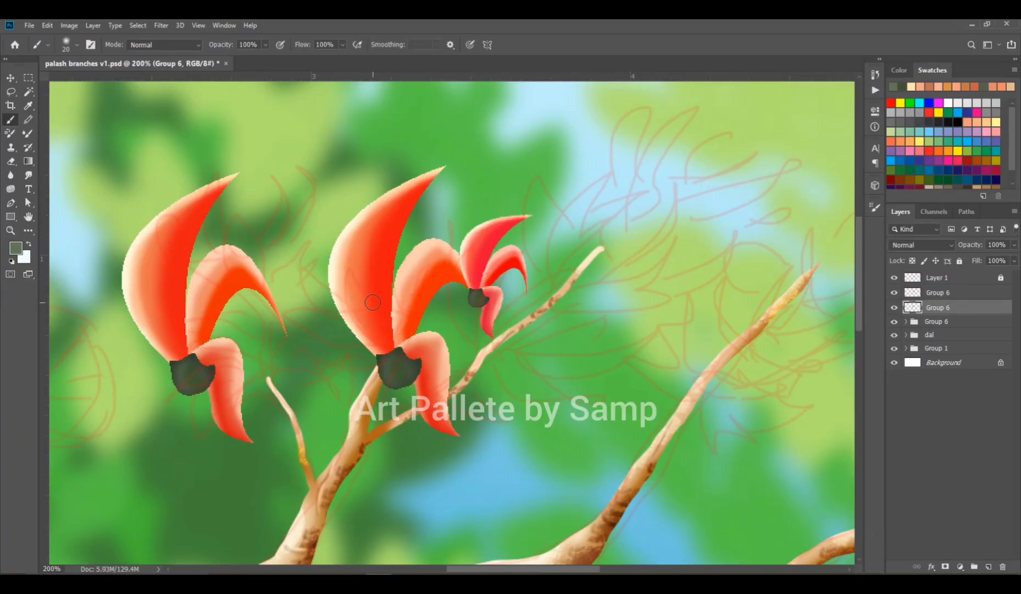
{"action": "key", "text": "ctrl+t"}
{"action": "left_click_drag", "start_coordinate": [375, 296], "coordinate": [474, 276]}
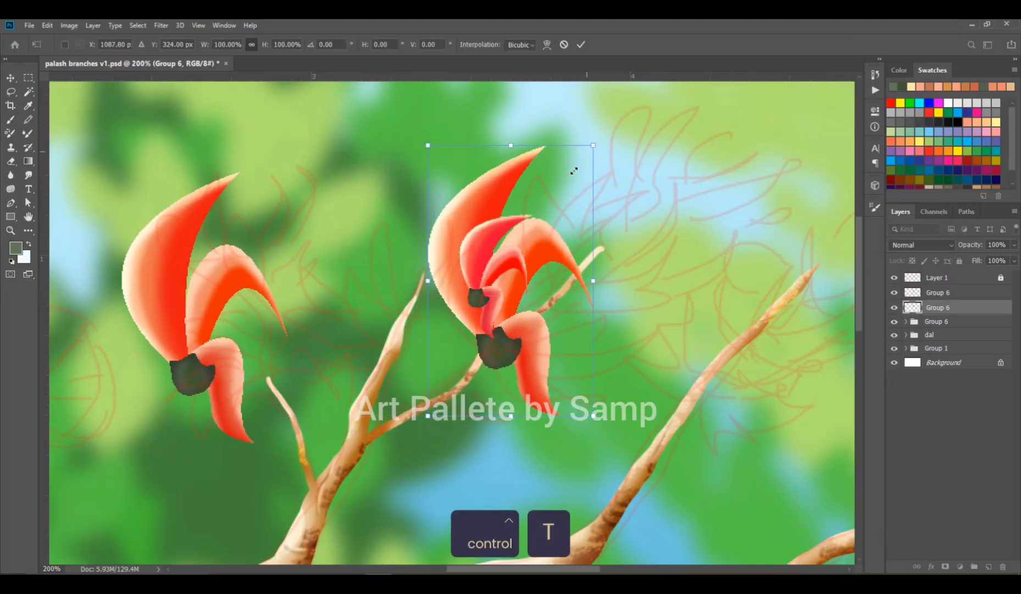
{"action": "left_click_drag", "start_coordinate": [574, 171], "coordinate": [500, 297]}
{"action": "left_click_drag", "start_coordinate": [447, 359], "coordinate": [518, 257]}
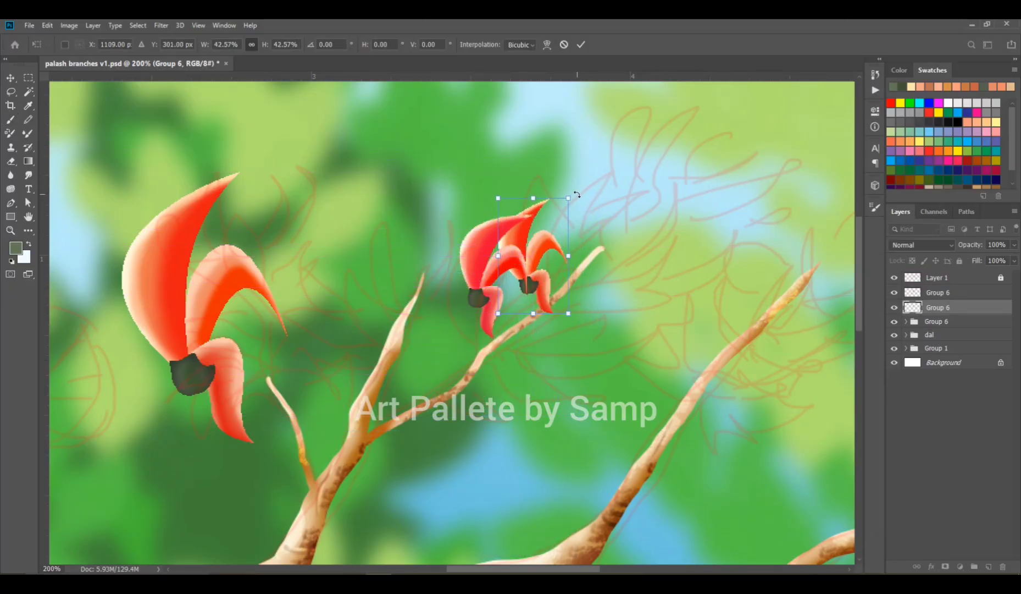
{"action": "left_click_drag", "start_coordinate": [582, 195], "coordinate": [565, 185]}
{"action": "left_click_drag", "start_coordinate": [538, 239], "coordinate": [550, 217]}
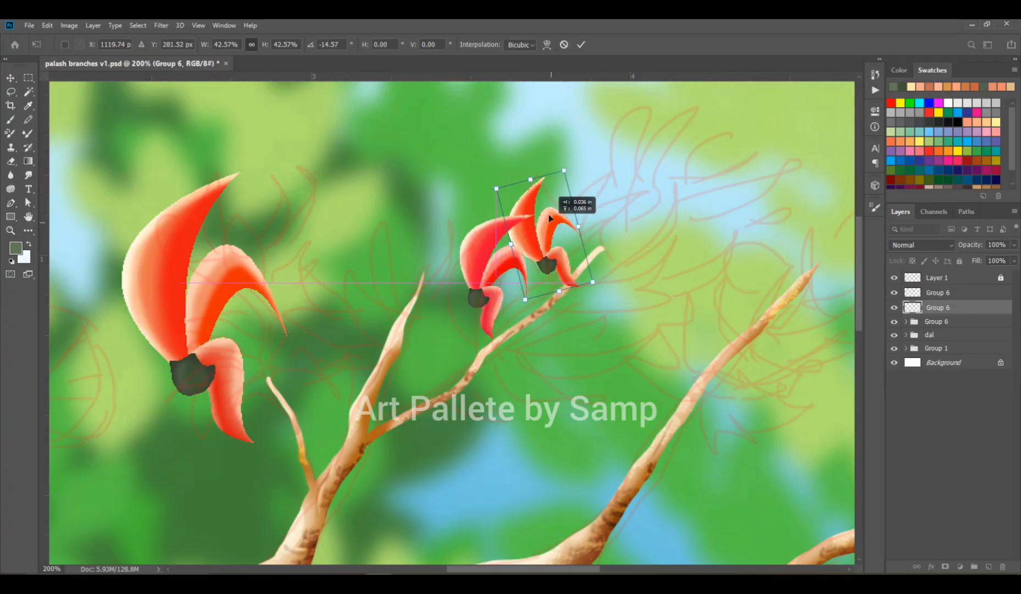
{"action": "key", "text": "Return"}
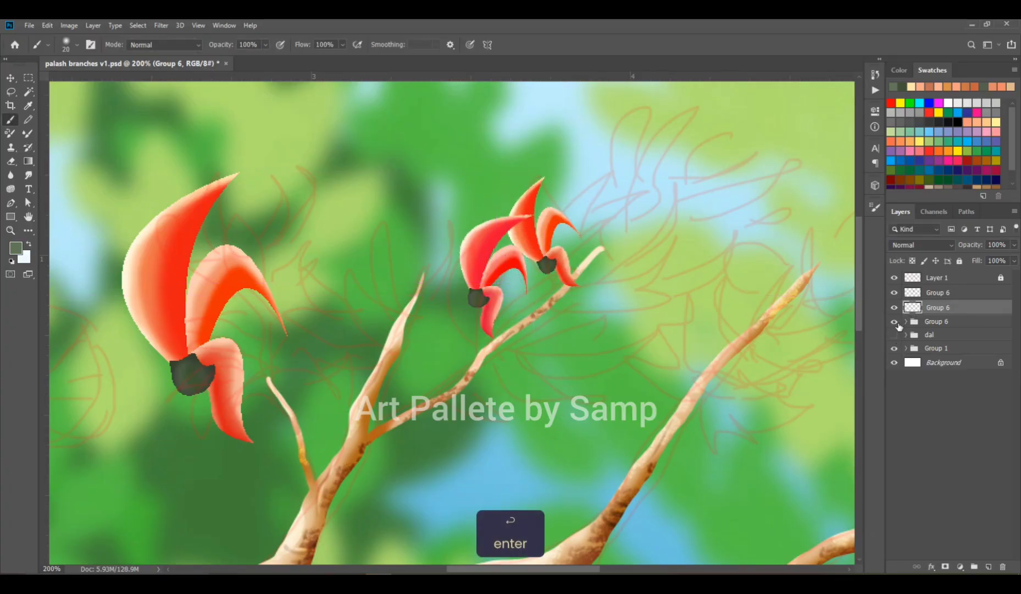
Step: Hide the original flower folder Group 6, keeping the dal branch folder visible
{"action": "left_click", "coordinate": [894, 335]}
{"action": "left_click", "coordinate": [894, 321]}
Step: Duplicate the small pink flower and place a slightly reduced copy above the twig tip, beyond the orange flower
{"action": "left_click", "coordinate": [943, 296]}
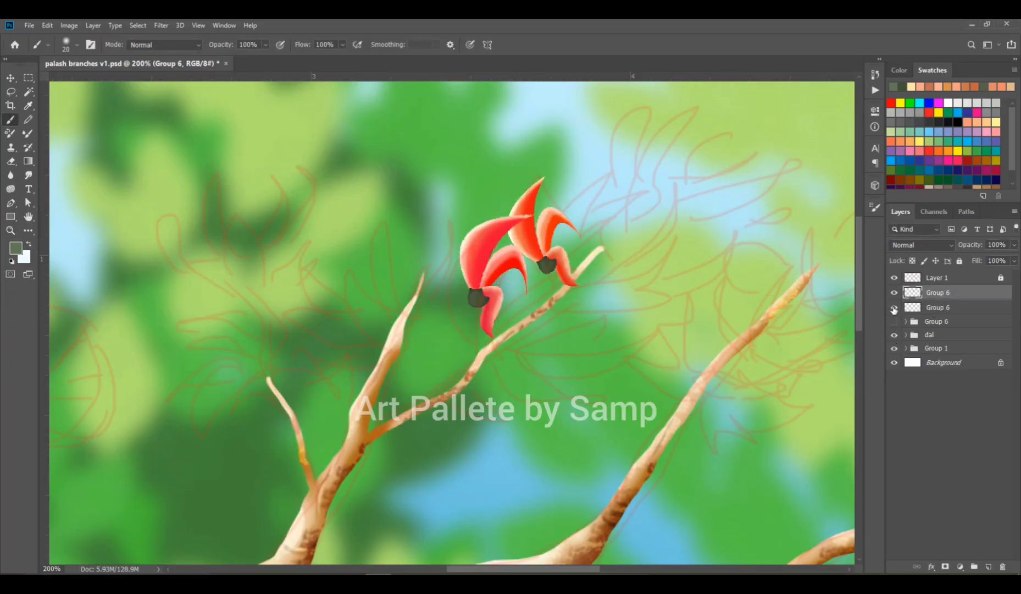
{"action": "key", "text": "ctrl+c"}
{"action": "key", "text": "ctrl+shift+v"}
{"action": "key", "text": "ctrl+t"}
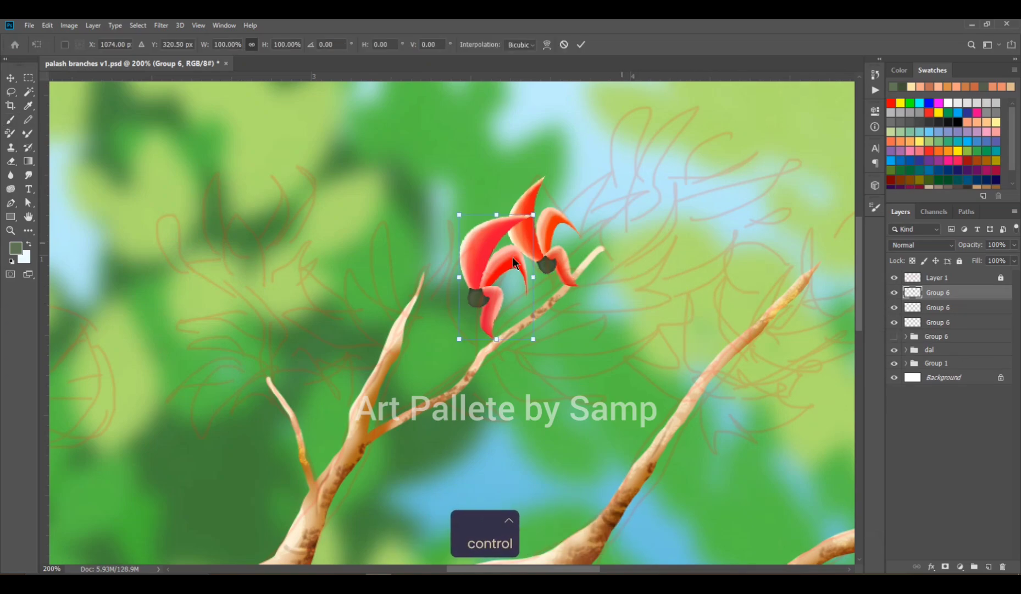
{"action": "left_click_drag", "start_coordinate": [532, 227], "coordinate": [585, 193]}
{"action": "mouse_move", "coordinate": [627, 159]}
{"action": "left_mouse_down"}
{"action": "mouse_move", "coordinate": [602, 163]}
{"action": "mouse_move", "coordinate": [613, 161]}
{"action": "left_mouse_up"}
{"action": "key", "text": "Return"}
Step: Duplicate the pink flower again, rotate the copy -49.71 degrees, and place it lower on the same twig
{"action": "left_click", "coordinate": [946, 309]}
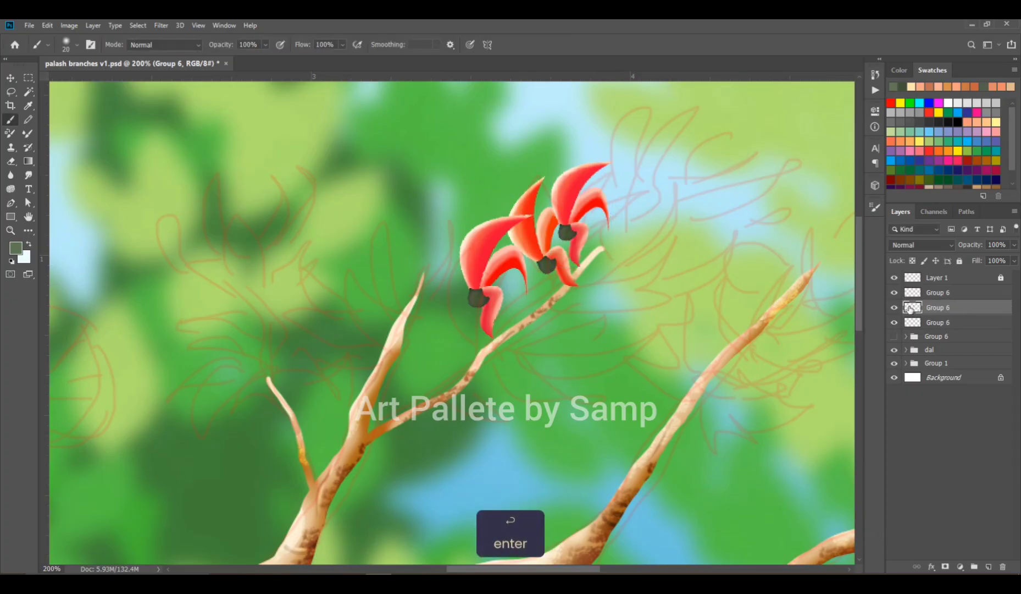
{"action": "key", "text": "ctrl+c"}
{"action": "key", "text": "ctrl+v"}
{"action": "key", "text": "ctrl+t"}
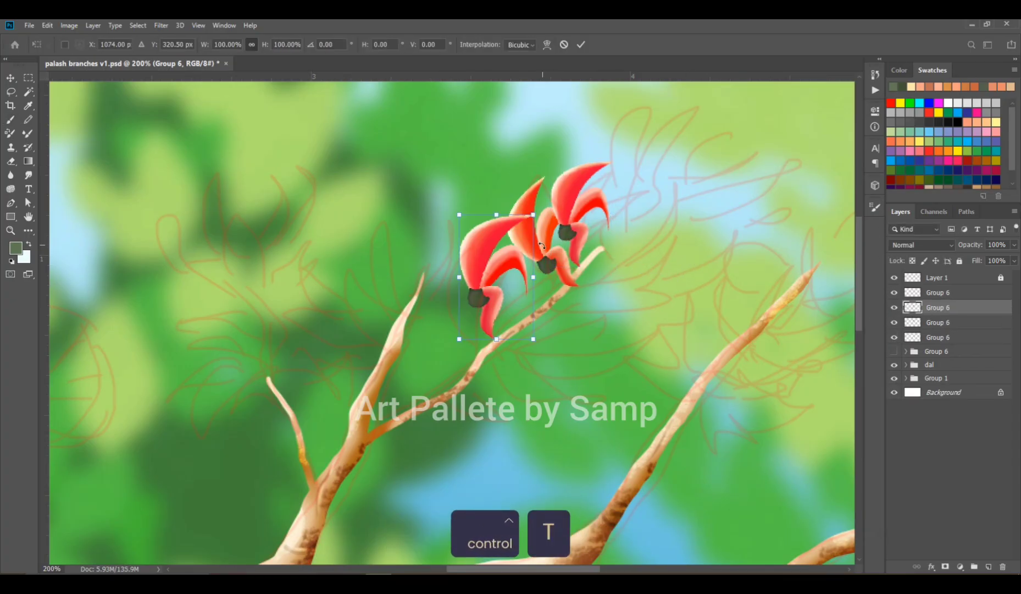
{"action": "mouse_move", "coordinate": [537, 255]}
{"action": "left_mouse_down"}
{"action": "mouse_move", "coordinate": [594, 214]}
{"action": "mouse_move", "coordinate": [539, 254]}
{"action": "left_mouse_up"}
{"action": "left_click_drag", "start_coordinate": [475, 263], "coordinate": [445, 352]}
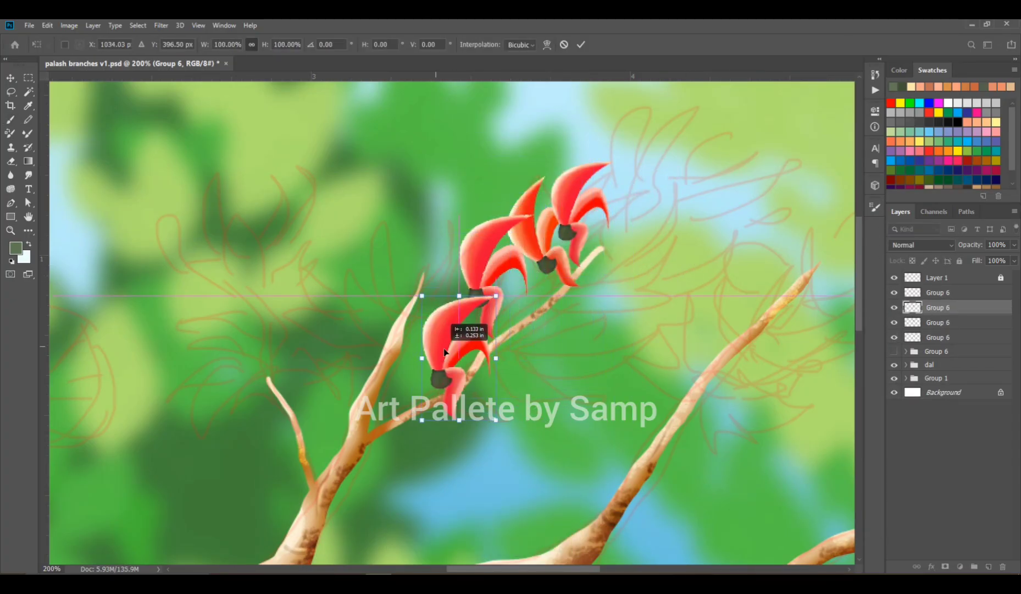
{"action": "left_click_drag", "start_coordinate": [509, 297], "coordinate": [445, 269]}
{"action": "left_click_drag", "start_coordinate": [441, 369], "coordinate": [460, 292]}
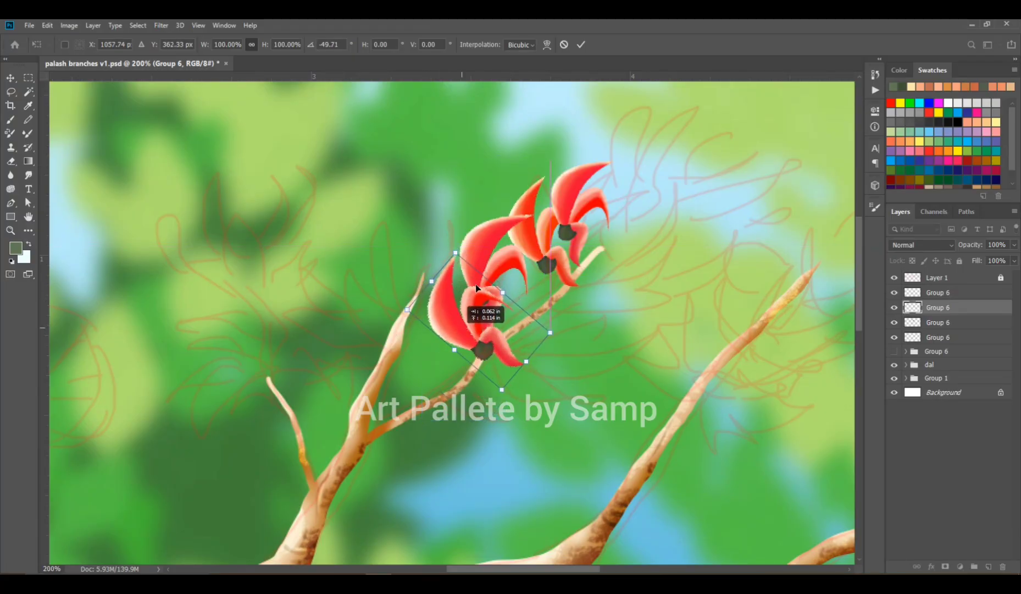
{"action": "key", "text": "Return"}
{"action": "key", "text": "Return"}
Step: Duplicate the orange flower, bring the copy above the other flower layers, and place it slightly reduced at the top of the cluster
{"action": "left_click", "coordinate": [942, 338]}
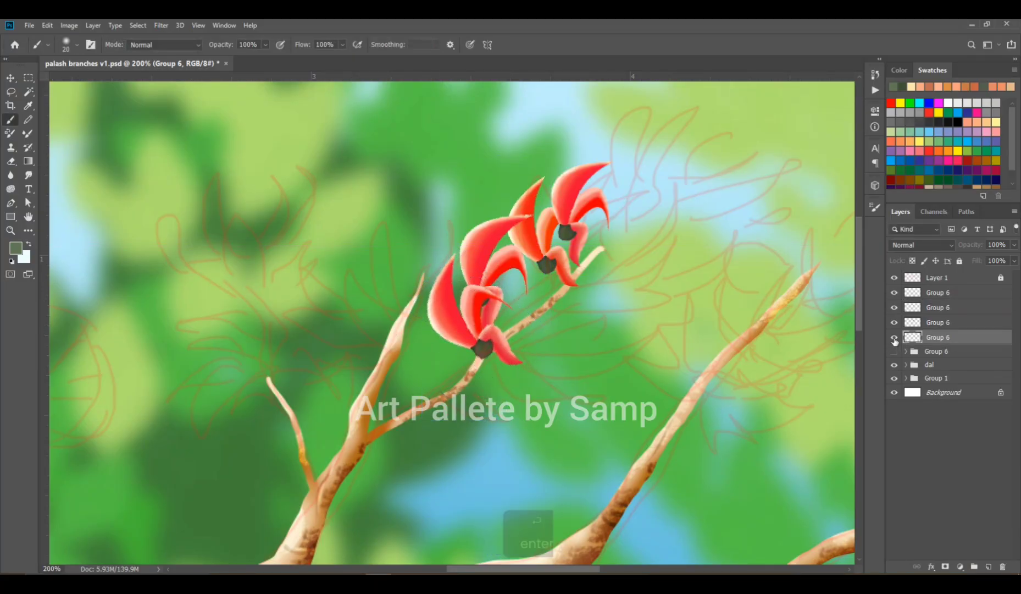
{"action": "key", "text": "ctrl+c"}
{"action": "key", "text": "ctrl+shift+v"}
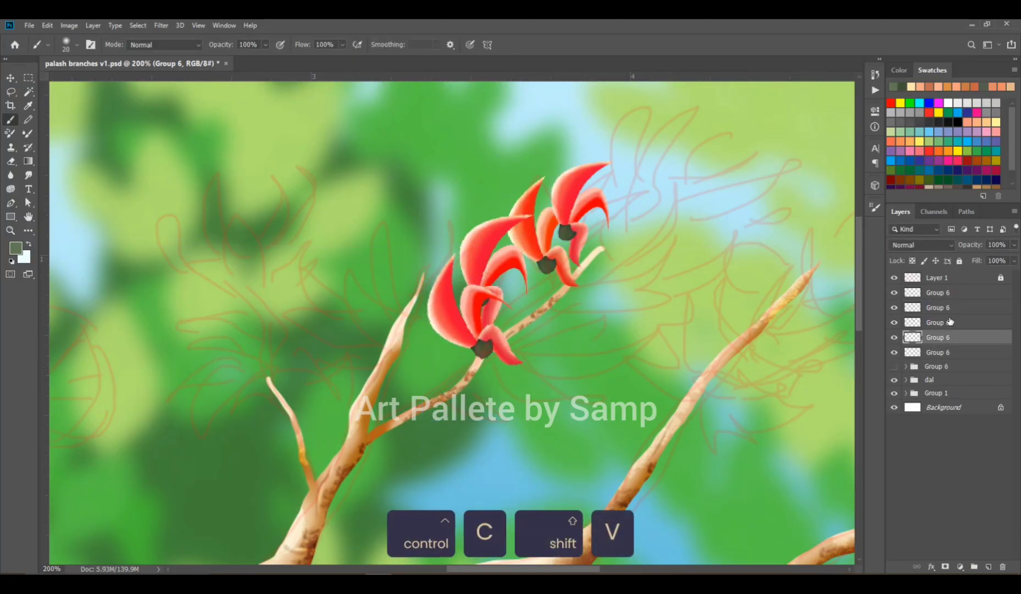
{"action": "left_click_drag", "start_coordinate": [954, 295], "coordinate": [954, 297]}
{"action": "key", "text": "ctrl+t"}
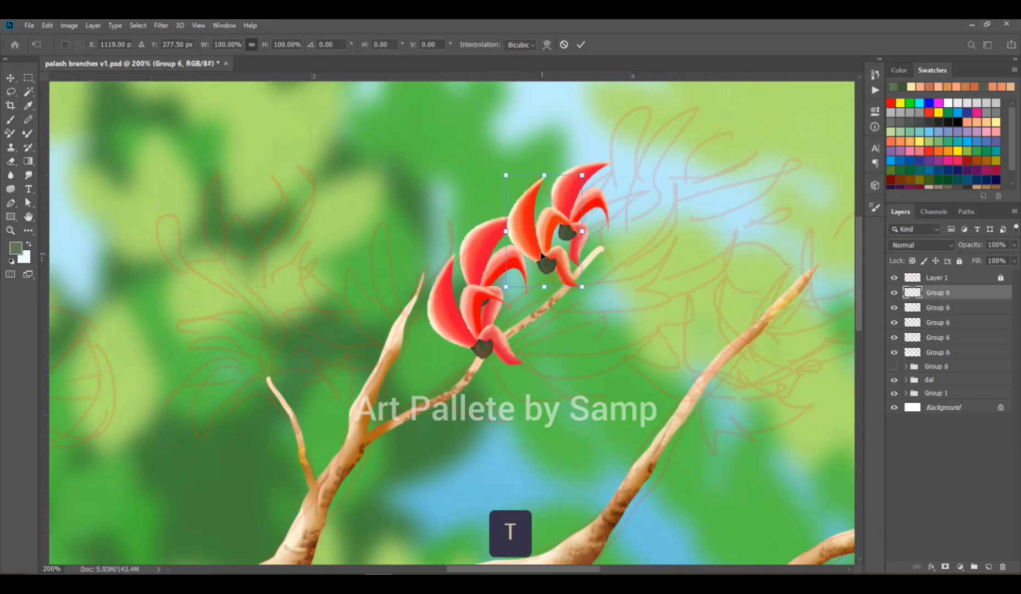
{"action": "left_click_drag", "start_coordinate": [561, 241], "coordinate": [592, 177]}
{"action": "left_click_drag", "start_coordinate": [635, 110], "coordinate": [629, 116]}
{"action": "key", "text": "Return"}
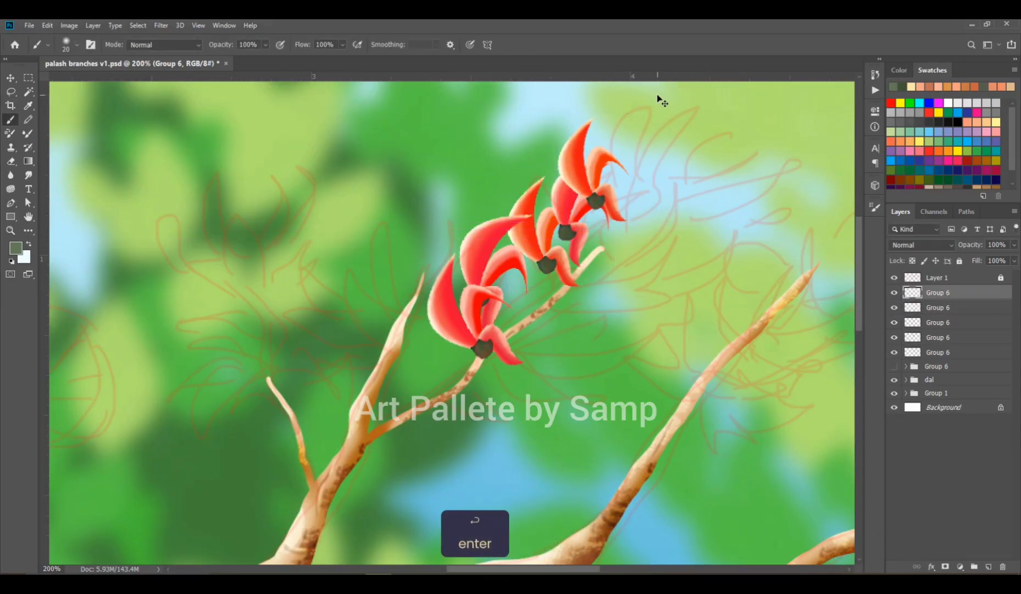
Step: Move the middle pink flower up behind the lower orange flower and rotate it -81.82 degrees so its petals point outward
{"action": "key", "text": "ctrl+minus"}
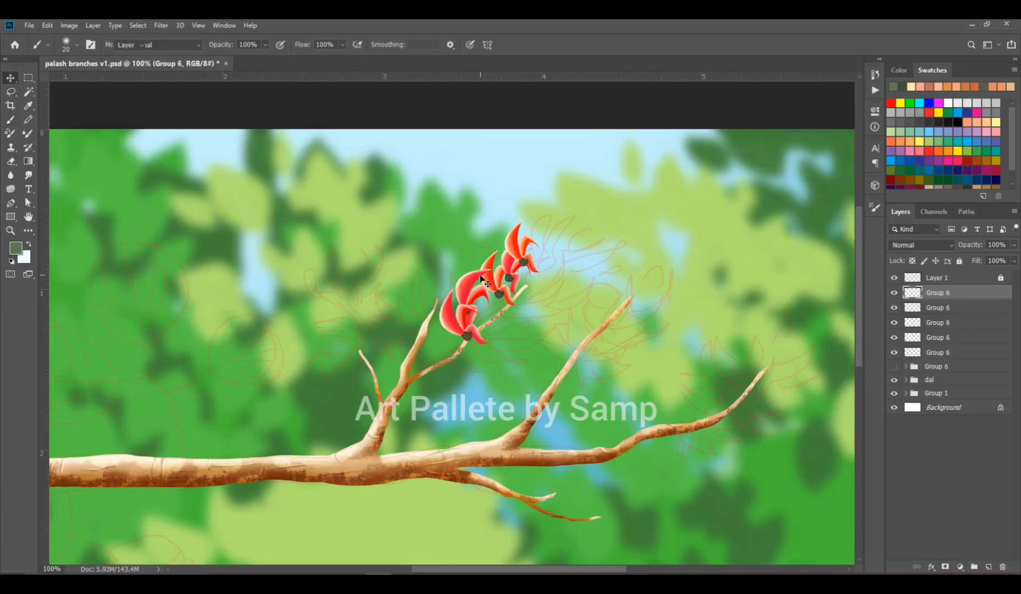
{"action": "key", "text": "v"}
{"action": "left_click_drag", "start_coordinate": [470, 285], "coordinate": [477, 275]}
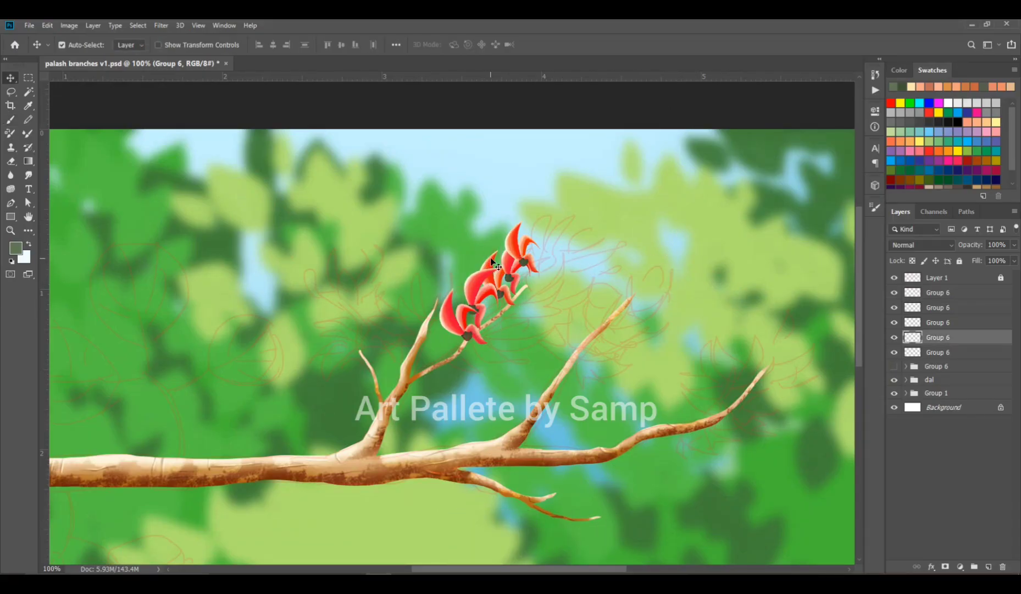
{"action": "left_click_drag", "start_coordinate": [476, 291], "coordinate": [459, 325]}
{"action": "key", "text": "ctrl+t"}
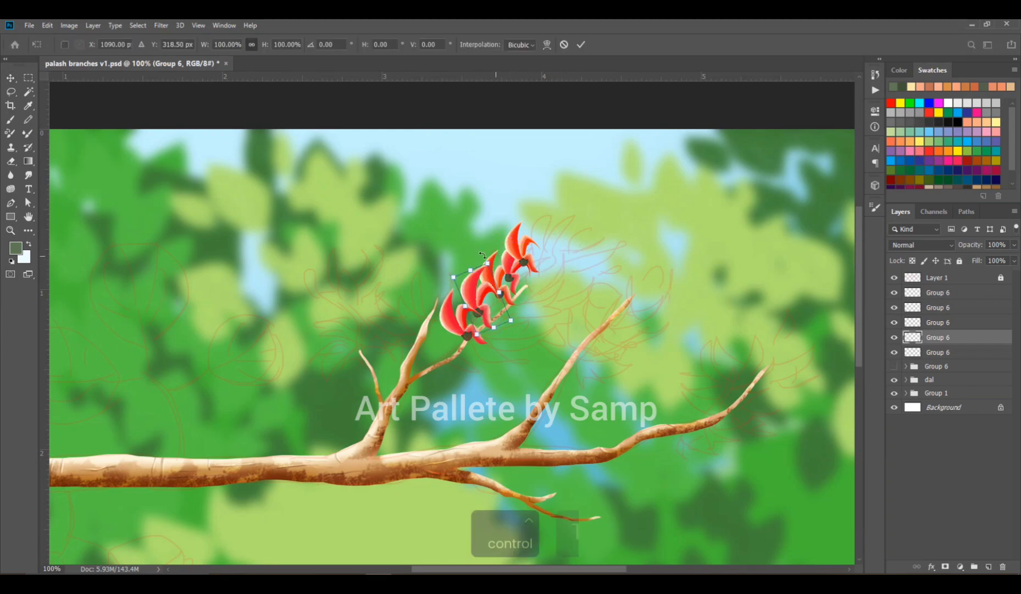
{"action": "left_click", "coordinate": [486, 306], "text": "ctrl"}
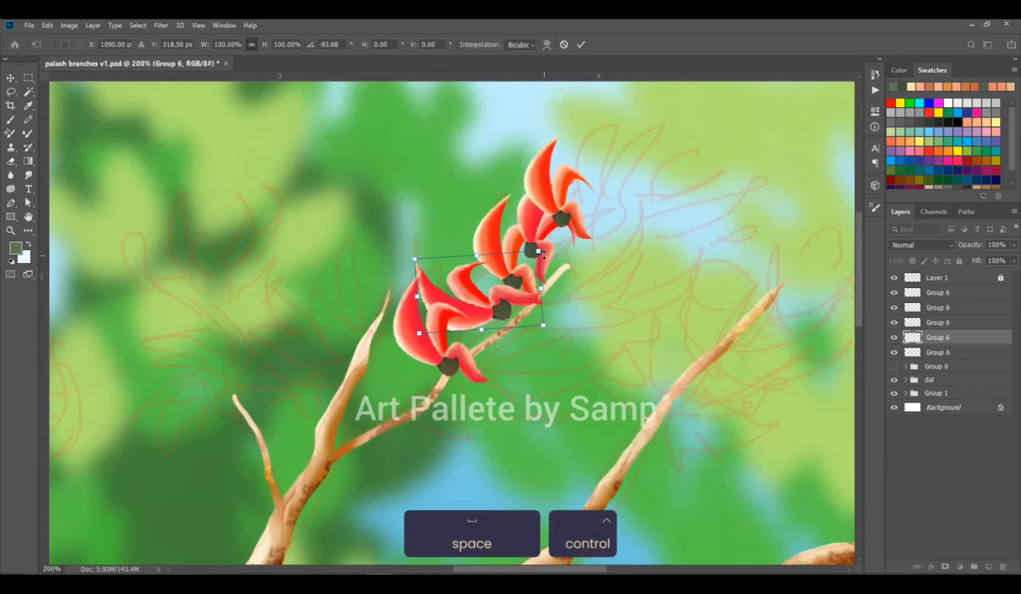
{"action": "left_click_drag", "start_coordinate": [552, 245], "coordinate": [565, 295]}
{"action": "left_click_drag", "start_coordinate": [477, 318], "coordinate": [480, 279]}
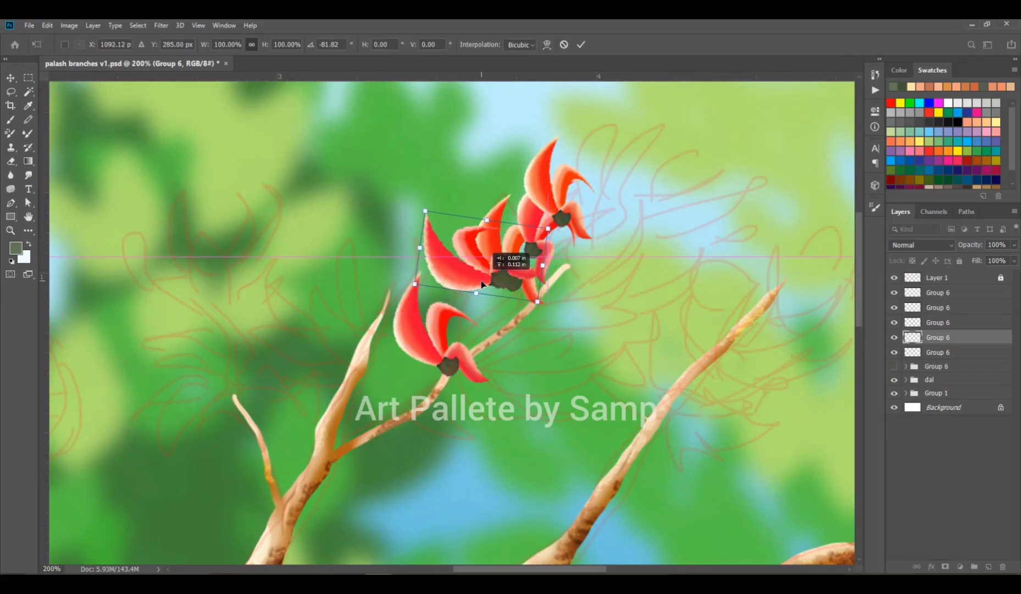
{"action": "key", "text": "Return"}
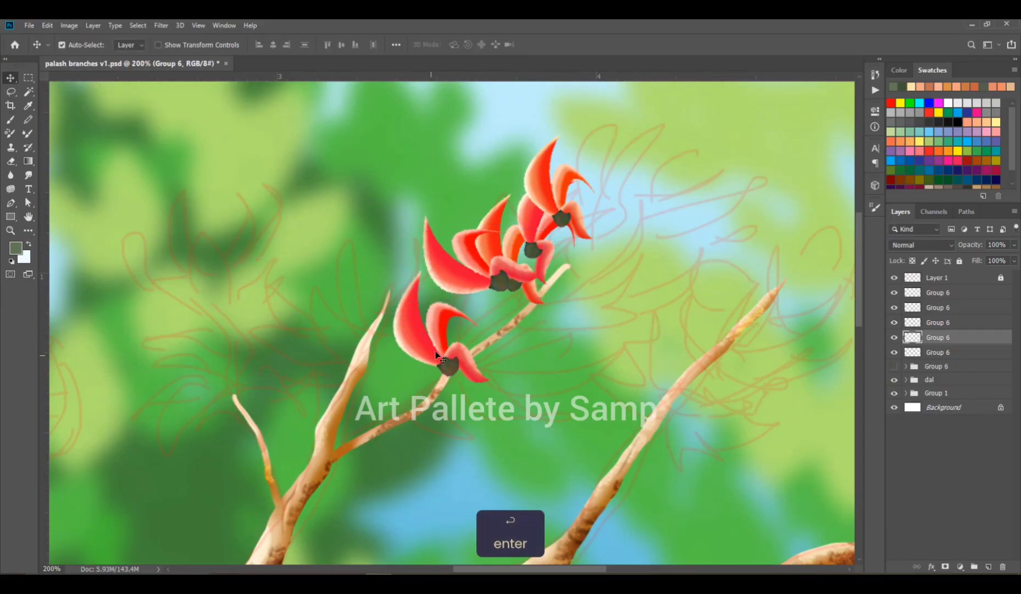
Step: Move the lowest pink flower up against the cluster, and nudge the topmost orange flower and stretch its height to 112.44%
{"action": "left_click_drag", "start_coordinate": [436, 352], "coordinate": [475, 328]}
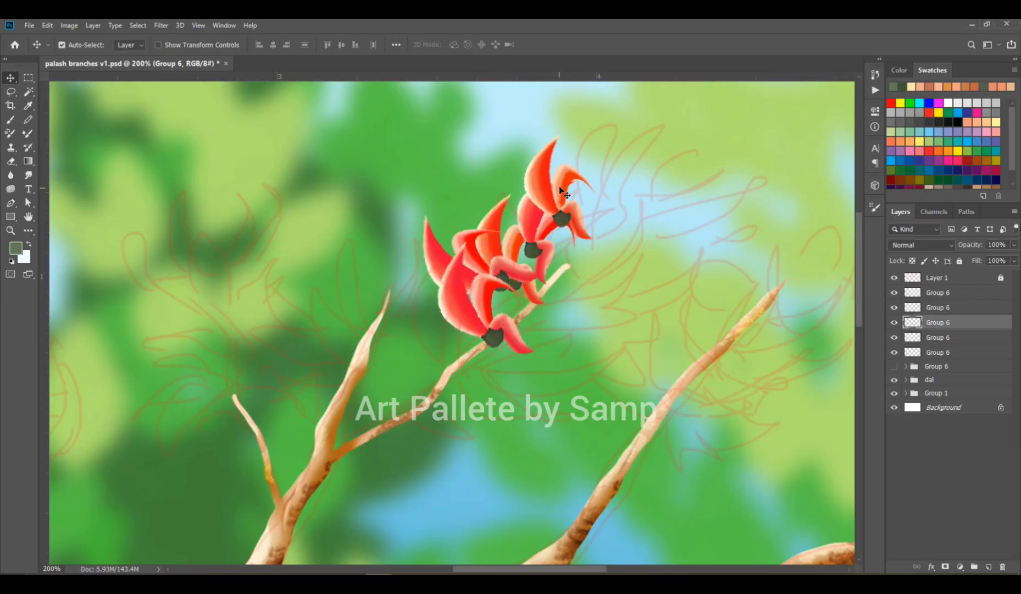
{"action": "mouse_move", "coordinate": [560, 186]}
{"action": "left_mouse_down"}
{"action": "mouse_move", "coordinate": [572, 176]}
{"action": "mouse_move", "coordinate": [569, 194]}
{"action": "left_mouse_up"}
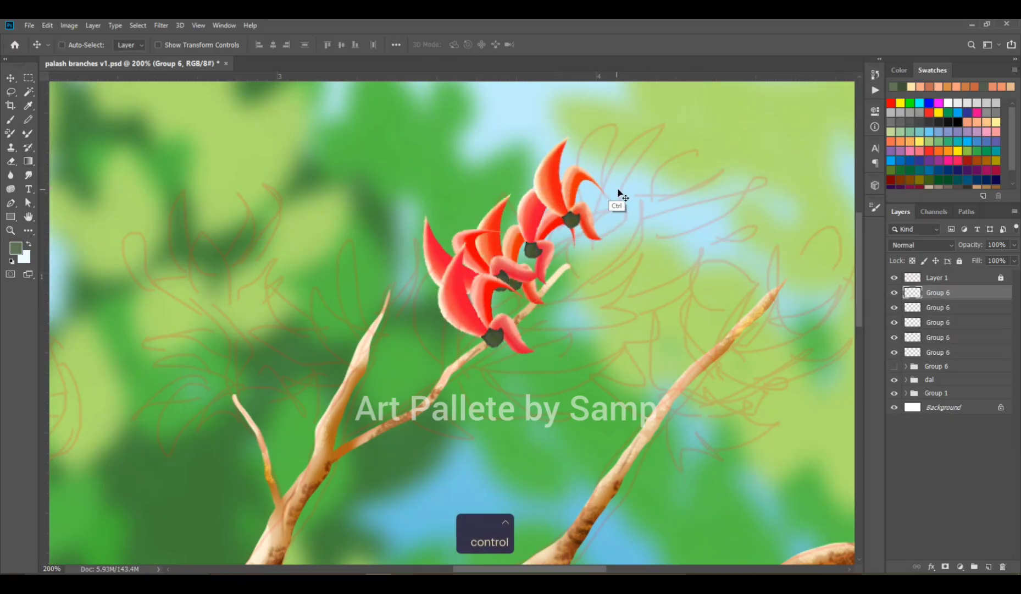
{"action": "key", "text": "ctrl+t"}
{"action": "left_click_drag", "start_coordinate": [569, 135], "coordinate": [562, 114]}
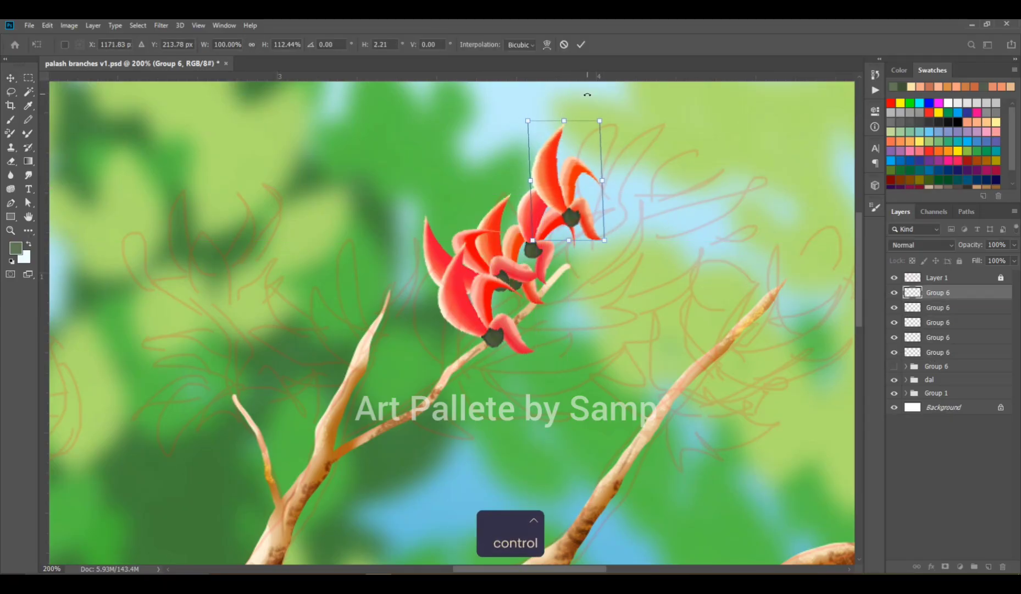
{"action": "key", "text": "Return"}
Step: Duplicate the five small flower layers together and merge the copies into a single layer
{"action": "left_click", "coordinate": [786, 301]}
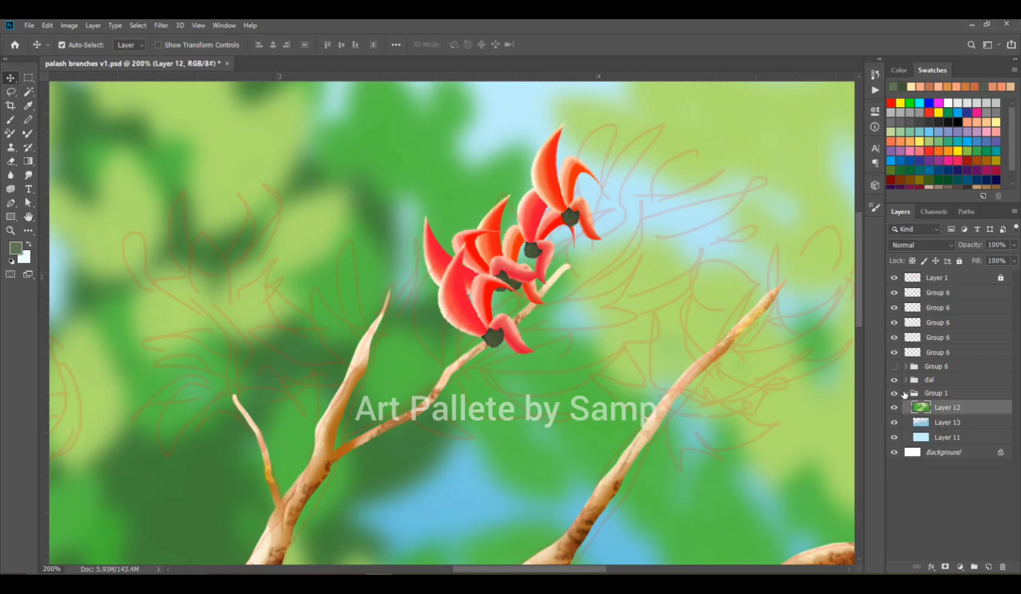
{"action": "left_click", "coordinate": [905, 392]}
{"action": "left_click", "coordinate": [940, 295]}
{"action": "left_click", "coordinate": [938, 352], "text": "shift"}
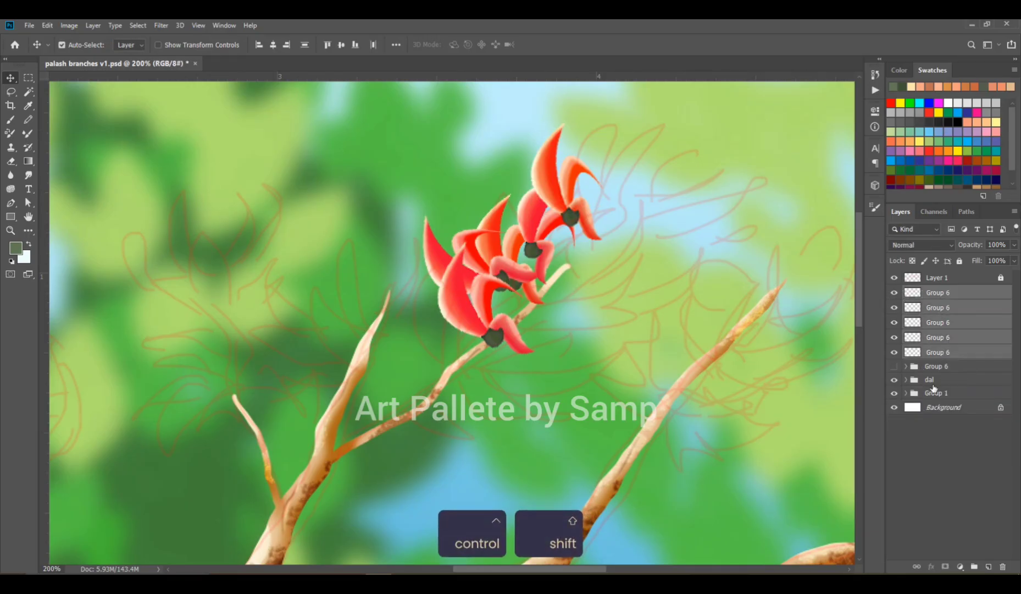
{"action": "left_click", "coordinate": [894, 293]}
{"action": "left_click", "coordinate": [895, 292]}
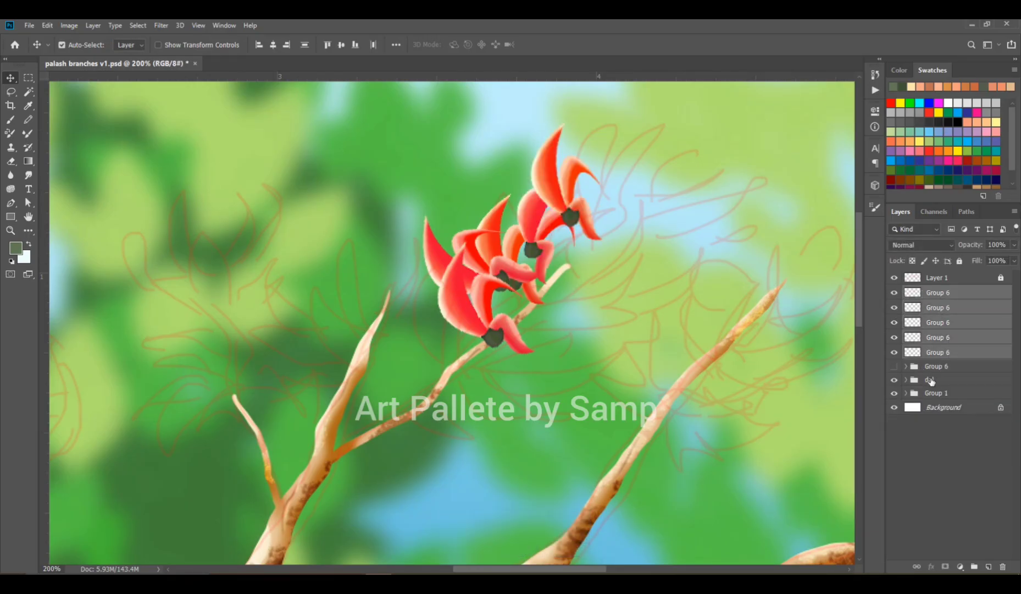
{"action": "key", "text": "ctrl+c"}
{"action": "key", "text": "ctrl+shift+v"}
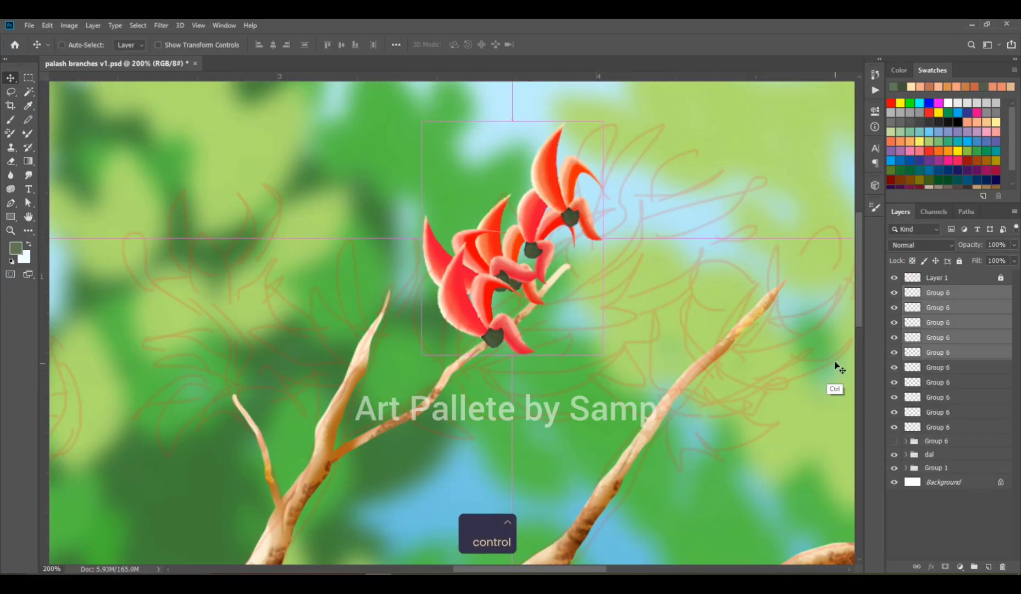
{"action": "key", "text": "ctrl+e"}
Step: Flip the merged flower cluster horizontally, rotate it to 75.95 degrees, and place it against the right side of the original flowers
{"action": "key", "text": "ctrl+t"}
{"action": "right_click", "coordinate": [518, 287]}
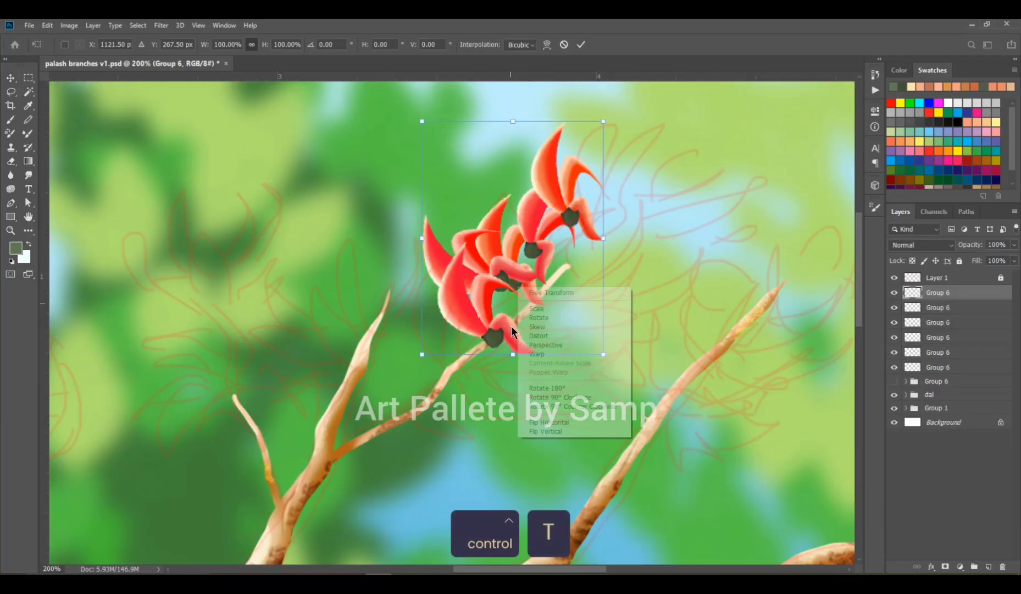
{"action": "left_click", "coordinate": [548, 422]}
{"action": "left_click_drag", "start_coordinate": [597, 206], "coordinate": [665, 205]}
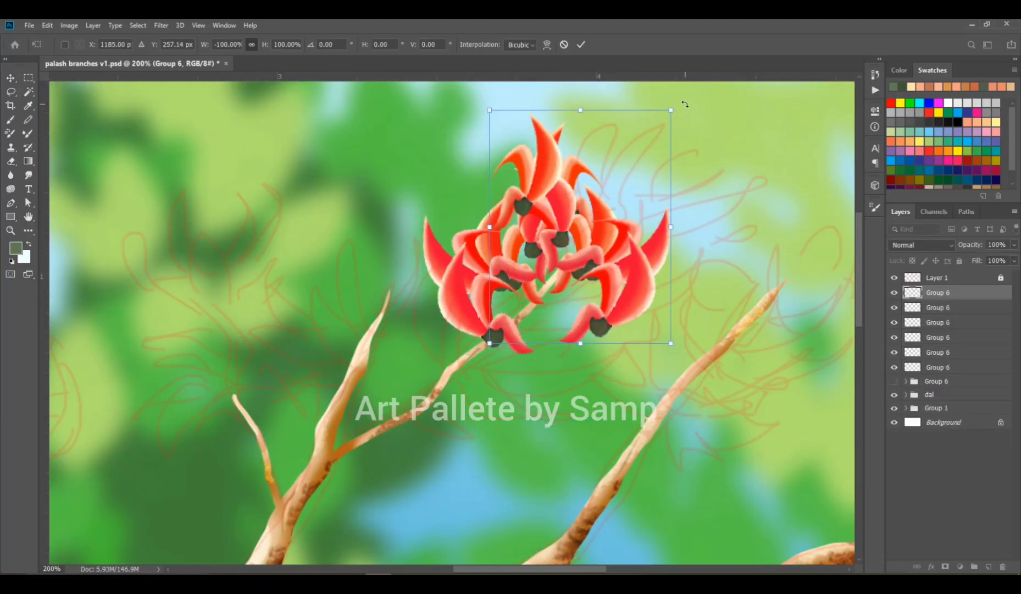
{"action": "left_click_drag", "start_coordinate": [683, 102], "coordinate": [690, 307]}
{"action": "left_click_drag", "start_coordinate": [563, 244], "coordinate": [604, 246]}
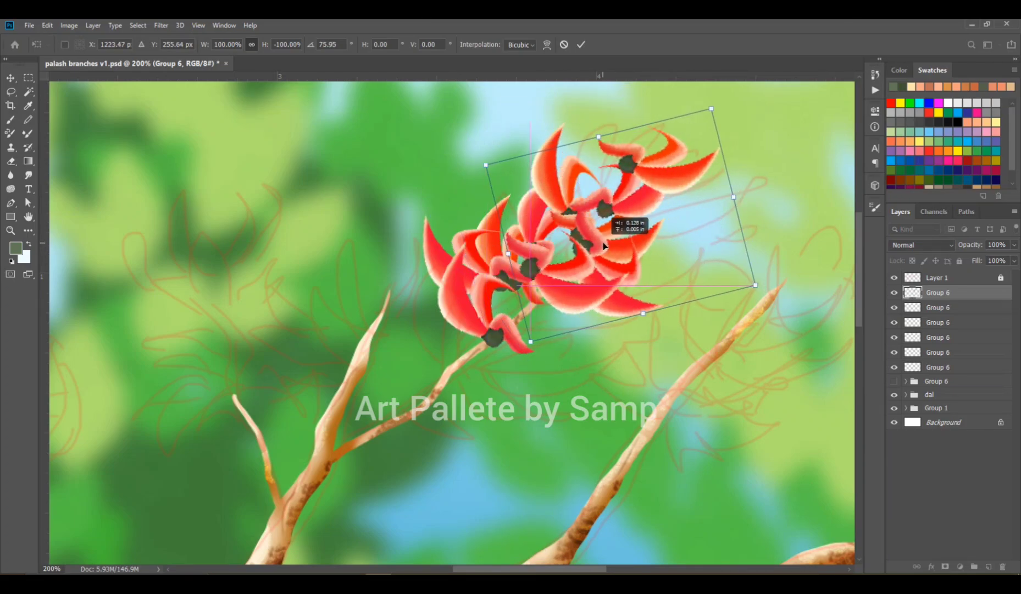
{"action": "key", "text": "Return"}
Step: Duplicate the flipped flower cluster and place the copy lower along the twig, overlapping the base of the existing blossoms
{"action": "key", "text": "ctrl+minus"}
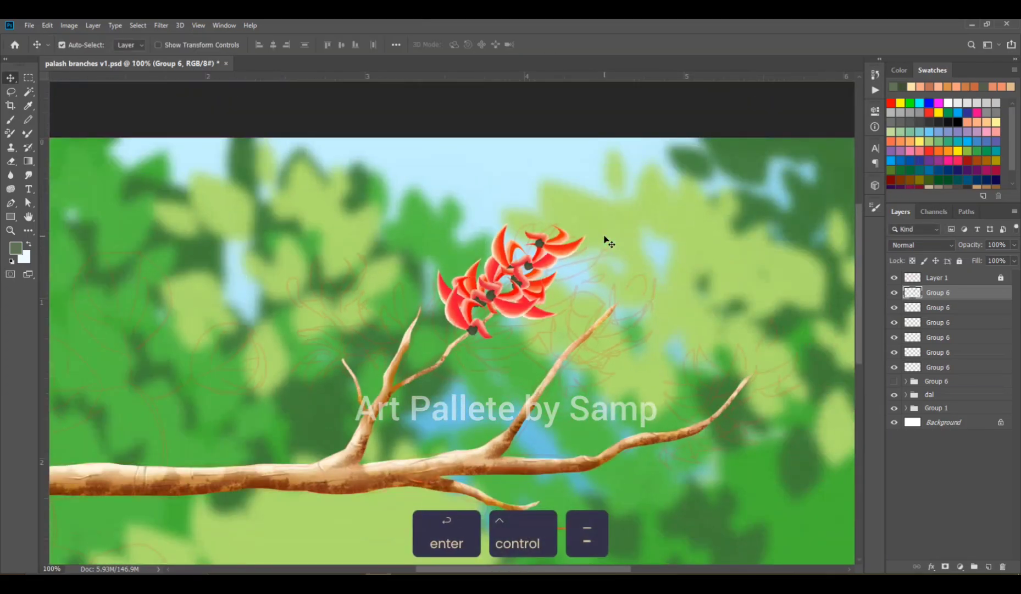
{"action": "key", "text": "ctrl+c"}
{"action": "key", "text": "ctrl+shift+v"}
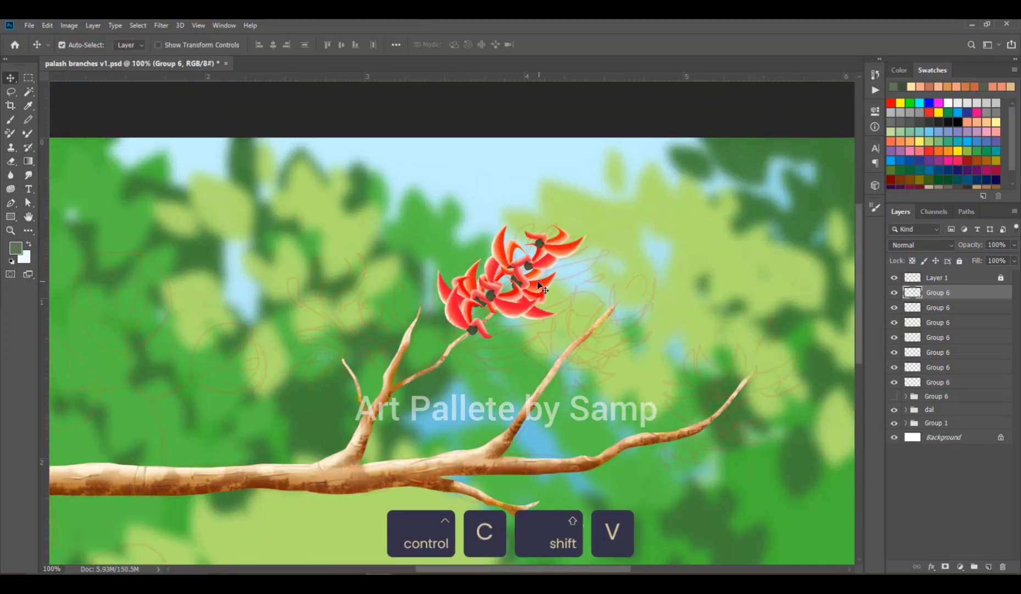
{"action": "key", "text": "ctrl+t"}
{"action": "left_click_drag", "start_coordinate": [507, 328], "coordinate": [466, 351]}
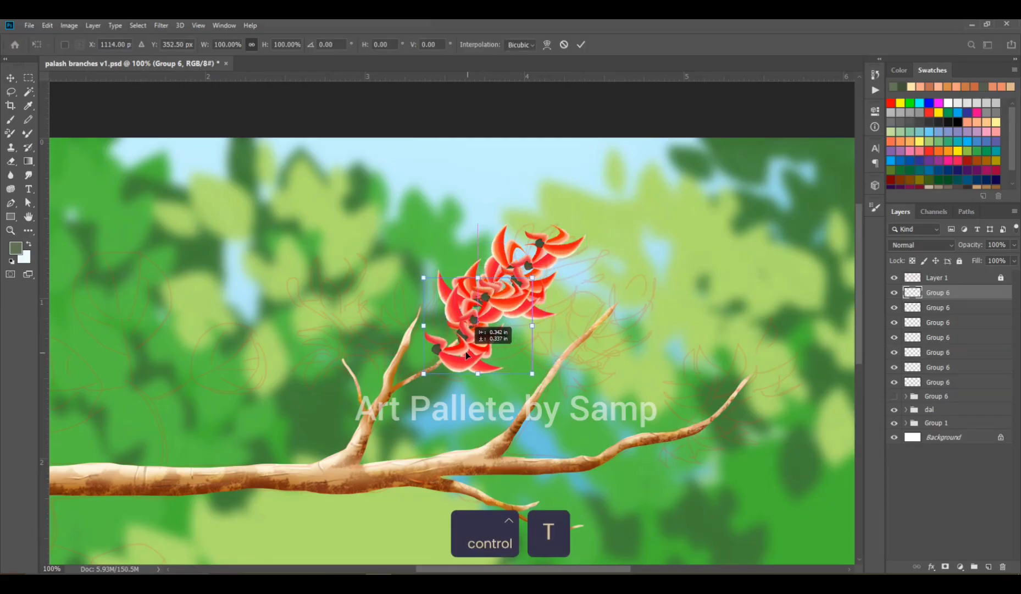
{"action": "key", "text": "Return"}
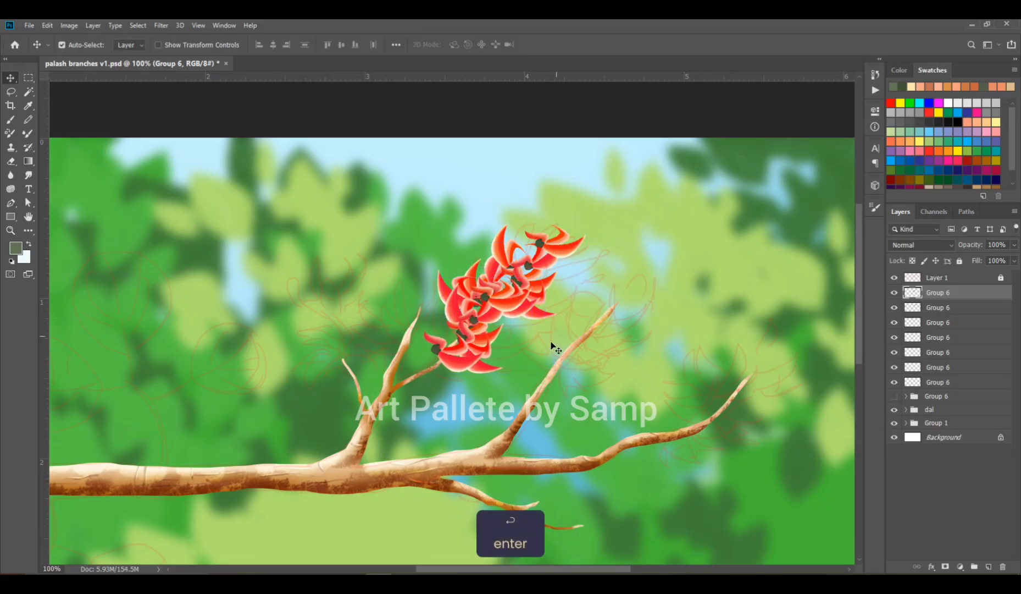
Step: Copy the top two cluster layers together onto the tip of the middle branch and merge the copies into one layer
{"action": "left_click_drag", "start_coordinate": [552, 343], "coordinate": [591, 289]}
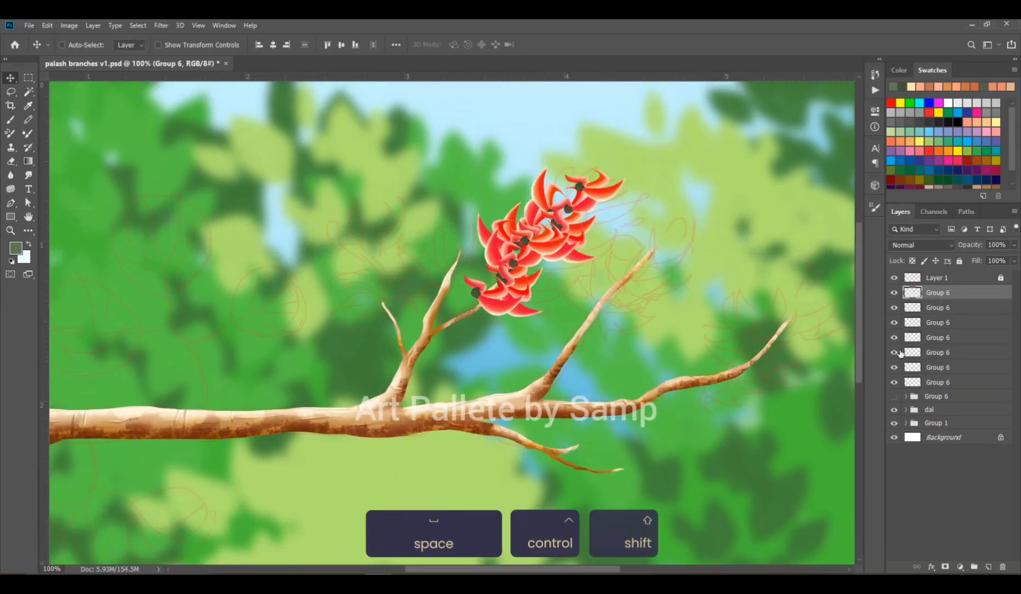
{"action": "left_click", "coordinate": [940, 309], "text": "shift"}
{"action": "key", "text": "ctrl+c"}
{"action": "key", "text": "ctrl+shift+v"}
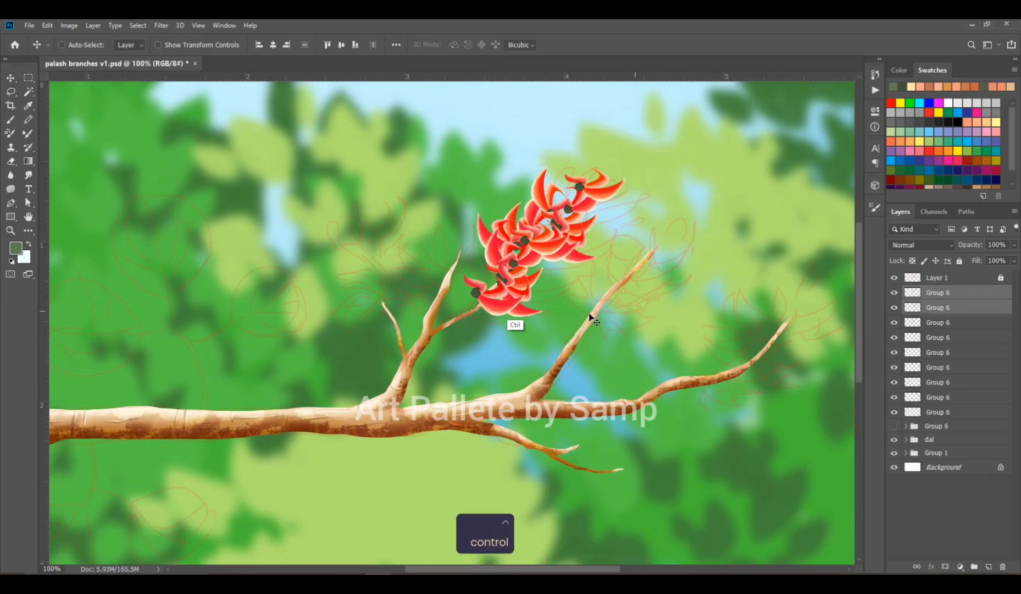
{"action": "key", "text": "ctrl+t"}
{"action": "left_click_drag", "start_coordinate": [522, 271], "coordinate": [617, 299]}
{"action": "key", "text": "Return"}
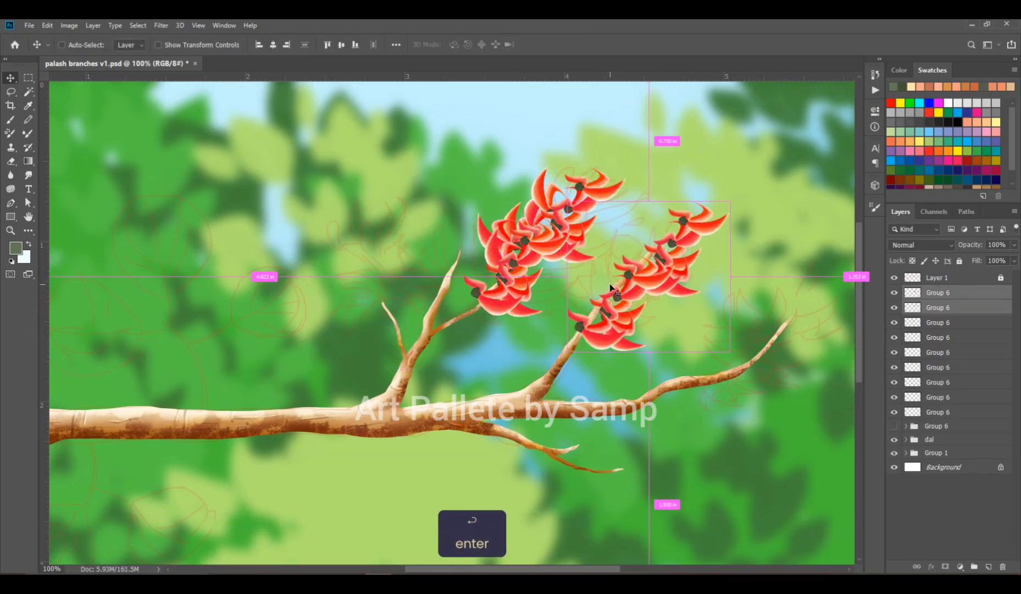
{"action": "key", "text": "ctrl+e"}
Step: Duplicate the merged cluster, flip the copy horizontally, rotate it to 89.71 degrees, and place it slightly higher over the middle branch blossoms
{"action": "key", "text": "ctrl+c"}
{"action": "key", "text": "ctrl+v"}
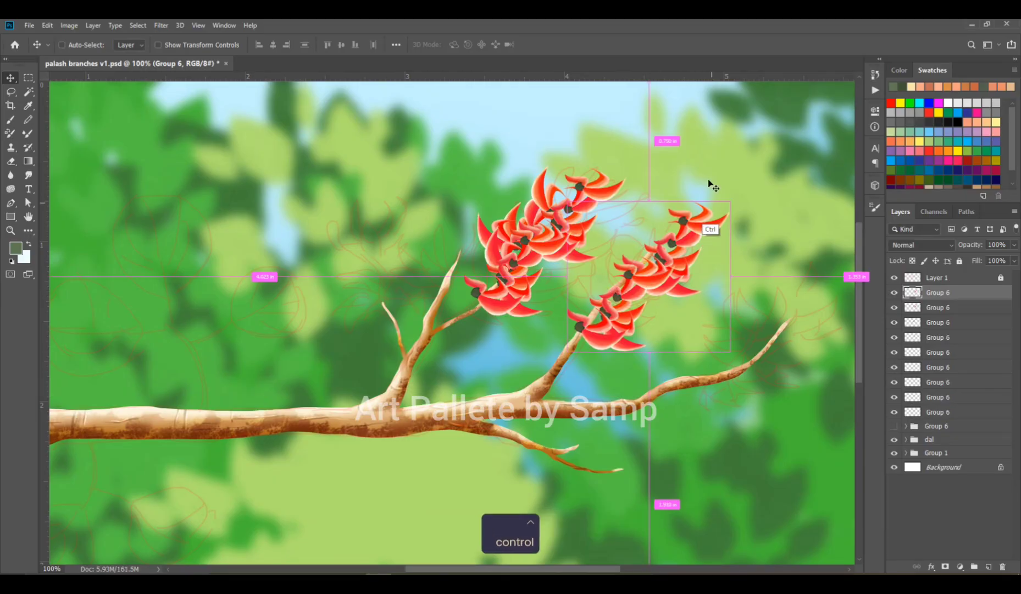
{"action": "key", "text": "ctrl+t"}
{"action": "right_click", "coordinate": [652, 264]}
{"action": "left_click", "coordinate": [692, 398]}
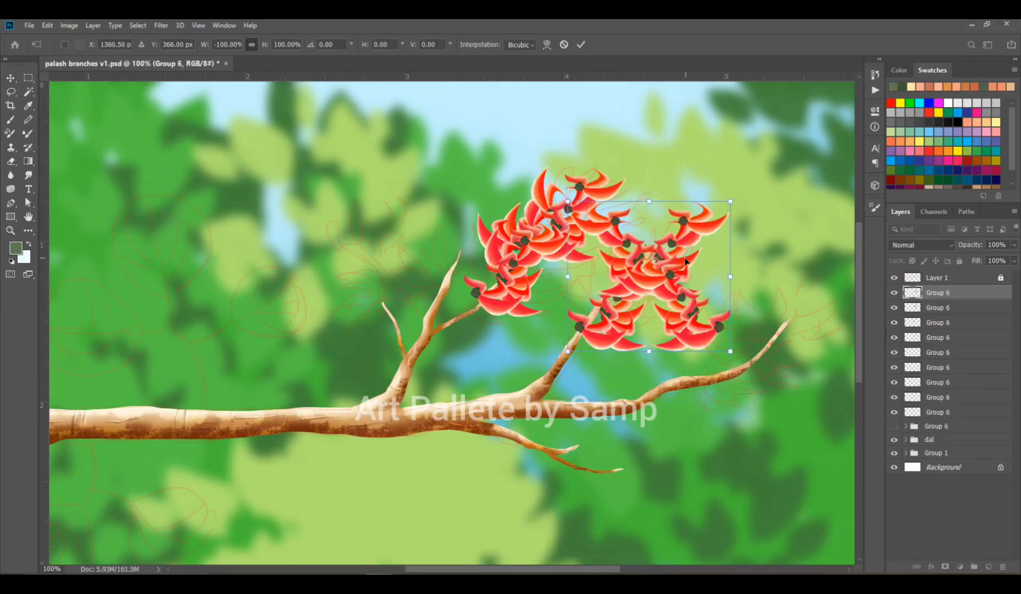
{"action": "left_click_drag", "start_coordinate": [770, 256], "coordinate": [692, 338]}
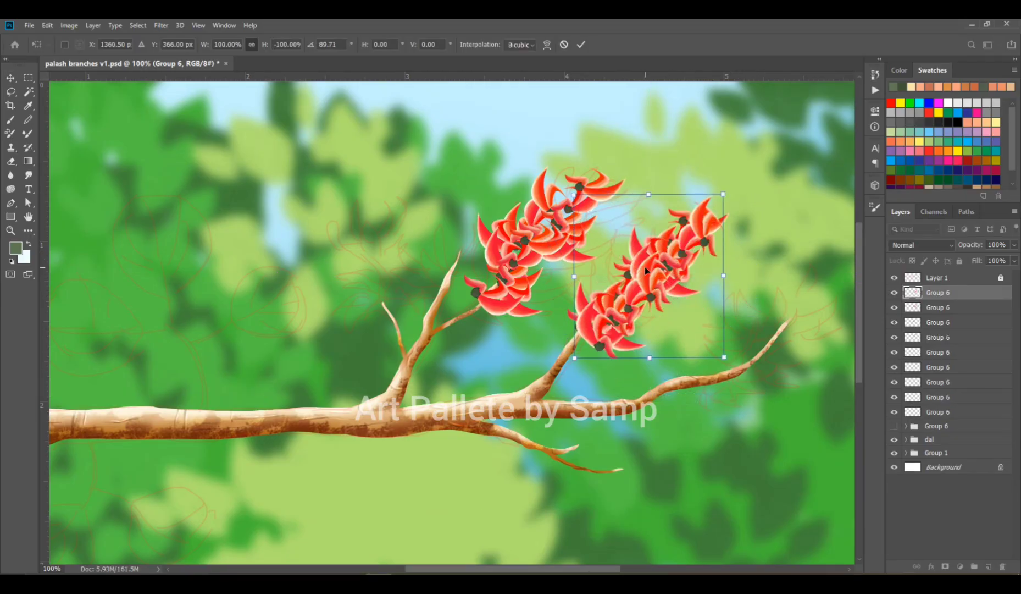
{"action": "left_click_drag", "start_coordinate": [645, 270], "coordinate": [644, 237]}
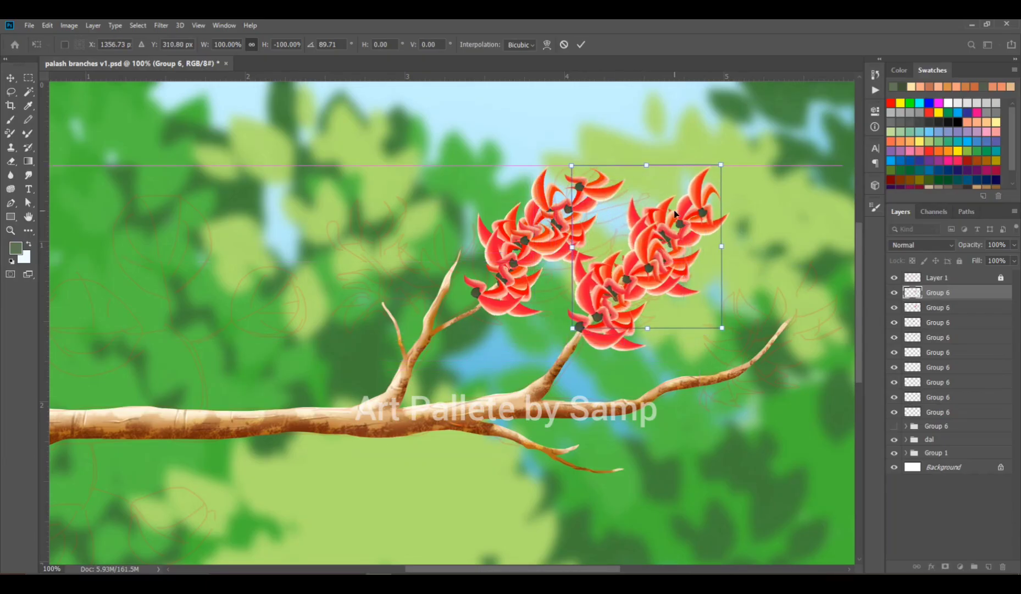
{"action": "key", "text": "Return"}
Step: Duplicate the rotated cluster from the middle branch and place the copy at the tip of the rightmost branch
{"action": "key", "text": "ctrl+minus"}
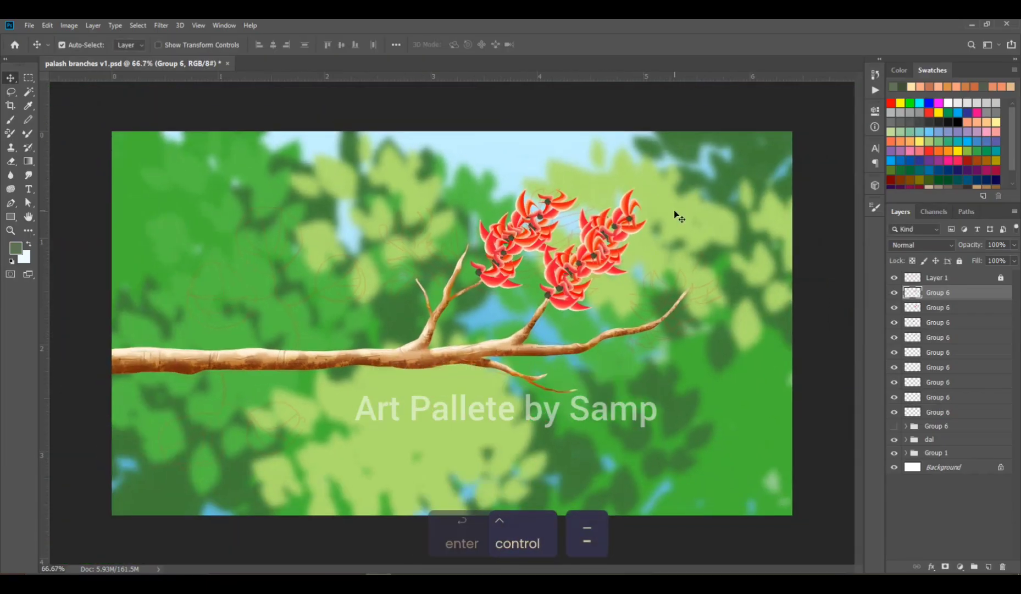
{"action": "left_click", "coordinate": [698, 298], "text": "ctrl+space"}
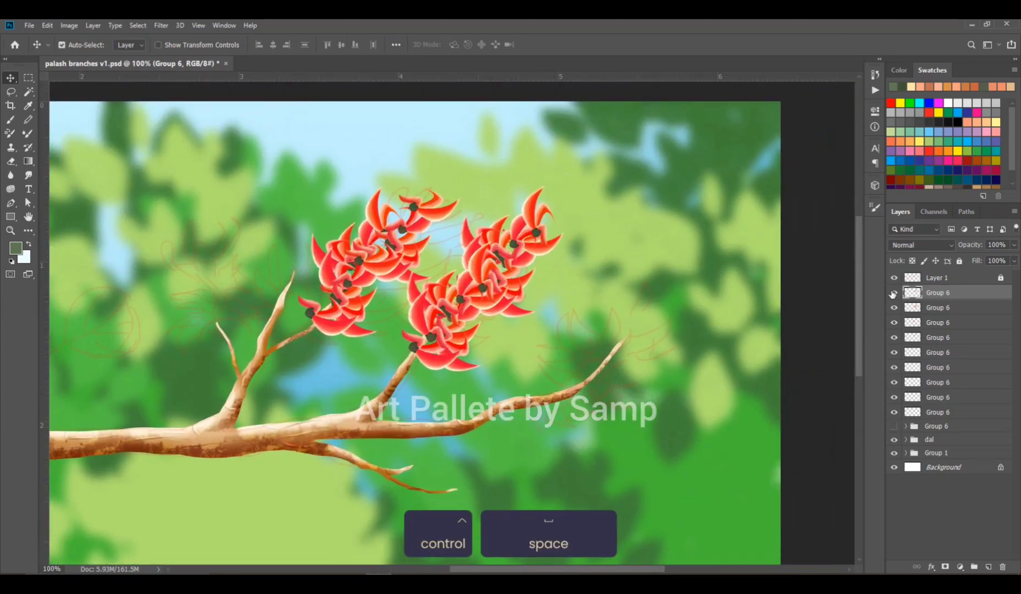
{"action": "left_click", "coordinate": [895, 293]}
{"action": "left_click", "coordinate": [895, 292]}
{"action": "left_click", "coordinate": [895, 308]}
{"action": "left_click", "coordinate": [895, 307]}
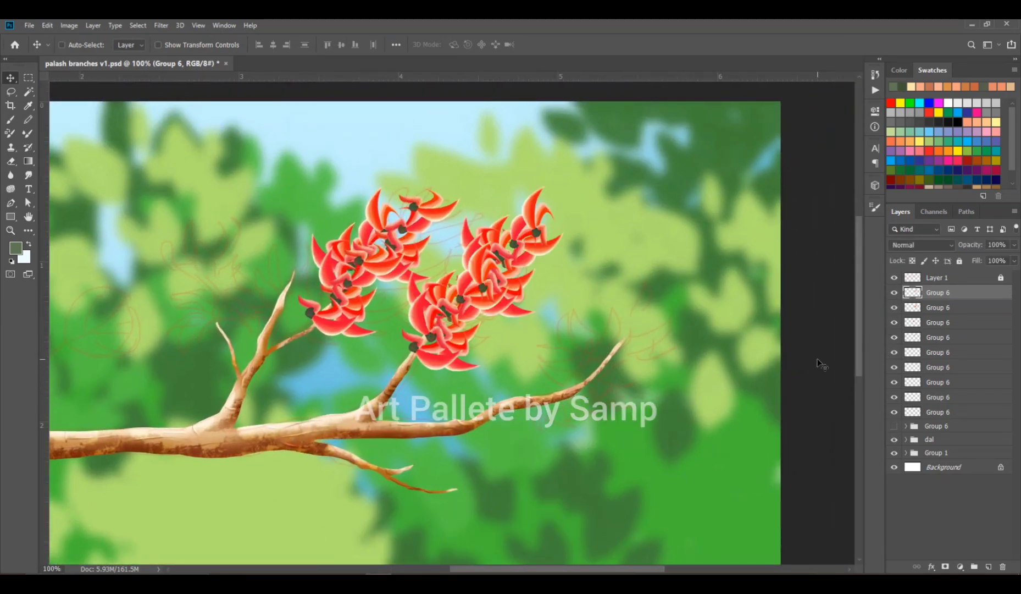
{"action": "key", "text": "ctrl+j"}
{"action": "key", "text": "ctrl+t"}
{"action": "left_click_drag", "start_coordinate": [458, 302], "coordinate": [607, 352]}
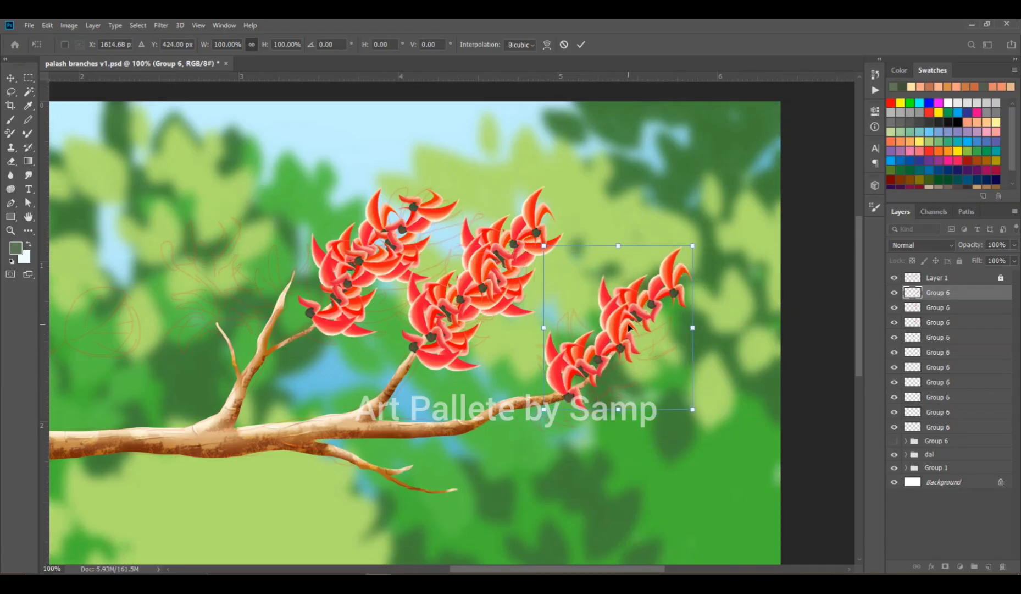
{"action": "key", "text": "Return"}
Step: Identify the five small flower layers by toggling their visibility, and group them together
{"action": "left_click", "coordinate": [961, 401]}
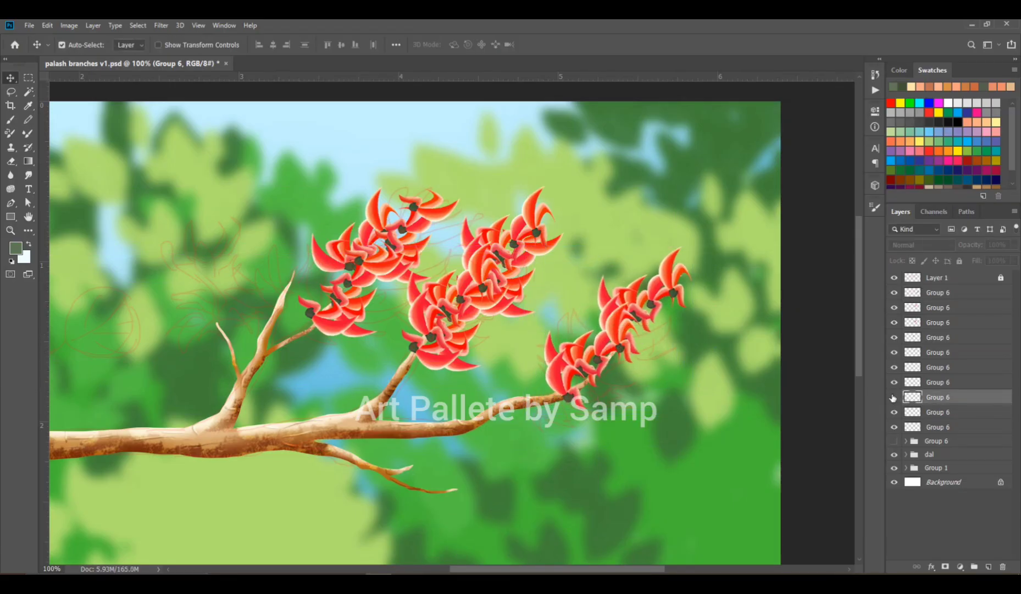
{"action": "left_click", "coordinate": [938, 383]}
{"action": "left_click", "coordinate": [893, 383]}
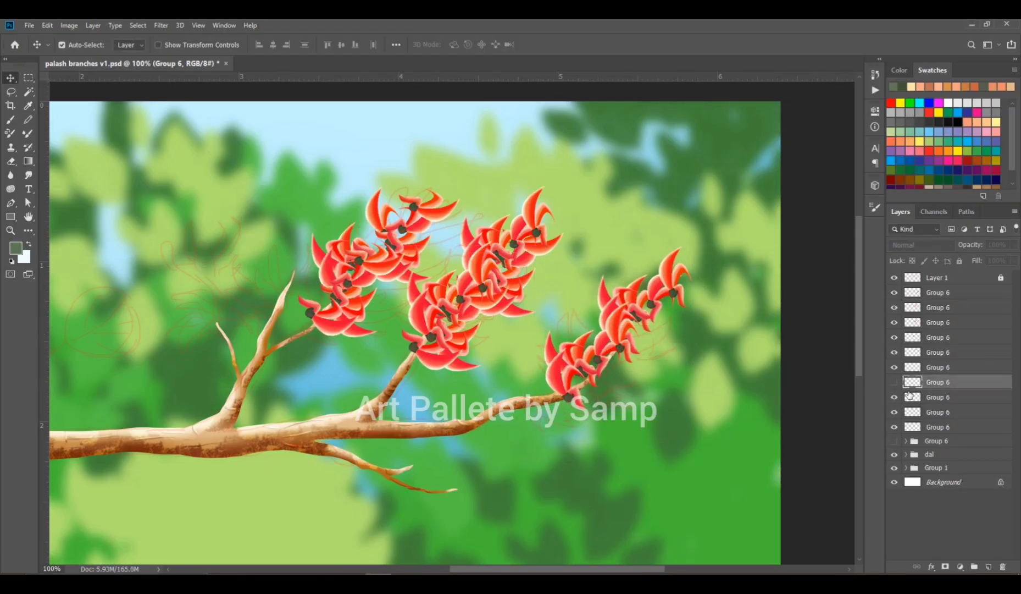
{"action": "left_click", "coordinate": [938, 368]}
{"action": "left_click", "coordinate": [893, 367]}
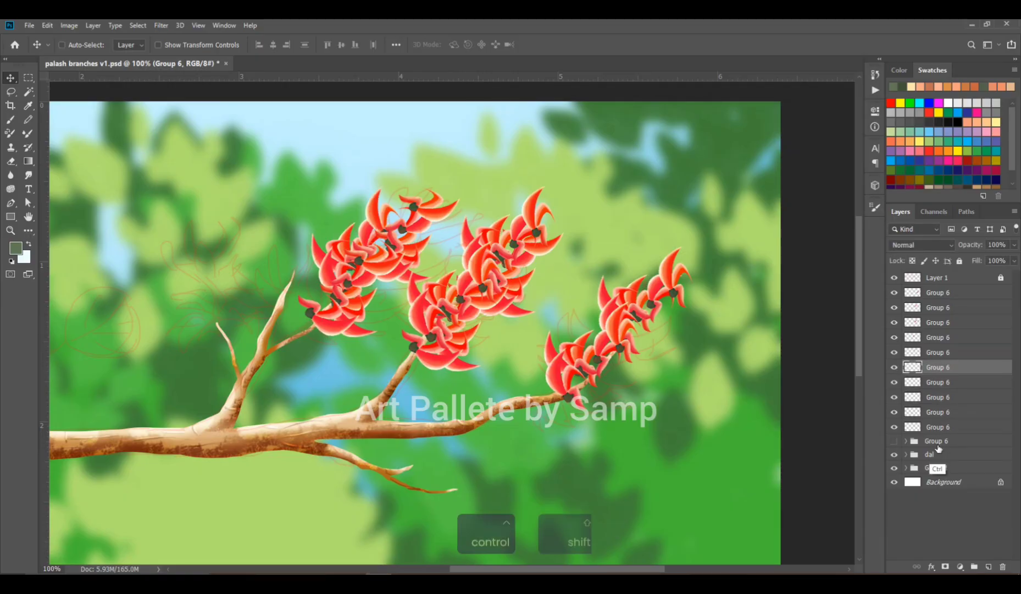
{"action": "left_click", "coordinate": [910, 427], "text": "shift"}
{"action": "key", "text": "ctrl+g"}
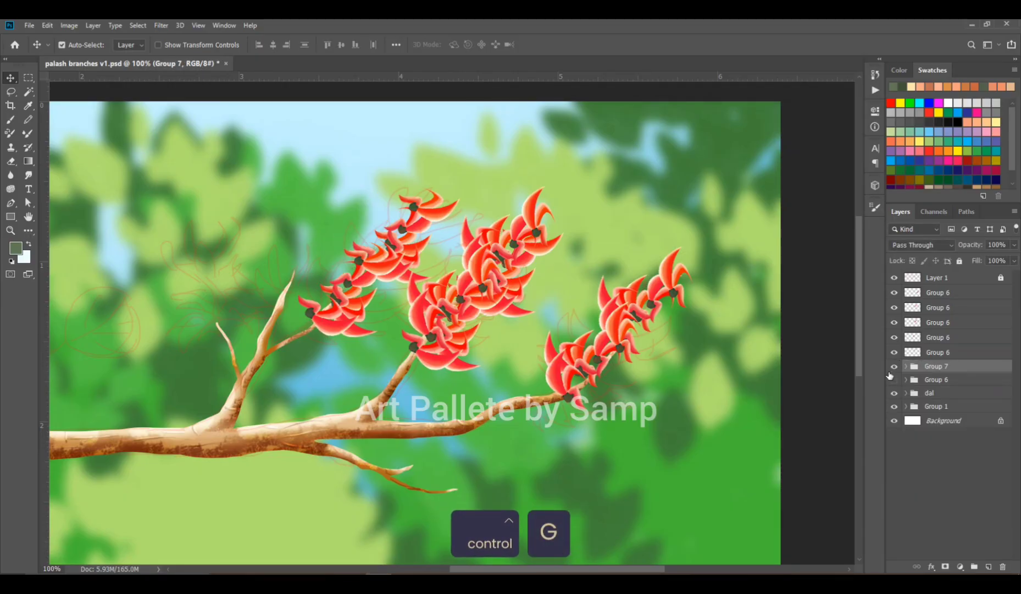
Step: Duplicate the small flower group, merge the copy into one layer, and move it onto the rightmost branch
{"action": "left_click", "coordinate": [894, 379]}
{"action": "key", "text": "ctrl+j"}
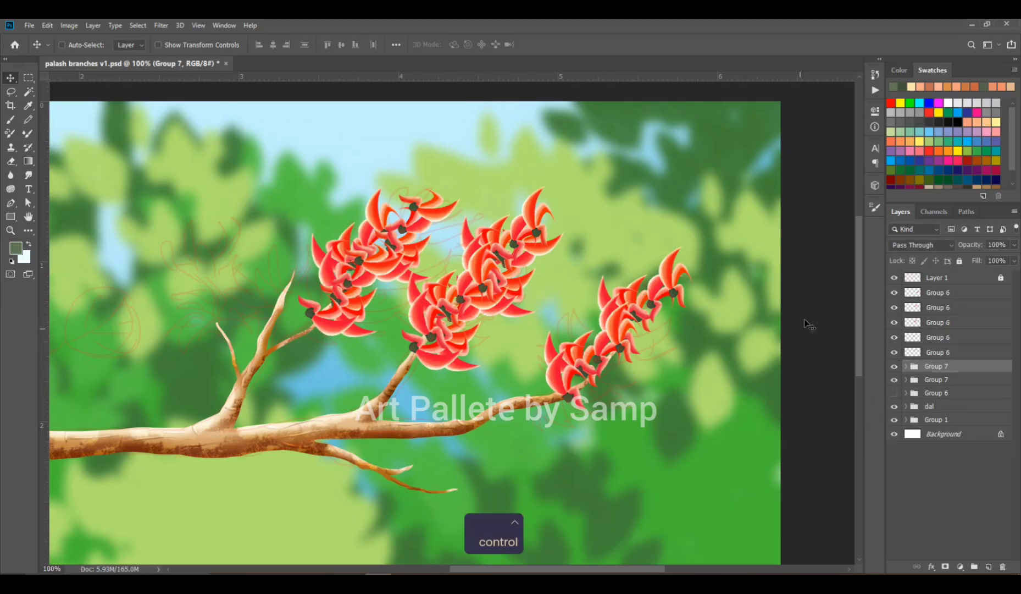
{"action": "key", "text": "ctrl+e"}
{"action": "key", "text": "ctrl+t"}
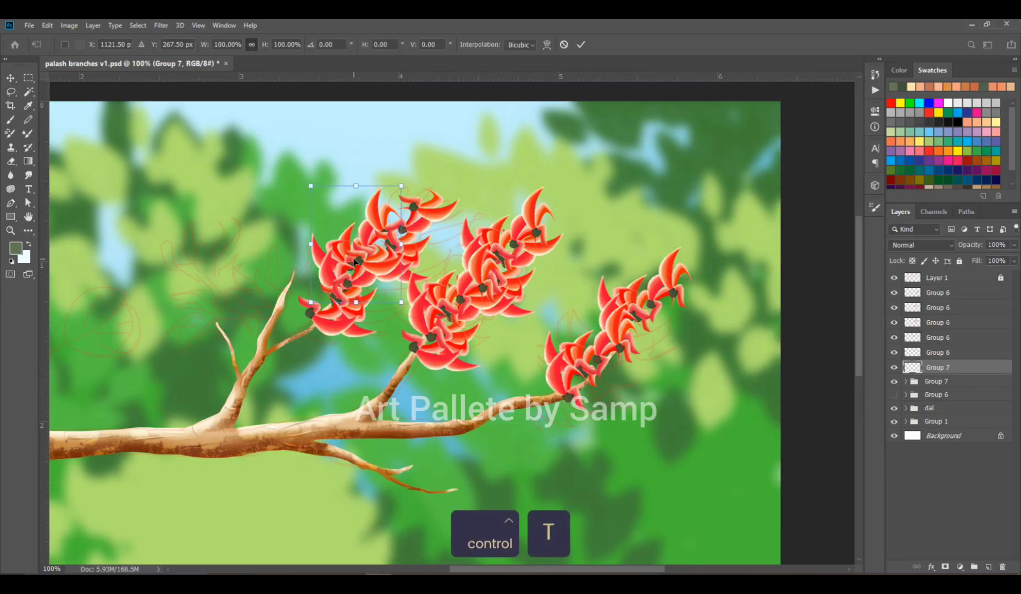
{"action": "left_click_drag", "start_coordinate": [353, 258], "coordinate": [657, 409]}
Step: Flip the merged flower copy, rotate it to 104.60 degrees, and place it against the lower side of the rightmost blossoms
{"action": "right_click", "coordinate": [652, 323]}
{"action": "left_click", "coordinate": [668, 466]}
{"action": "mouse_move", "coordinate": [657, 351]}
{"action": "left_mouse_down"}
{"action": "mouse_move", "coordinate": [653, 337]}
{"action": "mouse_move", "coordinate": [667, 336]}
{"action": "left_mouse_up"}
{"action": "left_click_drag", "start_coordinate": [727, 323], "coordinate": [715, 314]}
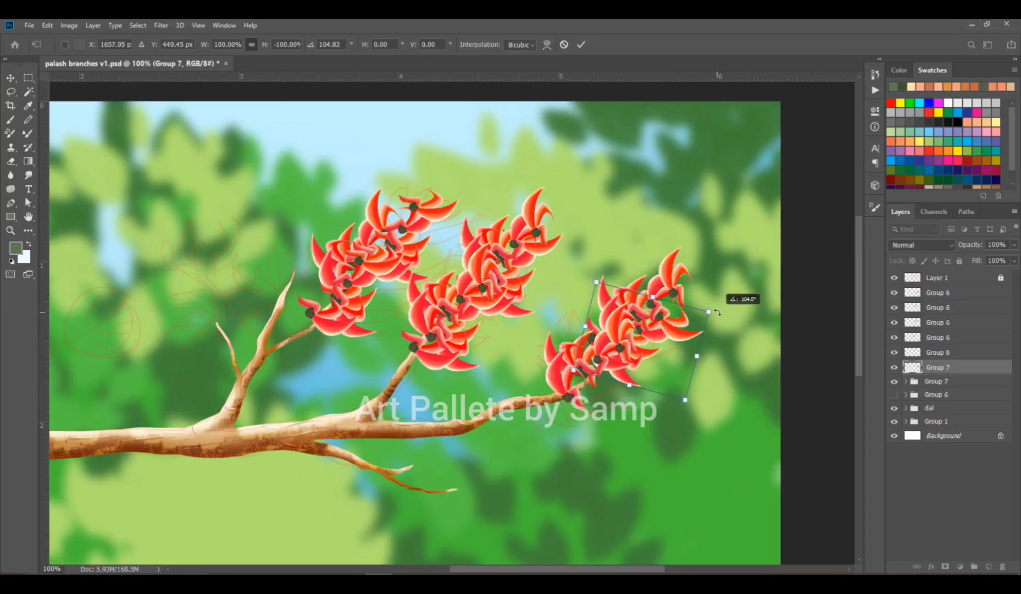
{"action": "left_click_drag", "start_coordinate": [654, 337], "coordinate": [640, 362]}
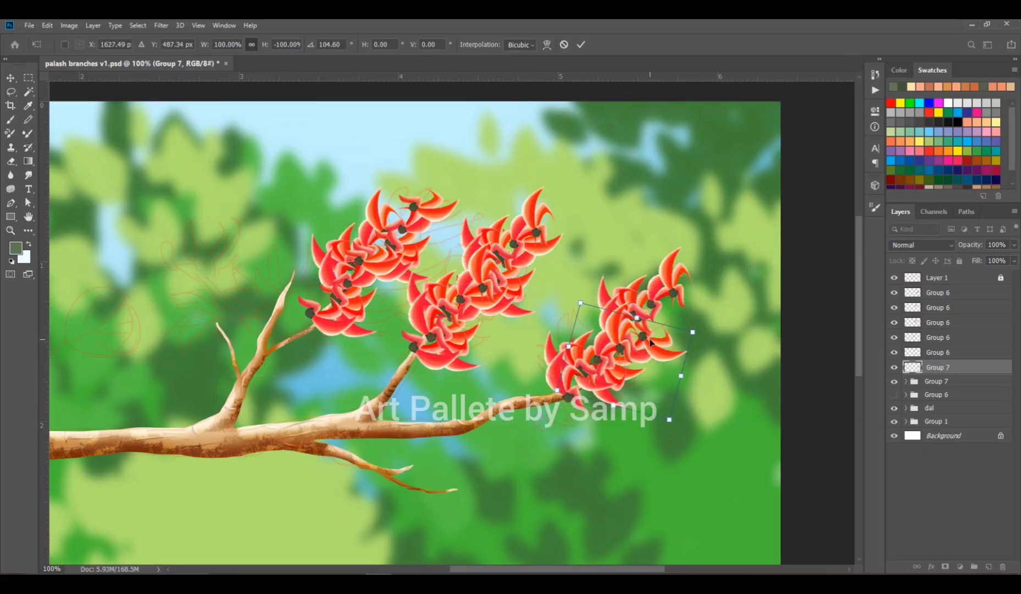
{"action": "key", "text": "Return"}
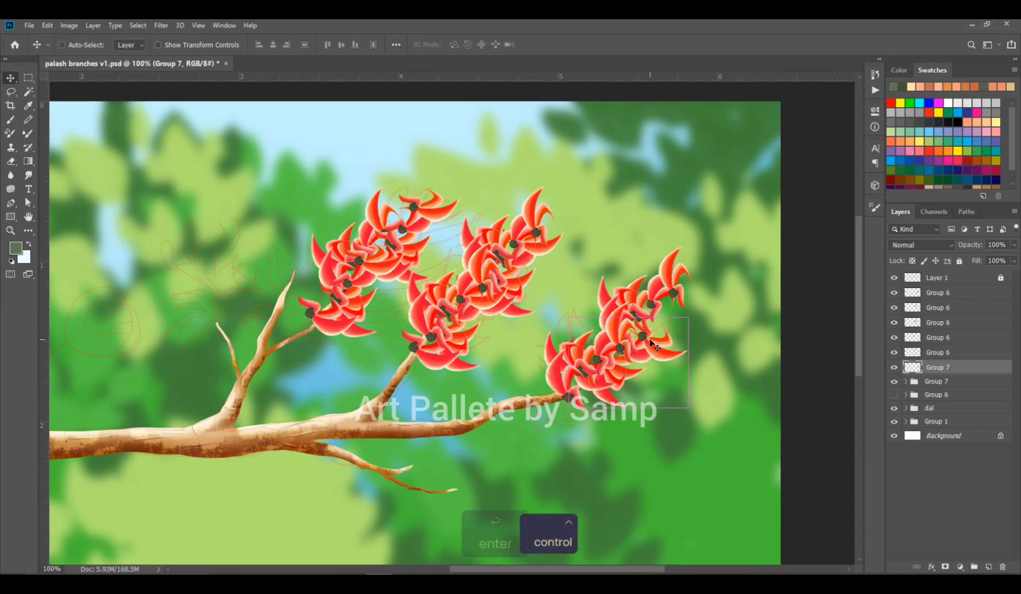
Step: Duplicate the flipped flower cluster and place the copy on the tip of the short leftmost twig
{"action": "key", "text": "space"}
{"action": "left_click_drag", "start_coordinate": [462, 316], "coordinate": [654, 327]}
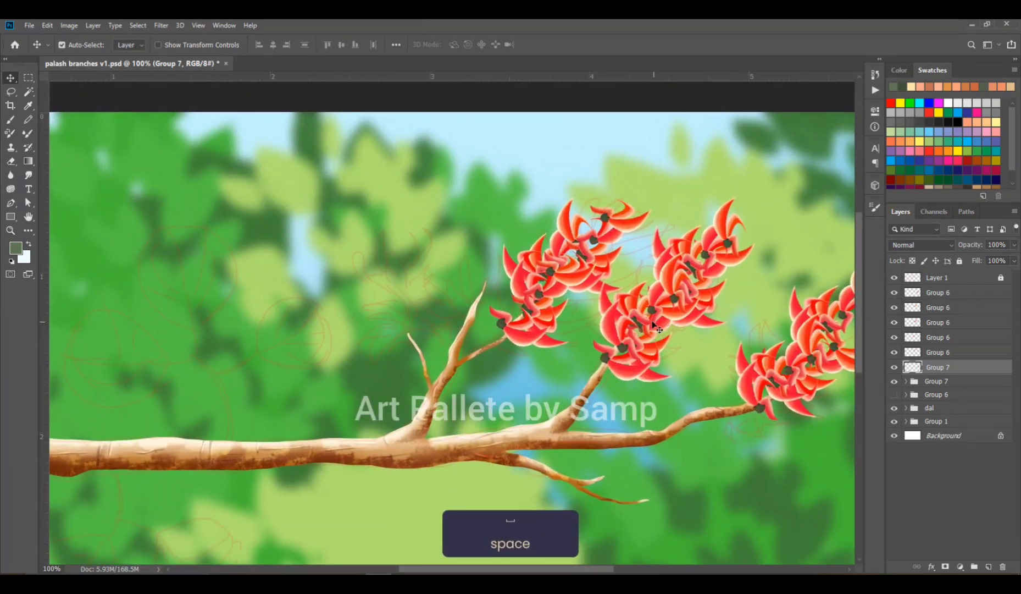
{"action": "key", "text": "ctrl+j"}
{"action": "key", "text": "ctrl+t"}
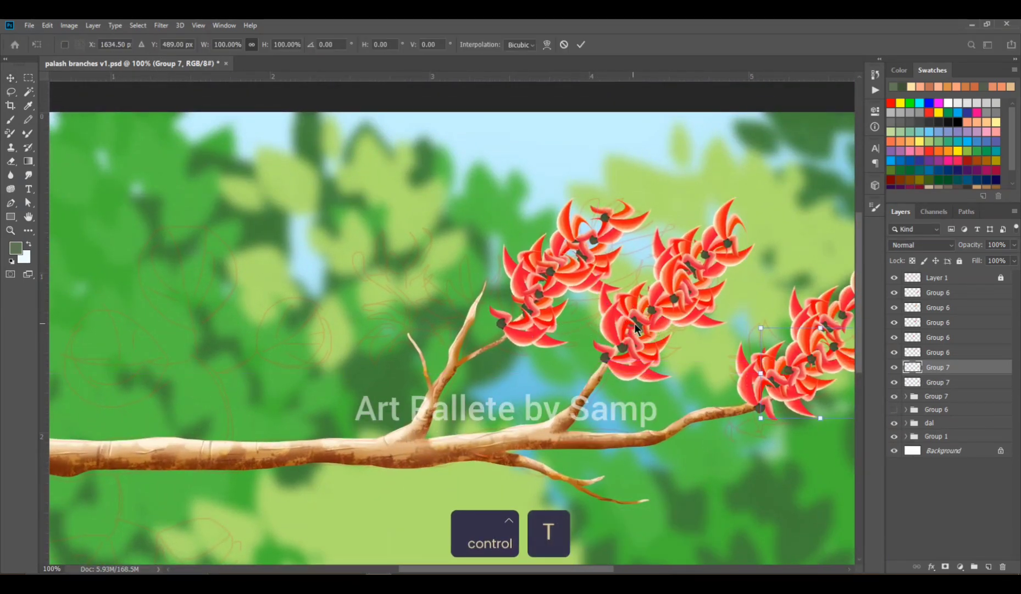
{"action": "left_click_drag", "start_coordinate": [767, 363], "coordinate": [362, 298]}
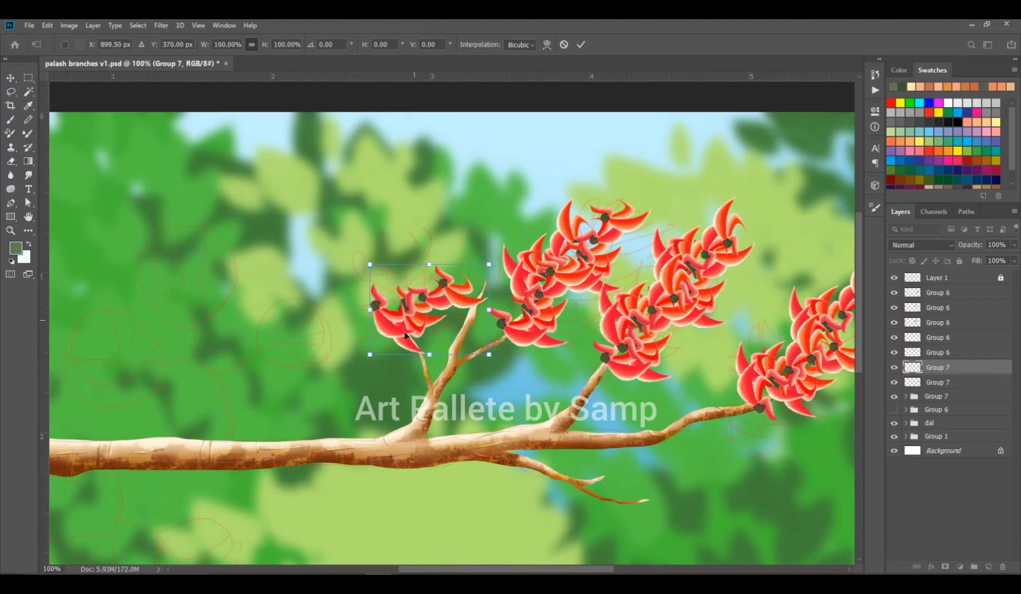
{"action": "left_click_drag", "start_coordinate": [405, 335], "coordinate": [392, 352]}
{"action": "key", "text": "Return"}
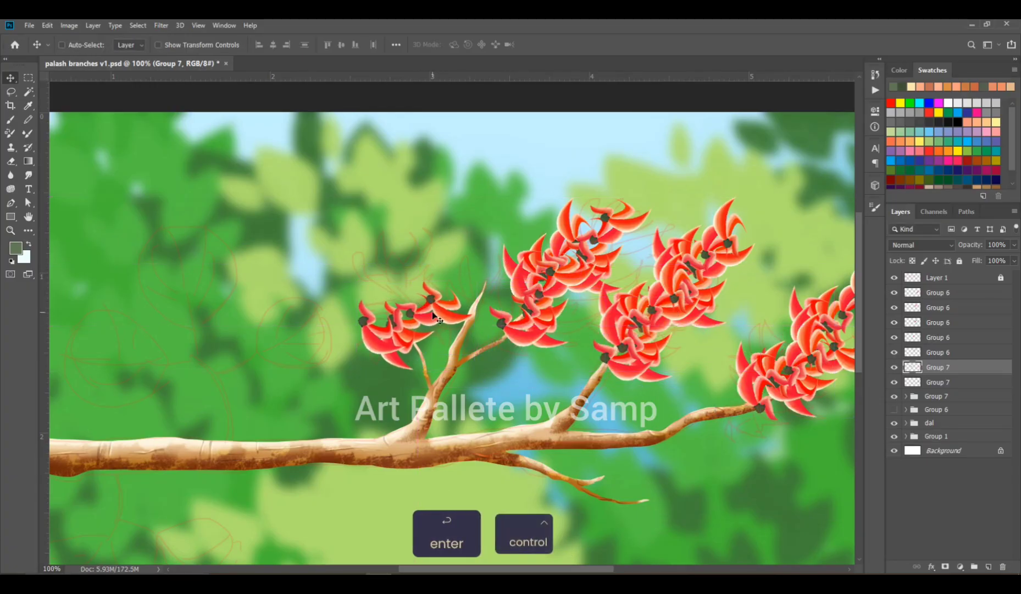
Step: Duplicate the leftmost twig's cluster in place, rotate the copy upright, and position it rising above the original
{"action": "key", "text": "ctrl+c"}
{"action": "key", "text": "ctrl+shift+v"}
{"action": "key", "text": "ctrl+t"}
{"action": "left_click_drag", "start_coordinate": [478, 300], "coordinate": [472, 184]}
{"action": "left_click_drag", "start_coordinate": [422, 305], "coordinate": [402, 294]}
{"action": "key", "text": "Return"}
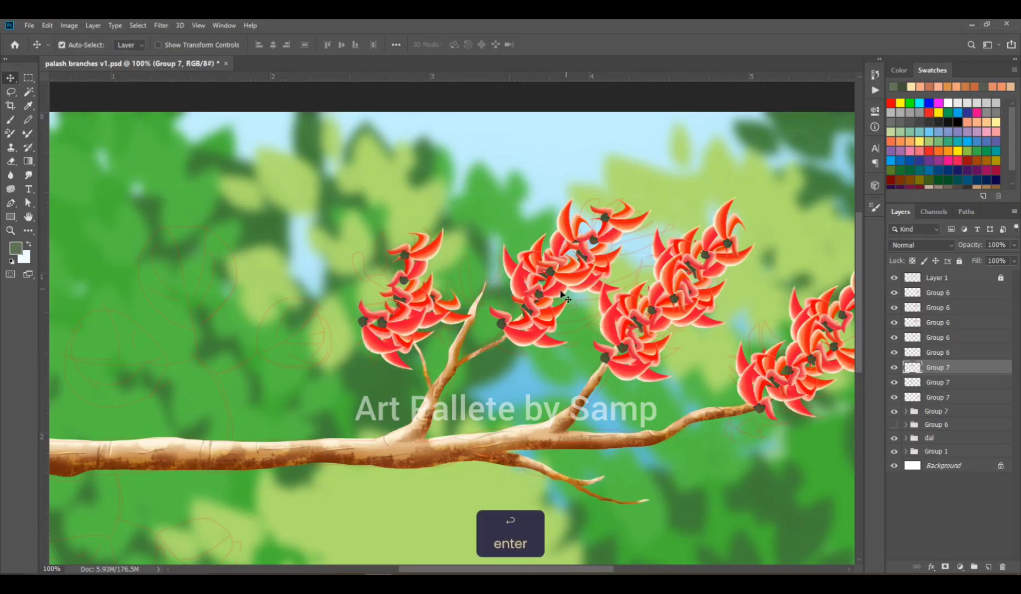
{"action": "left_click", "coordinate": [529, 345]}
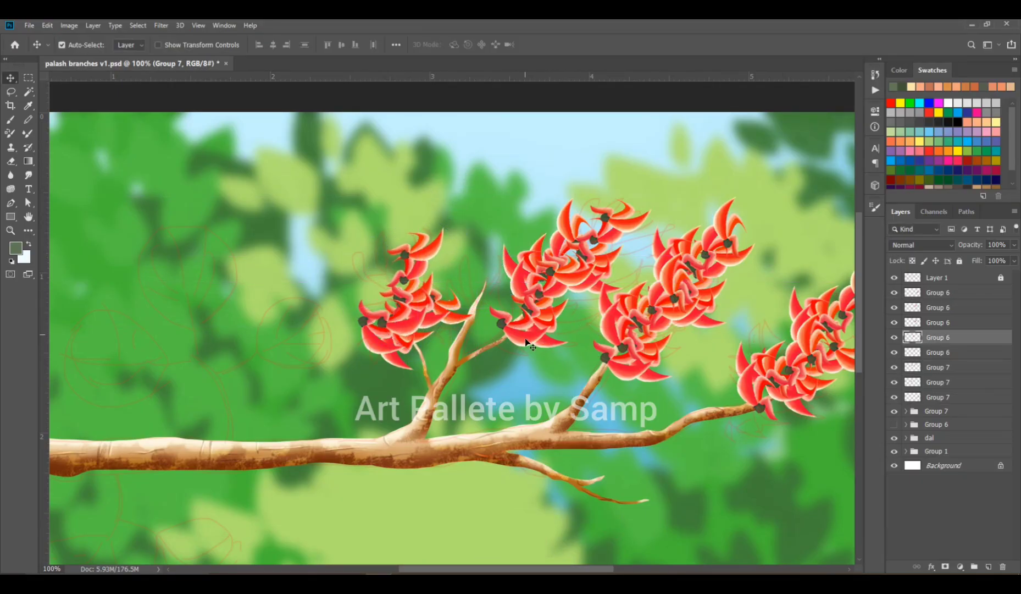
{"action": "left_click", "coordinate": [942, 424]}
{"action": "left_click", "coordinate": [940, 411]}
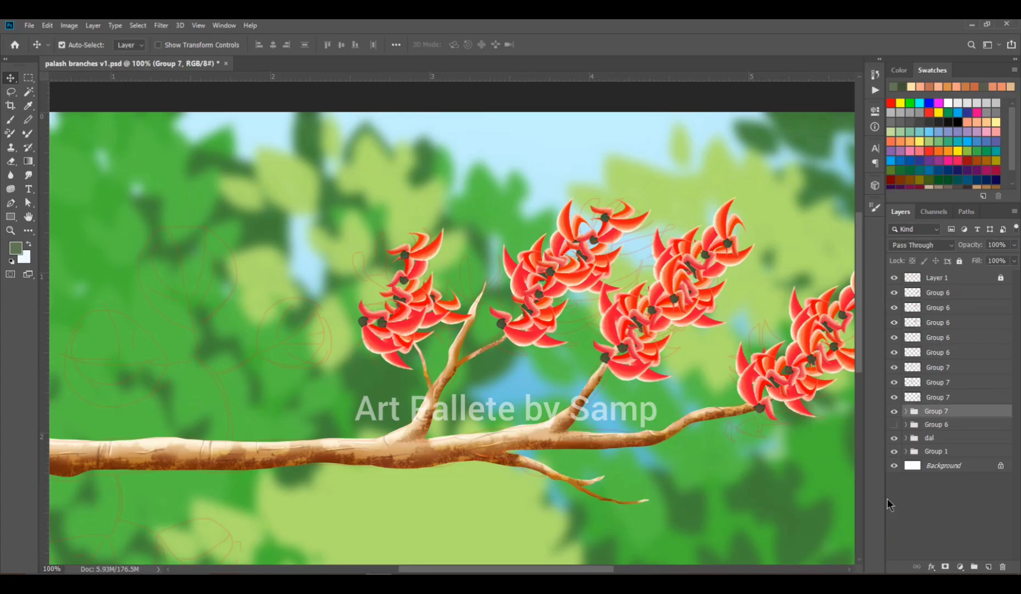
{"action": "key", "text": "ctrl+minus"}
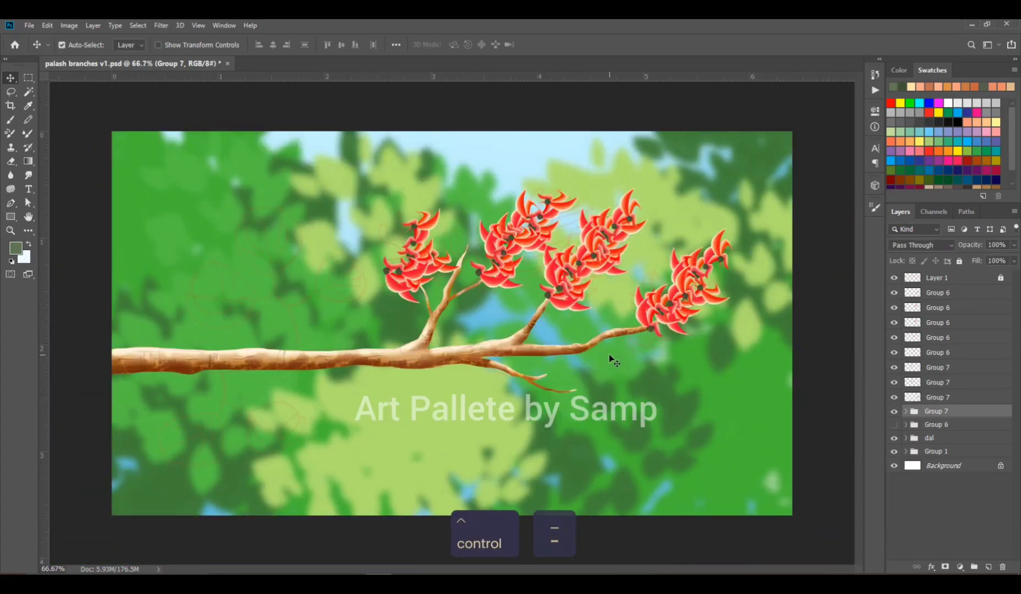
Step: Duplicate the upright cluster on the leftmost twig, flip the copy horizontally, tilt it, and place it at the top of those blossoms
{"action": "key", "text": "ctrl"}
{"action": "left_click", "coordinate": [419, 260], "text": "ctrl"}
{"action": "left_click", "coordinate": [461, 217], "text": "ctrl"}
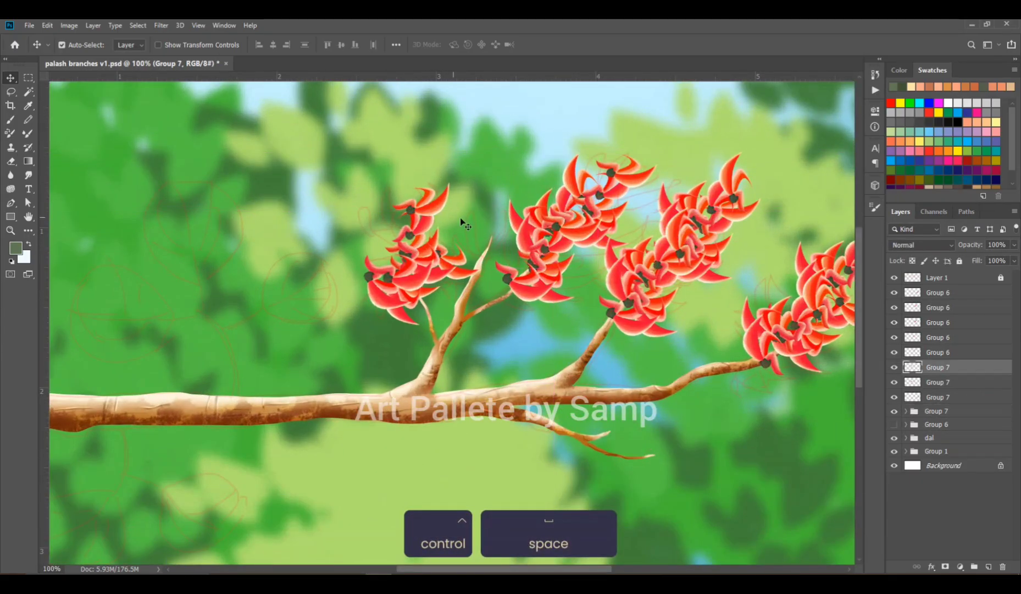
{"action": "key", "text": "ctrl+c"}
{"action": "key", "text": "ctrl+v"}
{"action": "key", "text": "ctrl+t"}
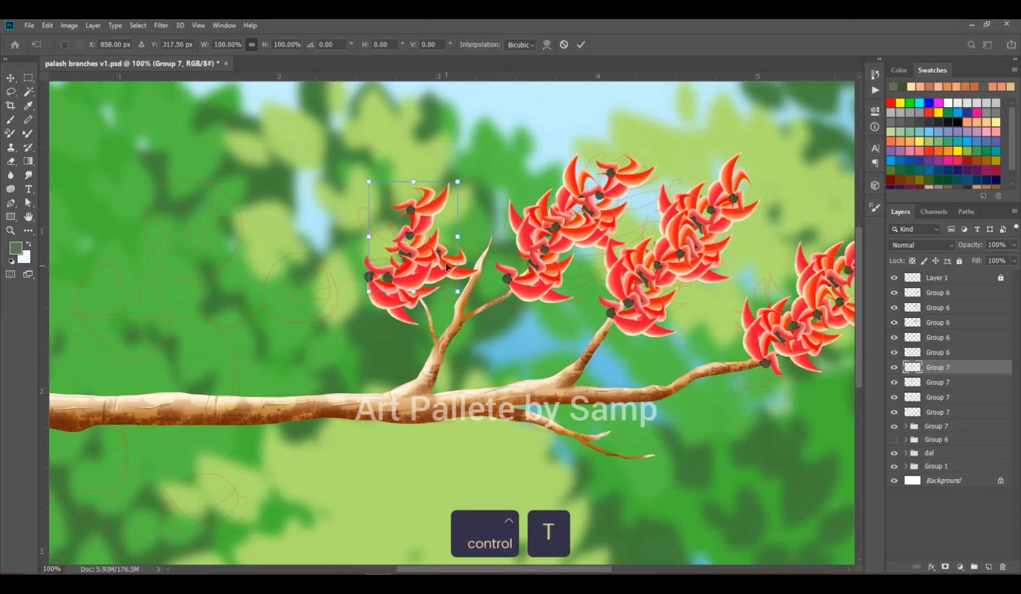
{"action": "right_click", "coordinate": [441, 255]}
{"action": "left_click", "coordinate": [470, 388]}
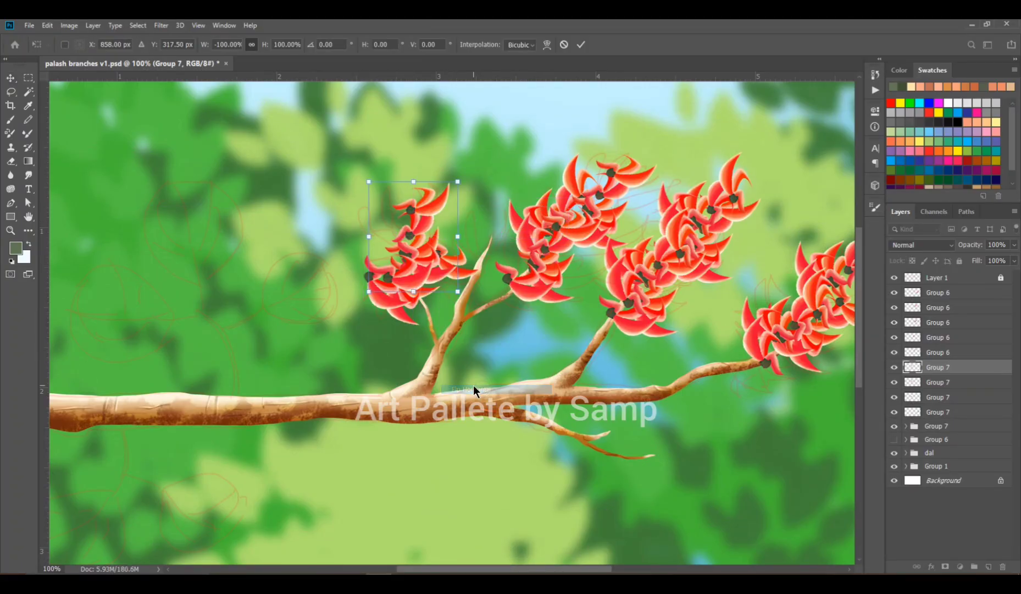
{"action": "left_click_drag", "start_coordinate": [454, 194], "coordinate": [431, 176]}
{"action": "left_click_drag", "start_coordinate": [434, 219], "coordinate": [416, 223]}
{"action": "key", "text": "Return"}
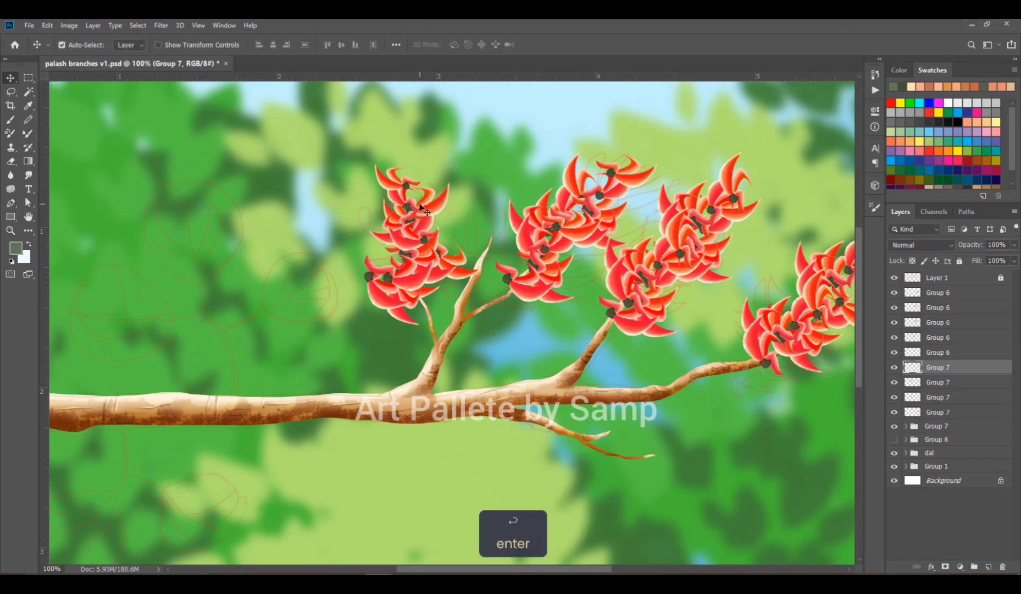
Step: Shift the hue of the topmost flower cluster on the leftmost twig by +16 with Hue/Saturation
{"action": "key", "text": "ctrl+minus"}
{"action": "key", "text": "ctrl"}
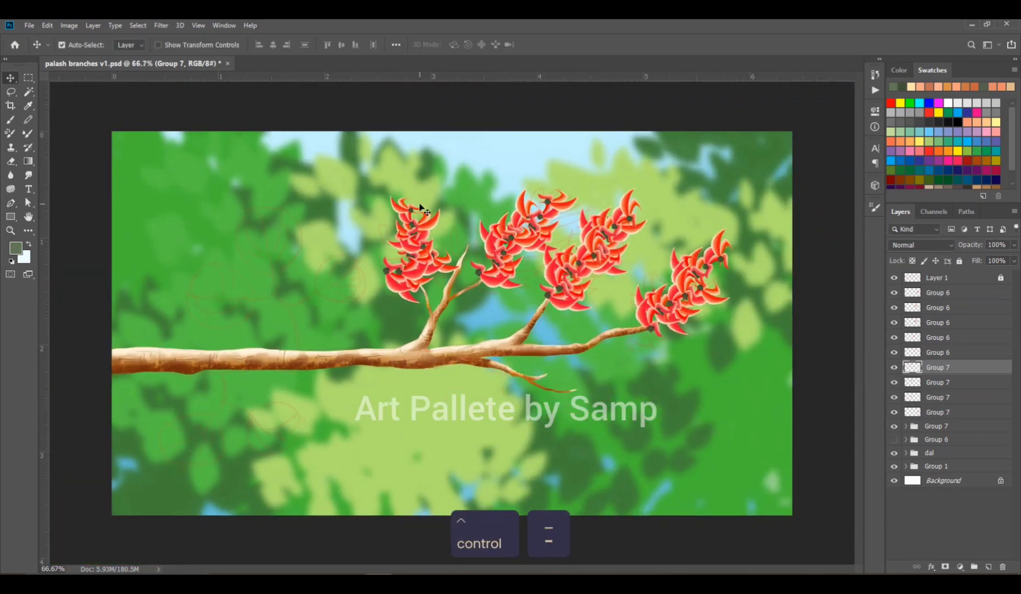
{"action": "key", "text": "ctrl+u"}
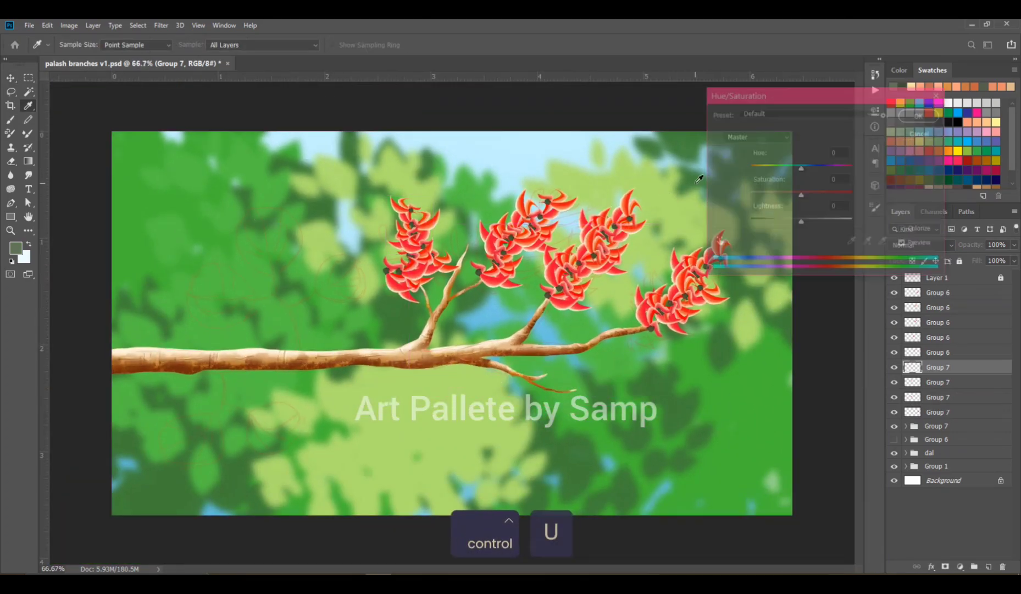
{"action": "left_click_drag", "start_coordinate": [801, 167], "coordinate": [809, 168]}
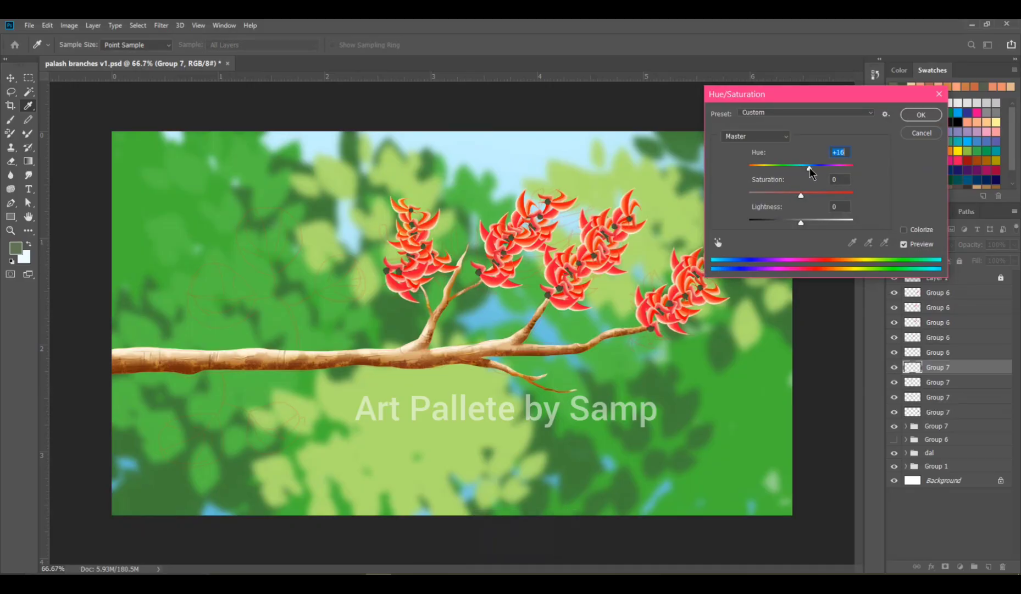
{"action": "left_click", "coordinate": [923, 116]}
Step: Select the cluster at the top of the third branch and shift its hue by +7 with Hue/Saturation
{"action": "key", "text": "ctrl"}
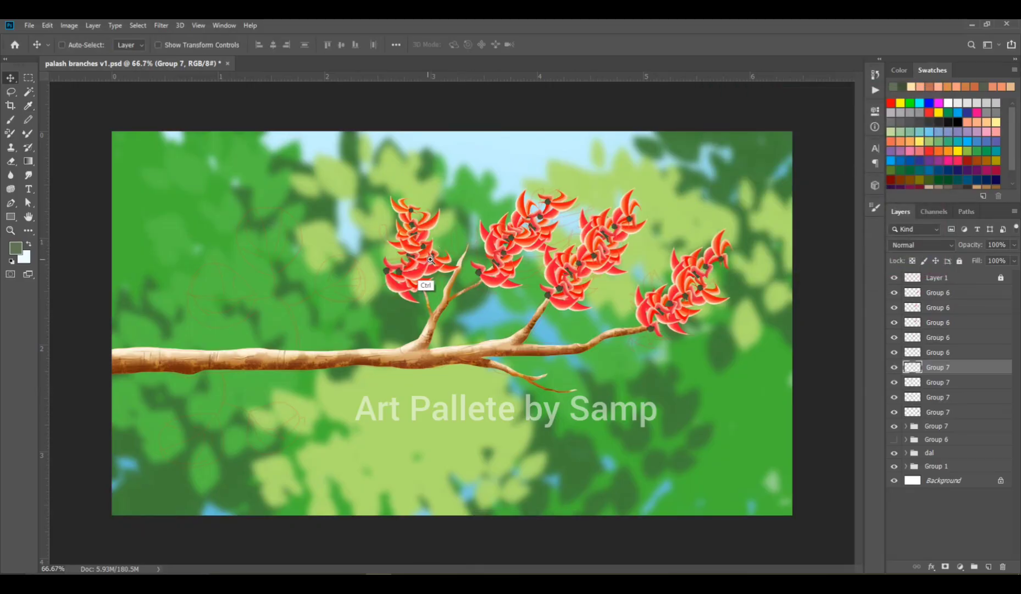
{"action": "left_click", "coordinate": [430, 259], "text": "ctrl"}
{"action": "left_click_drag", "start_coordinate": [729, 179], "coordinate": [566, 160]}
{"action": "left_click", "coordinate": [569, 177]}
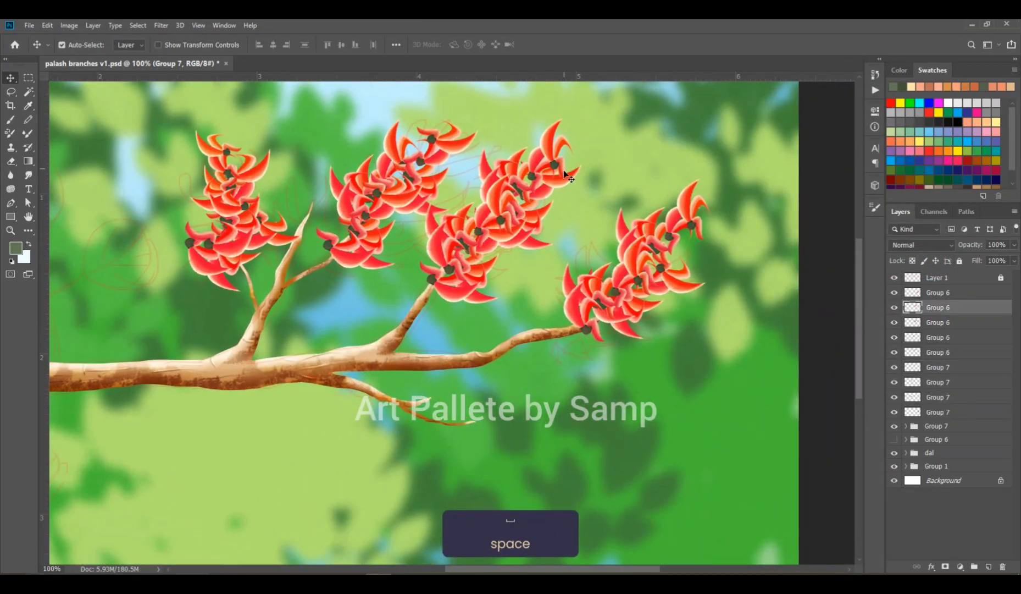
{"action": "key", "text": "ctrl+u"}
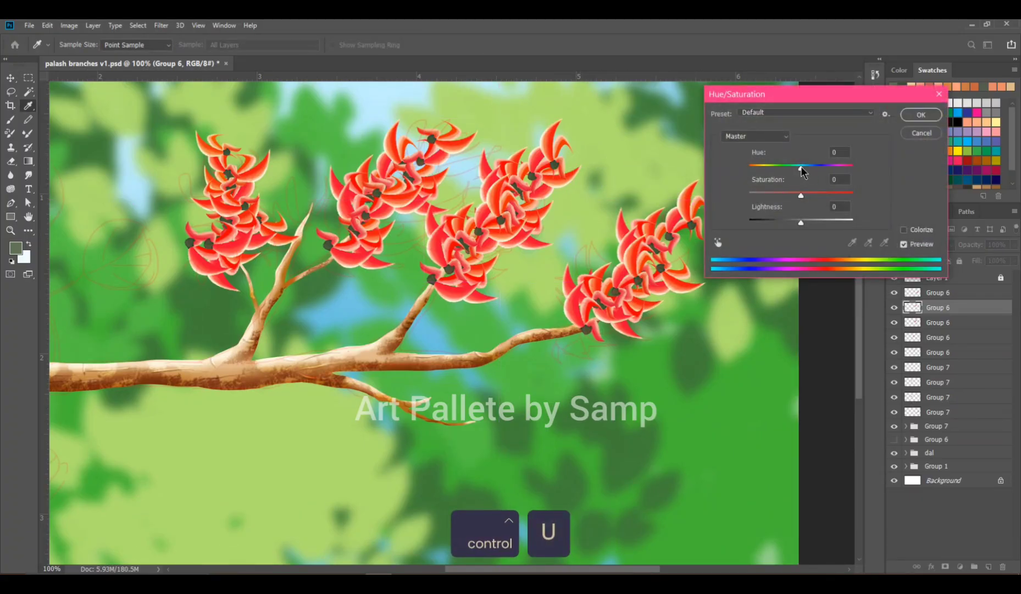
{"action": "left_click_drag", "start_coordinate": [801, 170], "coordinate": [805, 169]}
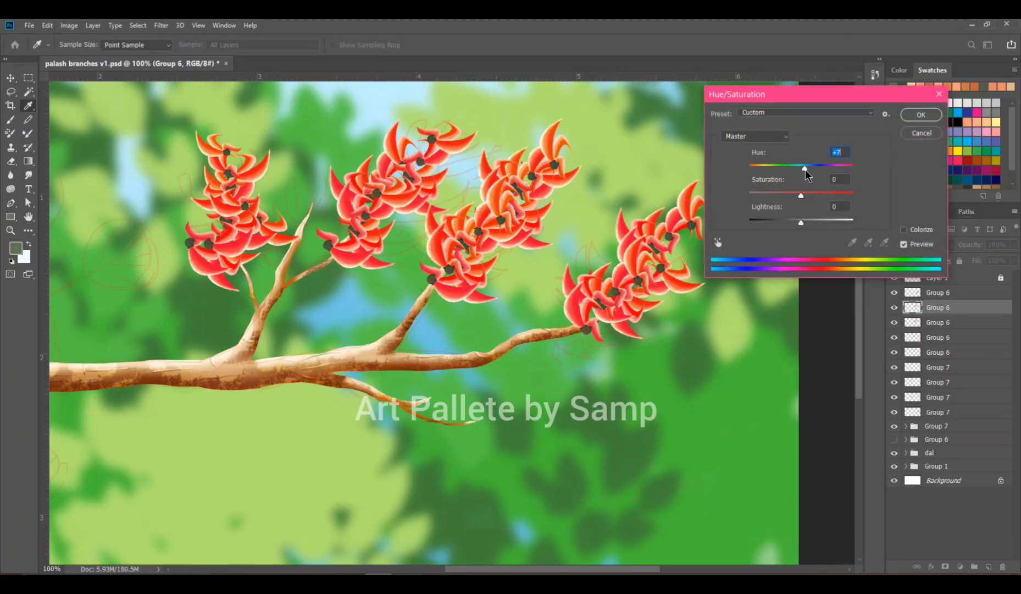
{"action": "left_click", "coordinate": [922, 116]}
Step: Select the Group 7 cluster on the rightmost branch and shift its hue slightly toward orange with Hue/Saturation
{"action": "left_click", "coordinate": [671, 290]}
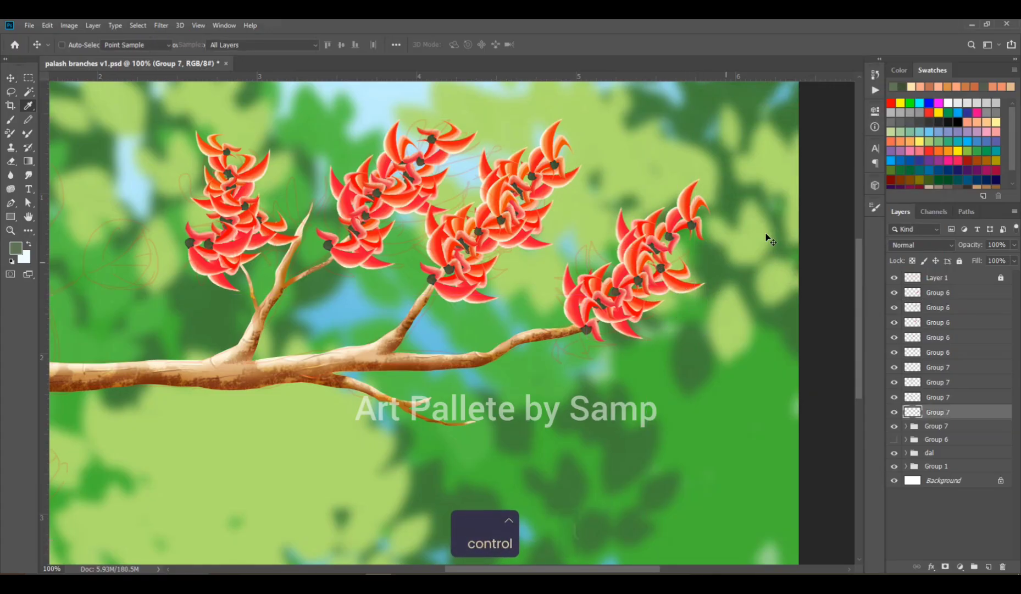
{"action": "key", "text": "ctrl+u"}
{"action": "left_click_drag", "start_coordinate": [801, 169], "coordinate": [807, 170]}
{"action": "left_click", "coordinate": [921, 116]}
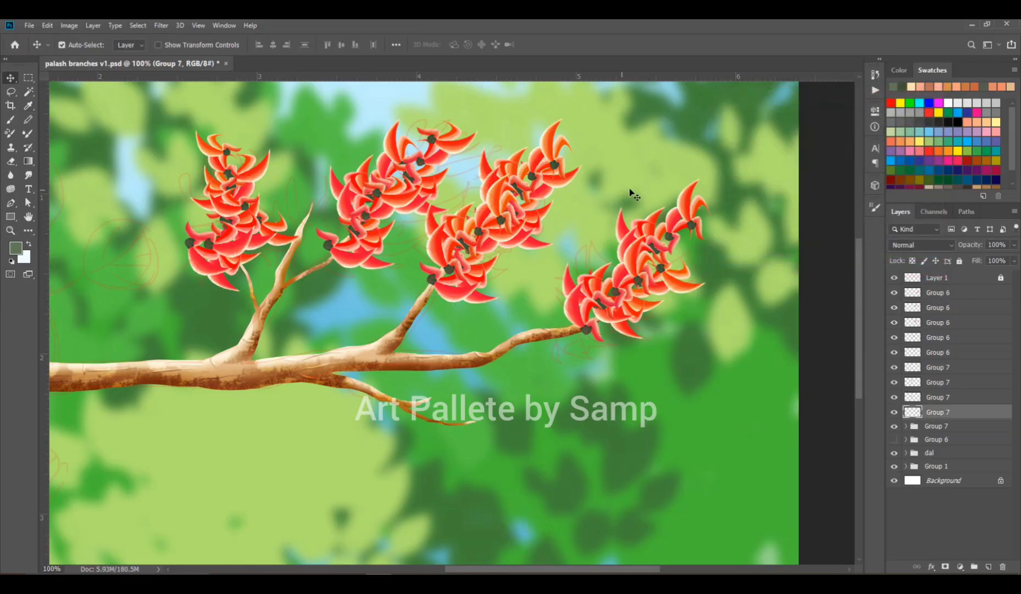
{"action": "key", "text": "ctrl+minus"}
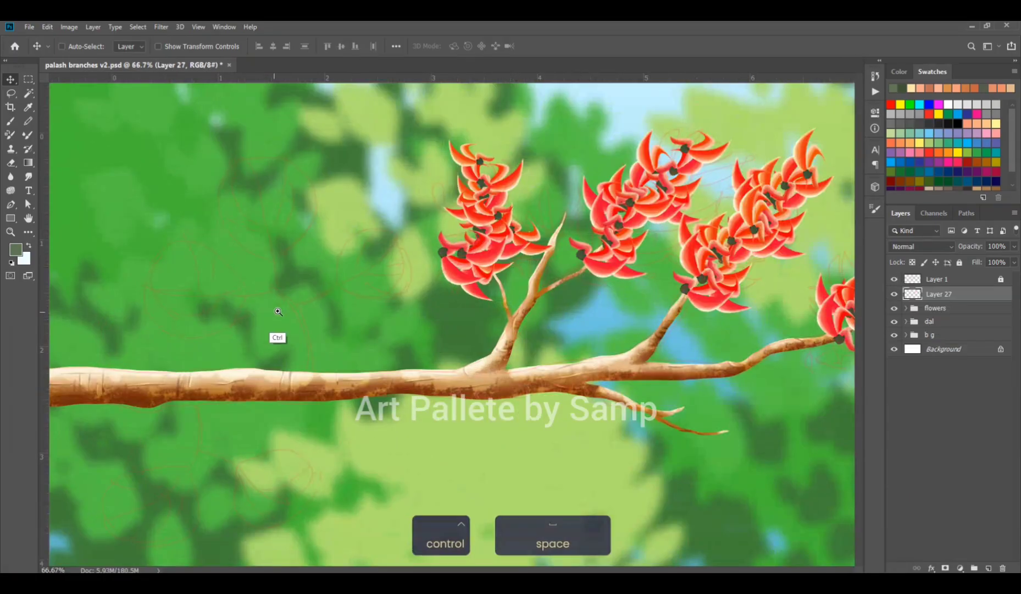
Step: Trace the upper sketched leaf from its base tip around both sides with a curved Pen tool path
{"action": "left_click_drag", "start_coordinate": [275, 338], "coordinate": [493, 354]}
{"action": "key", "text": "p"}
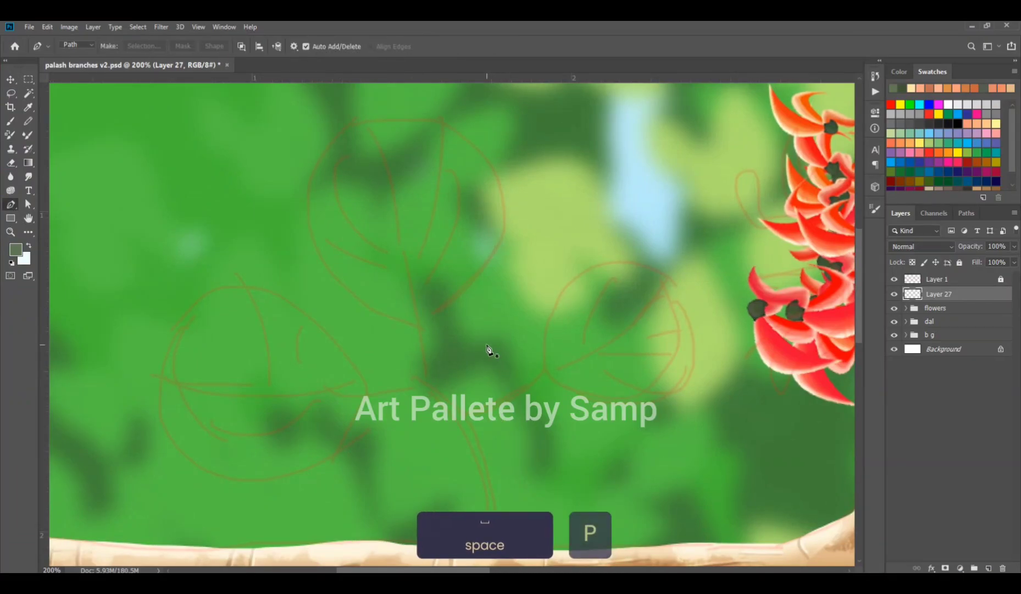
{"action": "left_click", "coordinate": [419, 329]}
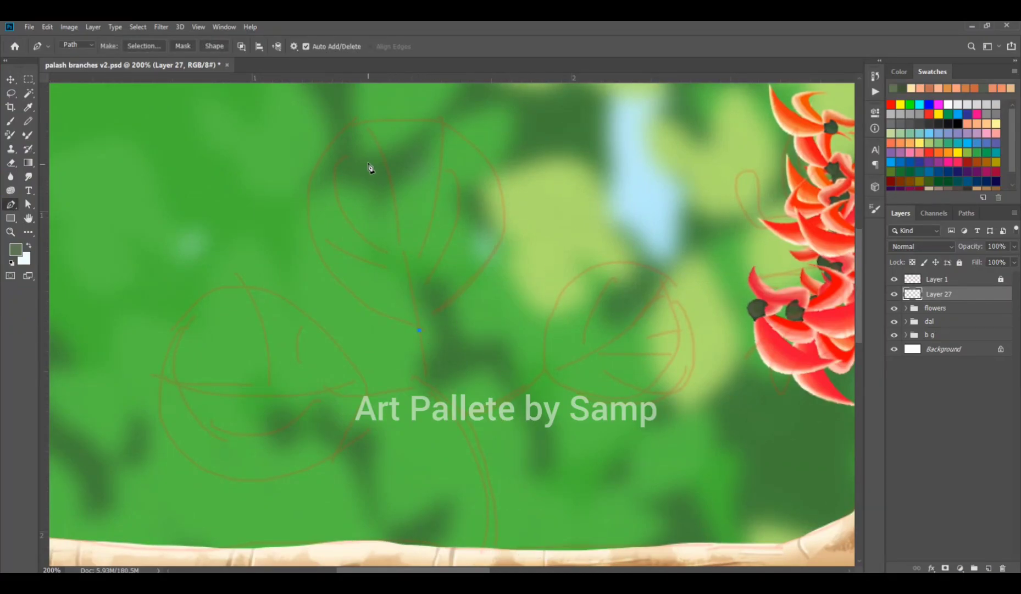
{"action": "left_click_drag", "start_coordinate": [406, 172], "coordinate": [418, 301]}
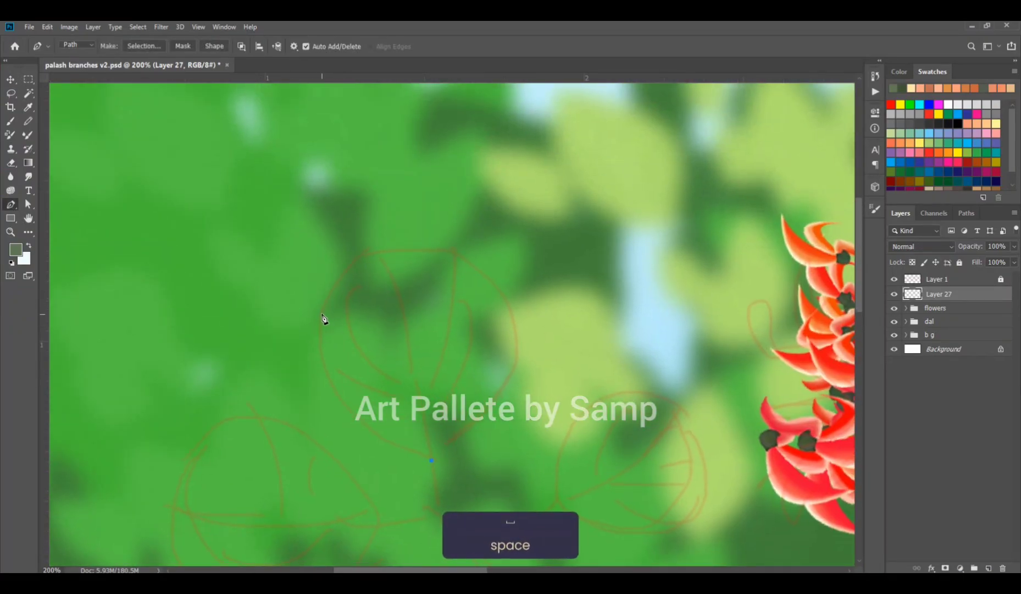
{"action": "left_click_drag", "start_coordinate": [324, 313], "coordinate": [349, 207]}
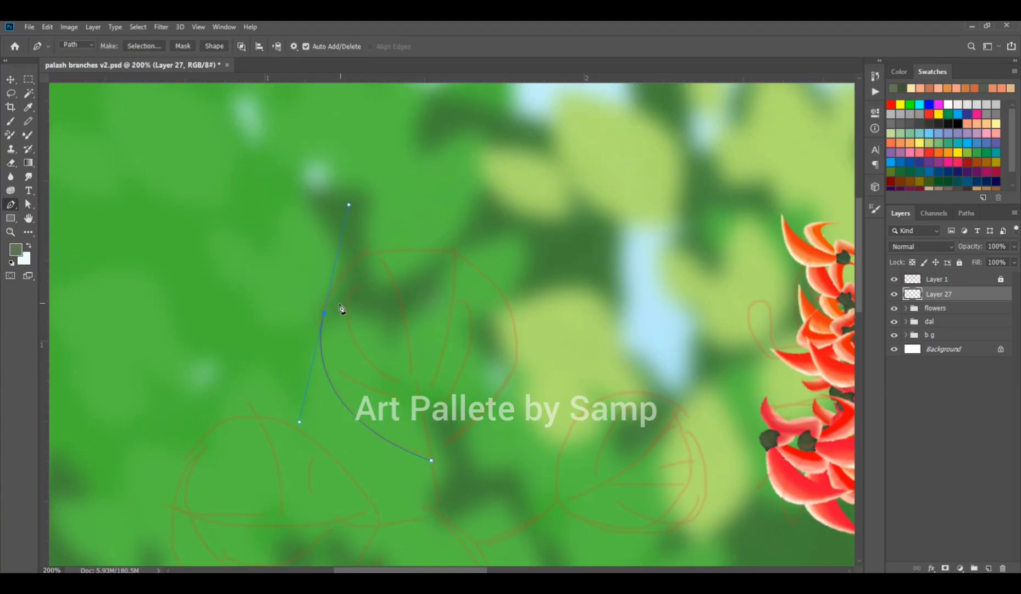
{"action": "left_click", "coordinate": [324, 313], "text": "alt"}
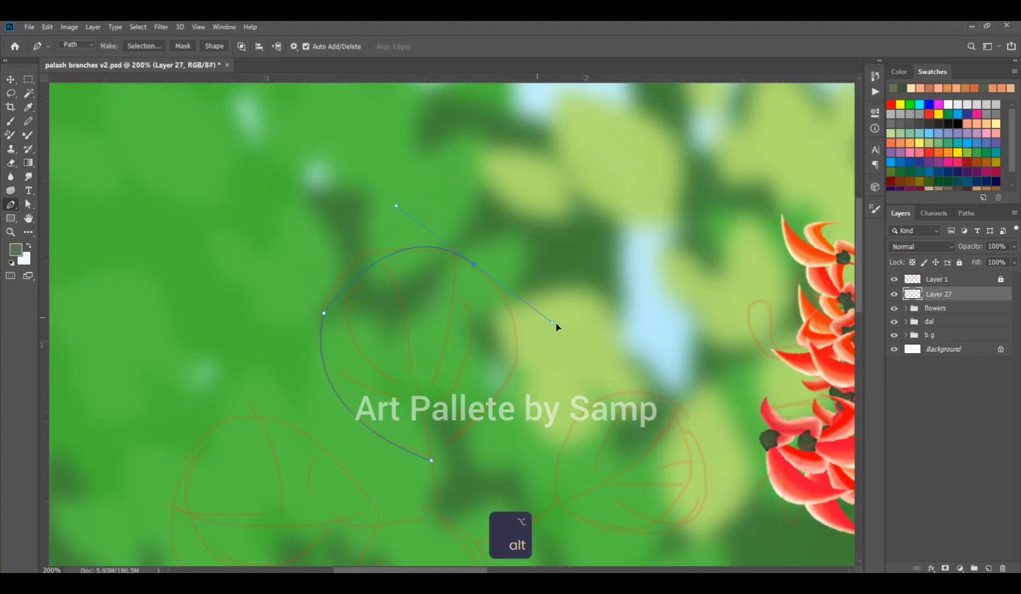
{"action": "left_click_drag", "start_coordinate": [556, 326], "coordinate": [599, 328]}
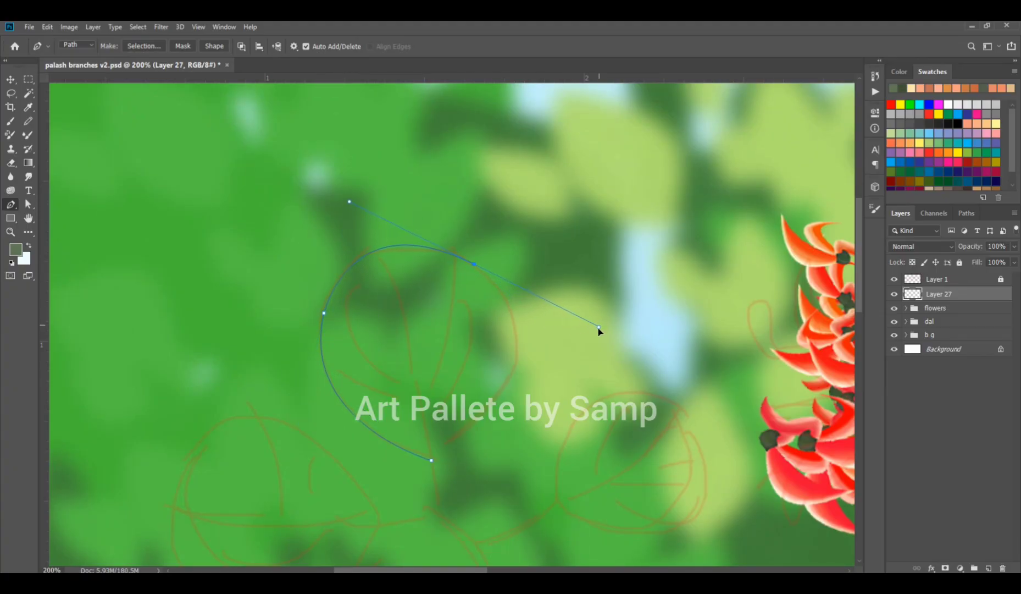
{"action": "left_click", "coordinate": [474, 264], "text": "alt"}
{"action": "left_click_drag", "start_coordinate": [497, 394], "coordinate": [452, 489]}
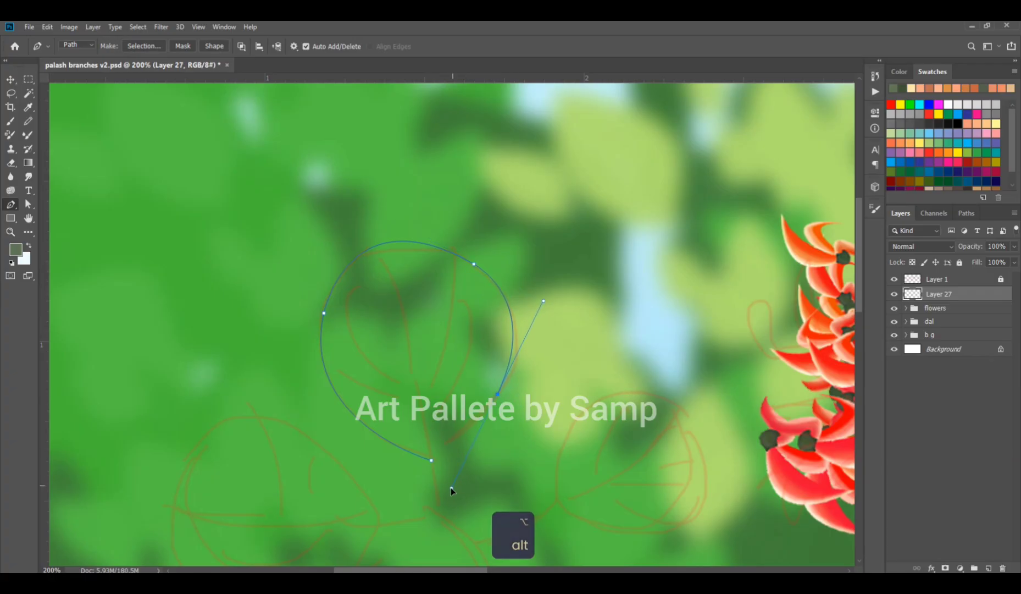
{"action": "left_click", "coordinate": [498, 394], "text": "alt"}
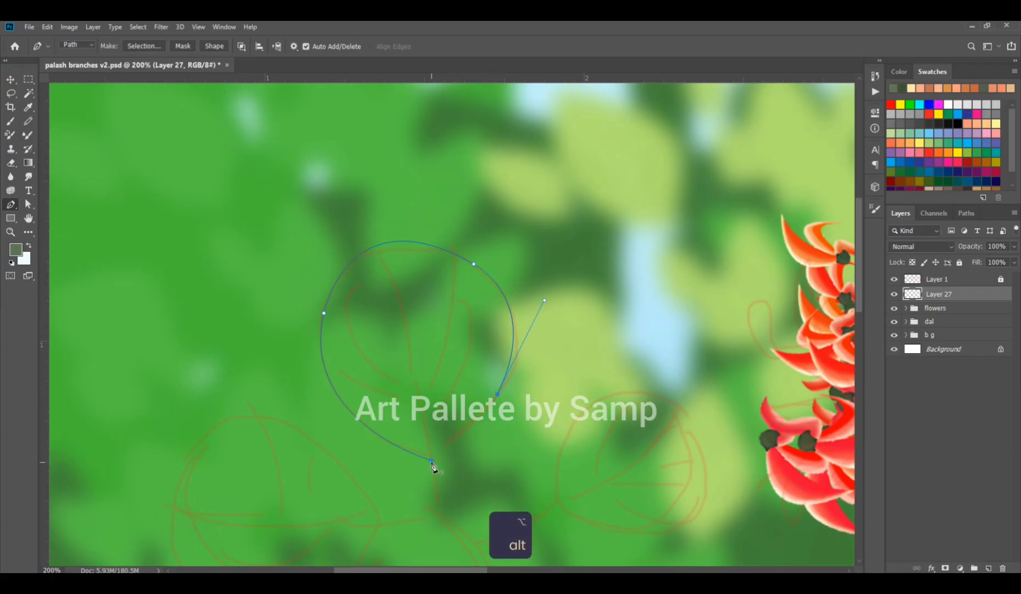
Step: Finish the leaf outline at its pointed base and convert the path into a selection
{"action": "right_click", "coordinate": [432, 462]}
{"action": "key", "text": "Escape"}
{"action": "left_click", "coordinate": [432, 460]}
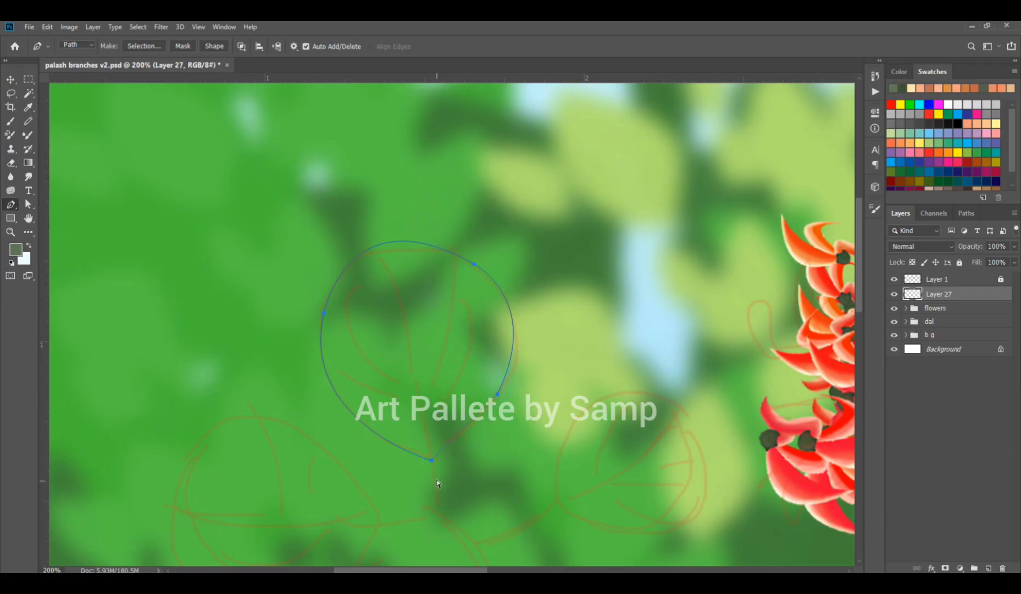
{"action": "key", "text": "ctrl+z"}
{"action": "key", "text": "ctrl+z"}
{"action": "key", "text": "ctrl+Return"}
Step: Set the background color to the light green #5fce7f
{"action": "left_click", "coordinate": [23, 258]}
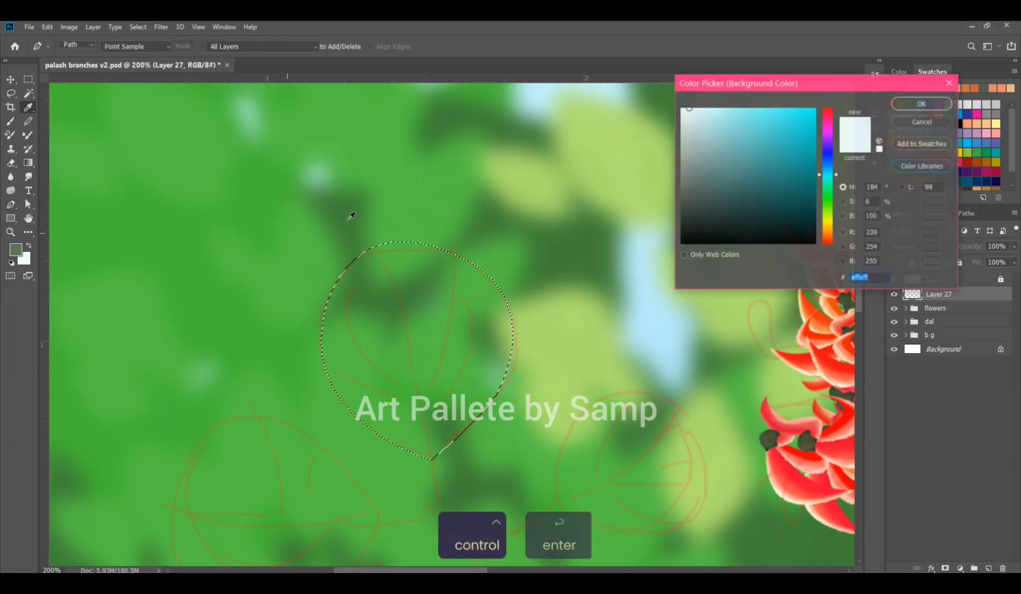
{"action": "left_click", "coordinate": [825, 192]}
{"action": "left_click", "coordinate": [755, 131]}
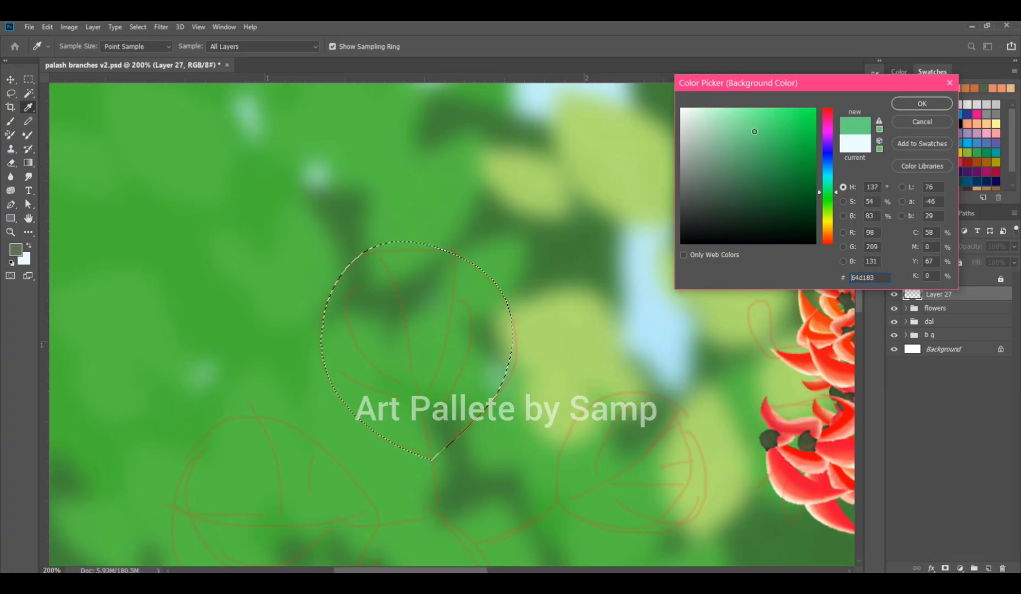
{"action": "left_click", "coordinate": [907, 108]}
Step: Fill the leaf selection with the grey-green foreground color
{"action": "key", "text": "alt+BackSpace"}
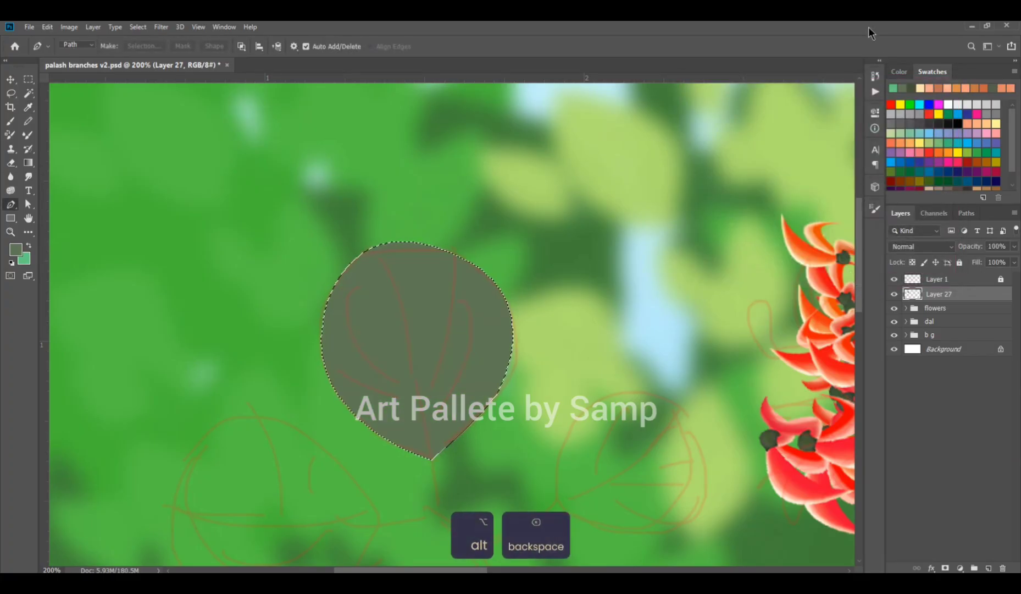
{"action": "key", "text": "i"}
{"action": "left_click", "coordinate": [15, 249]}
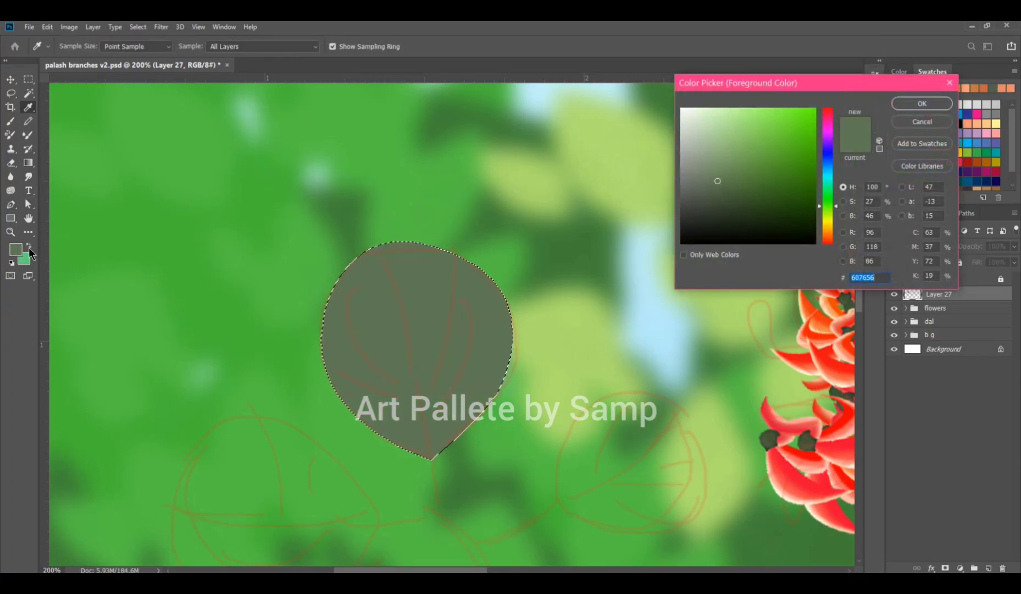
{"action": "key", "text": "Escape"}
Step: Swap the foreground and background colors, fill the leaf selection with the light green, and deselect
{"action": "left_click", "coordinate": [29, 245]}
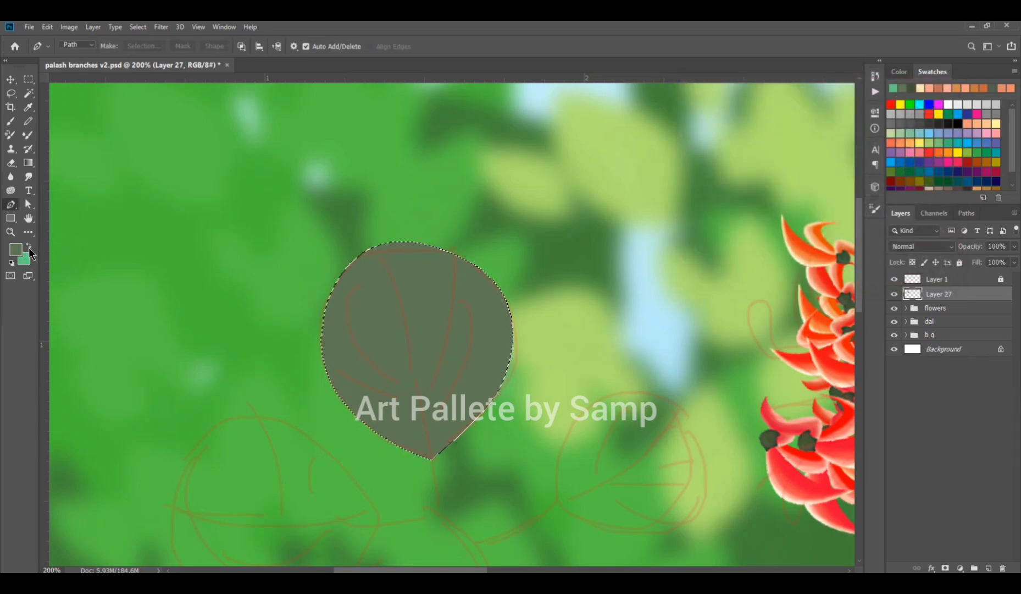
{"action": "key", "text": "p"}
{"action": "key", "text": "alt+BackSpace"}
{"action": "key", "text": "ctrl+d"}
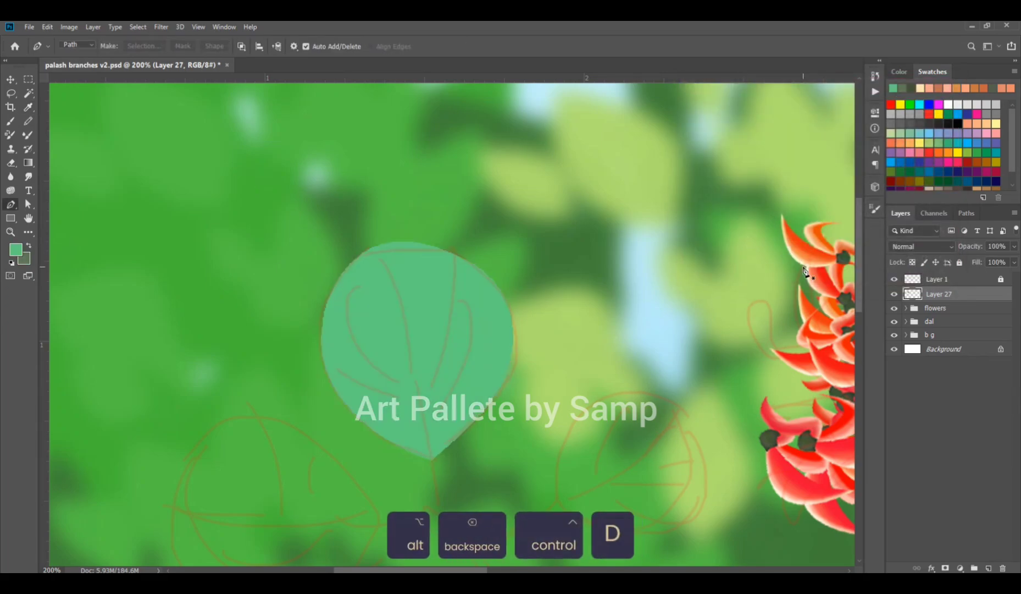
Step: Add a new layer clipped to the leaf layer and choose a darker green as the brush color
{"action": "left_click_drag", "start_coordinate": [541, 397], "coordinate": [526, 294]}
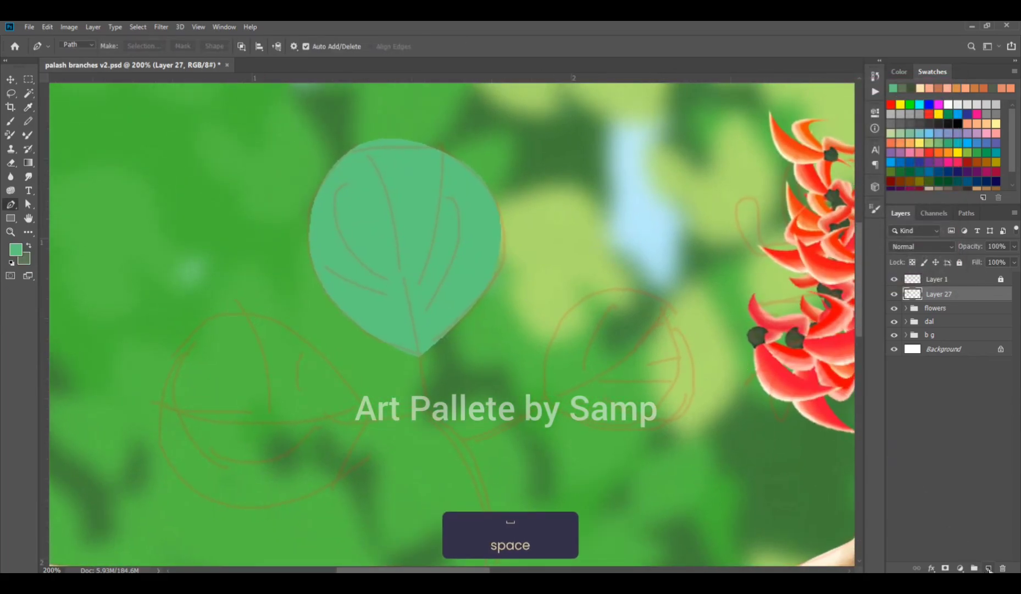
{"action": "left_click", "coordinate": [989, 568]}
{"action": "key", "text": "ctrl+alt+g"}
{"action": "key", "text": "b"}
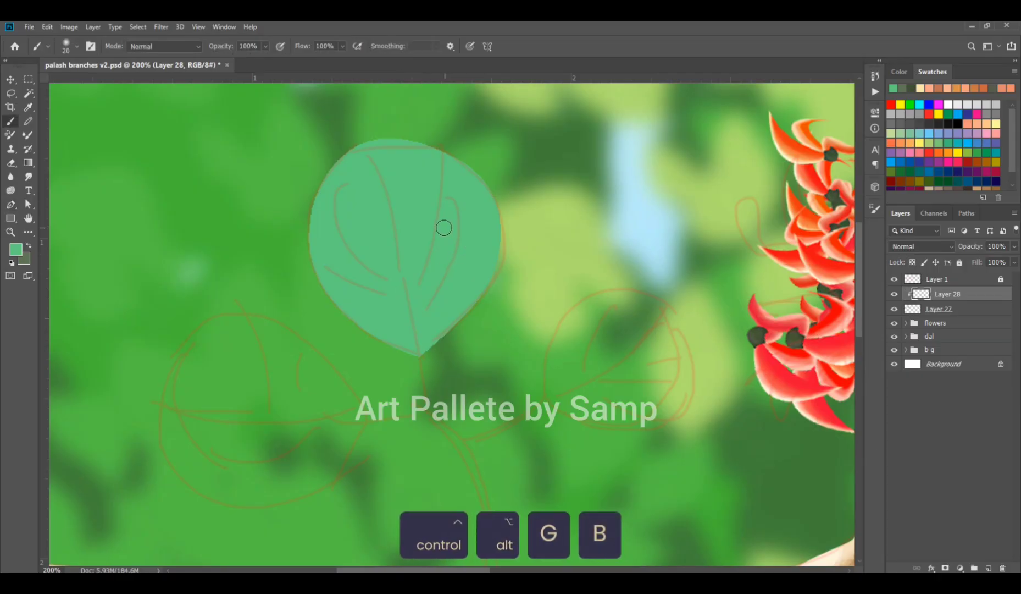
{"action": "left_click", "coordinate": [16, 250]}
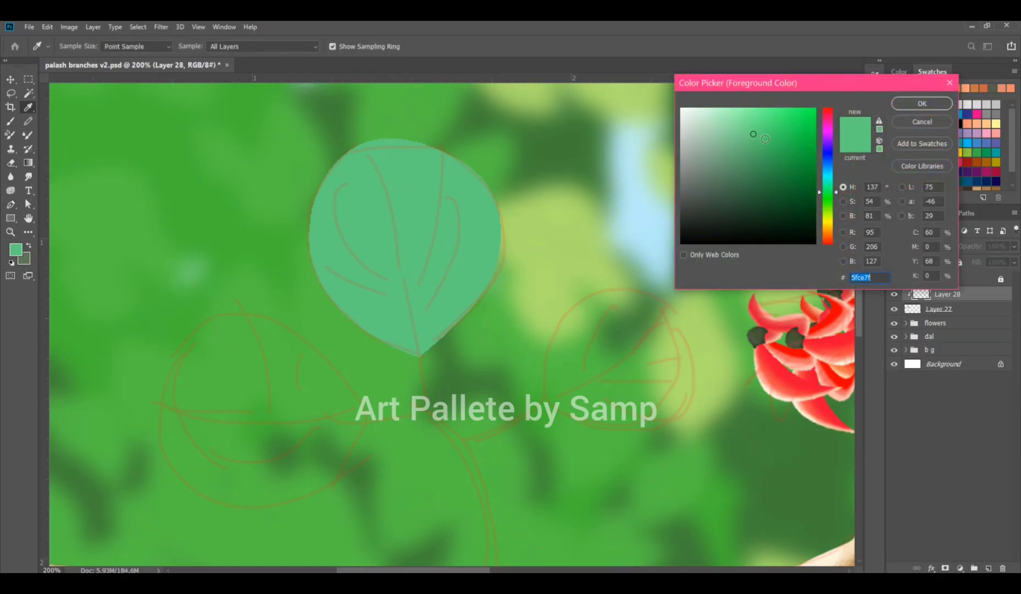
{"action": "left_click_drag", "start_coordinate": [755, 146], "coordinate": [755, 153]}
{"action": "left_click", "coordinate": [928, 104]}
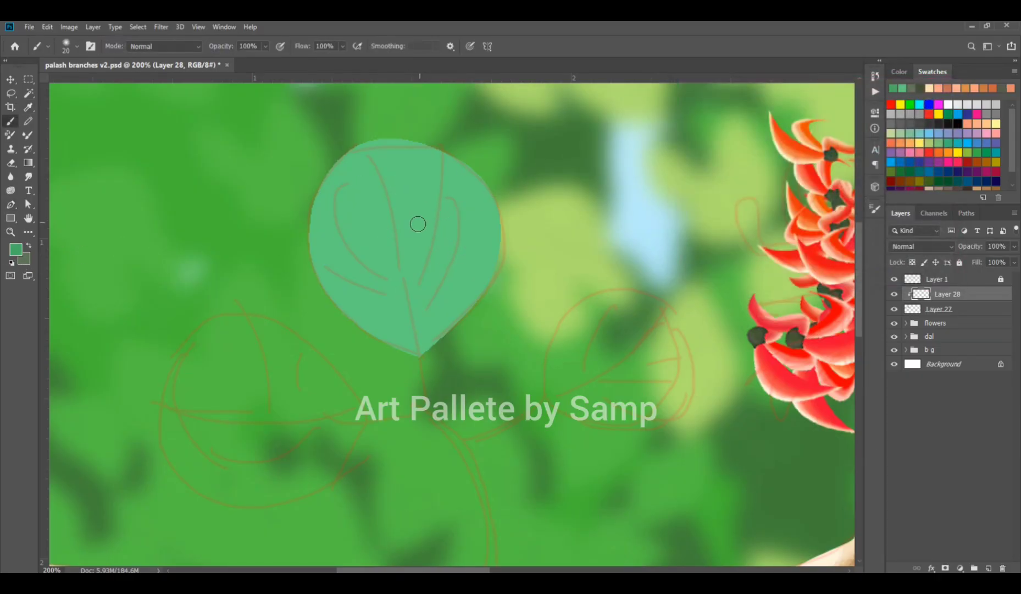
Step: Enlarge the brush to 100 px and paint darker green shading over the left half of the leaf
{"action": "key", "text": "bracketright"}
{"action": "key", "text": "bracketright"}
{"action": "key", "text": "bracketright"}
{"action": "key", "text": "bracketright"}
{"action": "key", "text": "bracketright"}
{"action": "key", "text": "bracketright"}
{"action": "key", "text": "bracketright"}
{"action": "key", "text": "bracketright"}
{"action": "mouse_move", "coordinate": [324, 215]}
{"action": "left_mouse_down"}
{"action": "mouse_move", "coordinate": [330, 270]}
{"action": "mouse_move", "coordinate": [343, 282]}
{"action": "mouse_move", "coordinate": [380, 220]}
{"action": "mouse_move", "coordinate": [384, 159]}
{"action": "left_mouse_up"}
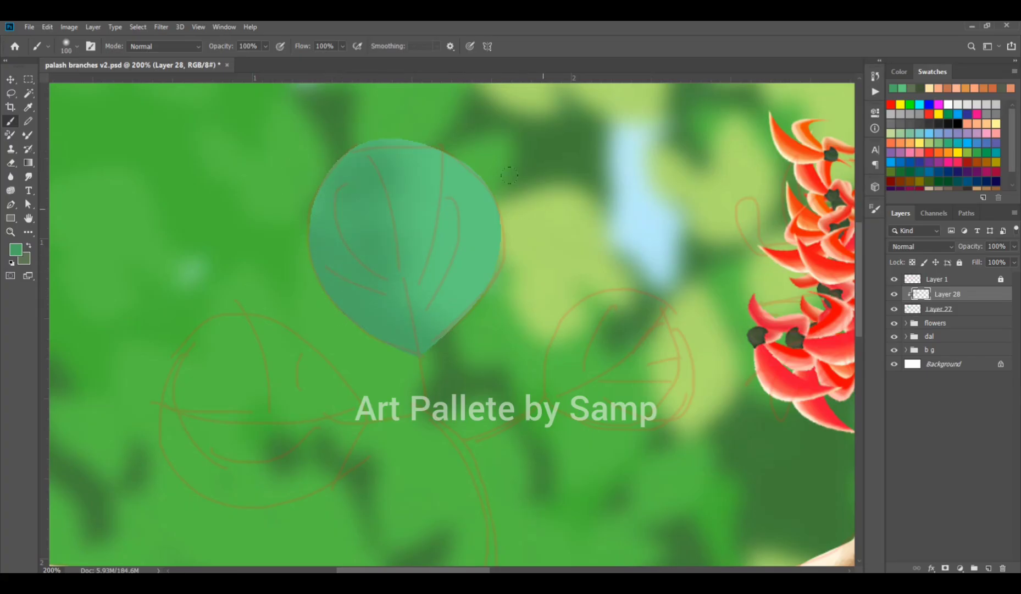
Step: Soften the shading's inner edge near the leaf's top with the Eraser enlarged to 90 px
{"action": "key", "text": "e"}
{"action": "key", "text": "bracketright"}
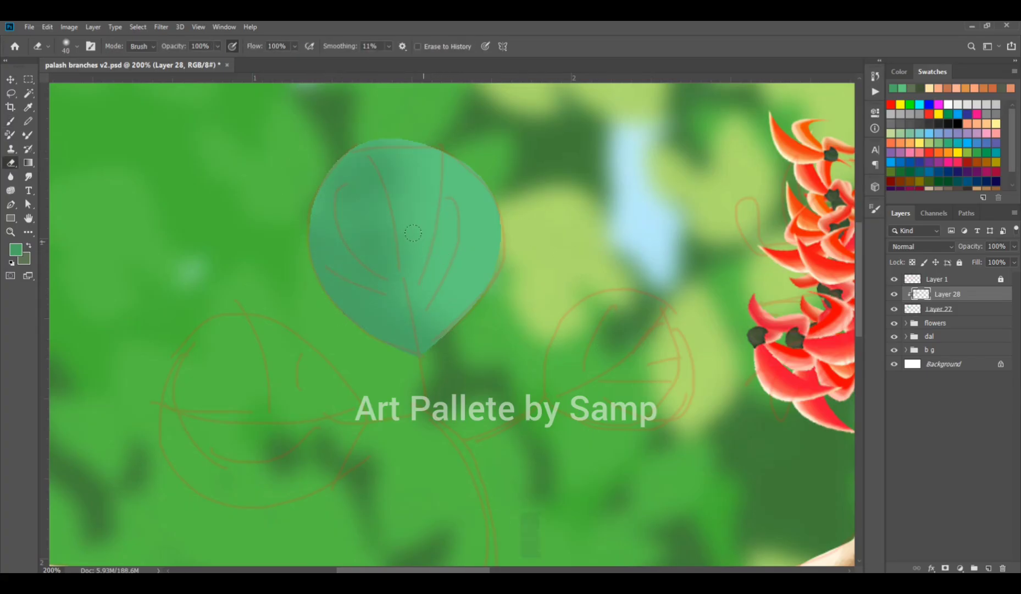
{"action": "key", "text": "bracketright"}
{"action": "key", "text": "bracketright"}
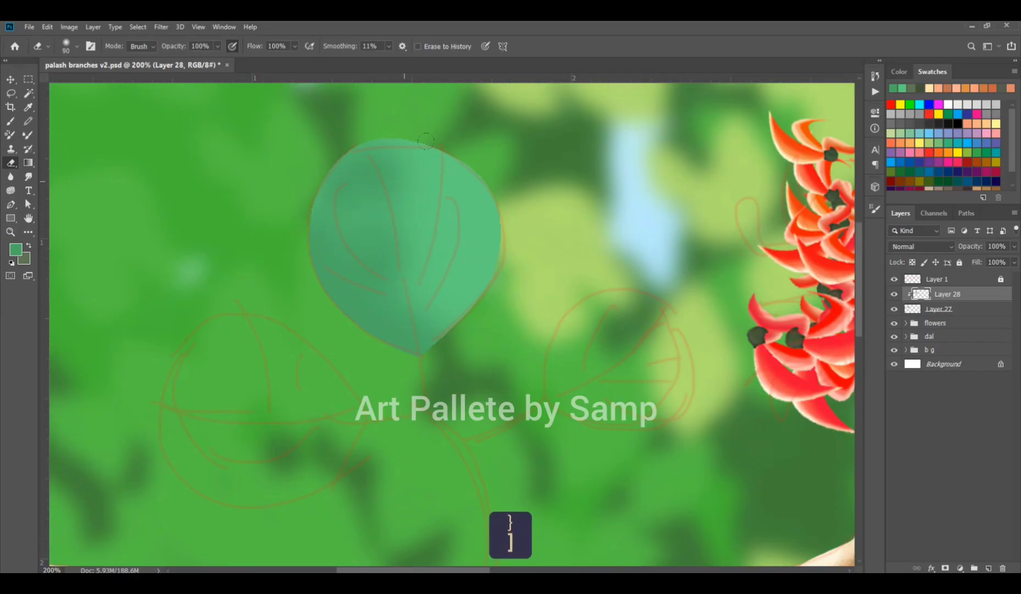
Step: Set the leaf's shading layer to Linear Burn at 72% opacity and add a new layer above it
{"action": "left_click", "coordinate": [912, 242]}
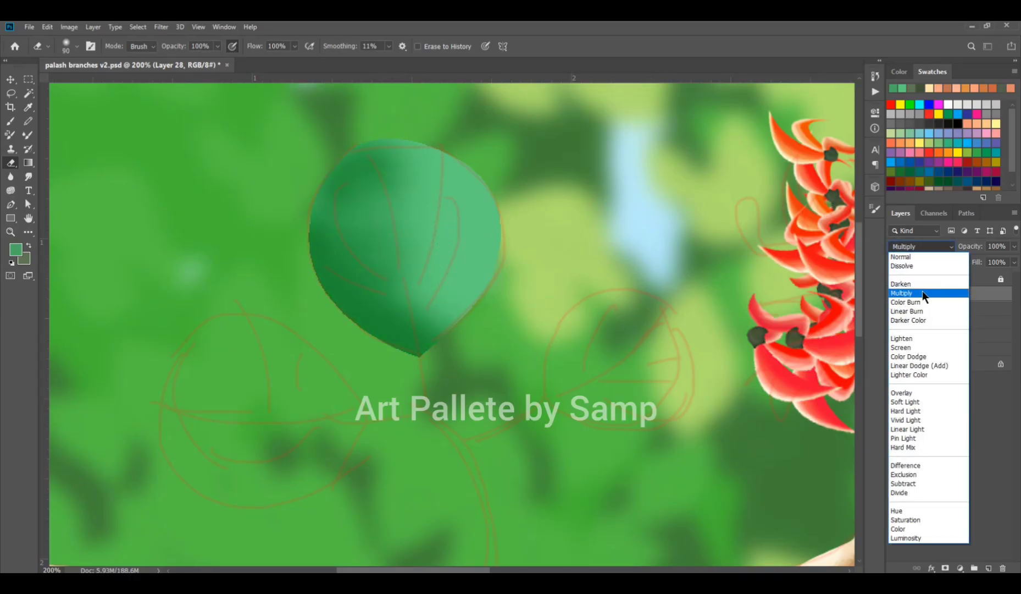
{"action": "left_click", "coordinate": [919, 310]}
{"action": "left_click_drag", "start_coordinate": [969, 248], "coordinate": [954, 250]}
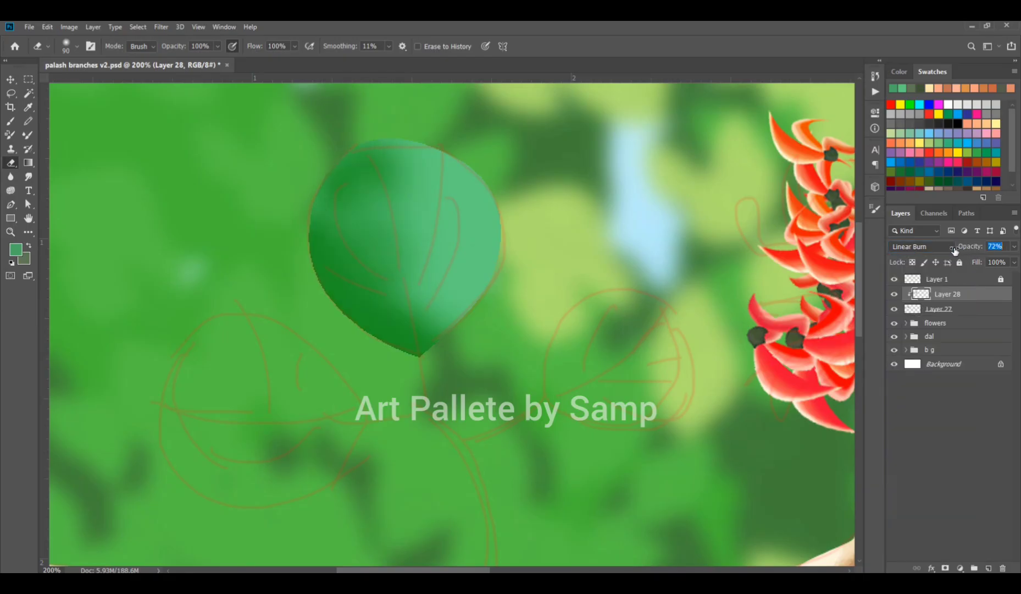
{"action": "left_click", "coordinate": [988, 568]}
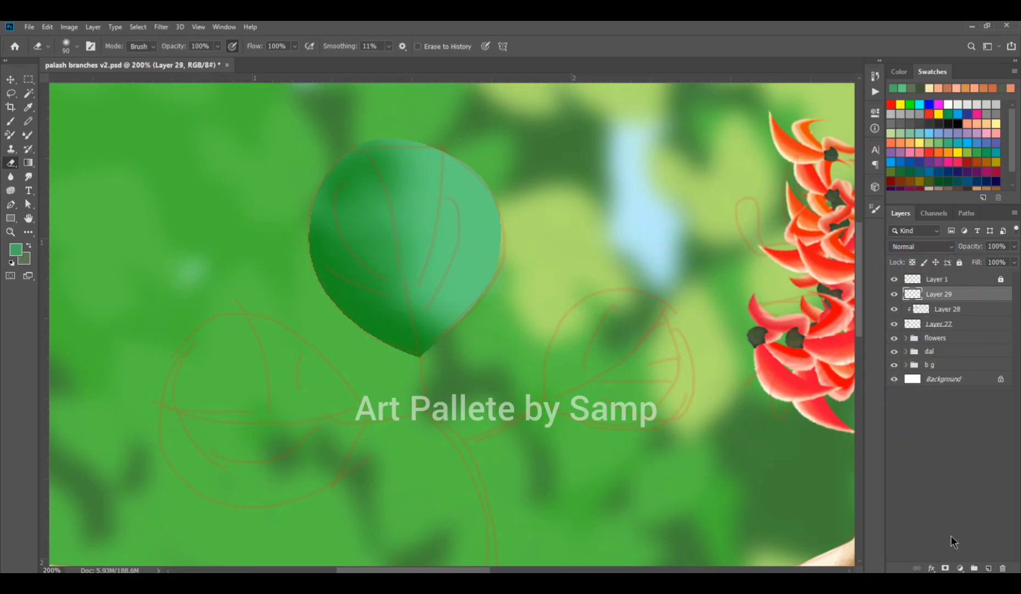
Step: Clip the new layer to the leaf and choose the bright green 5dea85 as the brush color
{"action": "key", "text": "ctrl+alt+g"}
{"action": "key", "text": "b"}
{"action": "left_click", "coordinate": [16, 250]}
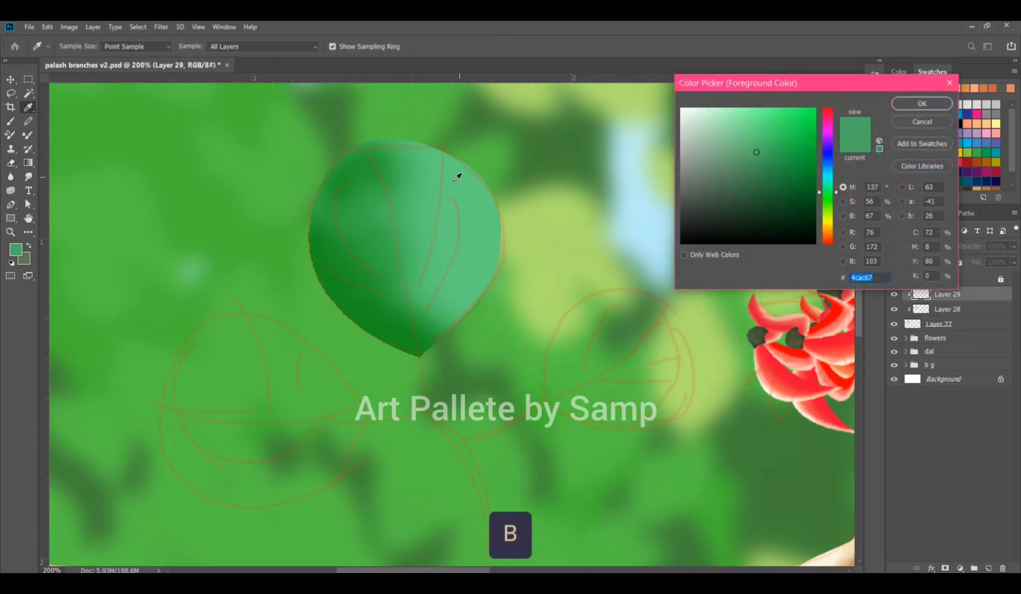
{"action": "left_click", "coordinate": [472, 183]}
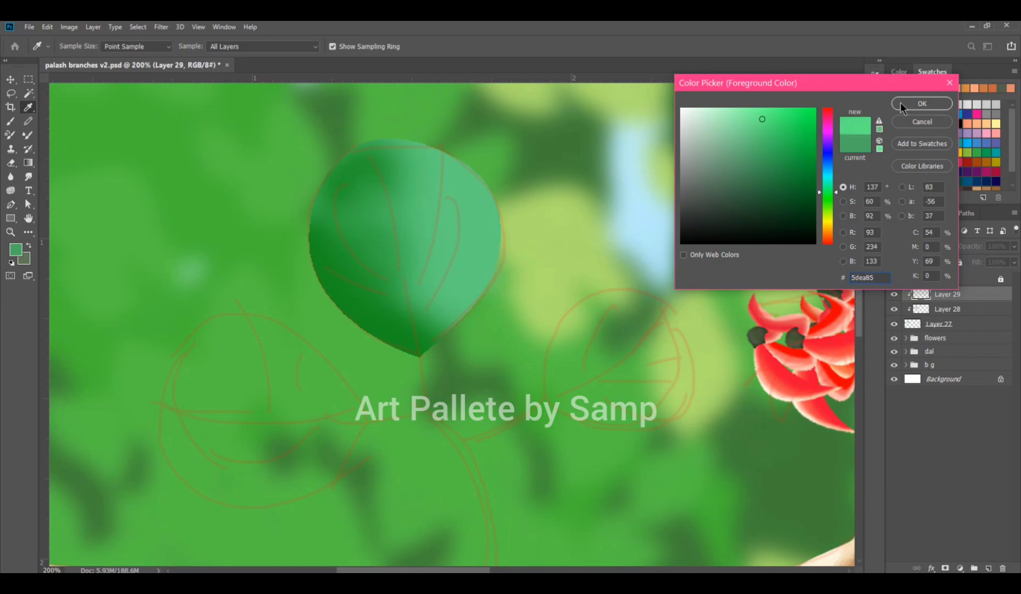
{"action": "left_click", "coordinate": [922, 103]}
Step: Paint bright highlights along the leaf's right side and set their layer to Color Dodge at 64% opacity
{"action": "left_click_drag", "start_coordinate": [486, 164], "coordinate": [454, 198]}
{"action": "left_click_drag", "start_coordinate": [439, 144], "coordinate": [412, 174]}
{"action": "left_click_drag", "start_coordinate": [489, 269], "coordinate": [420, 351]}
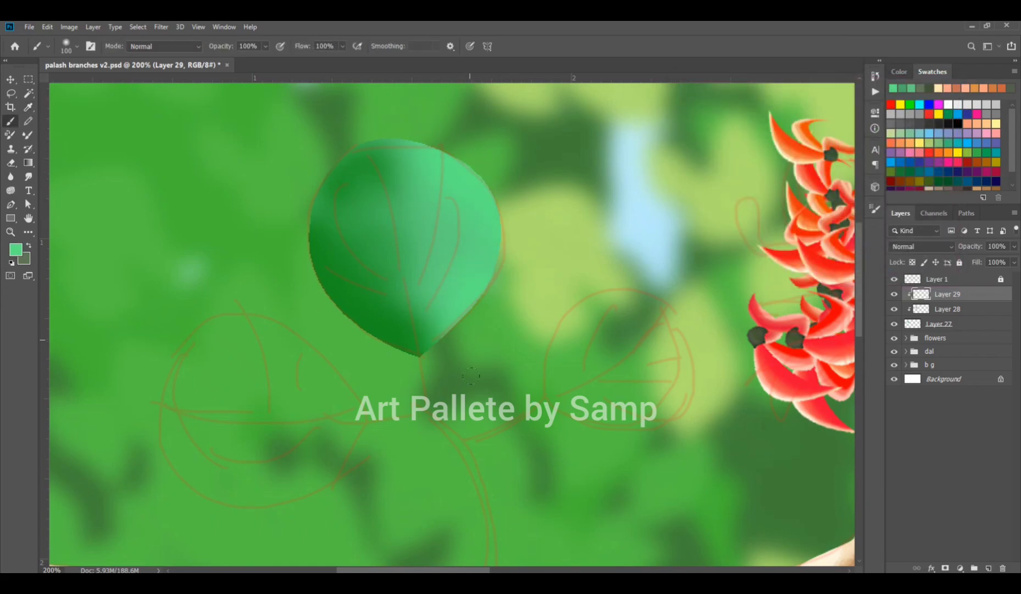
{"action": "left_click", "coordinate": [938, 246]}
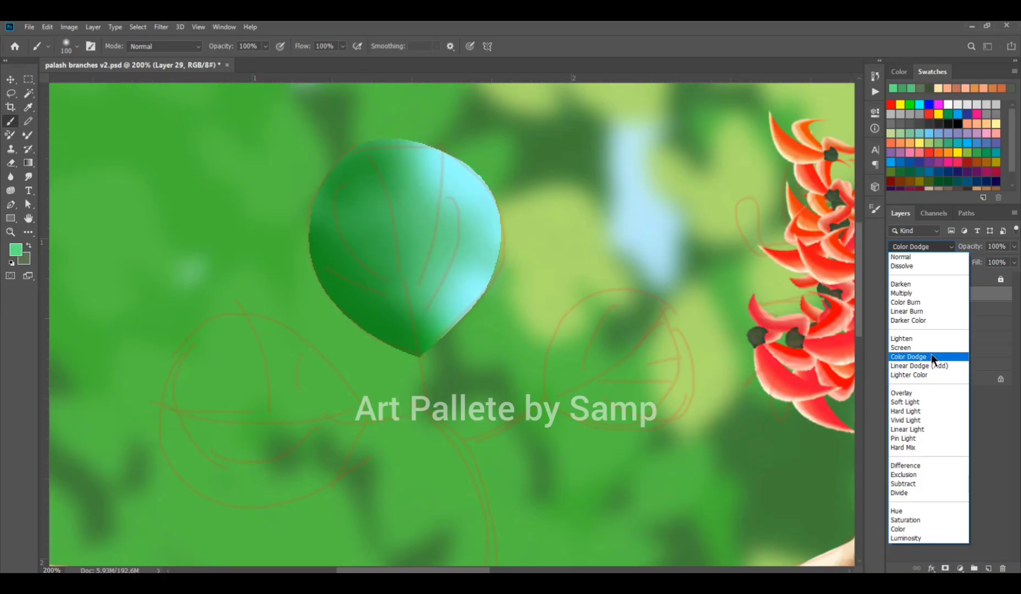
{"action": "left_click", "coordinate": [931, 356]}
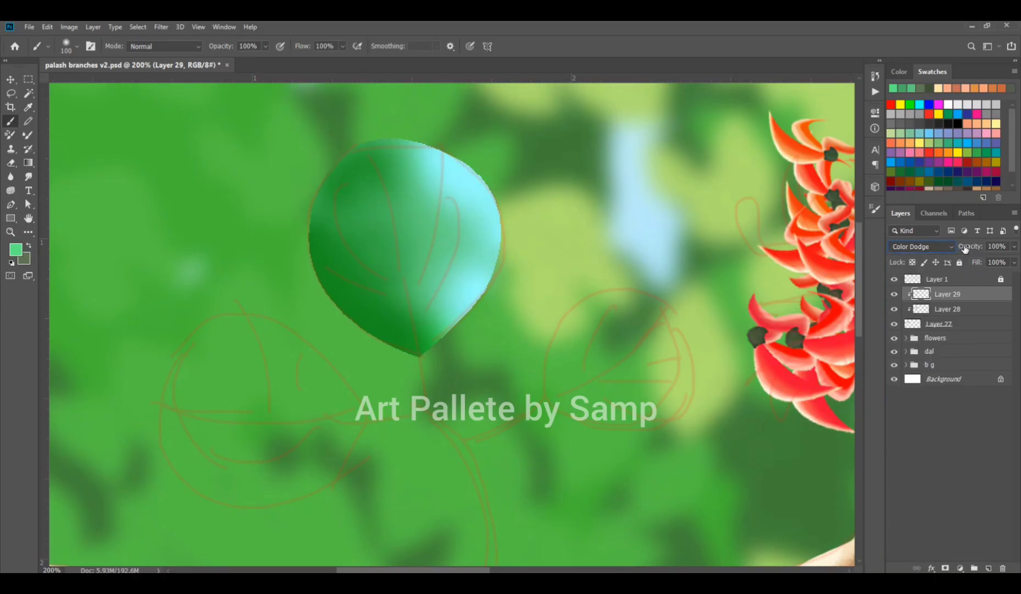
{"action": "left_click_drag", "start_coordinate": [965, 248], "coordinate": [948, 249]}
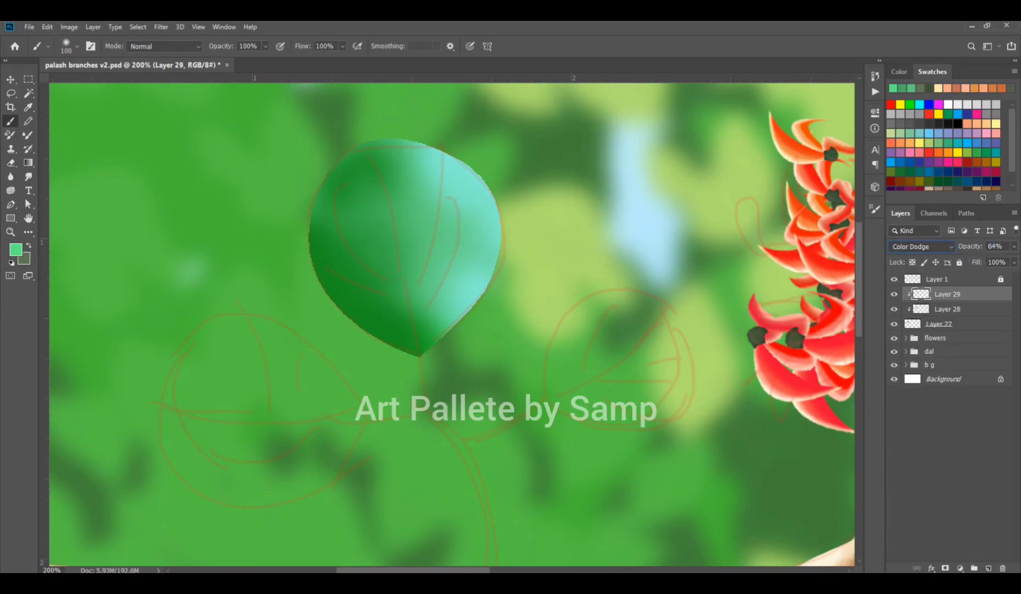
Step: Add another clipped layer above the highlights and set up a hard round brush with pressure-controlled size at 7 px
{"action": "left_click", "coordinate": [988, 566]}
{"action": "key", "text": "ctrl+alt+g"}
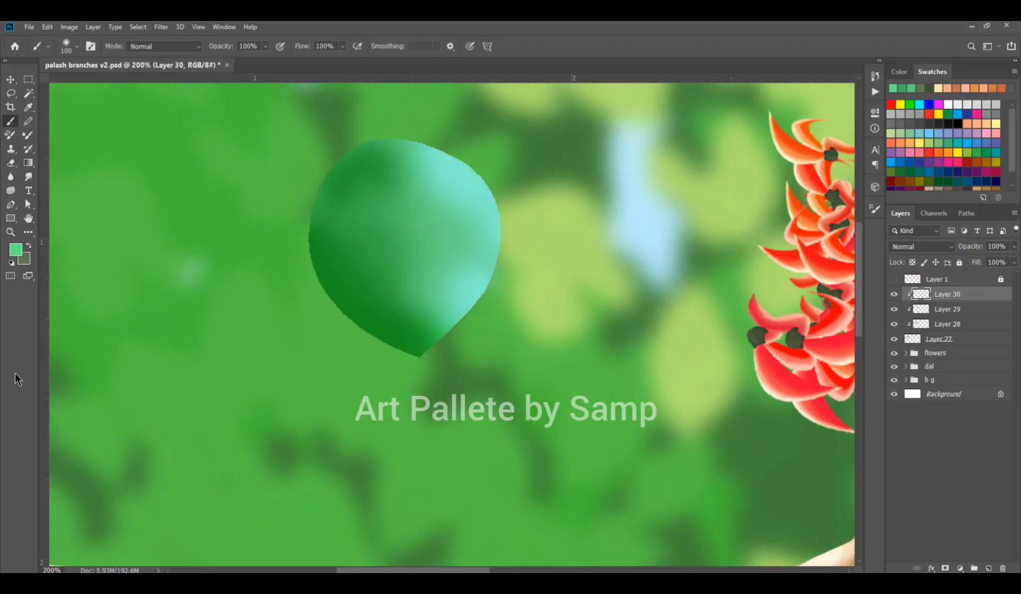
{"action": "key", "text": "b"}
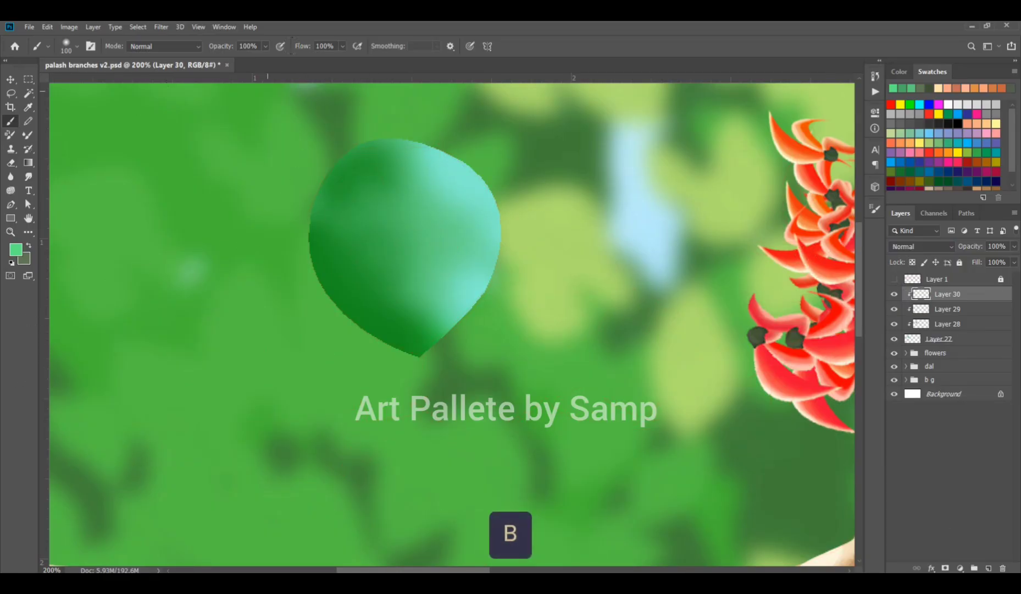
{"action": "left_click", "coordinate": [470, 46]}
{"action": "left_click", "coordinate": [875, 208]}
{"action": "left_click", "coordinate": [757, 226]}
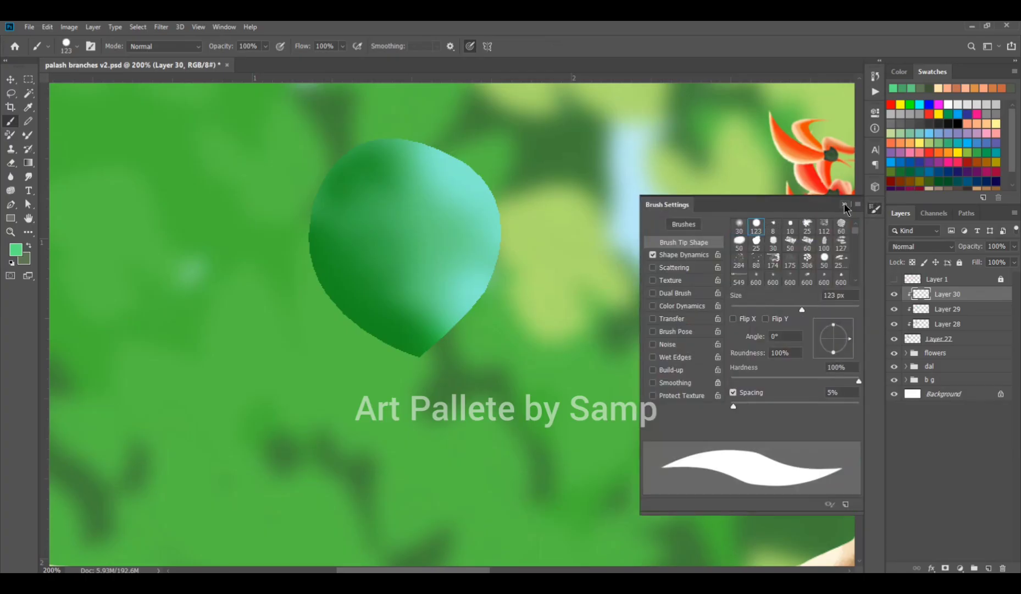
{"action": "left_click", "coordinate": [845, 204]}
{"action": "key", "text": "bracketleft"}
{"action": "key", "text": "bracketleft"}
{"action": "key", "text": "bracketleft"}
{"action": "key", "text": "bracketleft"}
{"action": "key", "text": "bracketleft"}
{"action": "key", "text": "bracketleft"}
{"action": "key", "text": "bracketleft"}
{"action": "key", "text": "bracketleft"}
{"action": "key", "text": "bracketleft"}
{"action": "key", "text": "bracketleft"}
{"action": "key", "text": "bracketleft"}
{"action": "key", "text": "bracketleft"}
{"action": "key", "text": "bracketleft"}
{"action": "key", "text": "bracketleft"}
{"action": "key", "text": "bracketleft"}
{"action": "key", "text": "bracketleft"}
{"action": "key", "text": "bracketleft"}
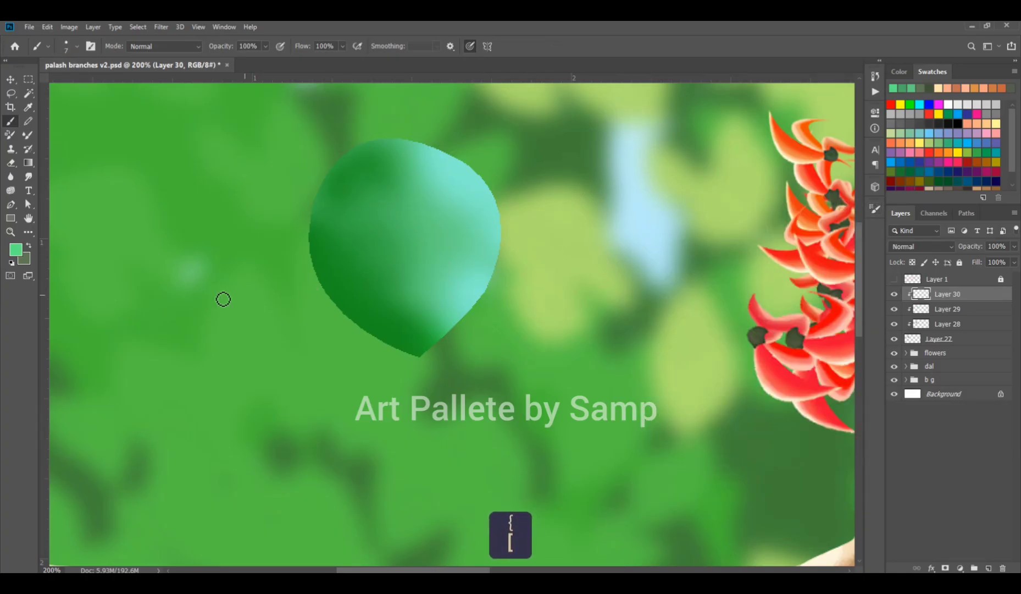
Step: Choose the pale yellowish green b0eb85 as the brush color for the leaf veins
{"action": "left_click", "coordinate": [13, 251]}
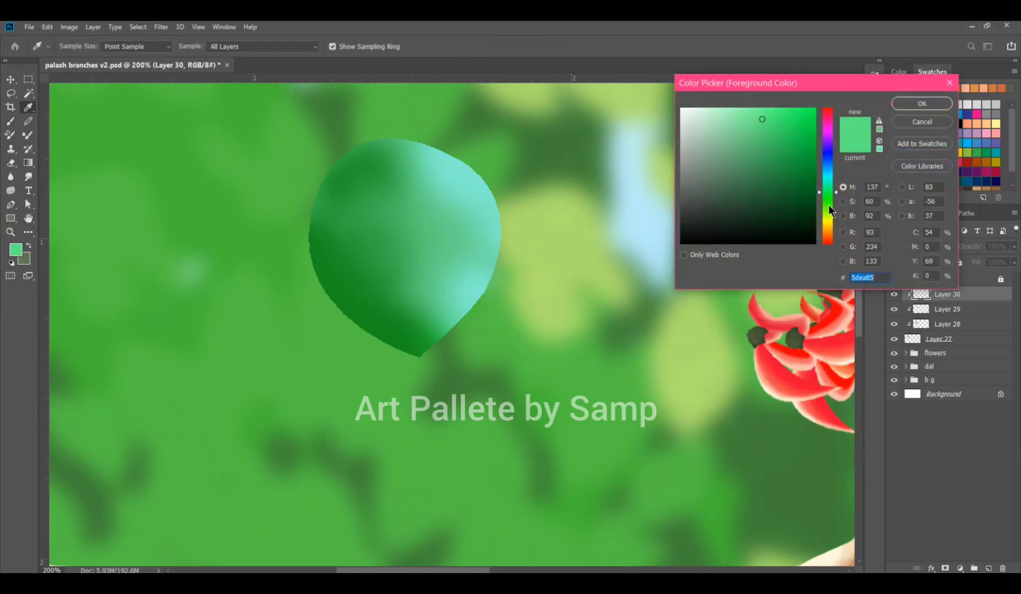
{"action": "left_click", "coordinate": [828, 214]}
{"action": "left_click_drag", "start_coordinate": [750, 110], "coordinate": [740, 128]}
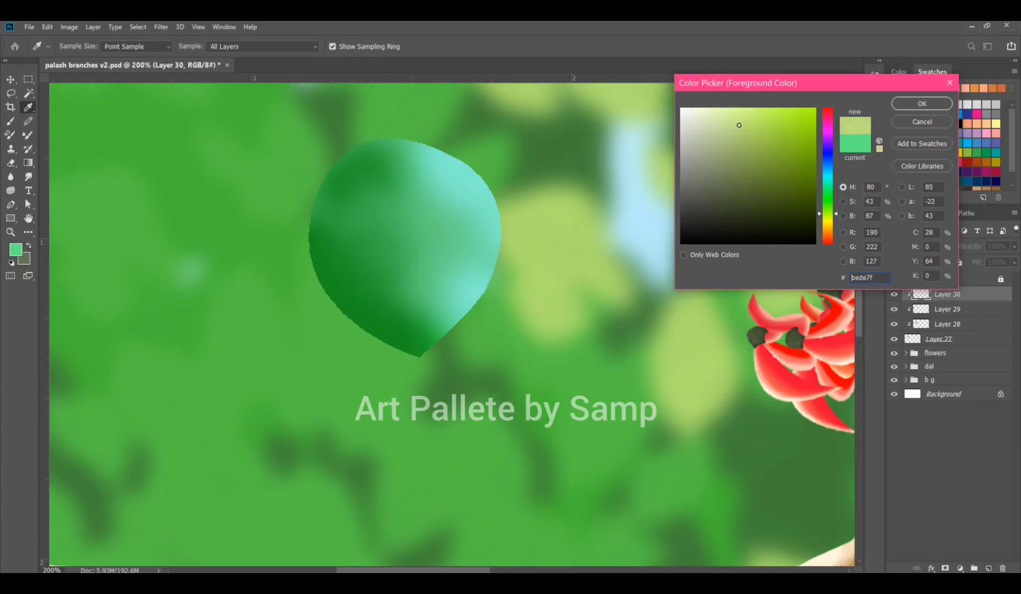
{"action": "left_click", "coordinate": [826, 208]}
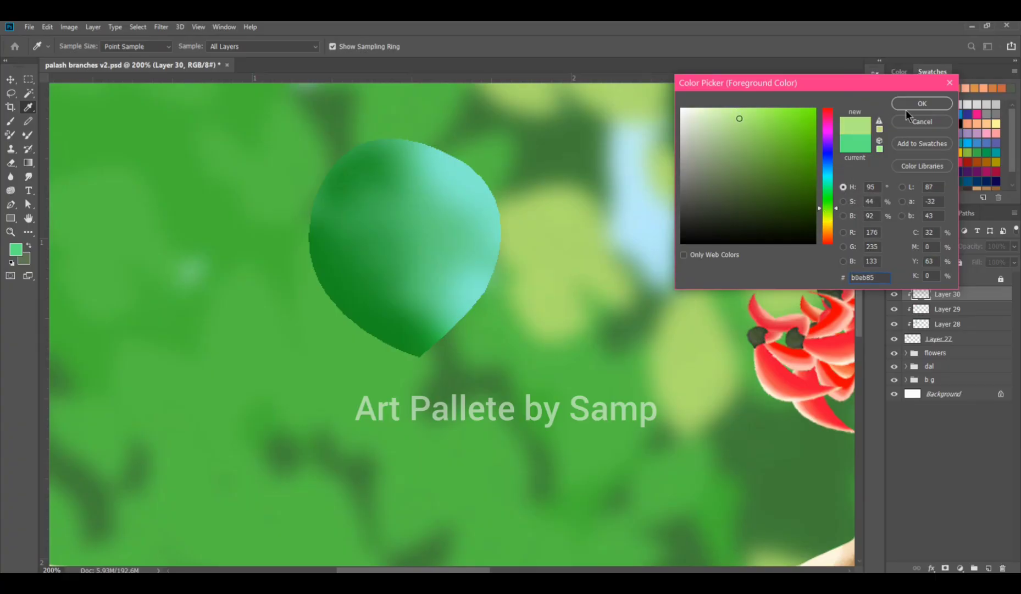
{"action": "left_click", "coordinate": [912, 104]}
Step: Draw a gently curved midrib from the leaf's top edge down to its tip, comparing strokes through undo and redo
{"action": "key", "text": "b"}
{"action": "mouse_move", "coordinate": [385, 141]}
{"action": "left_mouse_down"}
{"action": "mouse_move", "coordinate": [415, 312]}
{"action": "mouse_move", "coordinate": [432, 341]}
{"action": "left_mouse_up"}
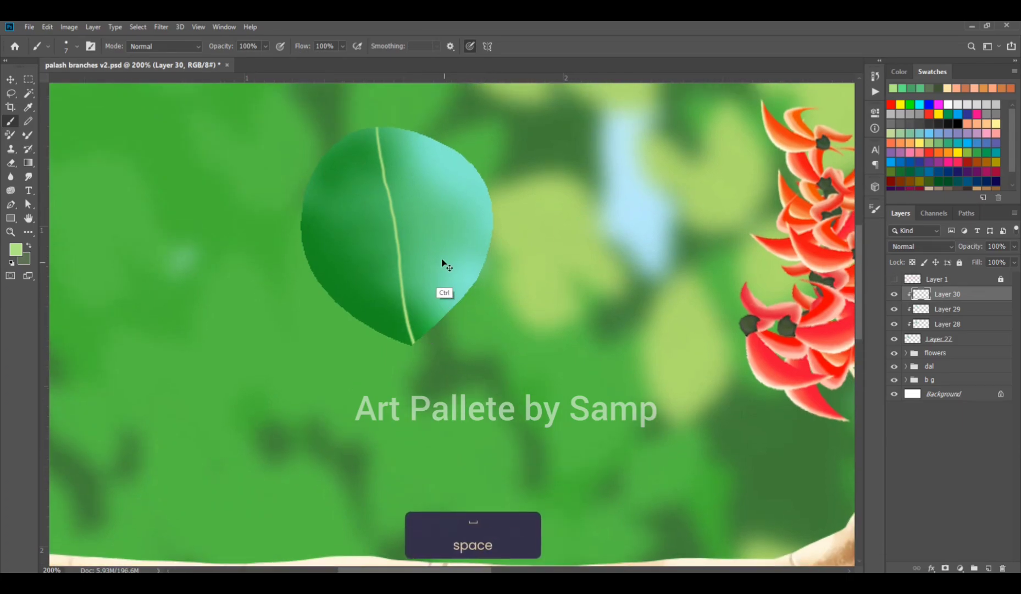
{"action": "key", "text": "ctrl+z"}
{"action": "key", "text": "ctrl+shift+z"}
{"action": "key", "text": "ctrl+z"}
{"action": "key", "text": "ctrl+z"}
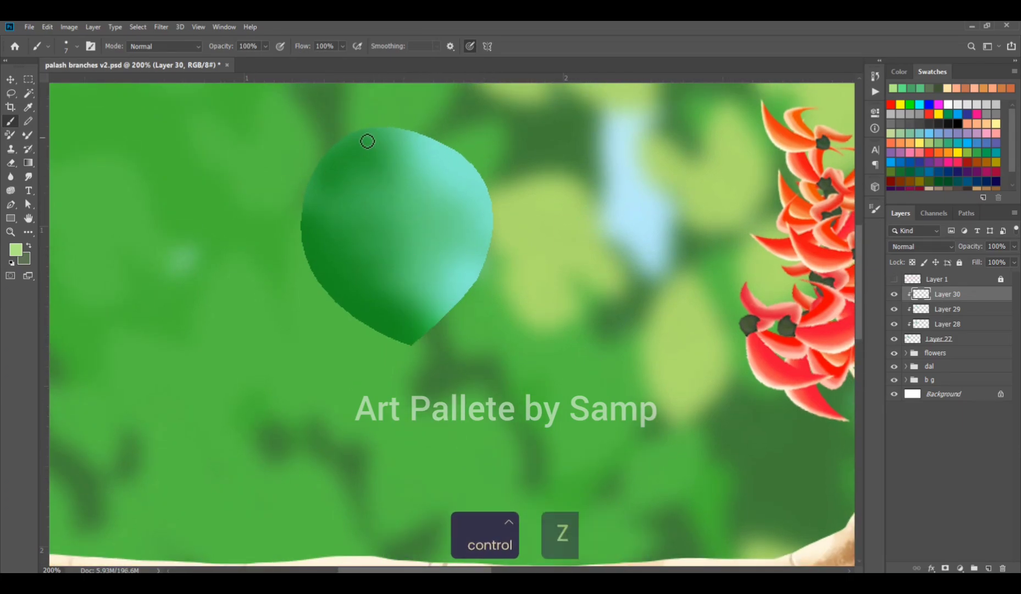
{"action": "key", "text": "ctrl+shift+z"}
{"action": "key", "text": "ctrl+shift+z"}
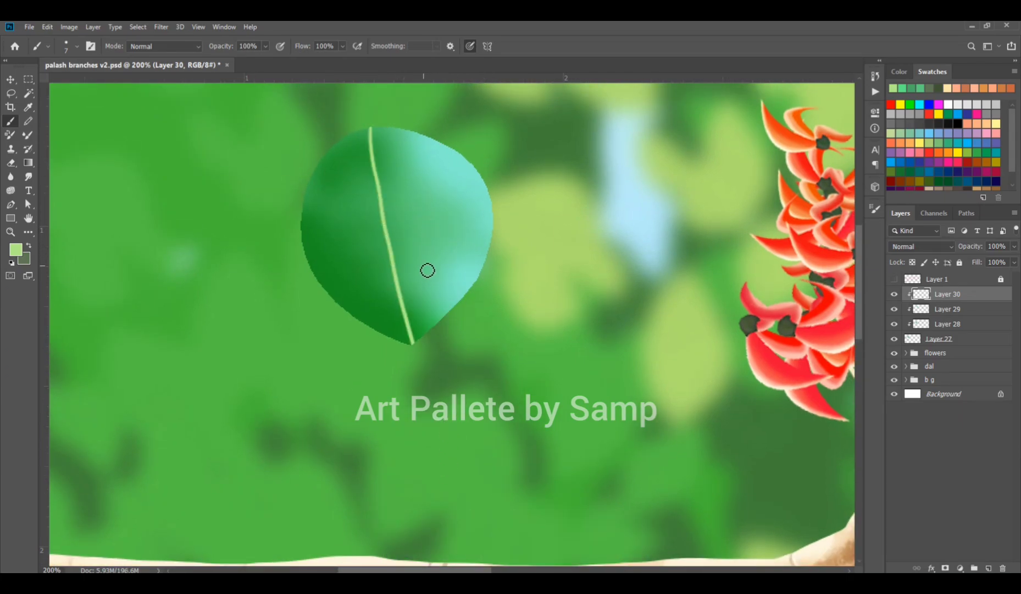
Step: Draw thin curved side veins on both halves of the leaf with the brush reduced to 4 px
{"action": "key", "text": "bracketleft"}
{"action": "key", "text": "bracketleft"}
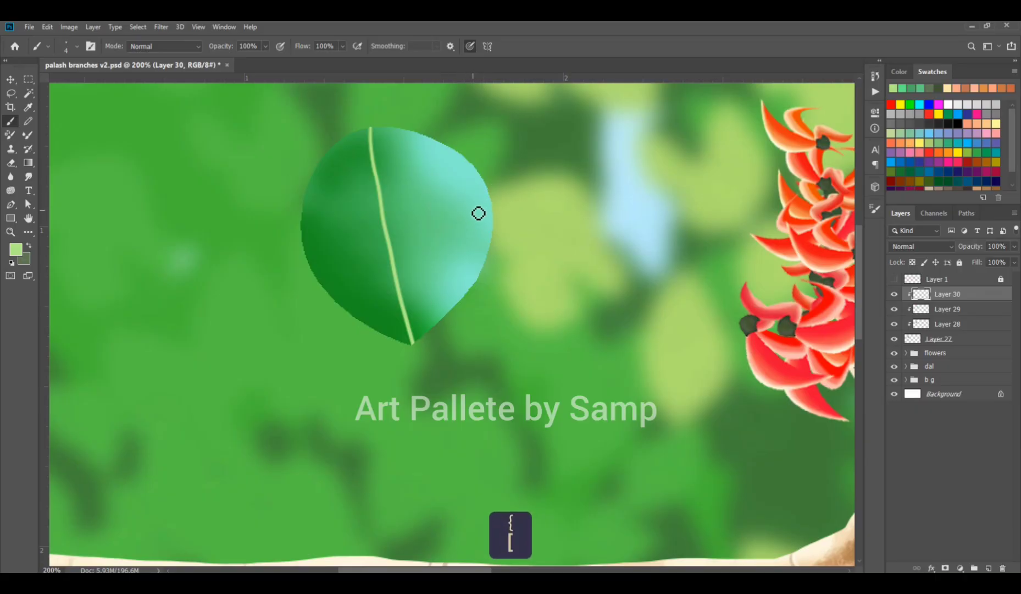
{"action": "left_click_drag", "start_coordinate": [447, 183], "coordinate": [407, 304]}
{"action": "mouse_move", "coordinate": [316, 239]}
{"action": "left_mouse_down"}
{"action": "mouse_move", "coordinate": [364, 306]}
{"action": "mouse_move", "coordinate": [399, 318]}
{"action": "left_mouse_up"}
{"action": "left_click_drag", "start_coordinate": [316, 215], "coordinate": [389, 262]}
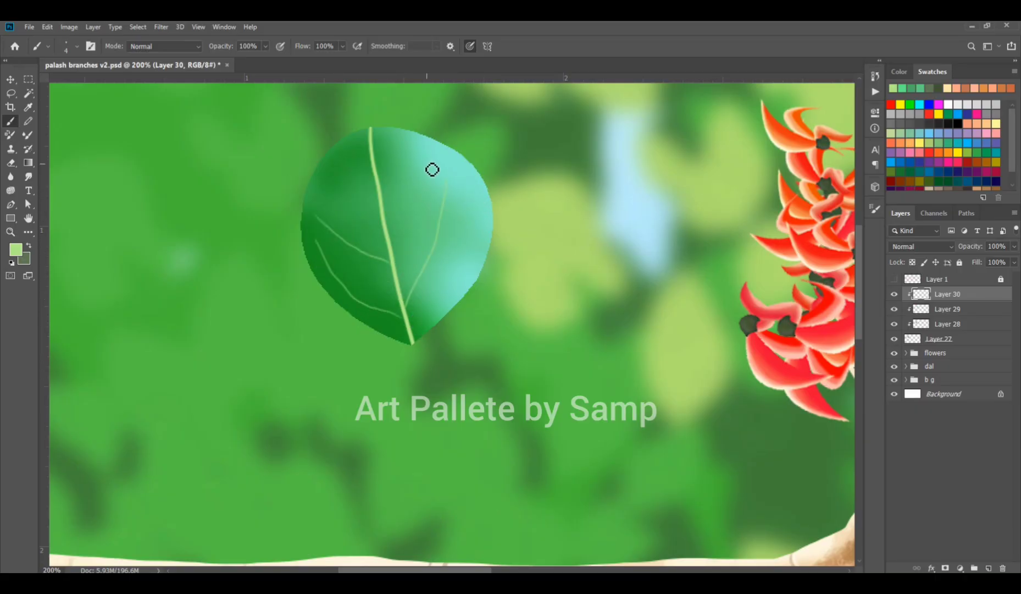
{"action": "left_click_drag", "start_coordinate": [432, 170], "coordinate": [399, 255]}
{"action": "mouse_move", "coordinate": [332, 183]}
{"action": "left_mouse_down"}
{"action": "mouse_move", "coordinate": [345, 212]}
{"action": "mouse_move", "coordinate": [377, 231]}
{"action": "left_mouse_up"}
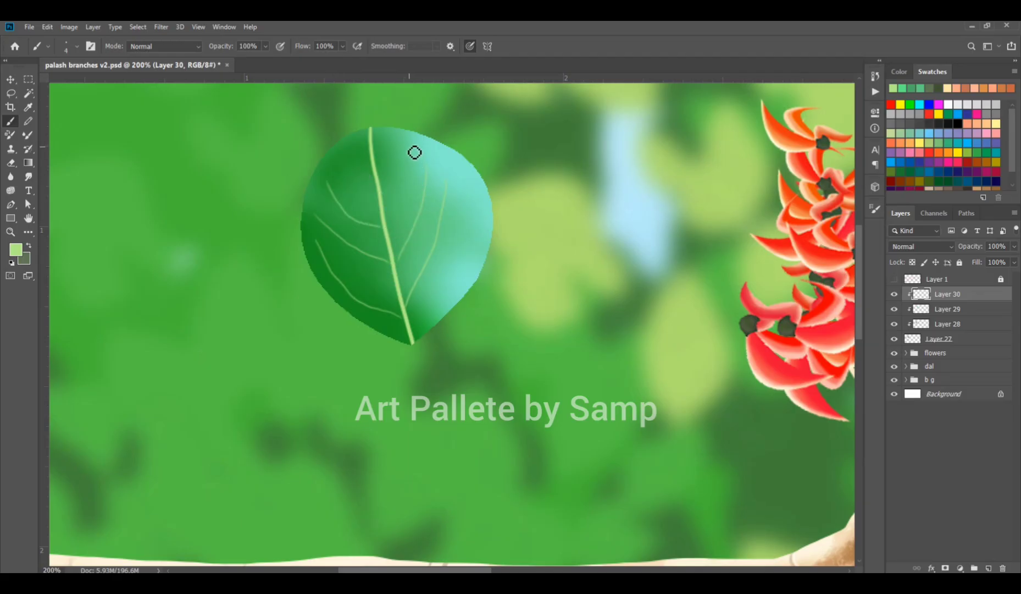
{"action": "mouse_move", "coordinate": [414, 153]}
{"action": "left_mouse_down"}
{"action": "mouse_move", "coordinate": [406, 208]}
{"action": "mouse_move", "coordinate": [389, 226]}
{"action": "left_mouse_up"}
{"action": "left_click_drag", "start_coordinate": [333, 150], "coordinate": [379, 199]}
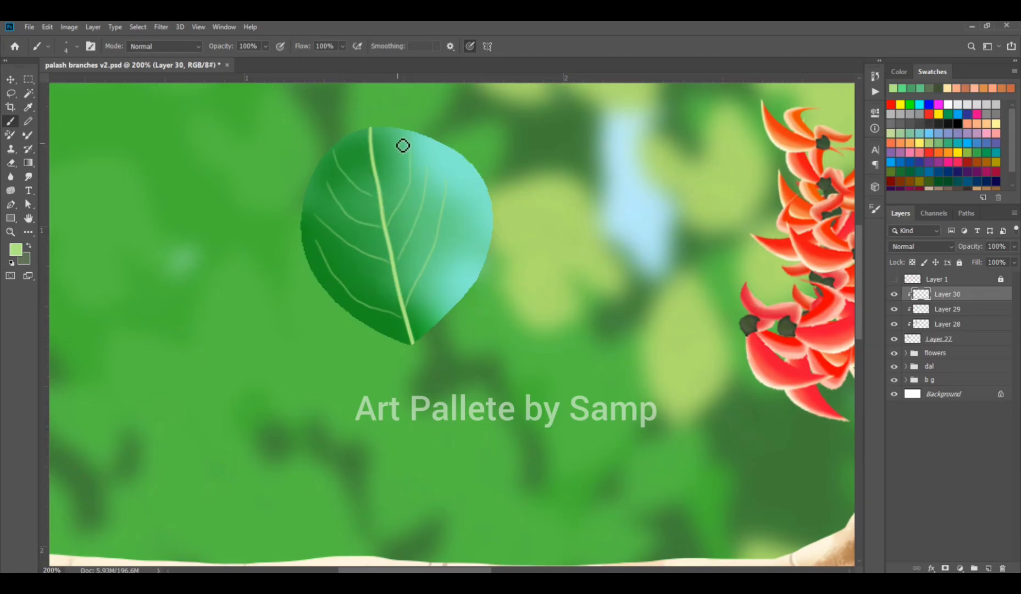
{"action": "left_click_drag", "start_coordinate": [393, 129], "coordinate": [383, 167]}
{"action": "left_click_drag", "start_coordinate": [482, 261], "coordinate": [413, 334]}
Step: Thin the upper part of the leaf's midrib with the Eraser reduced to 9 px
{"action": "key", "text": "space"}
{"action": "left_click_drag", "start_coordinate": [396, 308], "coordinate": [381, 350]}
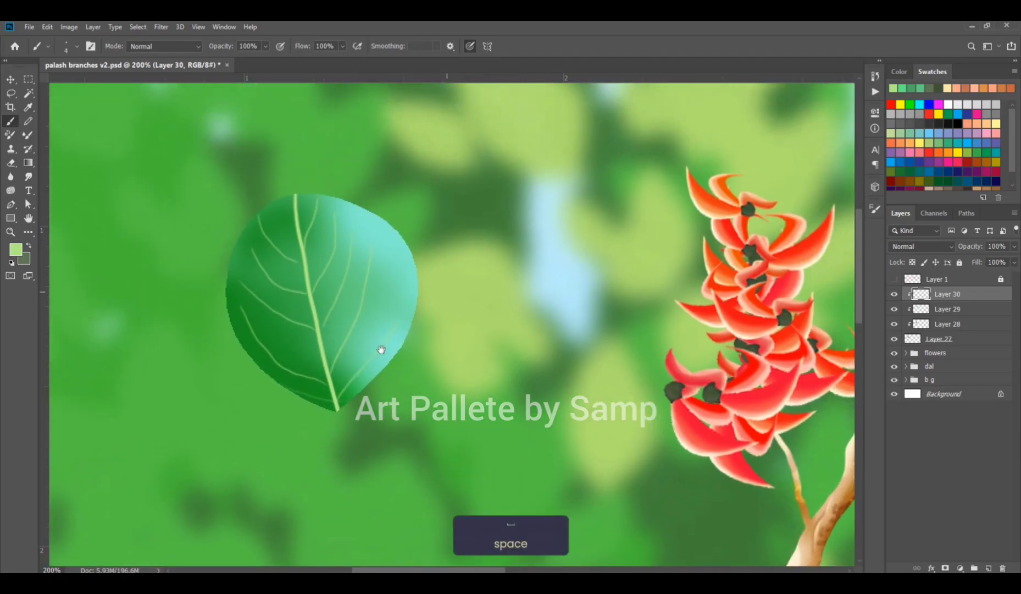
{"action": "key", "text": "e"}
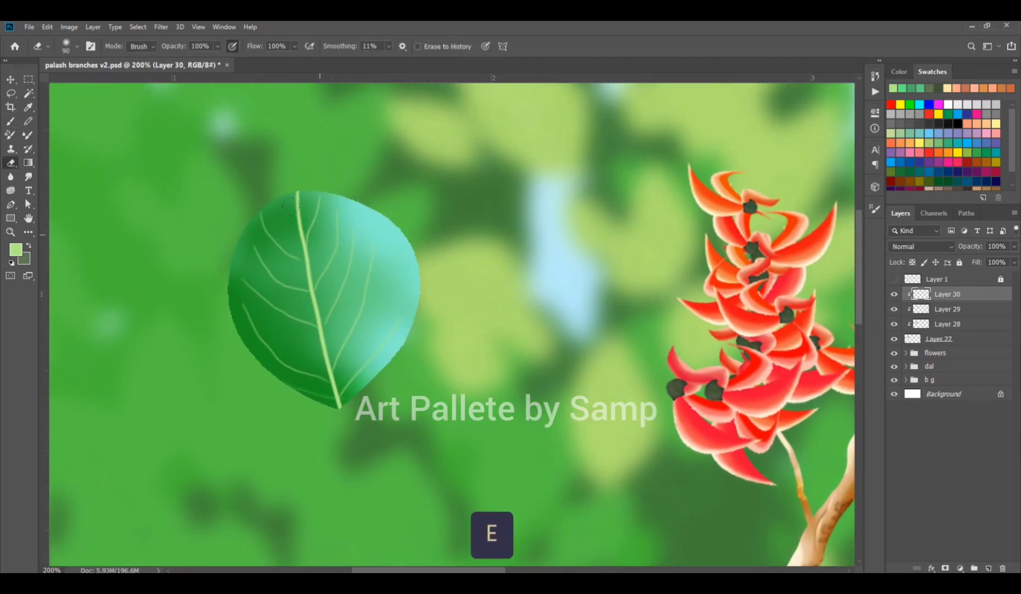
{"action": "key", "text": "bracketleft"}
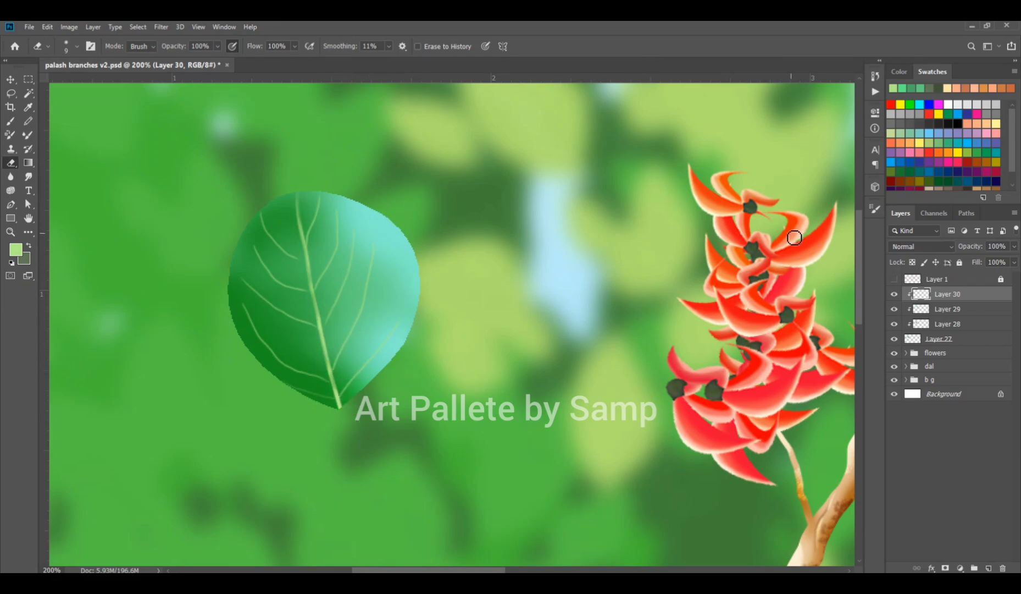
{"action": "left_click", "coordinate": [294, 295], "text": "ctrl"}
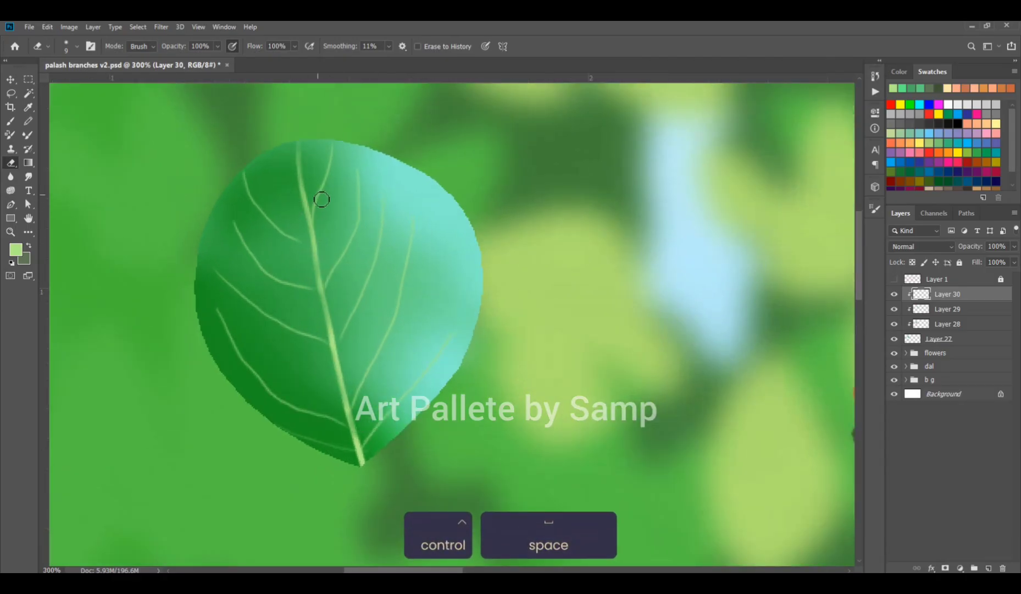
{"action": "key", "text": "bracketleft"}
{"action": "key", "text": "bracketleft"}
{"action": "key", "text": "bracketleft"}
{"action": "key", "text": "bracketleft"}
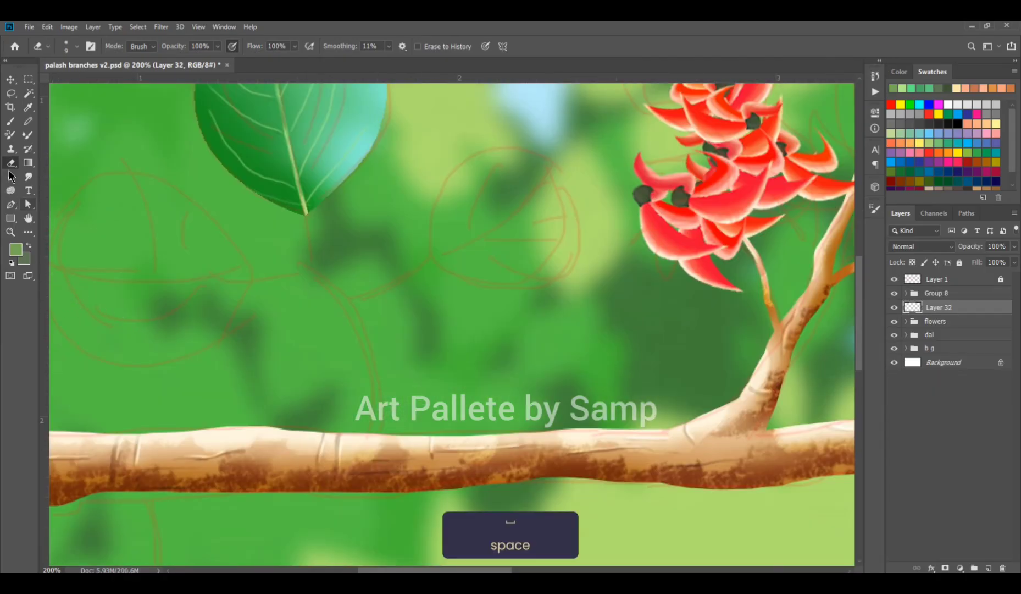
Step: Undo the test stroke, choose a lighter green for the stems and enlarge the brush to 6 px
{"action": "left_click", "coordinate": [11, 123]}
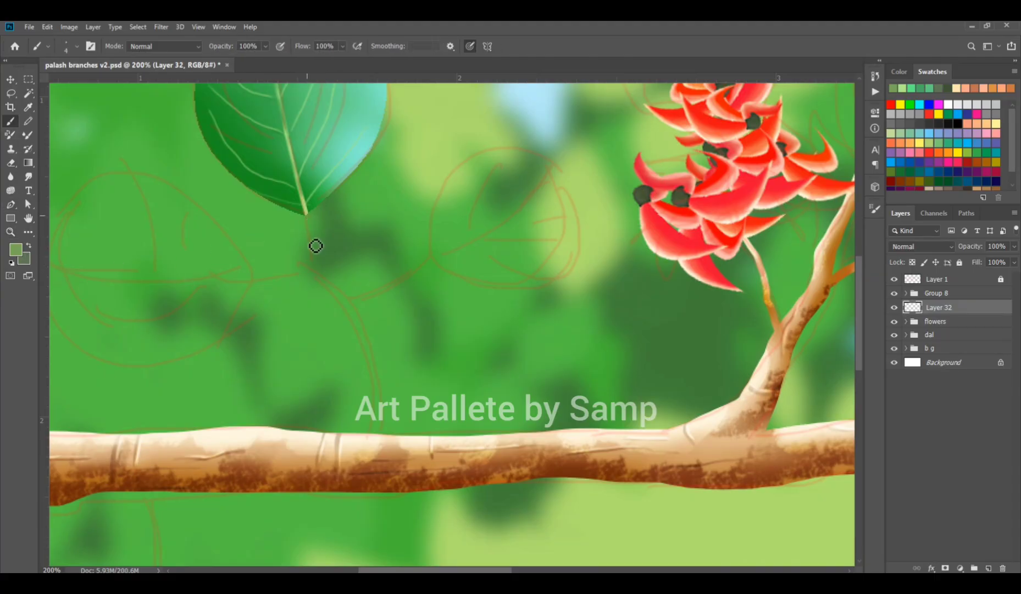
{"action": "key", "text": "ctrl+z"}
{"action": "key", "text": "i"}
{"action": "left_click", "coordinate": [16, 248]}
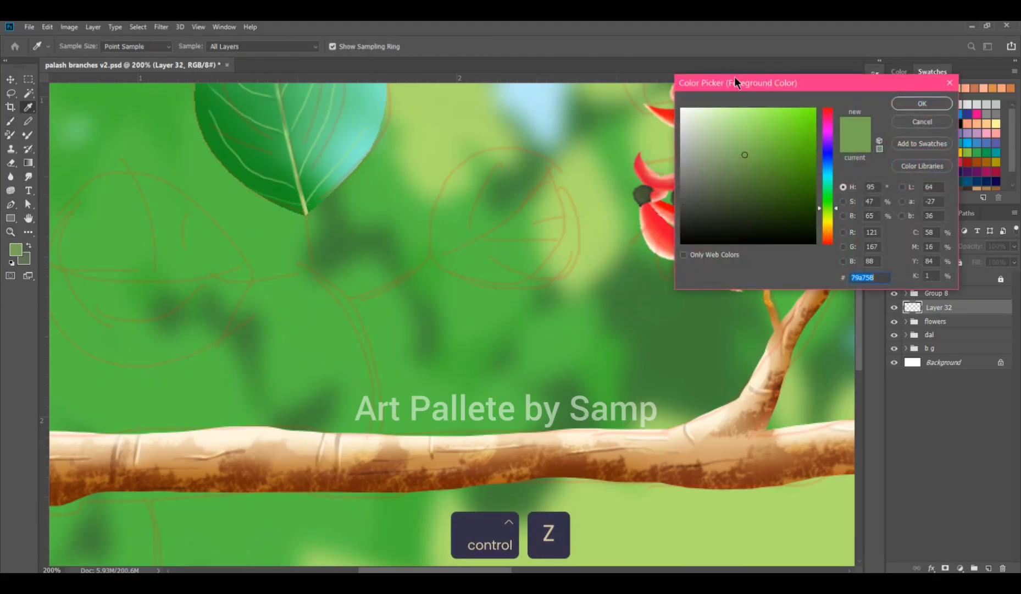
{"action": "left_click", "coordinate": [907, 105]}
{"action": "key", "text": "b"}
{"action": "key", "text": "bracketright"}
{"action": "key", "text": "bracketright"}
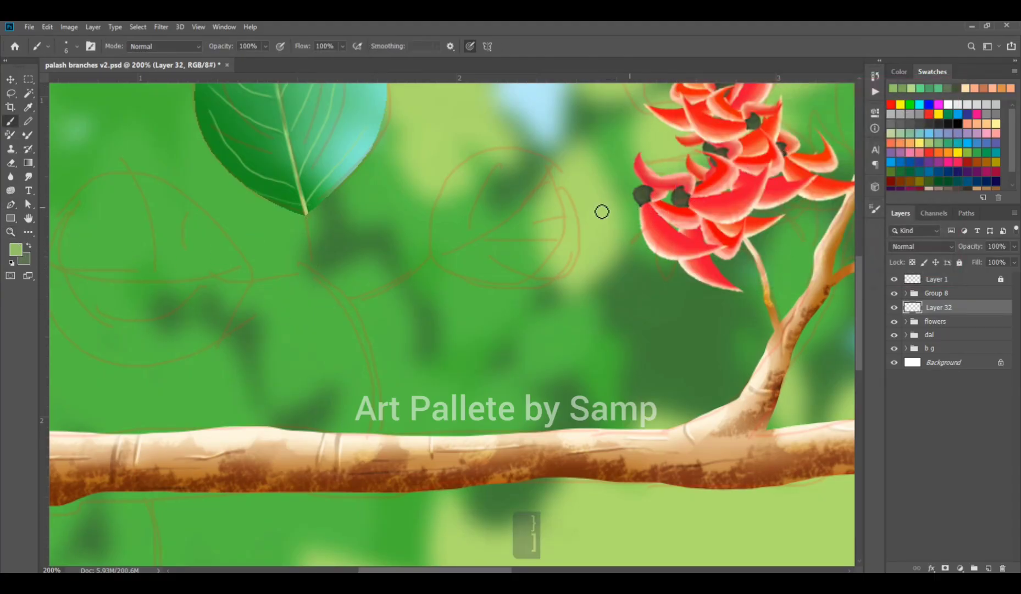
Step: Draw the leaf's short stalk, and with the brush at 10 px the main stem down to the brown branch
{"action": "left_click_drag", "start_coordinate": [307, 215], "coordinate": [315, 274]}
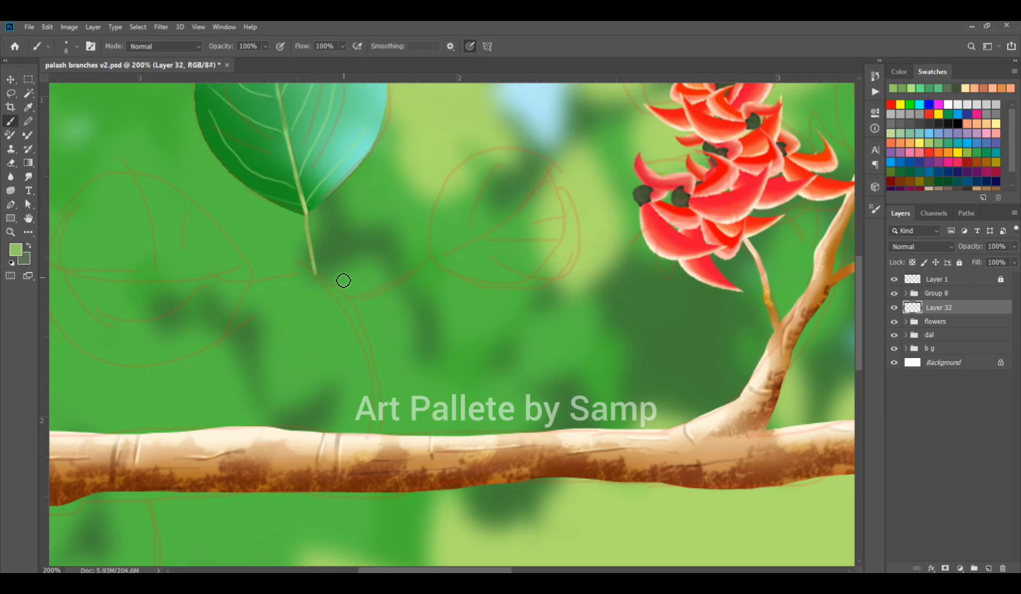
{"action": "key", "text": "bracketright"}
{"action": "key", "text": "bracketright"}
{"action": "key", "text": "bracketright"}
{"action": "key", "text": "bracketright"}
{"action": "mouse_move", "coordinate": [292, 253]}
{"action": "left_mouse_down"}
{"action": "mouse_move", "coordinate": [374, 350]}
{"action": "mouse_move", "coordinate": [404, 454]}
{"action": "left_mouse_up"}
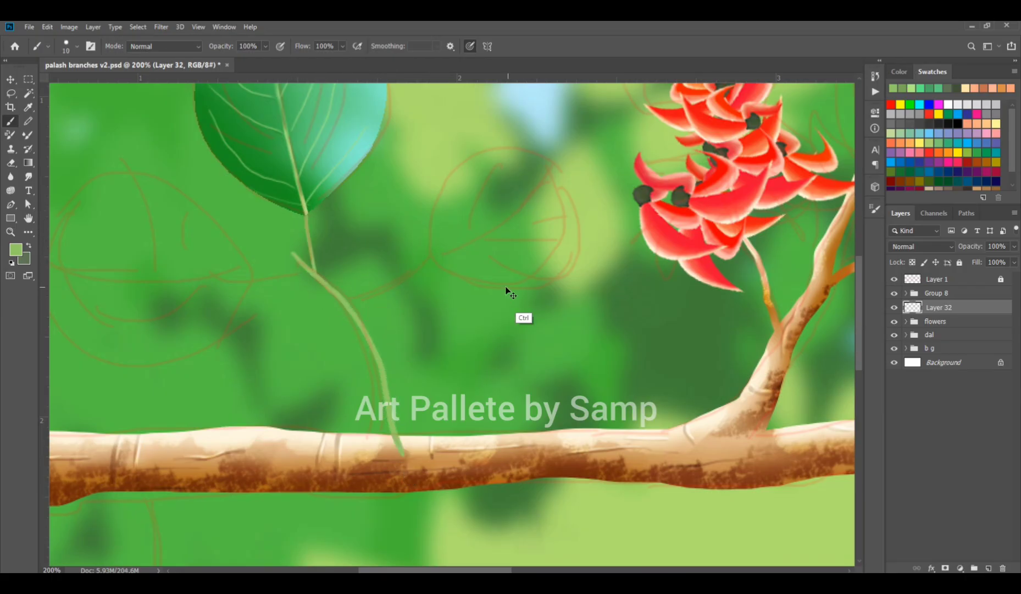
{"action": "key", "text": "ctrl+z"}
{"action": "mouse_move", "coordinate": [297, 255]}
{"action": "left_mouse_down"}
{"action": "mouse_move", "coordinate": [357, 336]}
{"action": "mouse_move", "coordinate": [369, 410]}
{"action": "mouse_move", "coordinate": [394, 453]}
{"action": "left_mouse_up"}
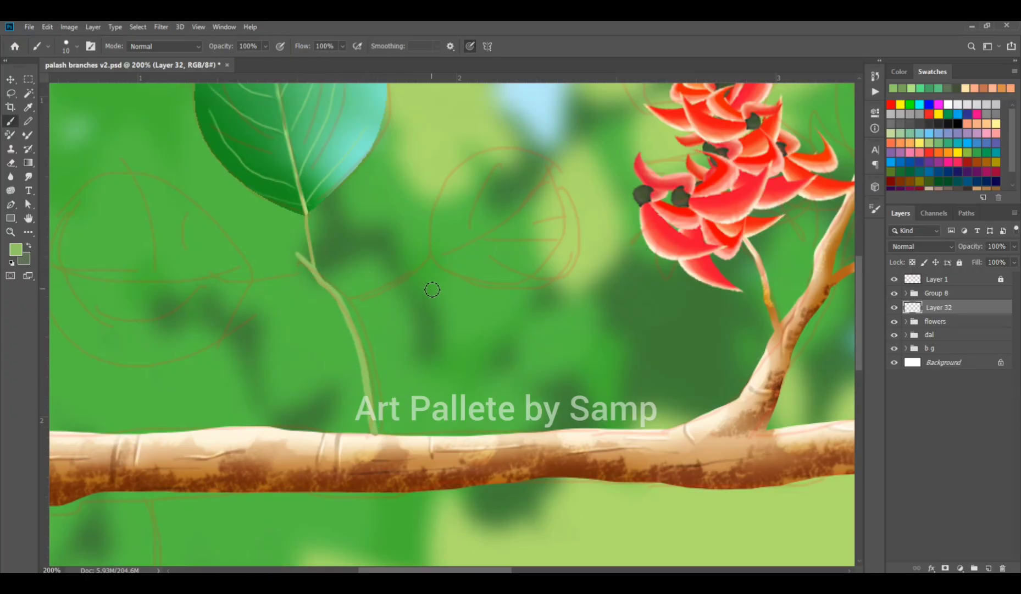
Step: Draw the side stalks for the neighbouring leaves with a 7 px brush and hide the sketch layer
{"action": "key", "text": "bracketleft"}
{"action": "key", "text": "bracketleft"}
{"action": "mouse_move", "coordinate": [430, 257]}
{"action": "left_mouse_down"}
{"action": "mouse_move", "coordinate": [374, 297]}
{"action": "mouse_move", "coordinate": [338, 299]}
{"action": "left_mouse_up"}
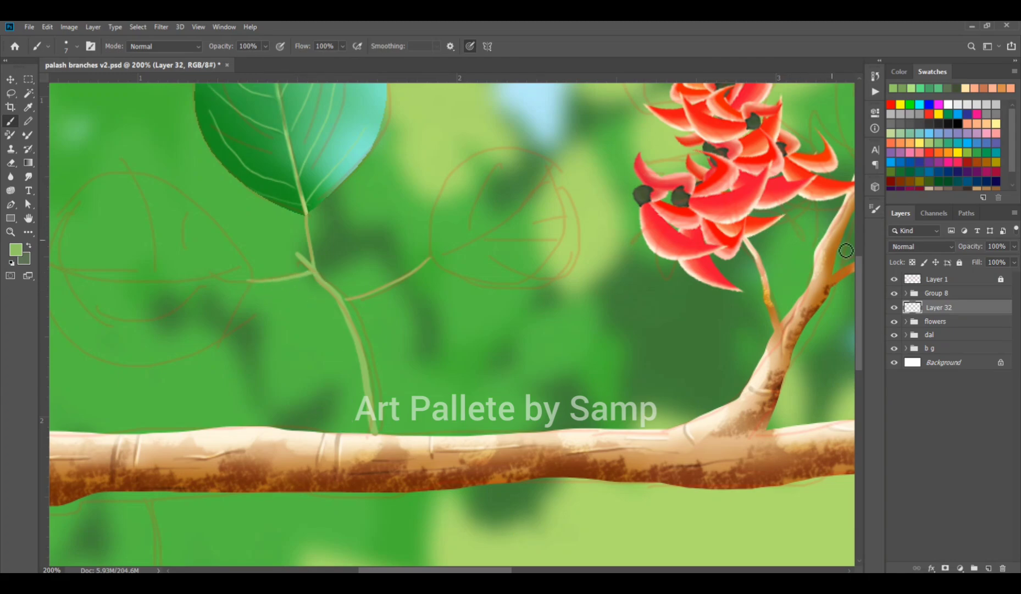
{"action": "left_click", "coordinate": [893, 280]}
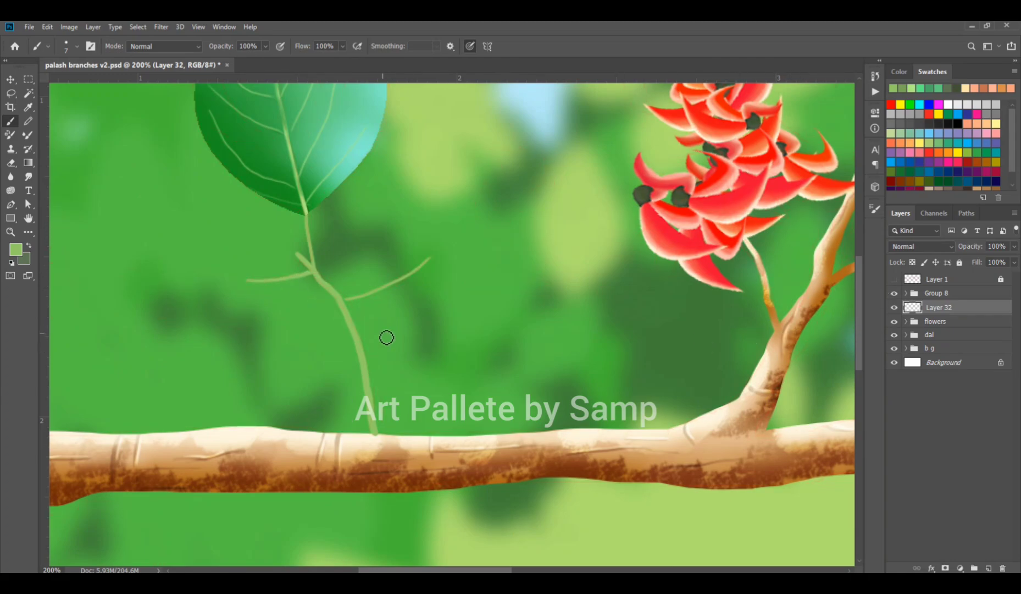
Step: Thicken the base of the green stem where it meets the brown branch
{"action": "left_click", "coordinate": [347, 308], "text": "ctrl"}
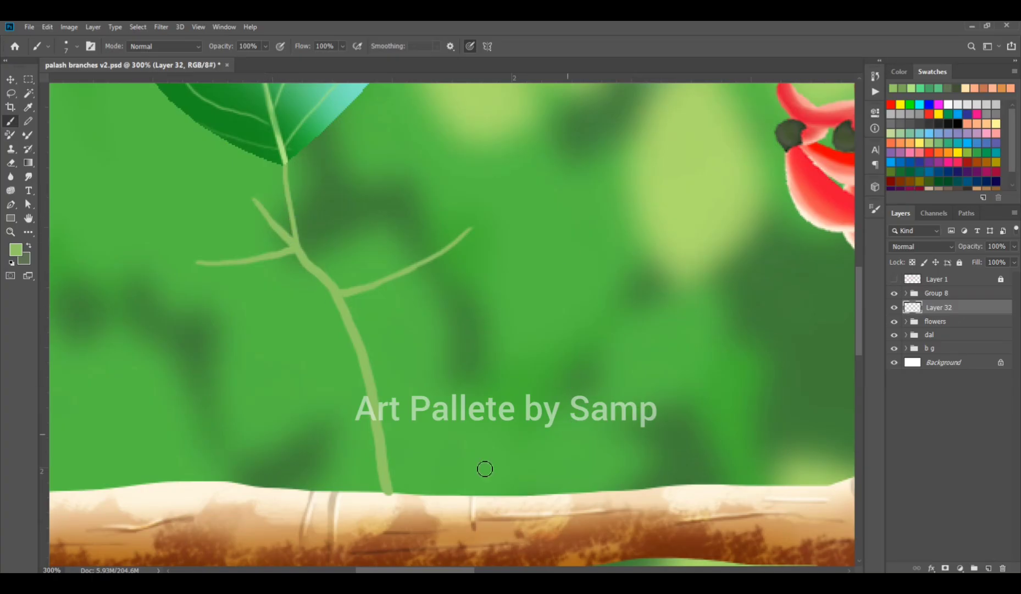
{"action": "key", "text": "ctrl+z"}
{"action": "key", "text": "space"}
{"action": "left_click_drag", "start_coordinate": [578, 365], "coordinate": [663, 377]}
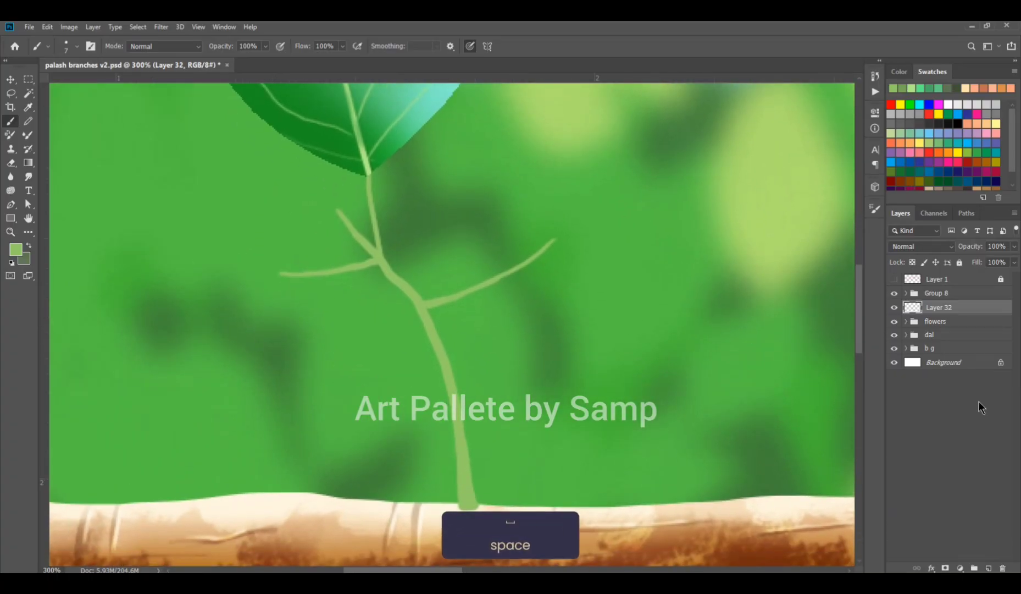
Step: On a new layer clipped to the stems, paint darker green shading along the edges of the main stem and side stalks
{"action": "left_click", "coordinate": [988, 568]}
{"action": "key", "text": "ctrl+alt+g"}
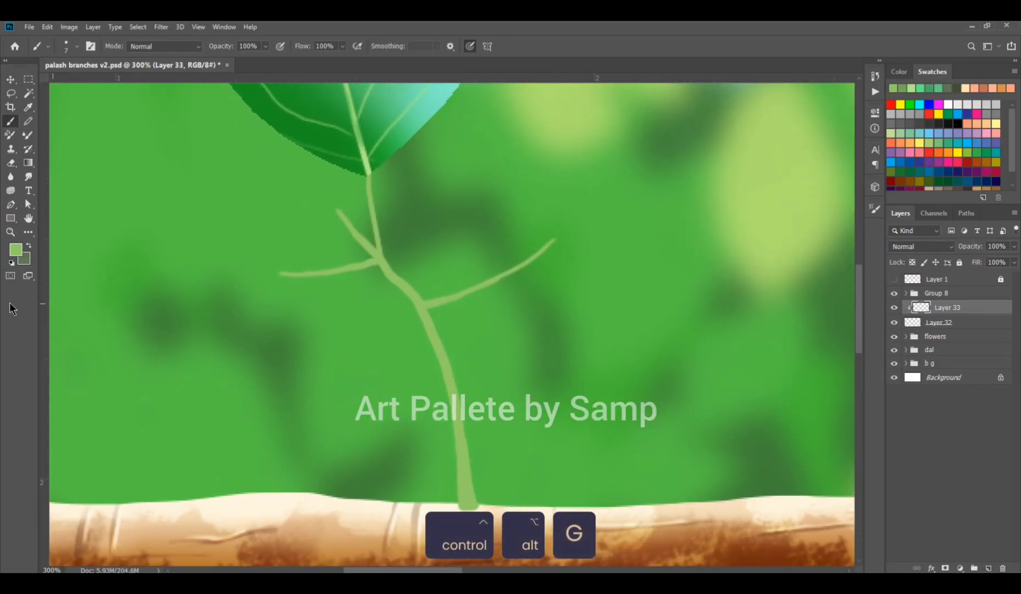
{"action": "left_click", "coordinate": [17, 251]}
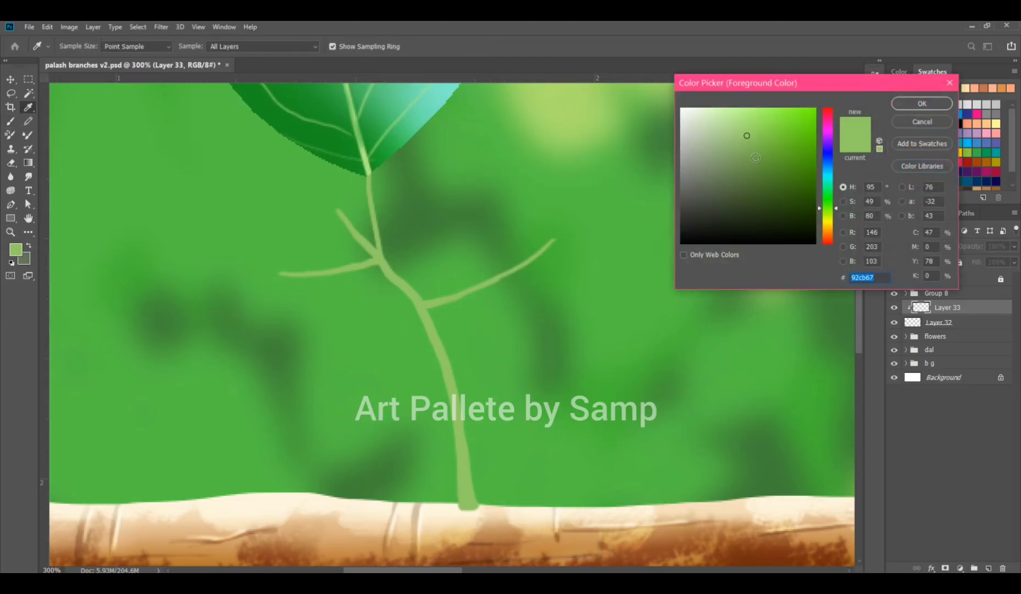
{"action": "left_click", "coordinate": [905, 104]}
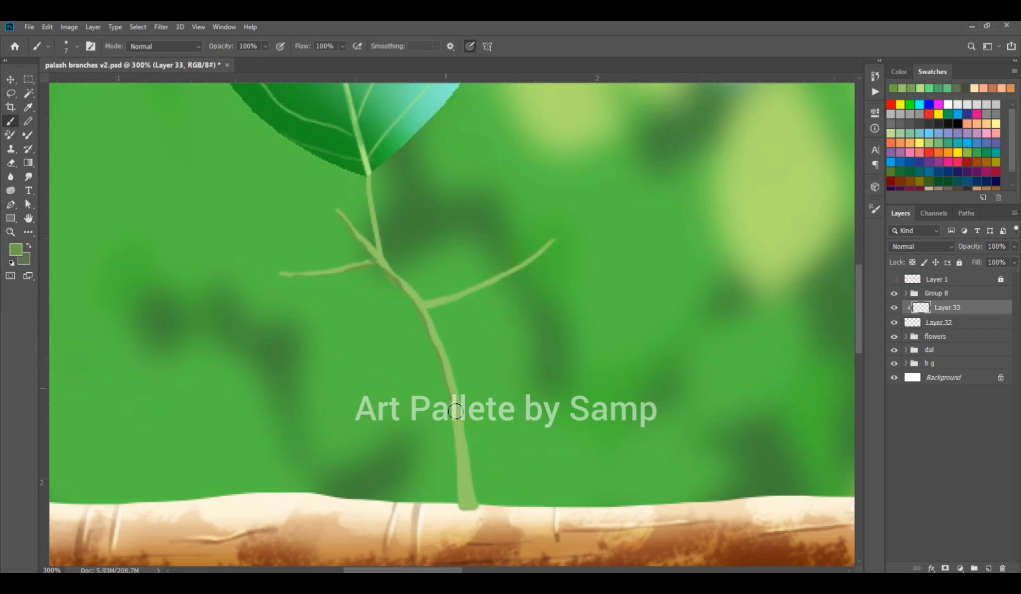
{"action": "left_click_drag", "start_coordinate": [456, 410], "coordinate": [459, 468]}
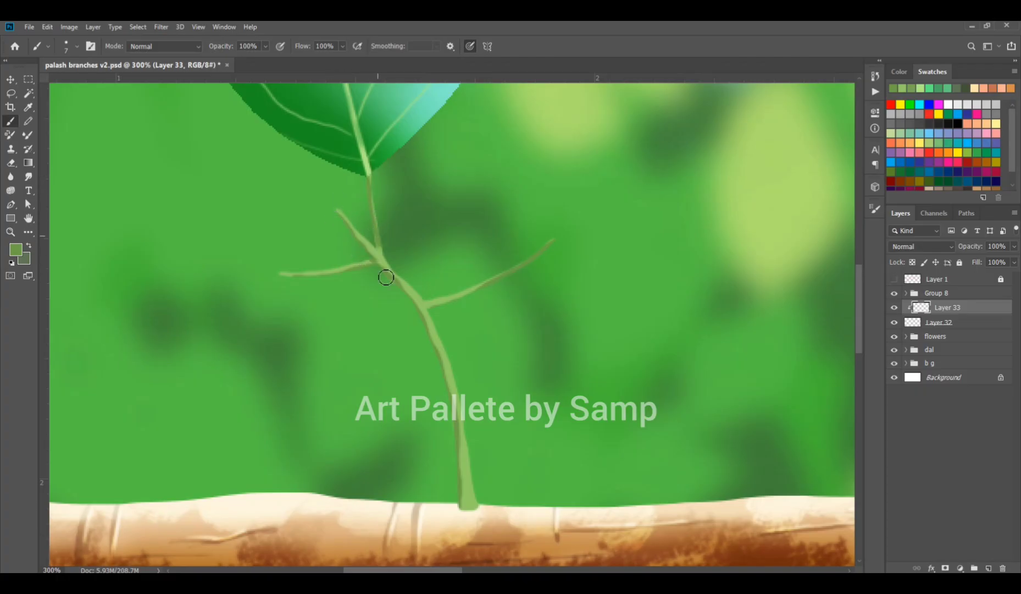
{"action": "key", "text": "e"}
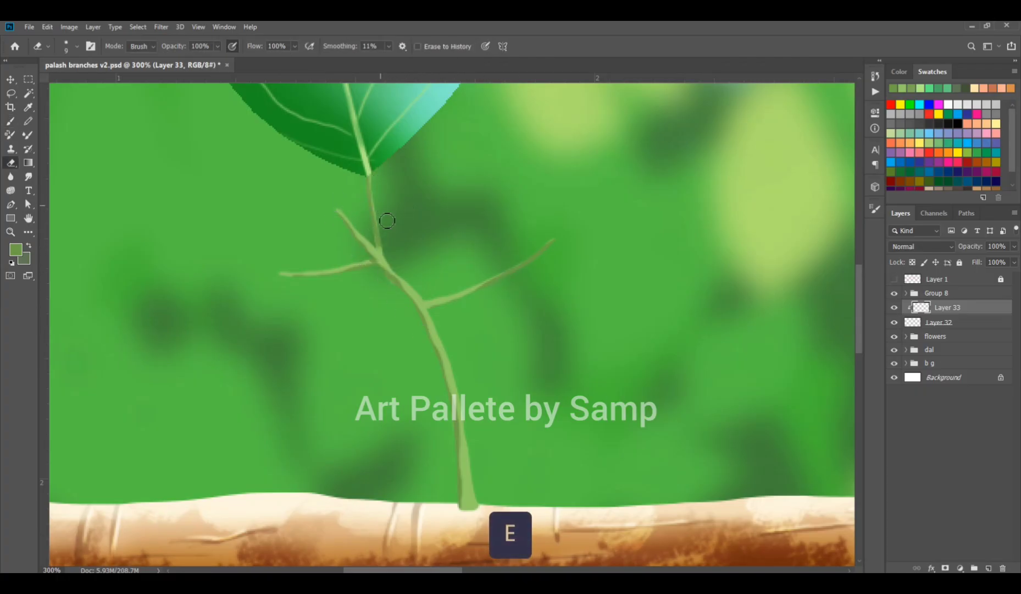
Step: Set the stem shading layer to Multiply at 76% opacity
{"action": "left_click", "coordinate": [930, 248]}
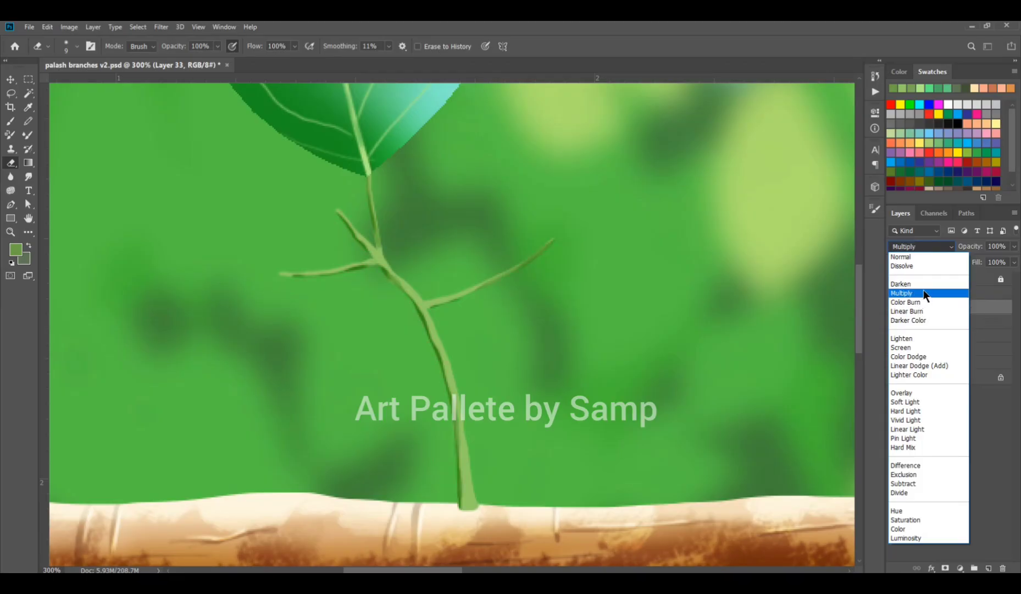
{"action": "left_click", "coordinate": [925, 293]}
{"action": "left_click_drag", "start_coordinate": [972, 247], "coordinate": [959, 248]}
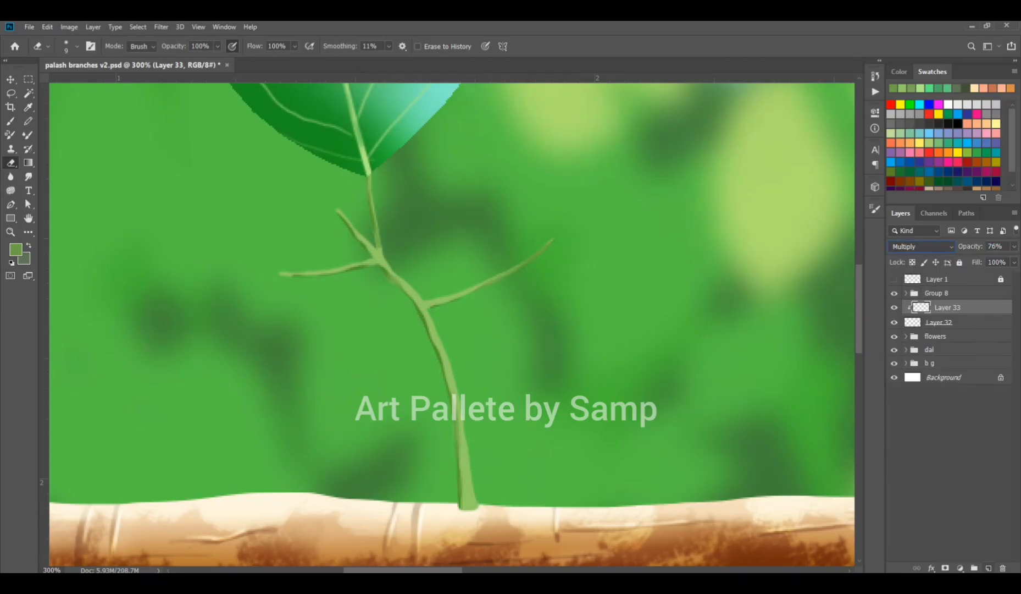
Step: Add another layer clipped to the stems and paint light green highlights along the stem and stalks
{"action": "left_click", "coordinate": [988, 568]}
{"action": "key", "text": "ctrl+alt+g"}
{"action": "key", "text": "b"}
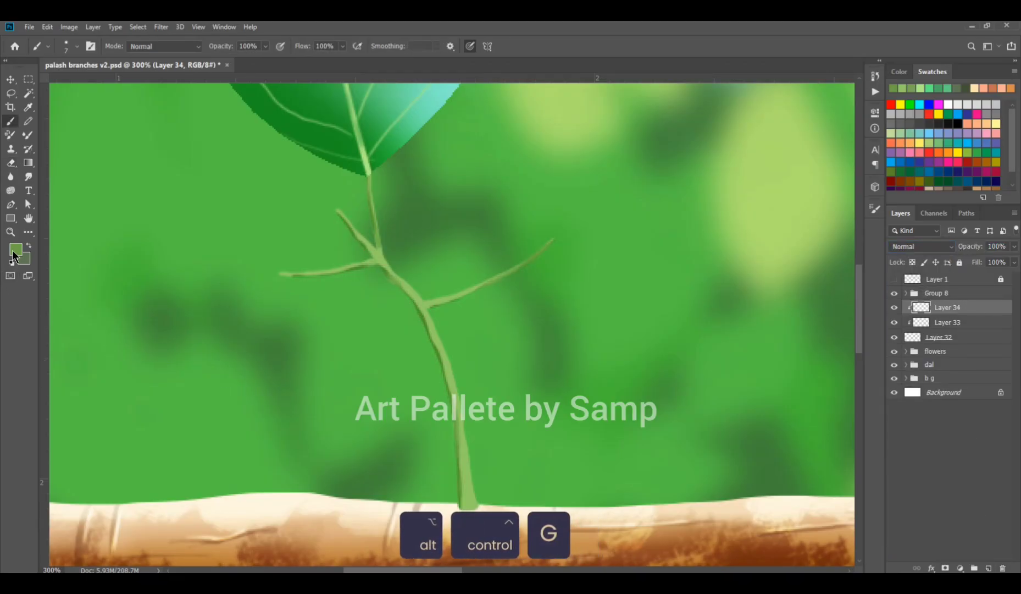
{"action": "left_click", "coordinate": [13, 256]}
{"action": "left_click", "coordinate": [383, 251]}
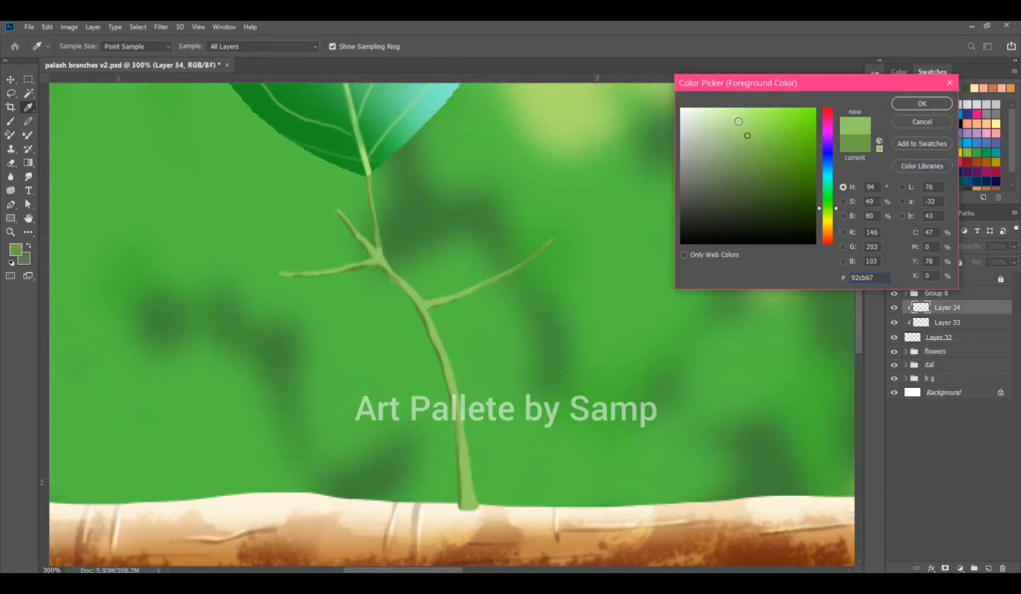
{"action": "left_click", "coordinate": [896, 105]}
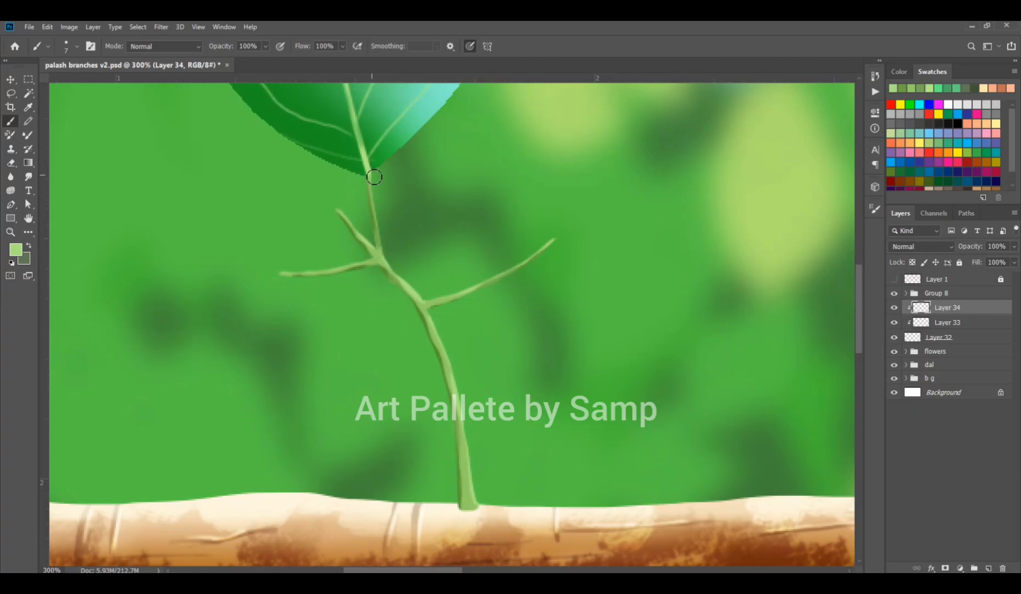
Step: Set the stem highlight layer to Screen at 59% opacity
{"action": "left_click", "coordinate": [900, 243]}
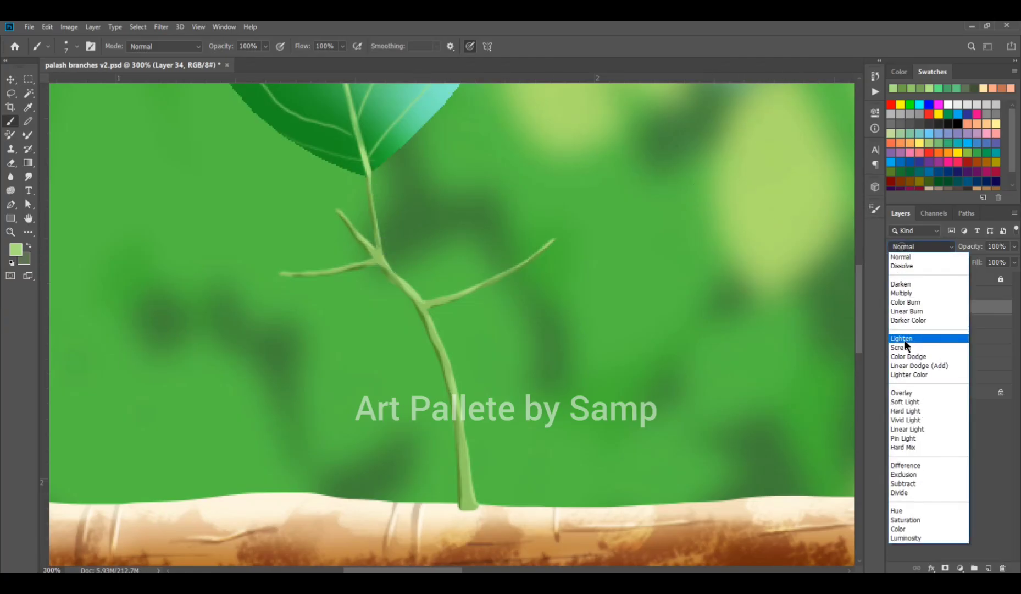
{"action": "left_click", "coordinate": [901, 347]}
{"action": "left_click_drag", "start_coordinate": [966, 250], "coordinate": [946, 252]}
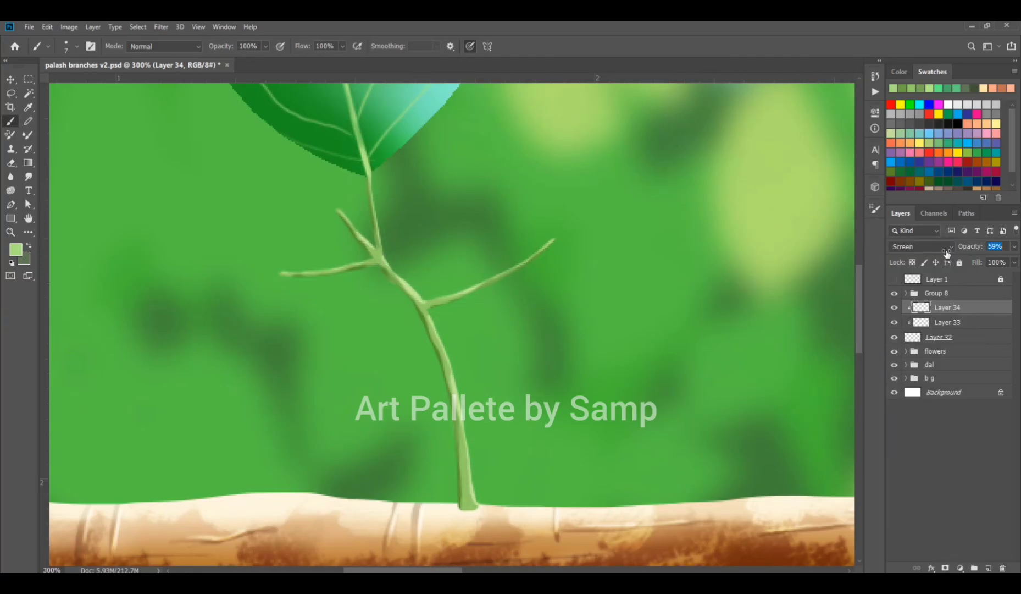
Step: Group the stem layer with its shading and highlight layers and show the sketch layer
{"action": "left_click", "coordinate": [940, 337]}
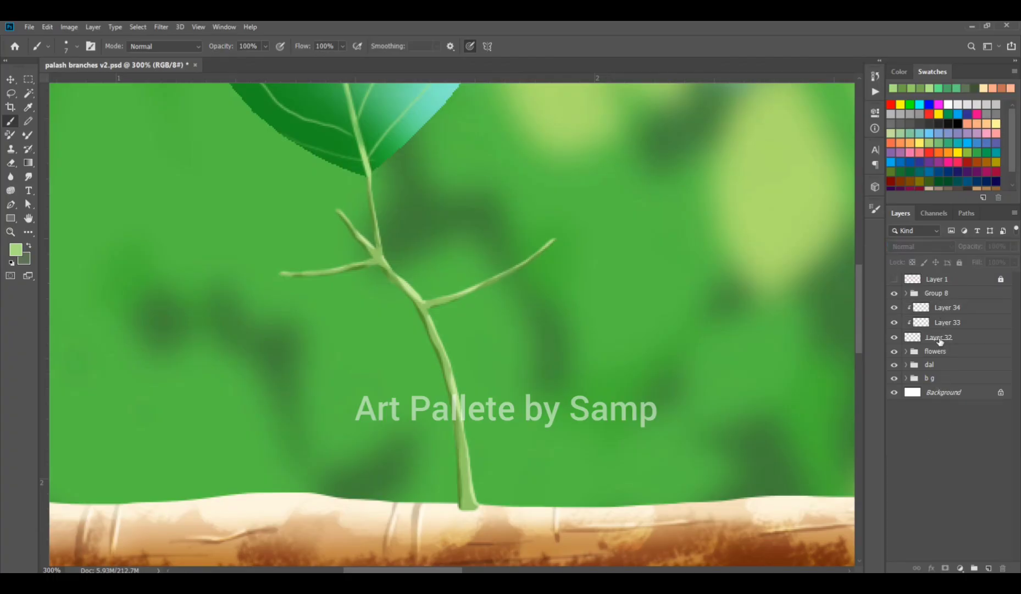
{"action": "left_click", "coordinate": [945, 307], "text": "shift"}
{"action": "key", "text": "ctrl+g"}
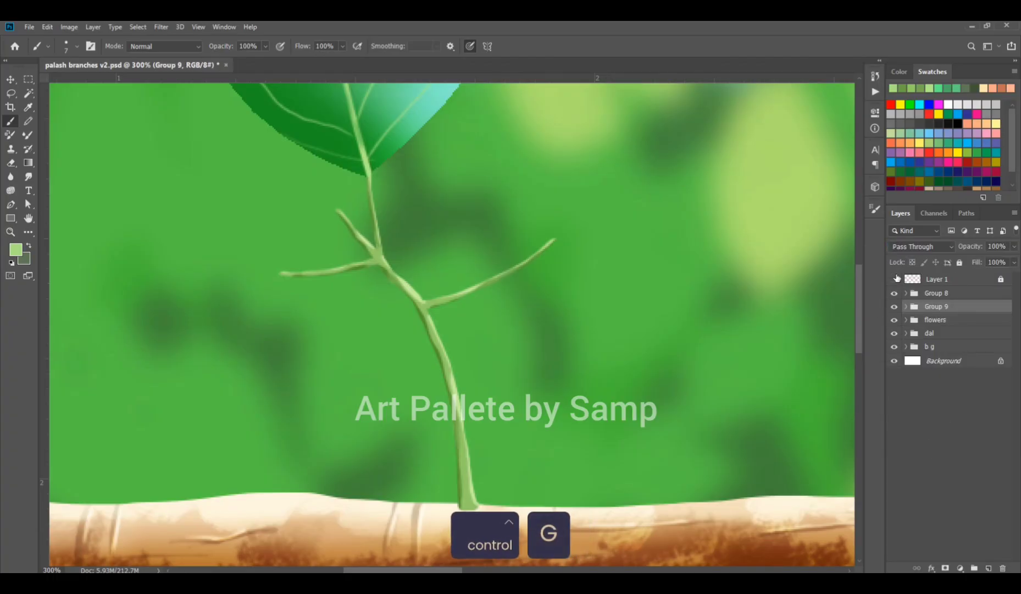
{"action": "left_click", "coordinate": [894, 278]}
Step: Duplicate the finished leaf's group in place and merge the copy into a single layer
{"action": "left_click", "coordinate": [936, 293]}
{"action": "key", "text": "ctrl+minus"}
{"action": "key", "text": "ctrl+minus"}
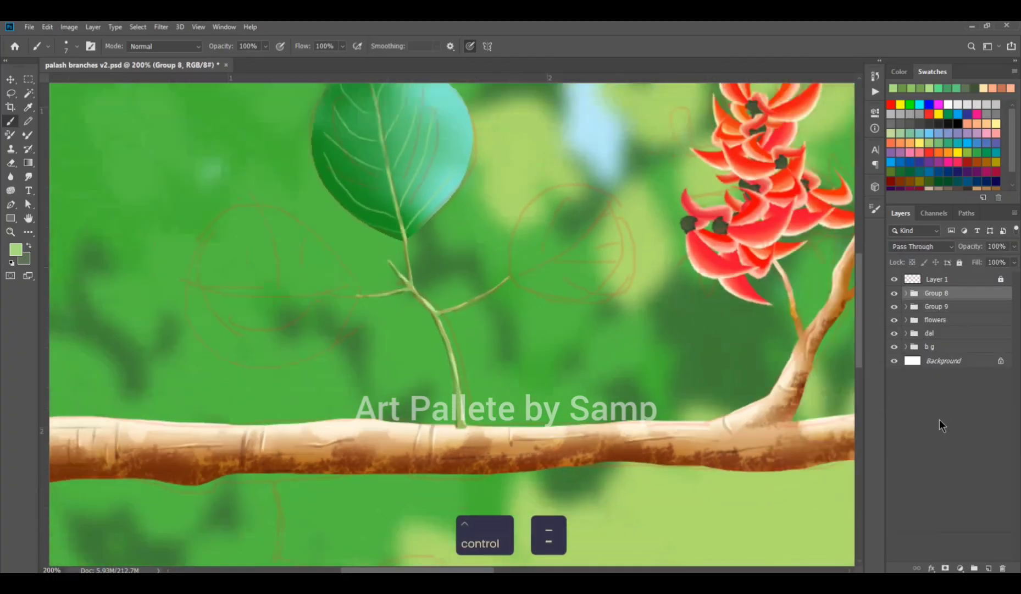
{"action": "key", "text": "ctrl+c"}
{"action": "key", "text": "ctrl+shift+v"}
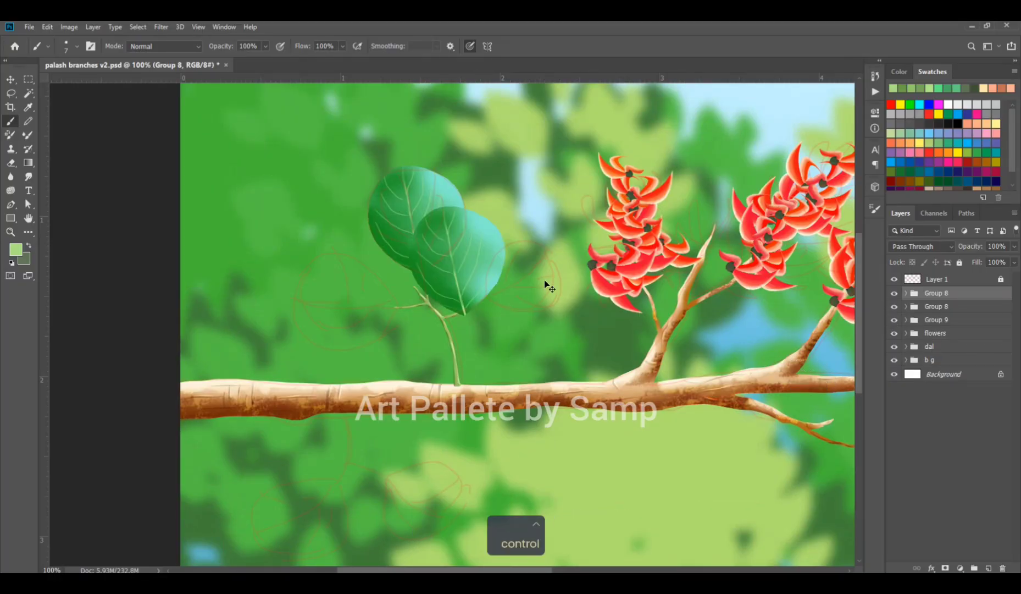
{"action": "key", "text": "ctrl+e"}
Step: Scale the leaf copy to about 76%, rotate it about 67° and fit it onto the stalk nearer the blossoms
{"action": "key", "text": "ctrl+t"}
{"action": "left_click_drag", "start_coordinate": [475, 256], "coordinate": [546, 245]}
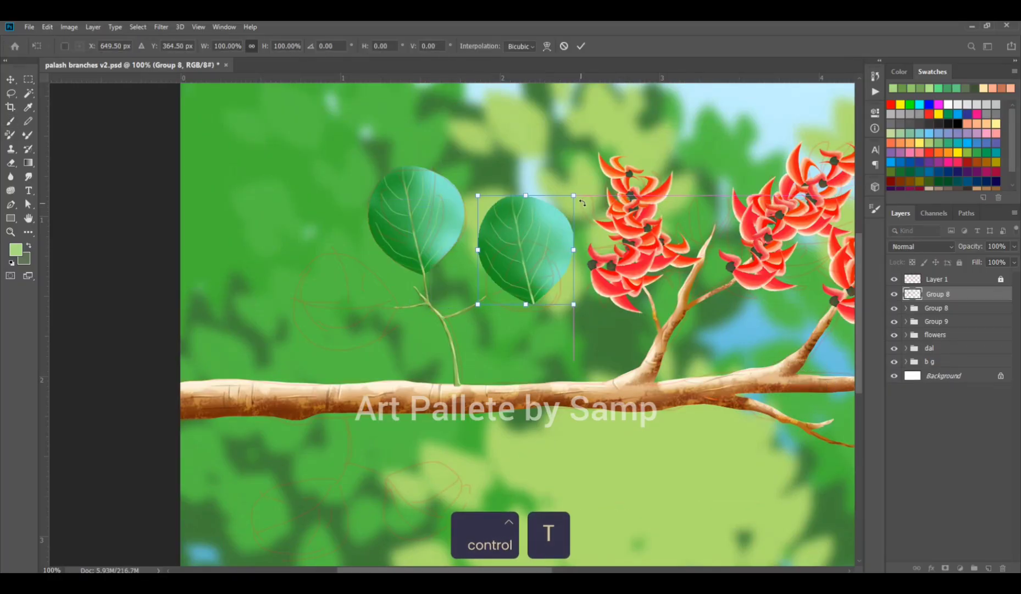
{"action": "left_click_drag", "start_coordinate": [596, 208], "coordinate": [593, 297]}
{"action": "left_click_drag", "start_coordinate": [545, 245], "coordinate": [556, 278]}
{"action": "left_click_drag", "start_coordinate": [565, 217], "coordinate": [557, 233]}
{"action": "mouse_move", "coordinate": [517, 298]}
{"action": "left_mouse_down"}
{"action": "mouse_move", "coordinate": [509, 277]}
{"action": "mouse_move", "coordinate": [512, 286]}
{"action": "left_mouse_up"}
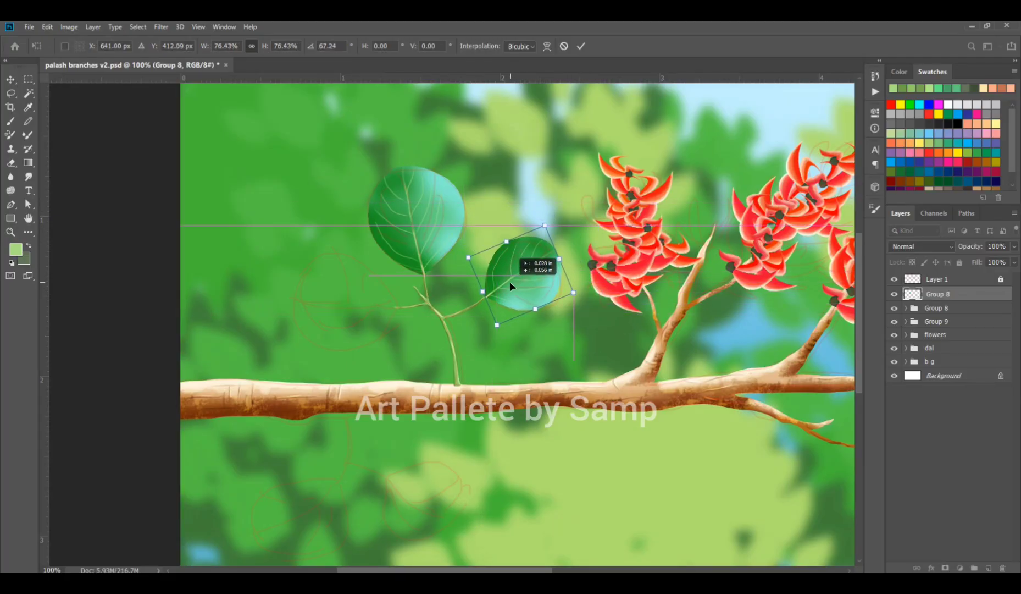
{"action": "key", "text": "Return"}
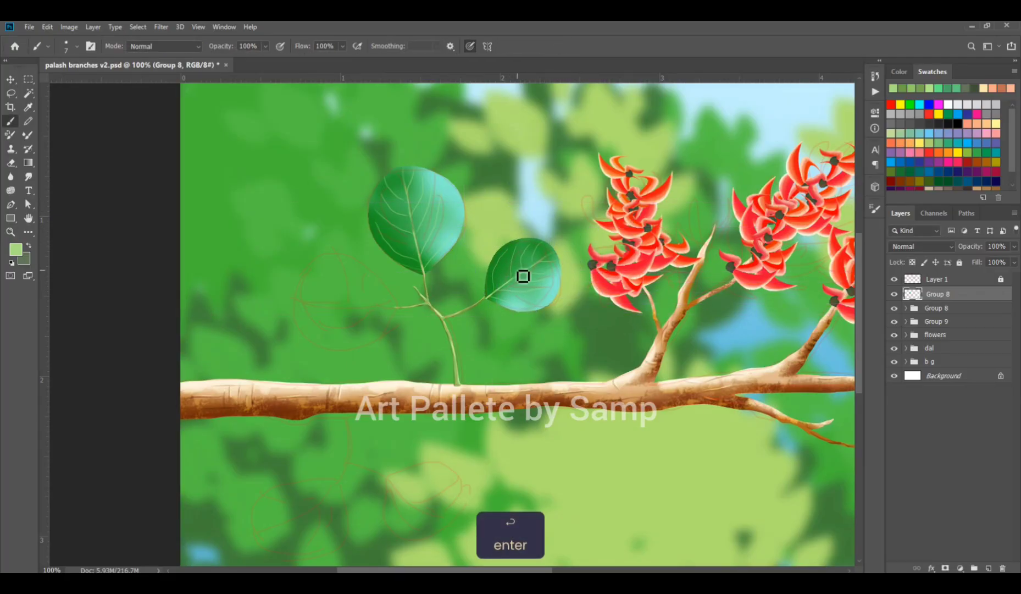
Step: Duplicate the small leaf, flip it vertically, rotate it to about -28° and attach it to the stalk on the opposite side
{"action": "key", "text": "ctrl+c"}
{"action": "key", "text": "ctrl+shift+v"}
{"action": "key", "text": "ctrl+t"}
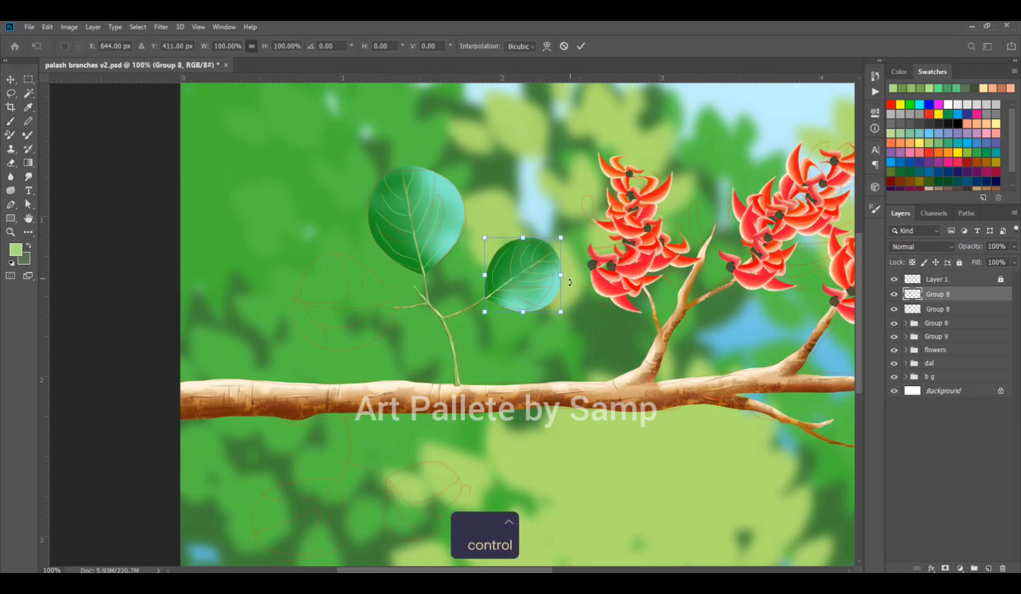
{"action": "right_click", "coordinate": [532, 282]}
{"action": "left_click", "coordinate": [593, 417]}
{"action": "left_click_drag", "start_coordinate": [533, 274], "coordinate": [375, 281]}
{"action": "left_click_drag", "start_coordinate": [327, 350], "coordinate": [360, 356]}
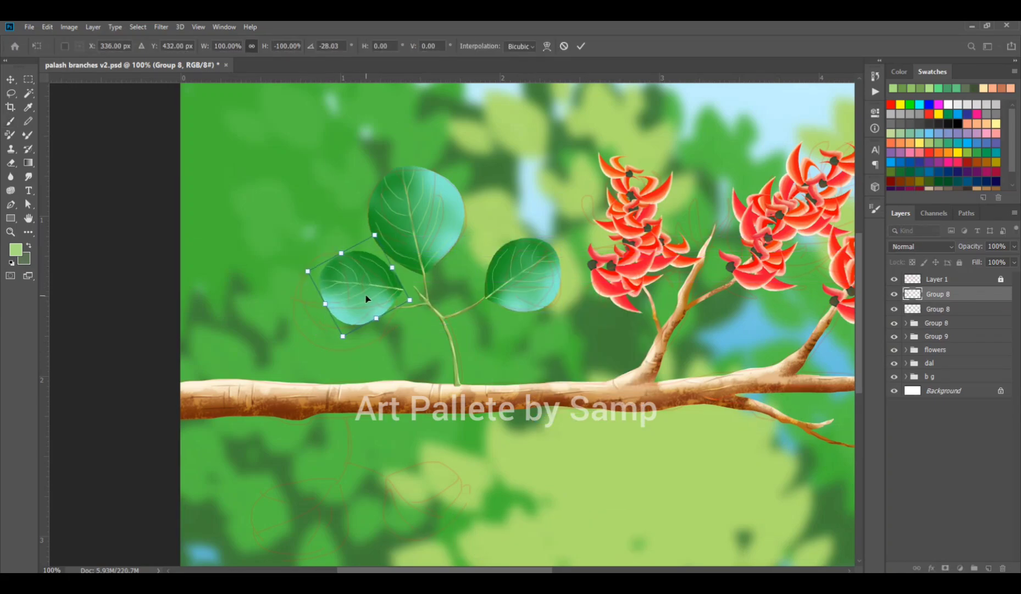
{"action": "left_click_drag", "start_coordinate": [353, 300], "coordinate": [360, 318]}
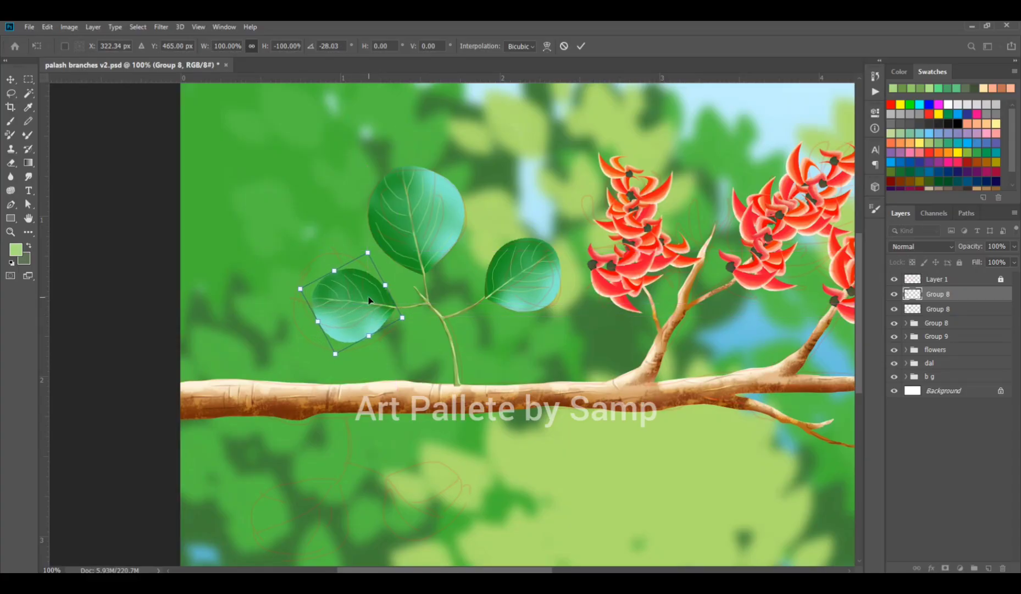
{"action": "key", "text": "Return"}
Step: Shift the newest leaf's hue to -4 with Hue/Saturation and darken it slightly with Curves
{"action": "key", "text": "ctrl+u"}
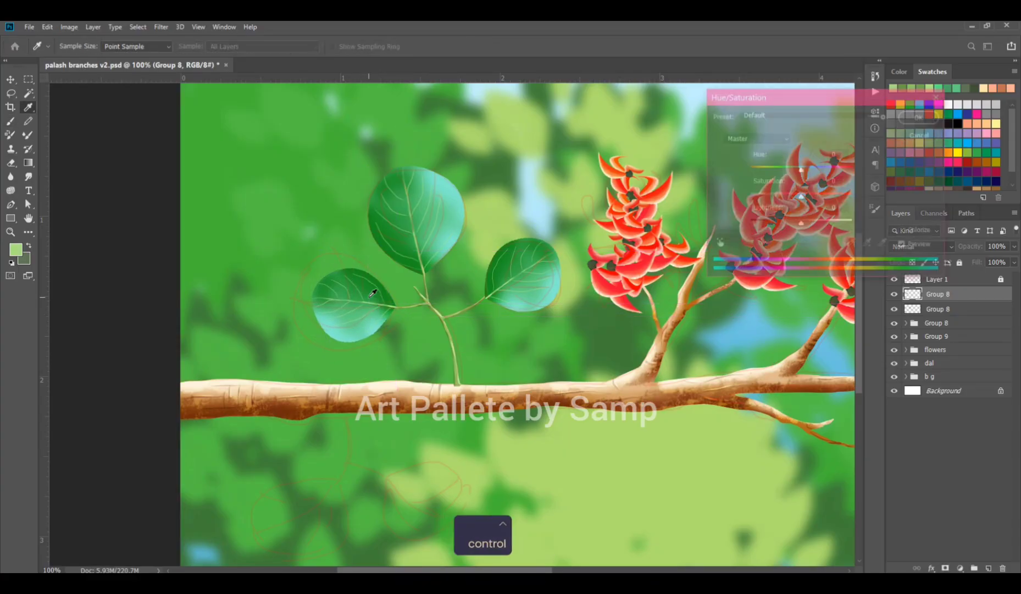
{"action": "left_click_drag", "start_coordinate": [790, 172], "coordinate": [801, 175]}
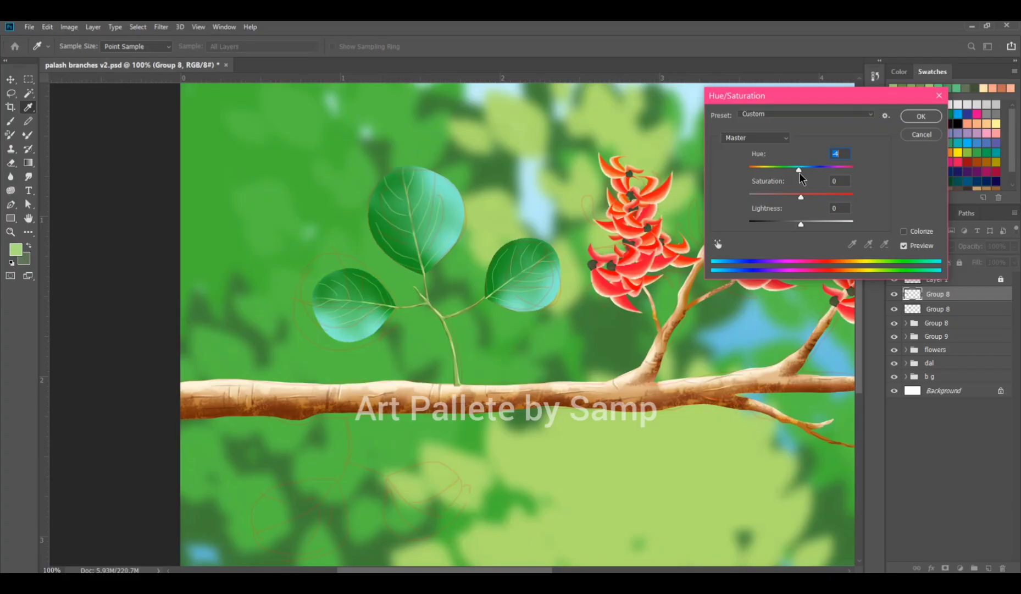
{"action": "left_click", "coordinate": [912, 118]}
{"action": "key", "text": "b"}
{"action": "key", "text": "ctrl"}
{"action": "key", "text": "ctrl+m"}
{"action": "left_click_drag", "start_coordinate": [705, 201], "coordinate": [704, 214]}
{"action": "left_click", "coordinate": [900, 119]}
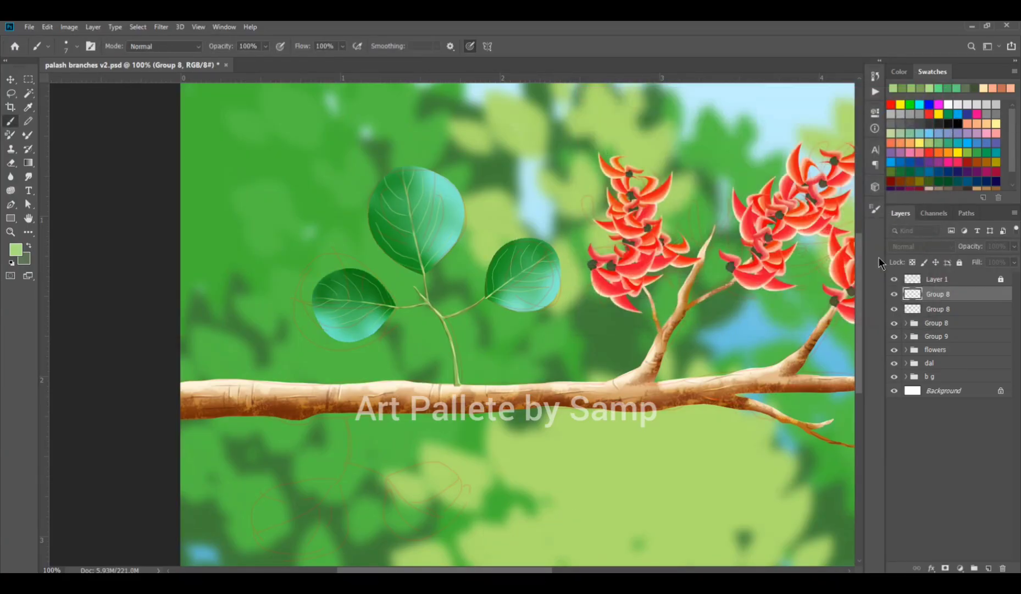
Step: Hide the sketch layer and save the document
{"action": "left_click", "coordinate": [895, 279]}
{"action": "key", "text": "ctrl+minus"}
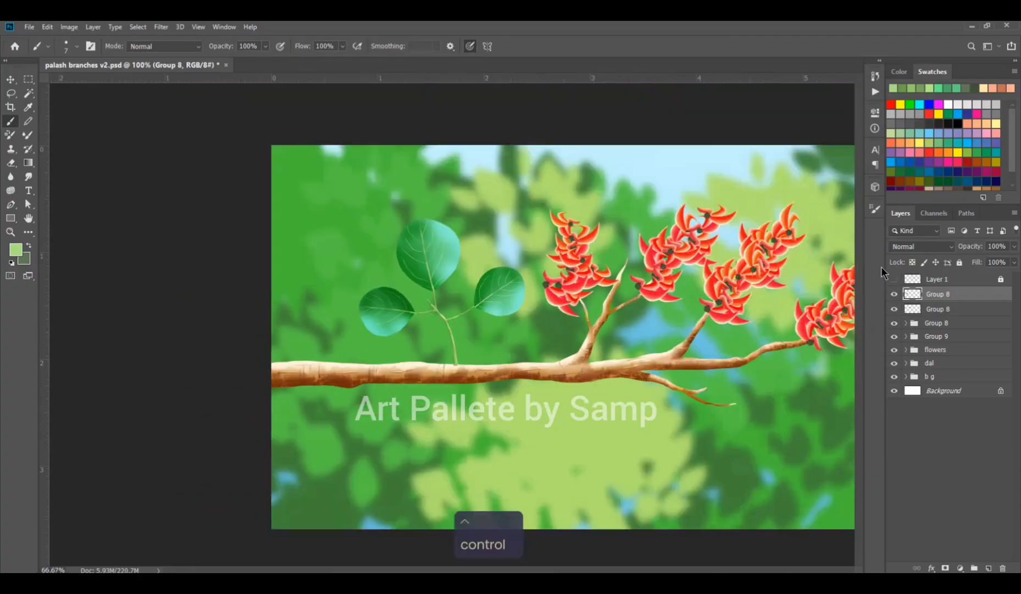
{"action": "key", "text": "ctrl+s"}
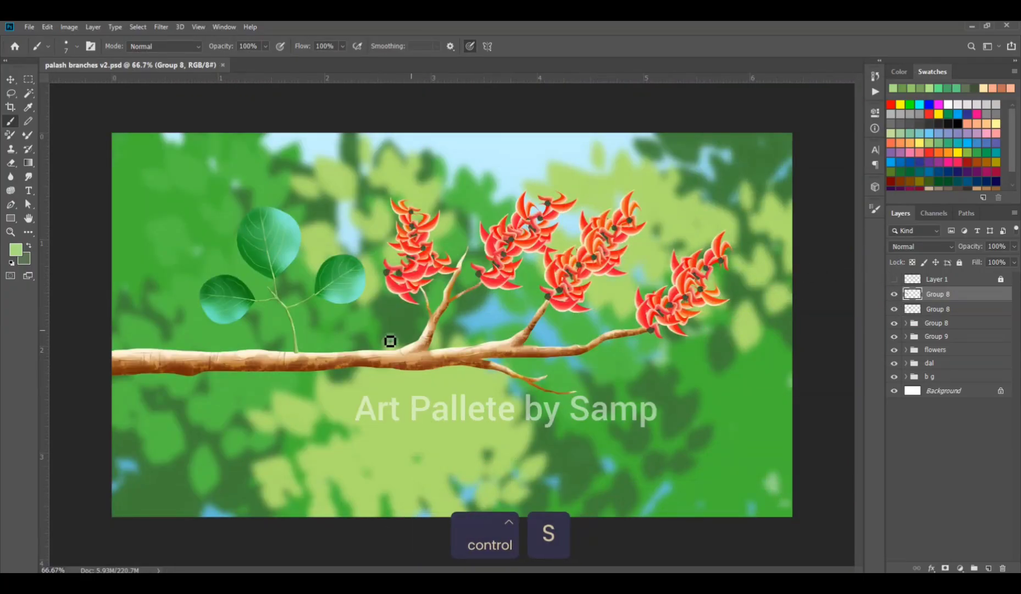
Step: Undo hiding the sketch layer, and put the three leaves and the stem group together into one group
{"action": "key", "text": "ctrl+z"}
{"action": "left_click", "coordinate": [211, 414], "text": "ctrl"}
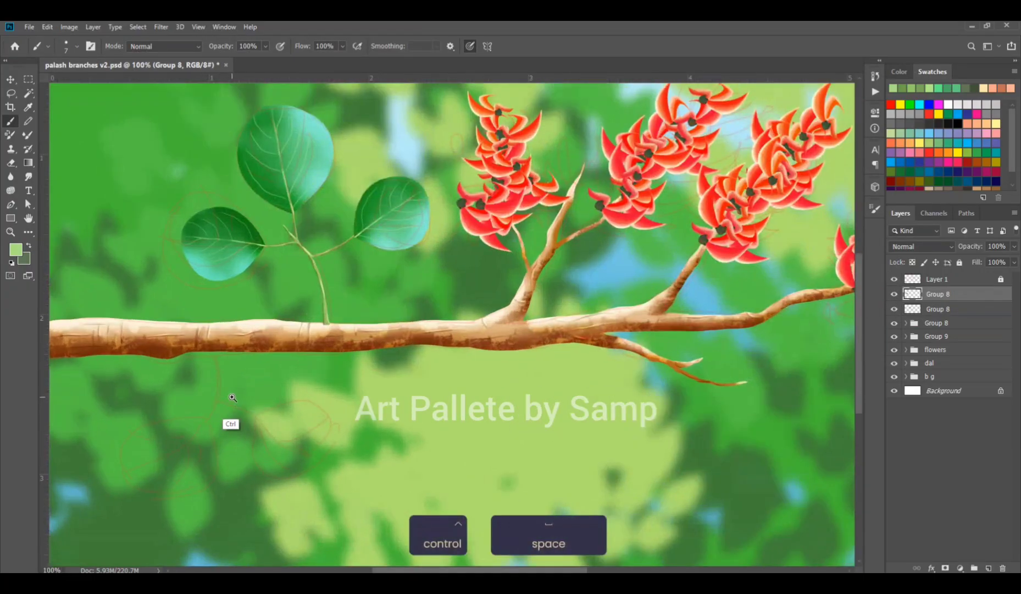
{"action": "left_click", "coordinate": [228, 410], "text": "ctrl"}
{"action": "key", "text": "ctrl+minus"}
{"action": "key", "text": "ctrl+minus"}
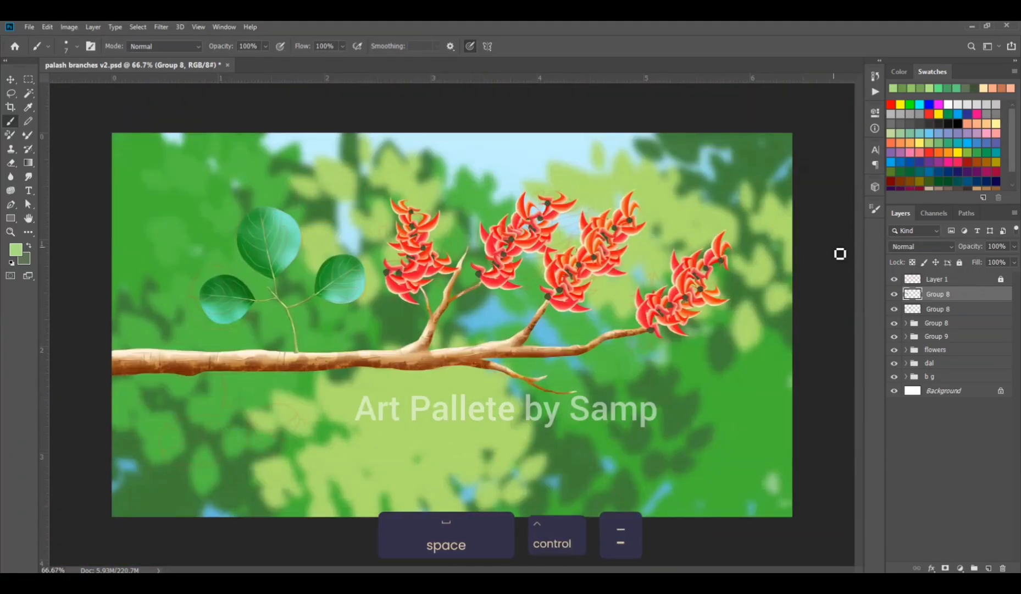
{"action": "left_click", "coordinate": [895, 336]}
{"action": "left_click", "coordinate": [895, 336]}
{"action": "left_click", "coordinate": [940, 337], "text": "shift"}
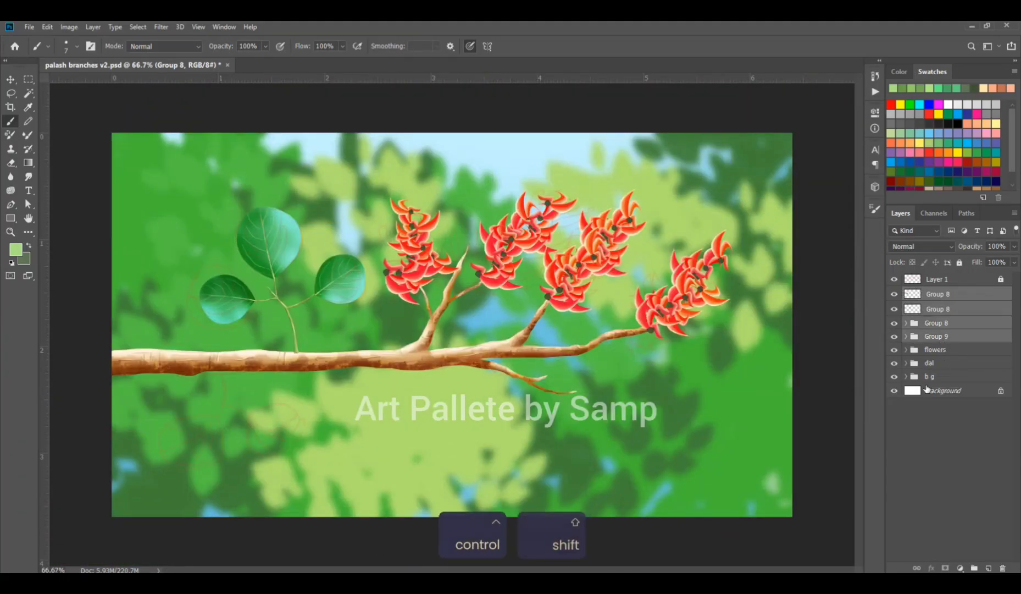
{"action": "key", "text": "ctrl+g"}
{"action": "left_click", "coordinate": [893, 294]}
{"action": "left_click", "coordinate": [894, 294]}
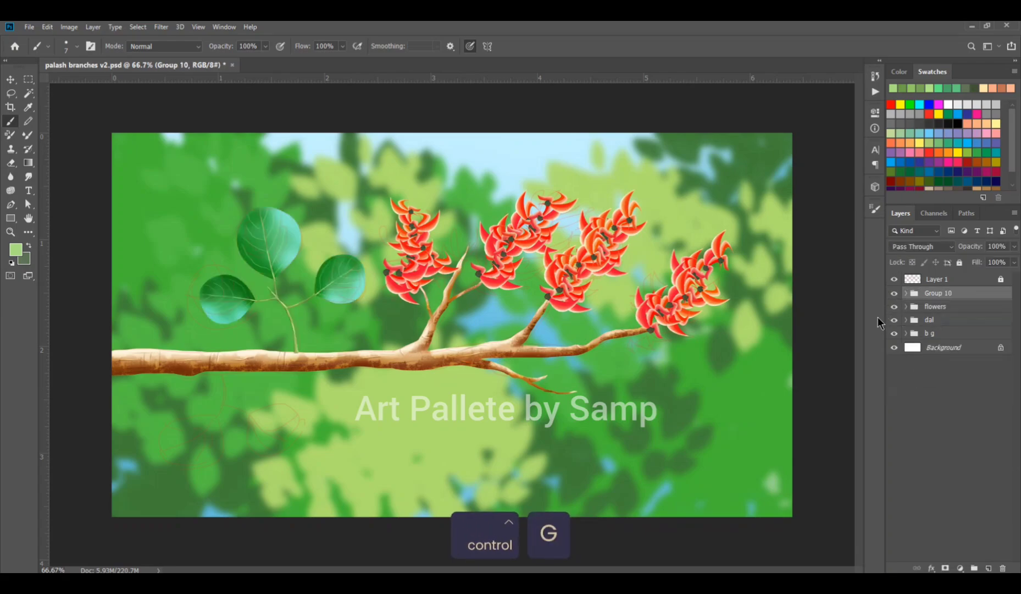
Step: Duplicate the leaf sprig group as a single merged layer and flip the copy vertically
{"action": "key", "text": "ctrl+c"}
{"action": "key", "text": "ctrl+shift+v"}
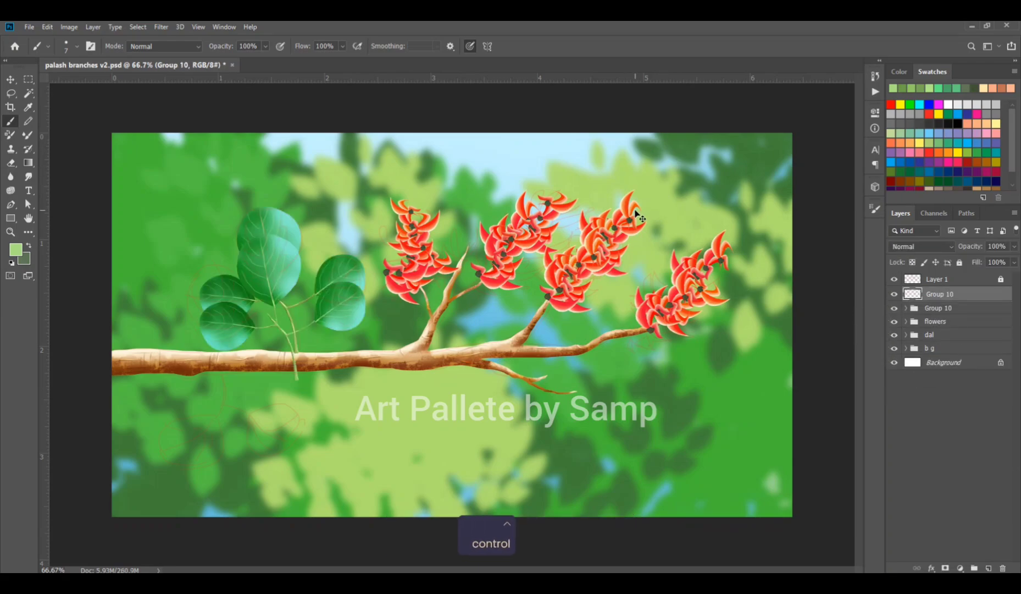
{"action": "key", "text": "ctrl+t"}
{"action": "right_click", "coordinate": [328, 317]}
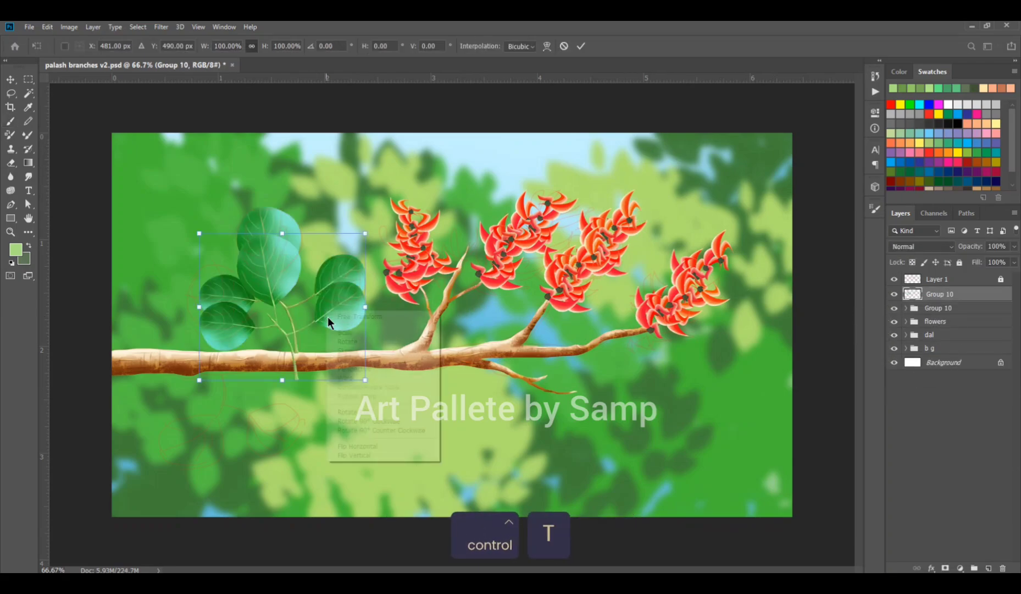
{"action": "left_click", "coordinate": [373, 454]}
Step: Scale the flipped leaf sprig to 78.79% and place it hanging from the underside of the branch near its thick end
{"action": "left_click_drag", "start_coordinate": [319, 298], "coordinate": [248, 436]}
{"action": "left_click_drag", "start_coordinate": [293, 370], "coordinate": [255, 406]}
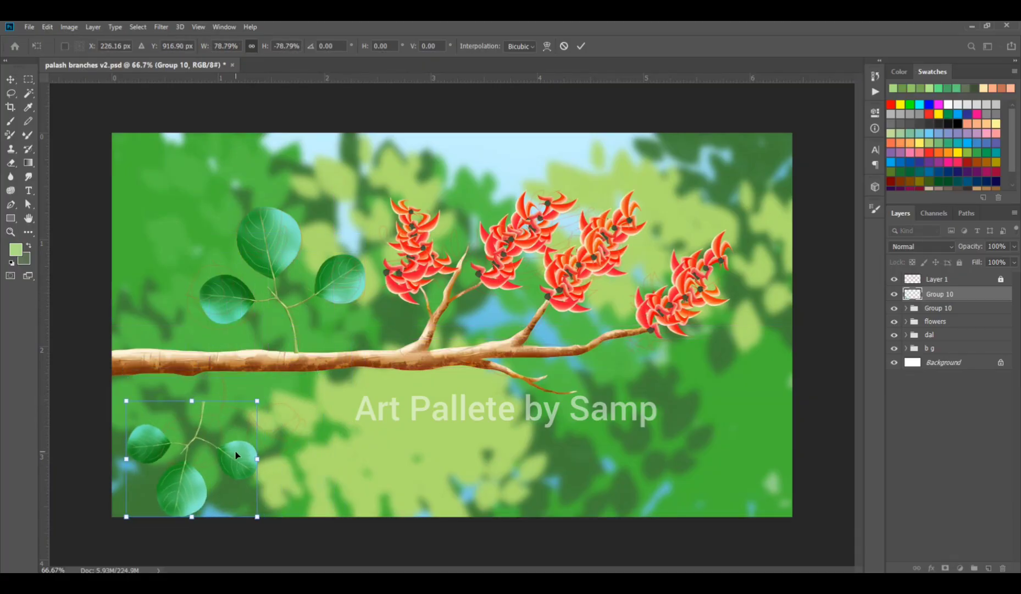
{"action": "left_click_drag", "start_coordinate": [235, 450], "coordinate": [244, 423]}
{"action": "key", "text": "Down"}
{"action": "key", "text": "Down"}
{"action": "key", "text": "Down"}
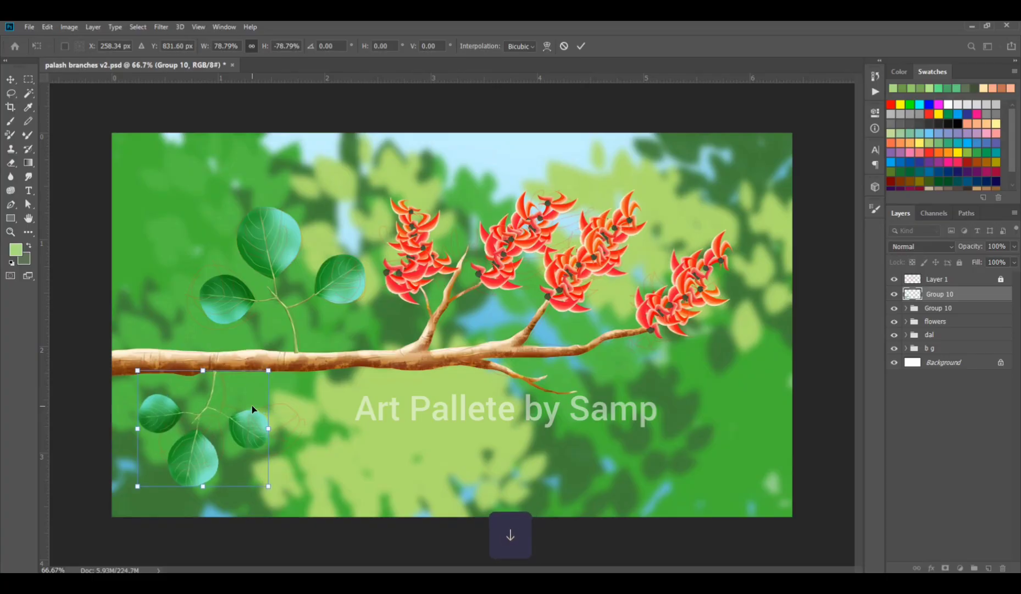
{"action": "key", "text": "Up"}
{"action": "key", "text": "Return"}
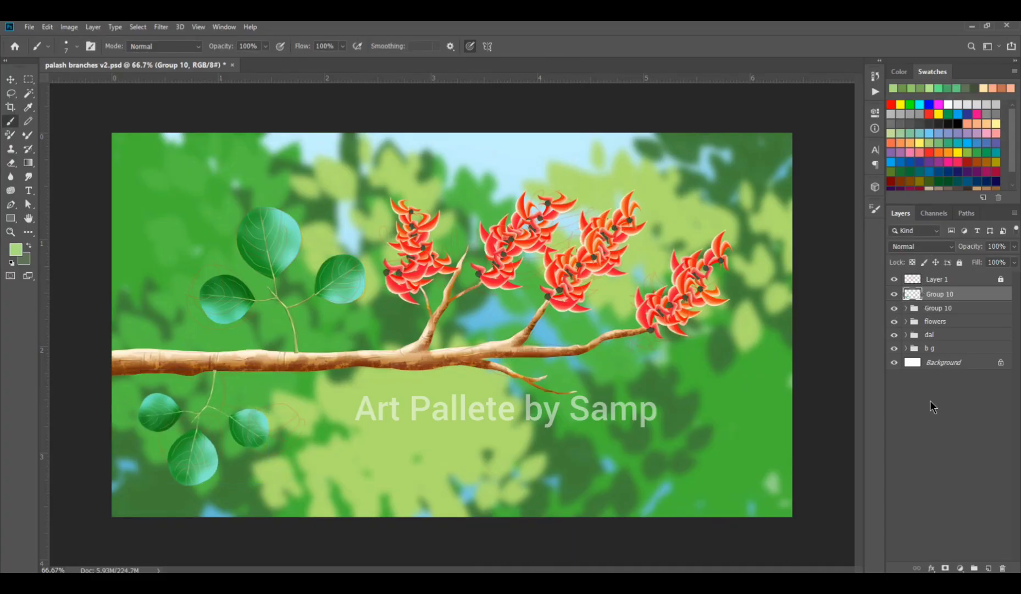
Step: Duplicate the uppermost single-leaf layer inside the original leaf sprig group
{"action": "left_click", "coordinate": [934, 308]}
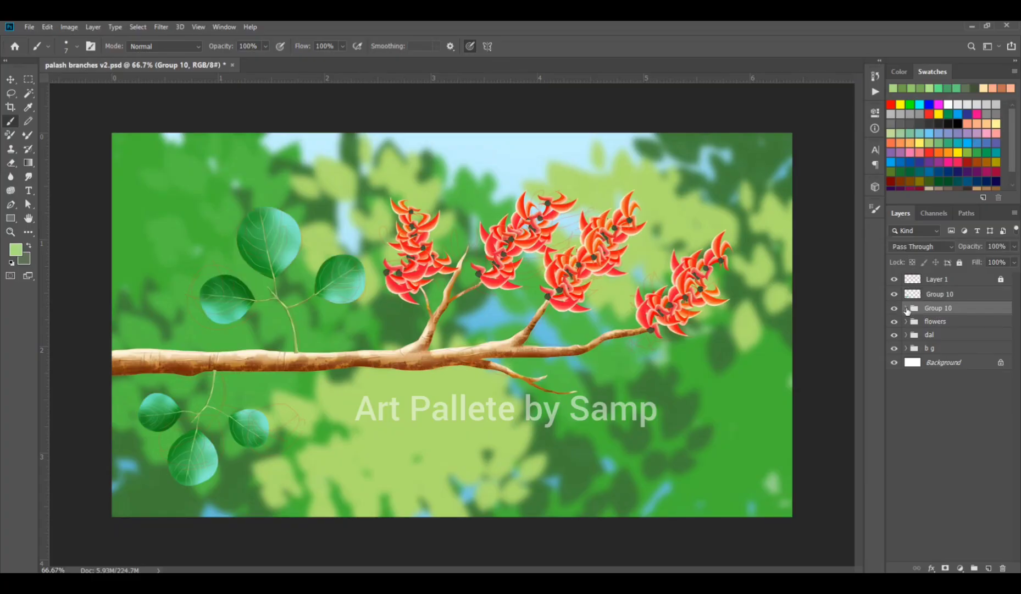
{"action": "left_click", "coordinate": [905, 308]}
{"action": "left_click", "coordinate": [937, 324]}
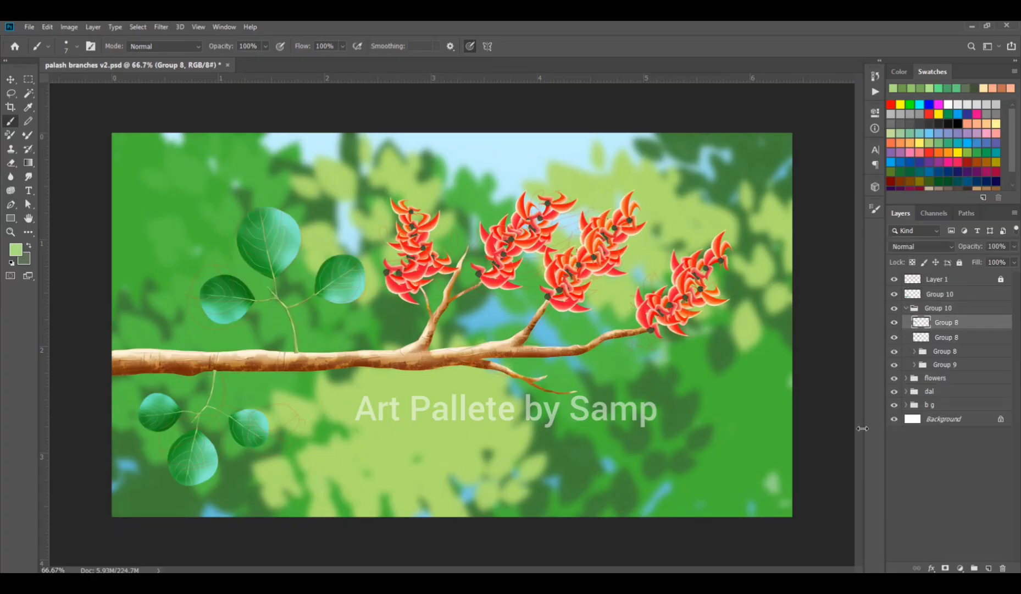
{"action": "key", "text": "ctrl+c"}
{"action": "key", "text": "ctrl+v"}
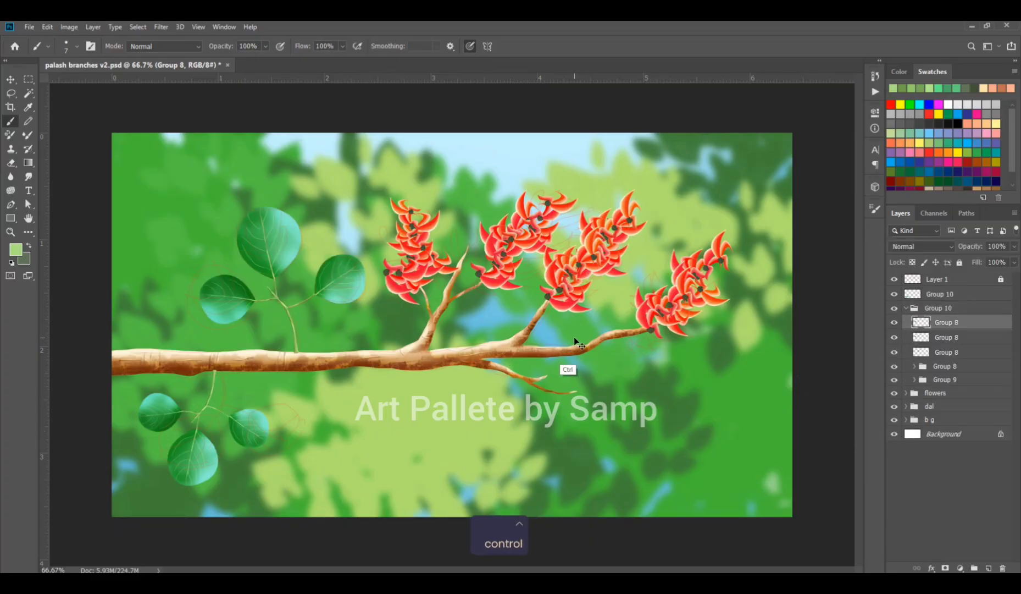
Step: Move the leaf copy beneath the small lower twig and rotate it so its tip points up towards the twig
{"action": "key", "text": "ctrl+t"}
{"action": "left_click_drag", "start_coordinate": [237, 310], "coordinate": [465, 371]}
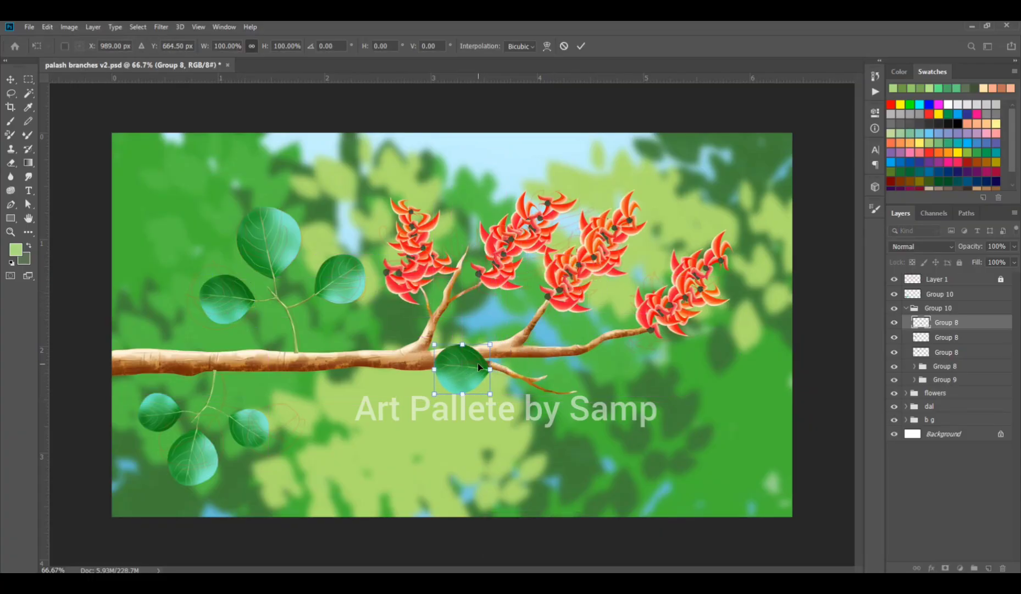
{"action": "left_click_drag", "start_coordinate": [427, 402], "coordinate": [440, 416]}
{"action": "left_click_drag", "start_coordinate": [465, 380], "coordinate": [505, 368]}
{"action": "key", "text": "Return"}
{"action": "key", "text": "ctrl+t"}
{"action": "key", "text": "Return"}
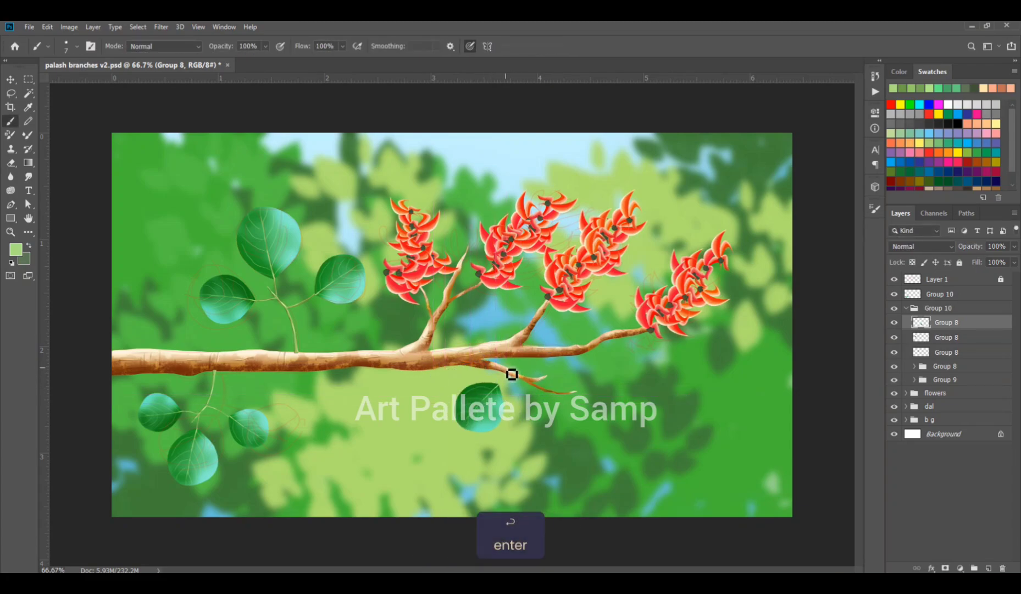
Step: Add a new layer above the leaf copy, group the two together, and select the new layer inside the group
{"action": "left_click_drag", "start_coordinate": [529, 445], "coordinate": [536, 434]}
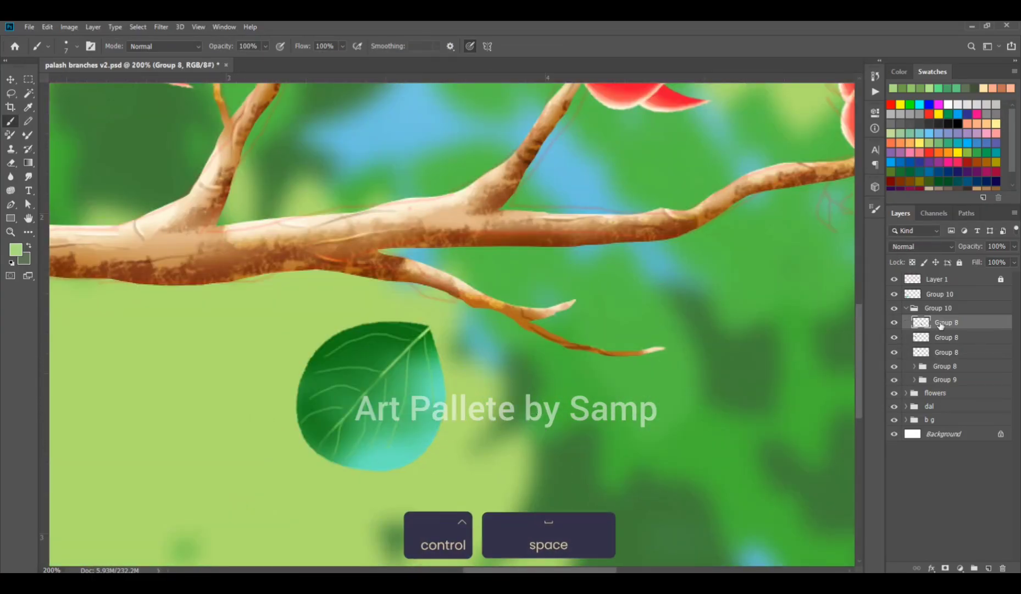
{"action": "left_click", "coordinate": [988, 567]}
{"action": "left_click", "coordinate": [940, 337], "text": "ctrl"}
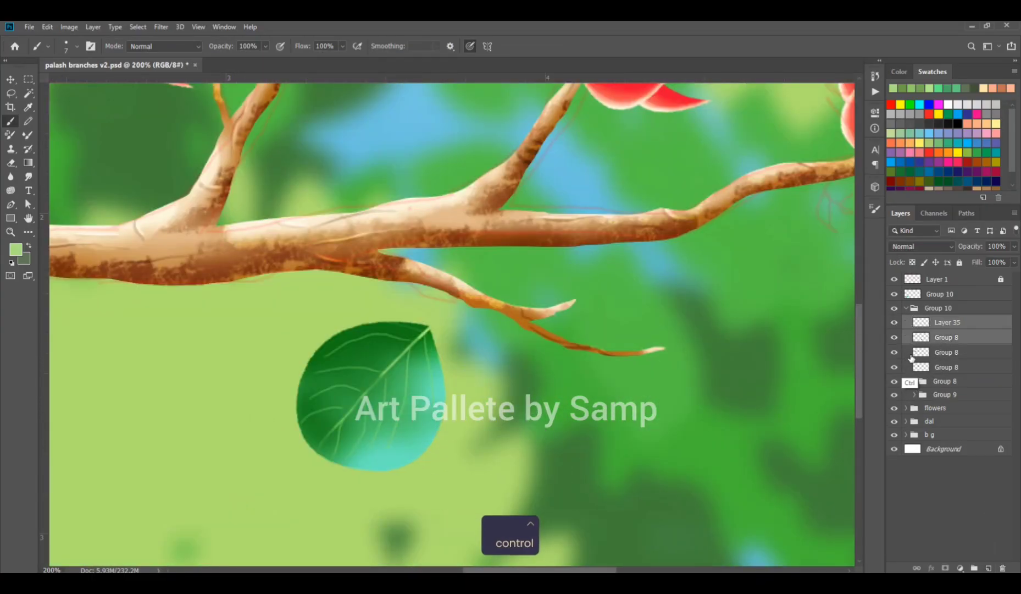
{"action": "key", "text": "ctrl+g"}
{"action": "left_click", "coordinate": [915, 321]}
{"action": "left_click", "coordinate": [945, 336]}
{"action": "left_click", "coordinate": [894, 336]}
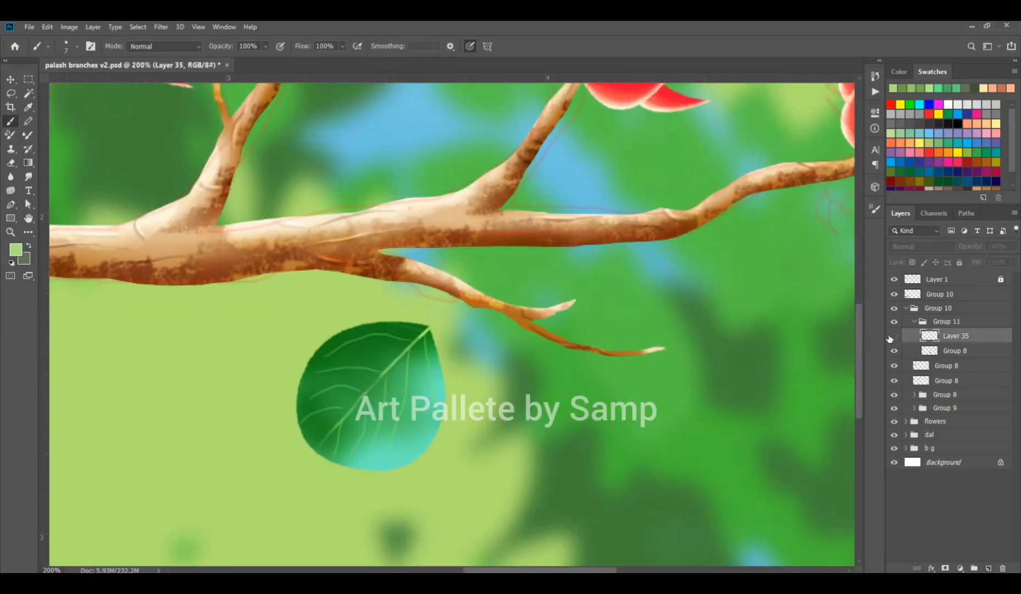
{"action": "left_click", "coordinate": [893, 336]}
Step: Paint a stem joining the single leaf to the twig, shade it with green #8dbc6a, and save the document
{"action": "left_click", "coordinate": [468, 315], "text": "ctrl+space"}
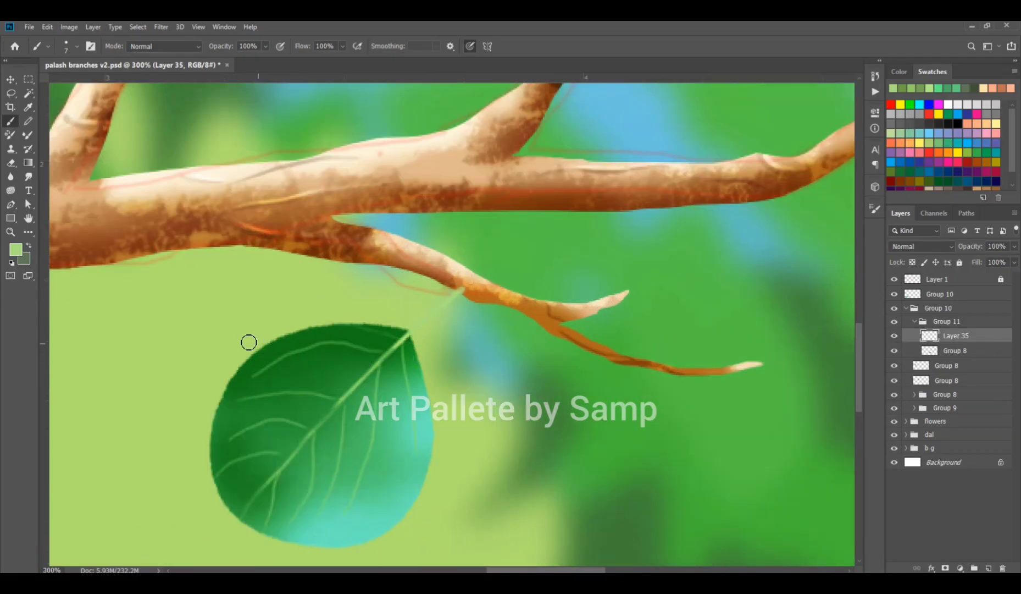
{"action": "left_click", "coordinate": [16, 250]}
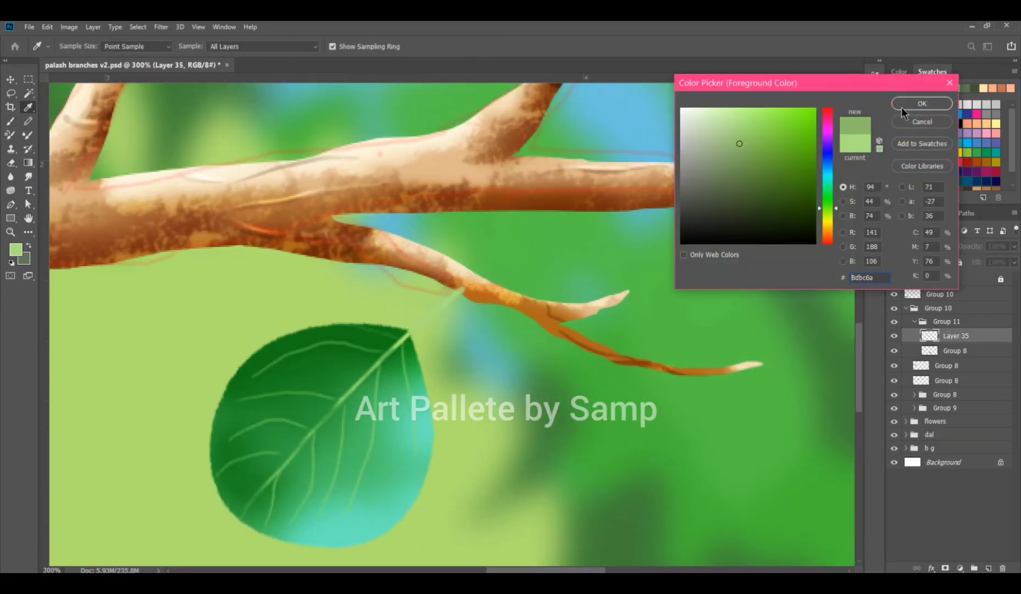
{"action": "left_click", "coordinate": [922, 104]}
{"action": "left_click_drag", "start_coordinate": [463, 288], "coordinate": [414, 335]}
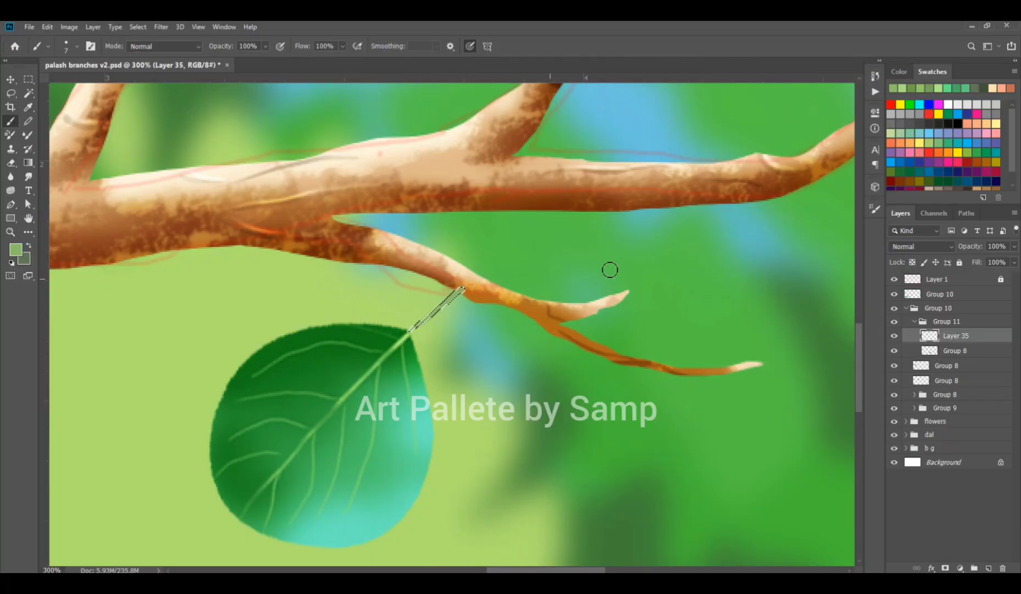
{"action": "key", "text": "ctrl+d"}
{"action": "key", "text": "ctrl+s"}
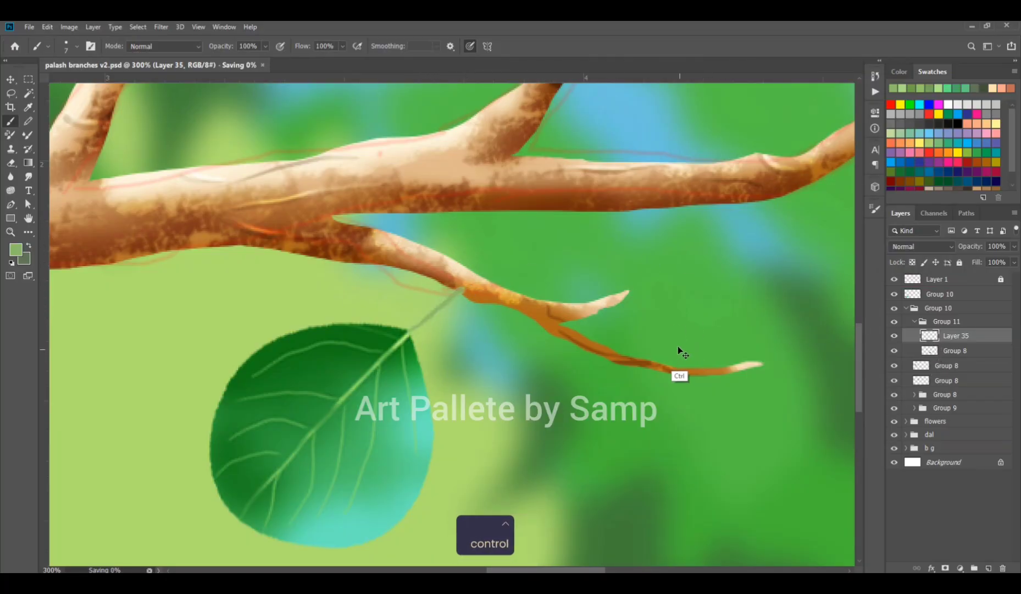
{"action": "key", "text": "ctrl+s"}
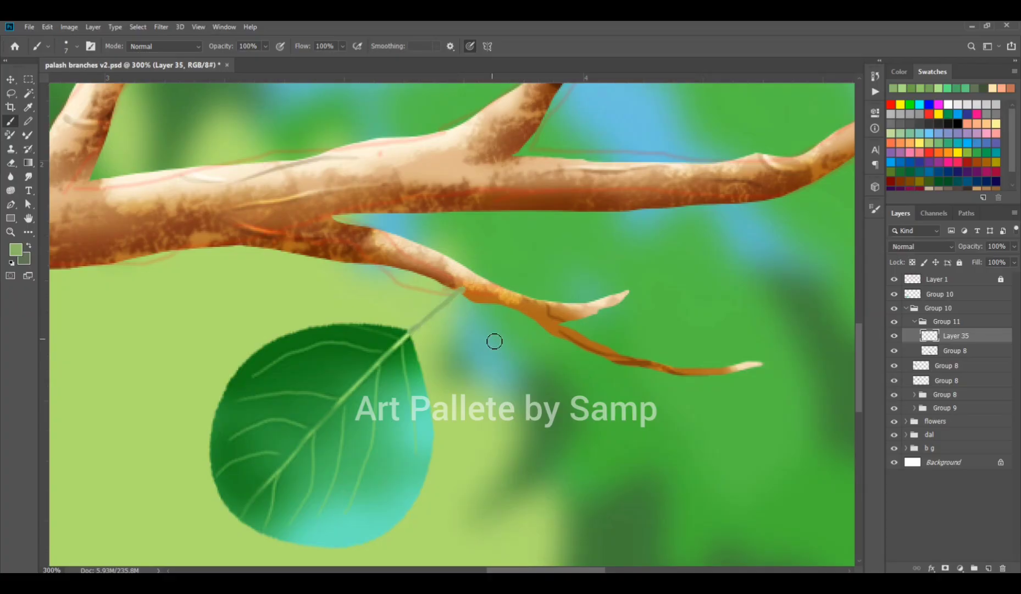
Step: Hide the sketch layer and collapse the leaf groups in the layer stack
{"action": "key", "text": "ctrl+minus"}
{"action": "key", "text": "ctrl+minus"}
{"action": "key", "text": "ctrl+minus"}
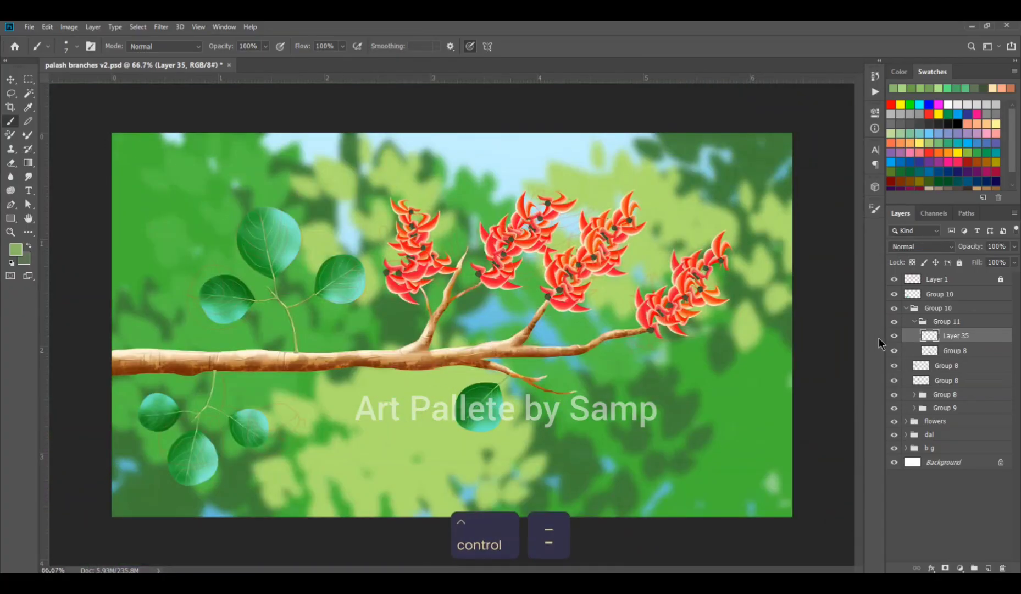
{"action": "left_click", "coordinate": [946, 321]}
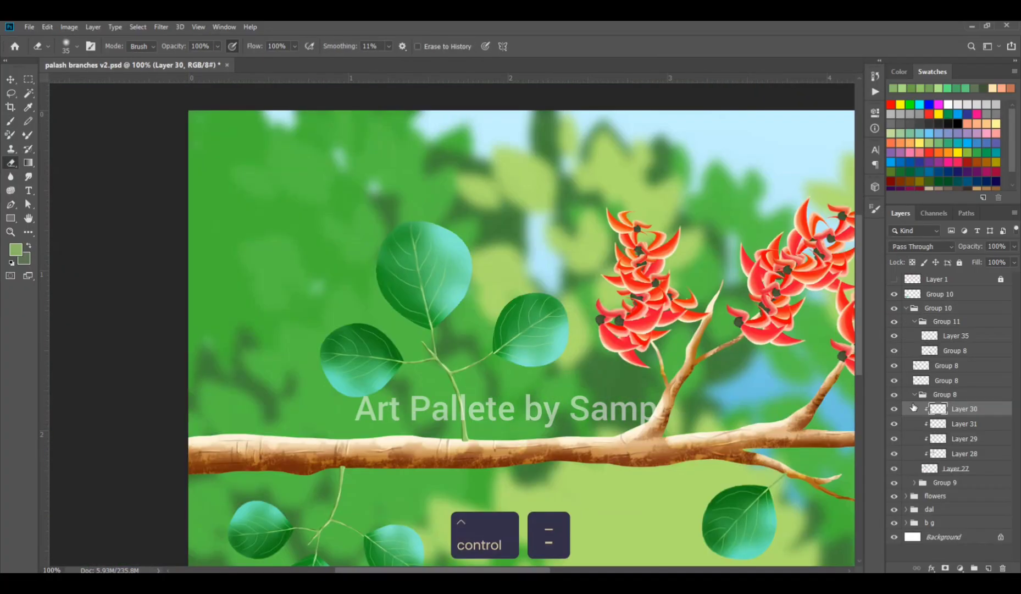
{"action": "left_click", "coordinate": [914, 394]}
{"action": "left_click", "coordinate": [914, 321]}
{"action": "left_click", "coordinate": [906, 308]}
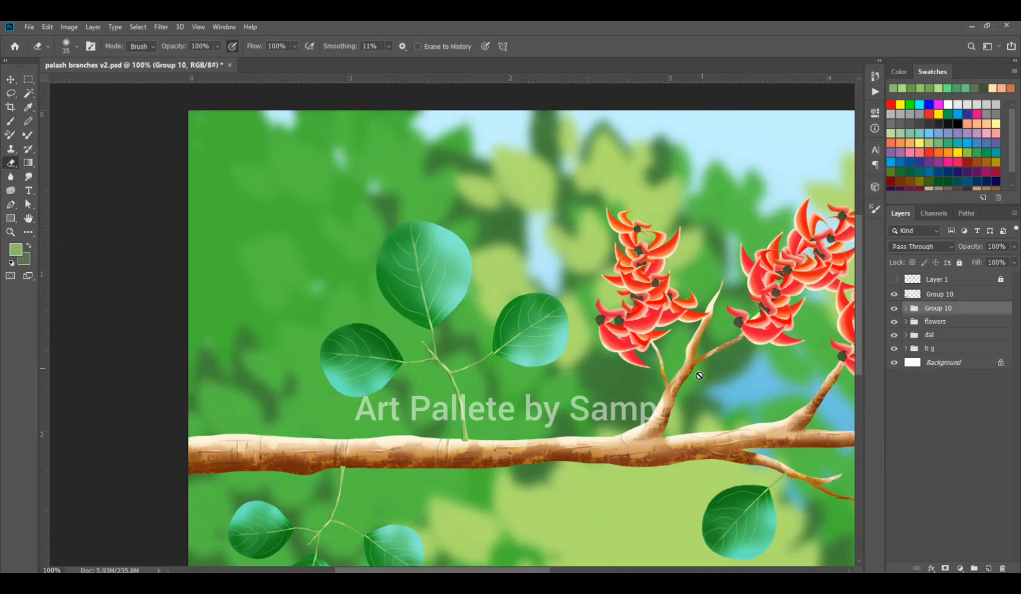
Step: Check the leaves, blossoms and branch up close, and save the document
{"action": "left_click_drag", "start_coordinate": [700, 375], "coordinate": [547, 384]}
{"action": "left_click_drag", "start_coordinate": [502, 348], "coordinate": [659, 299]}
{"action": "left_click_drag", "start_coordinate": [362, 317], "coordinate": [656, 441]}
{"action": "key", "text": "ctrl+minus"}
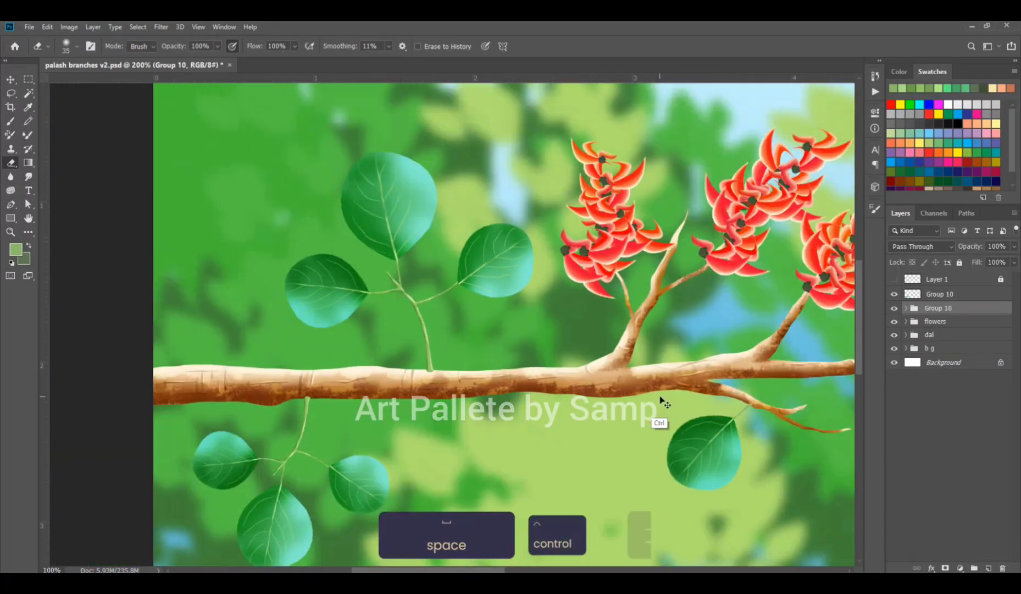
{"action": "key", "text": "ctrl+minus"}
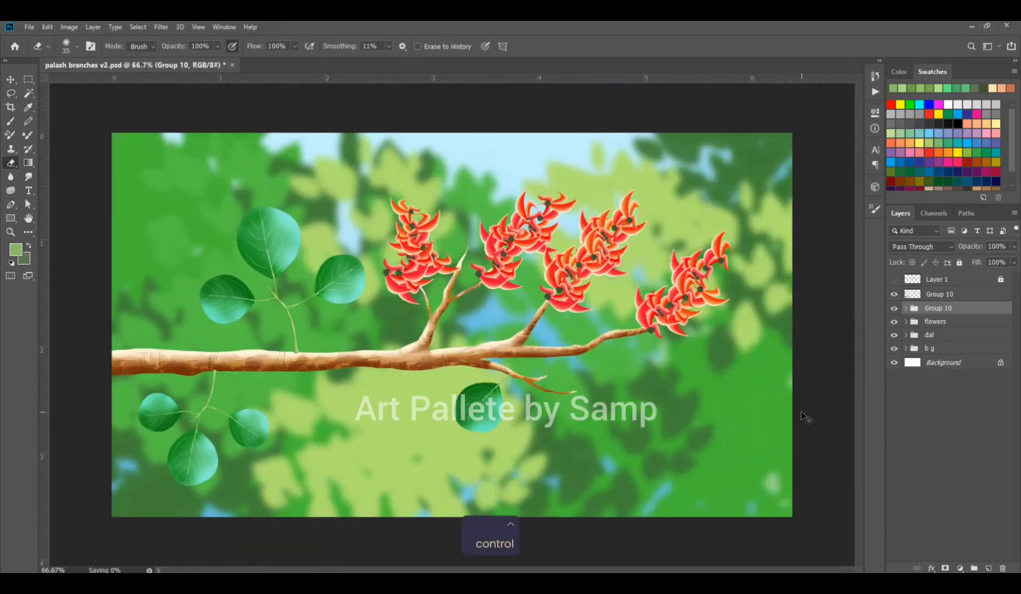
{"action": "key", "text": "ctrl+s"}
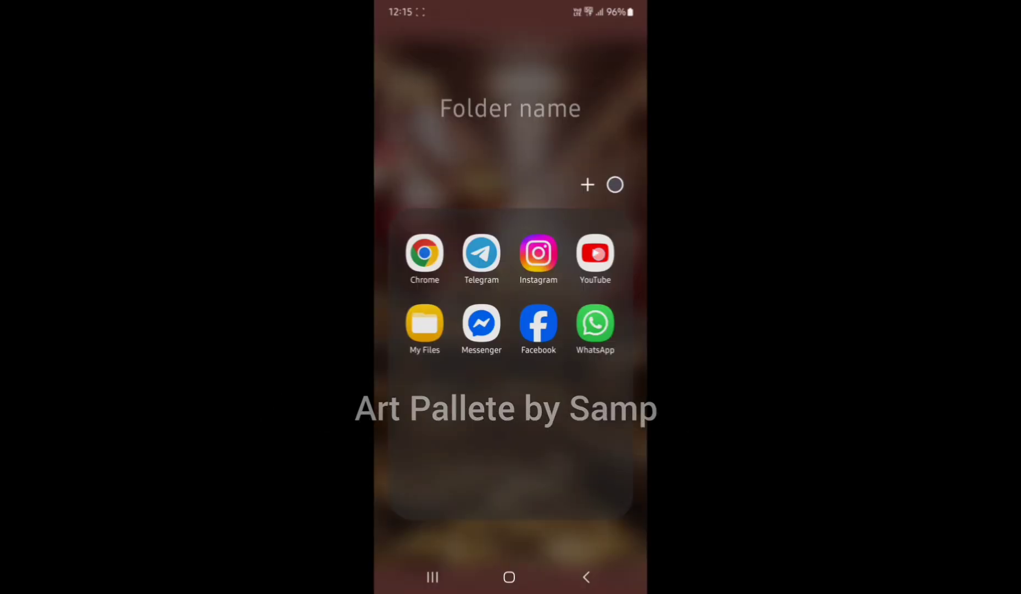
Step: Switch to YouTube, search for Samp's Art and Painting, and open that channel
{"action": "left_click", "coordinate": [596, 251]}
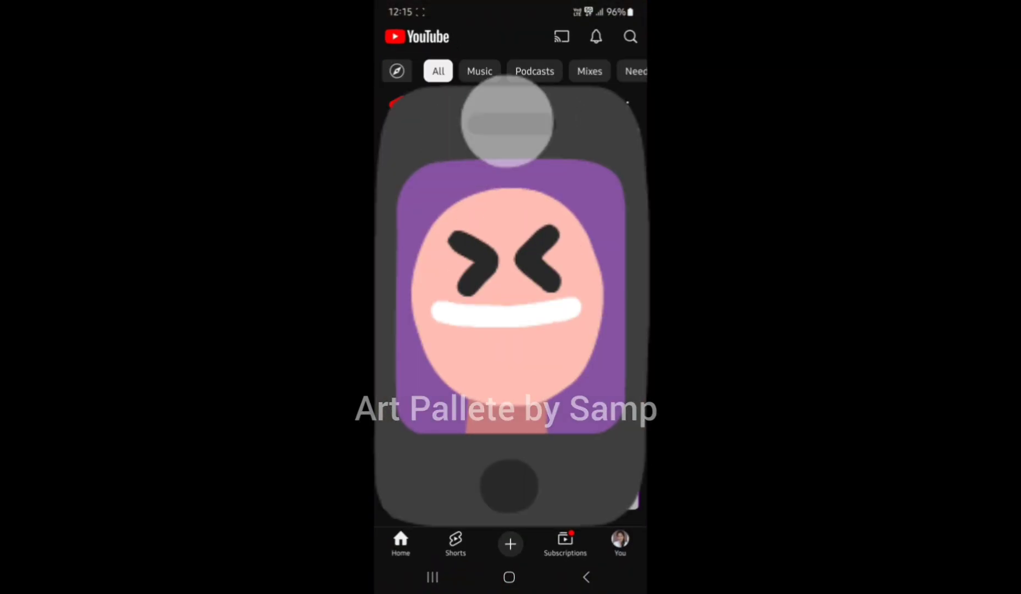
{"action": "left_click", "coordinate": [630, 36]}
{"action": "left_click", "coordinate": [509, 73]}
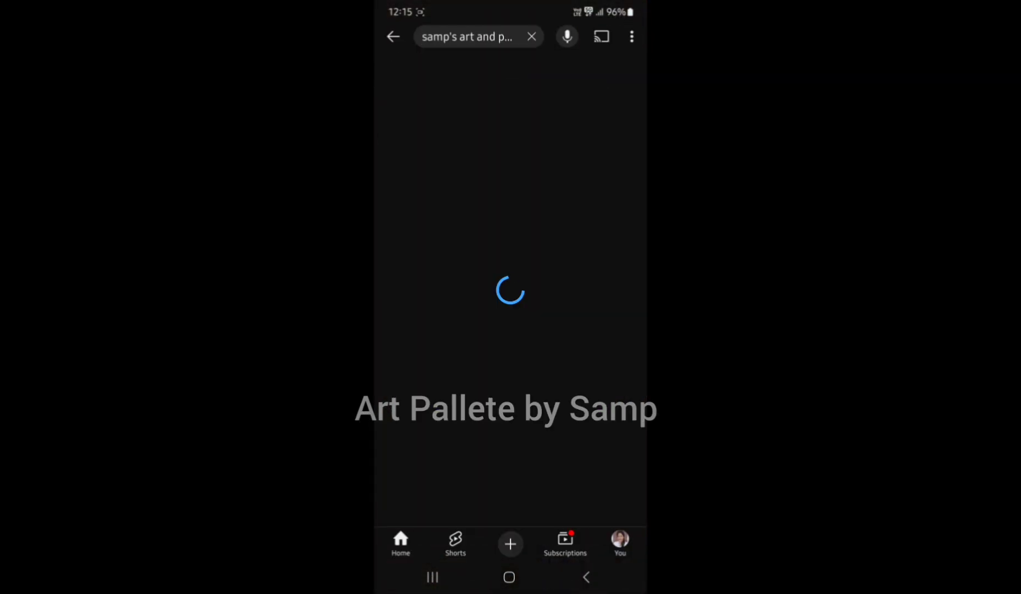
{"action": "scroll", "coordinate": [511, 290], "scroll_direction": "down", "scroll_amount": 5}
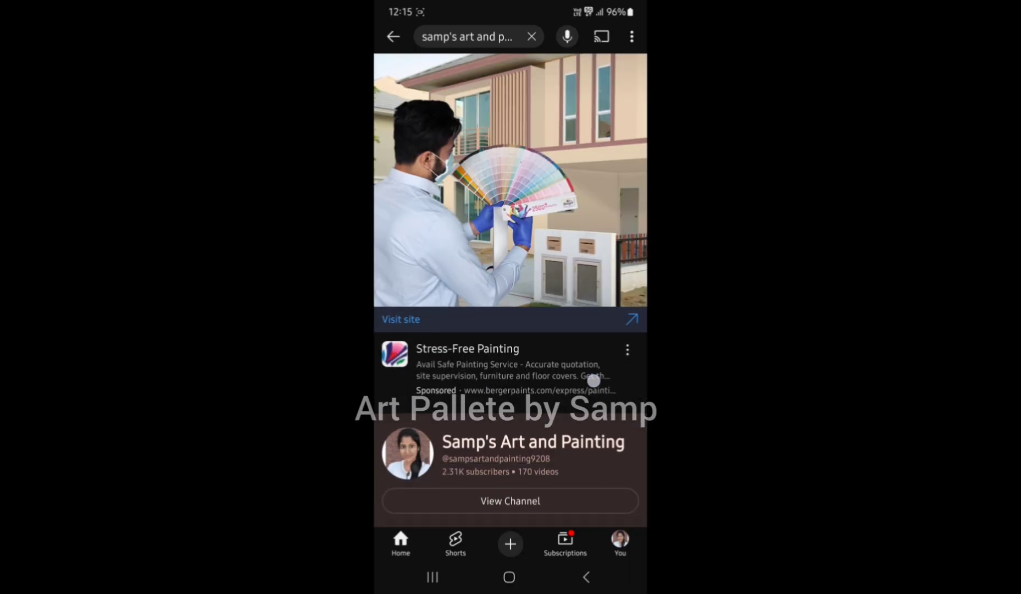
{"action": "left_click", "coordinate": [533, 196]}
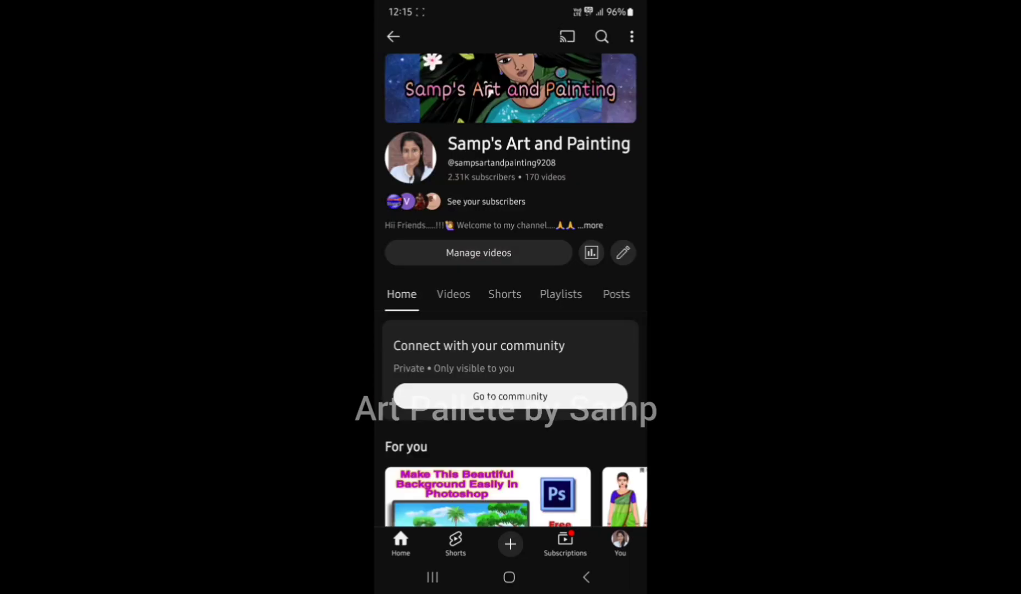
Step: Open the Painting in Photoshop playlist from the channel's playlists
{"action": "left_click", "coordinate": [560, 294]}
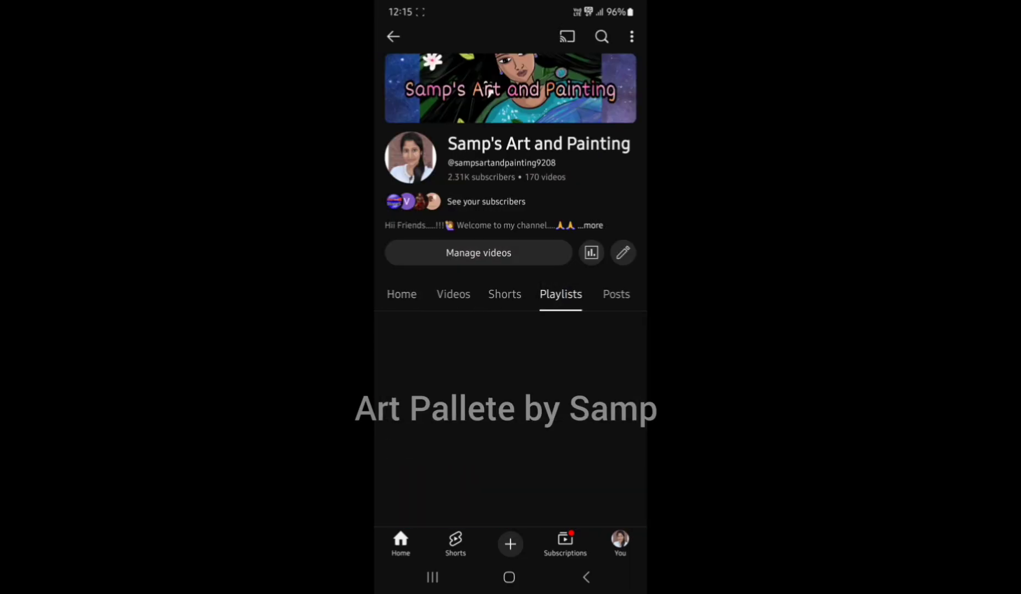
{"action": "scroll", "coordinate": [611, 296], "scroll_direction": "down", "scroll_amount": 4}
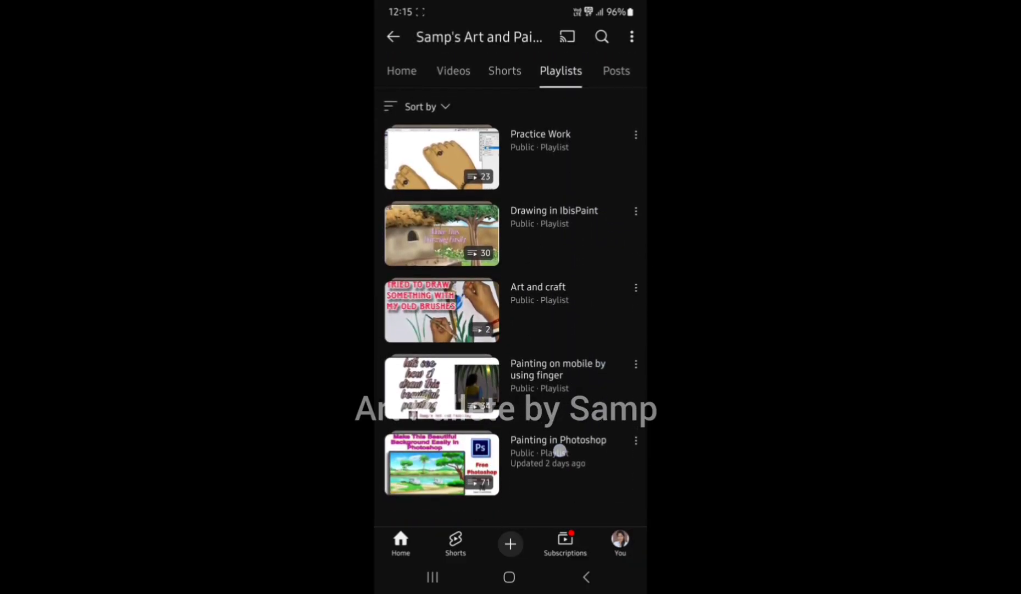
{"action": "left_click", "coordinate": [560, 450]}
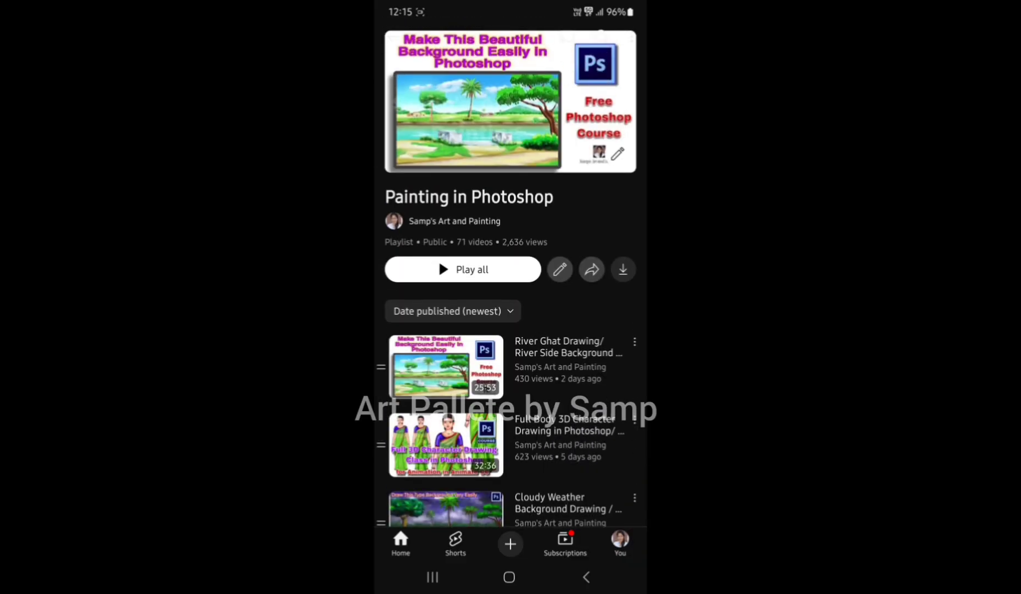
Step: Browse the tutorial videos in the Painting in Photoshop playlist
{"action": "scroll", "coordinate": [510, 297], "scroll_direction": "down", "scroll_amount": 15}
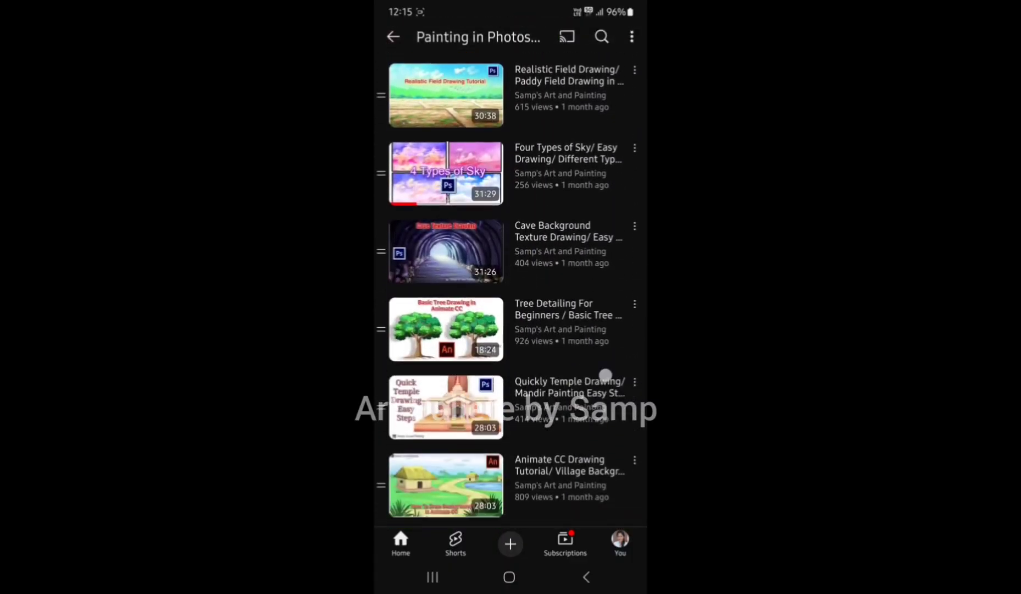
{"action": "scroll", "coordinate": [605, 375], "scroll_direction": "down", "scroll_amount": 15}
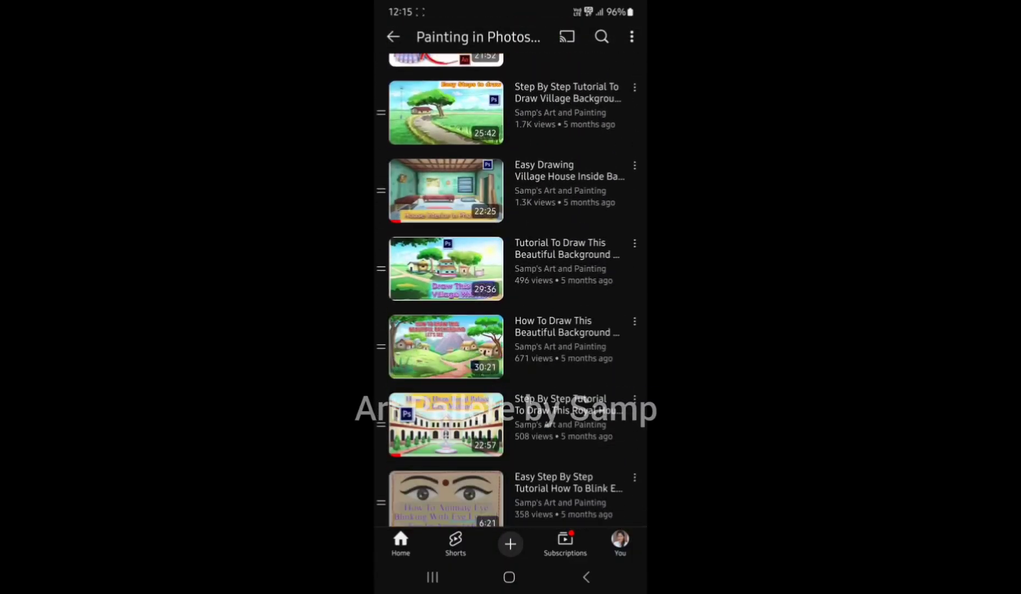
{"action": "scroll", "coordinate": [510, 297], "scroll_direction": "down", "scroll_amount": 15}
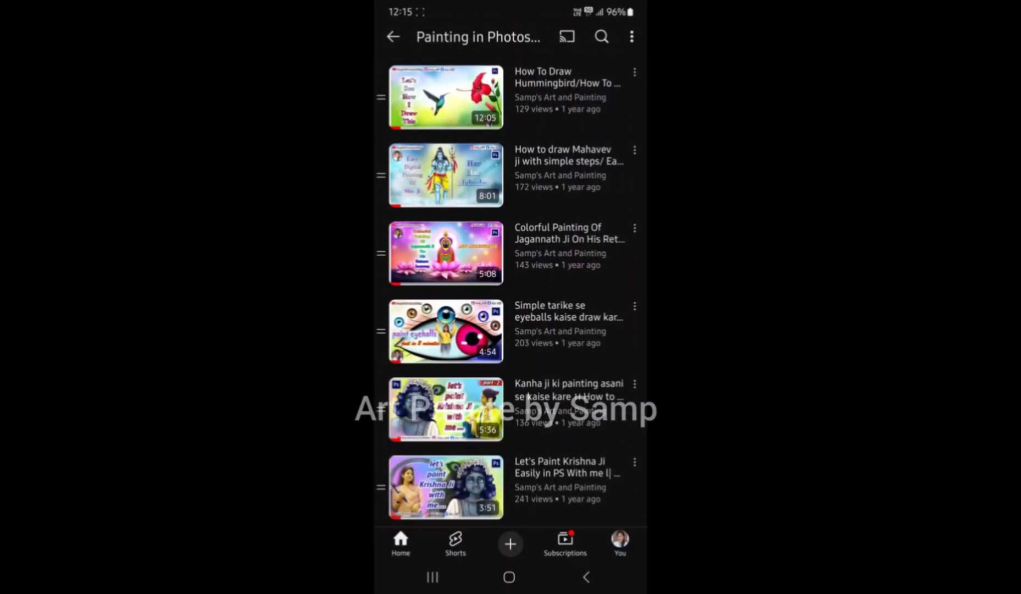
{"action": "scroll", "coordinate": [510, 297], "scroll_direction": "up", "scroll_amount": 8}
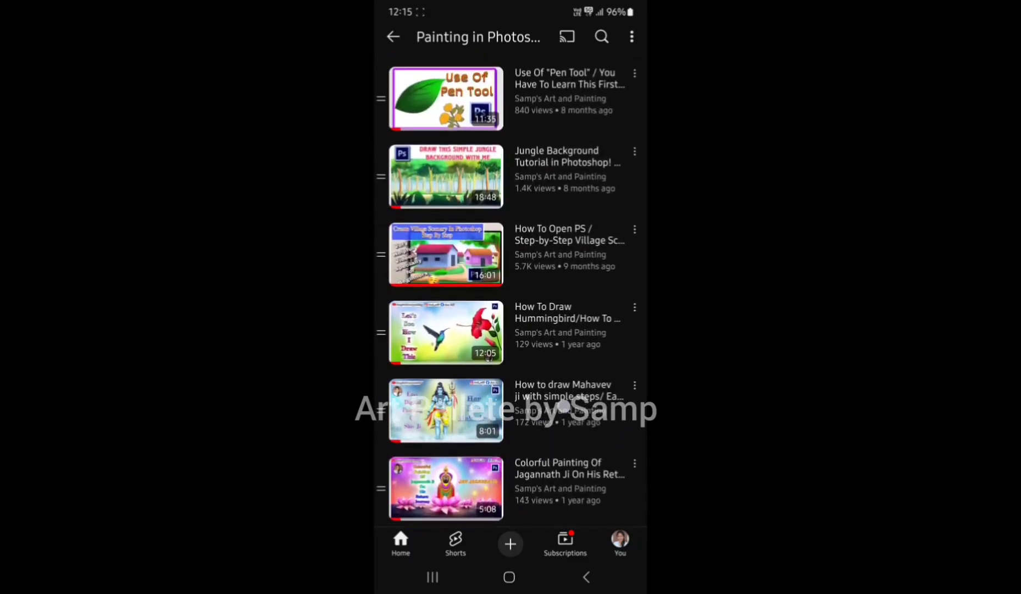
{"action": "scroll", "coordinate": [561, 476], "scroll_direction": "up", "scroll_amount": 4}
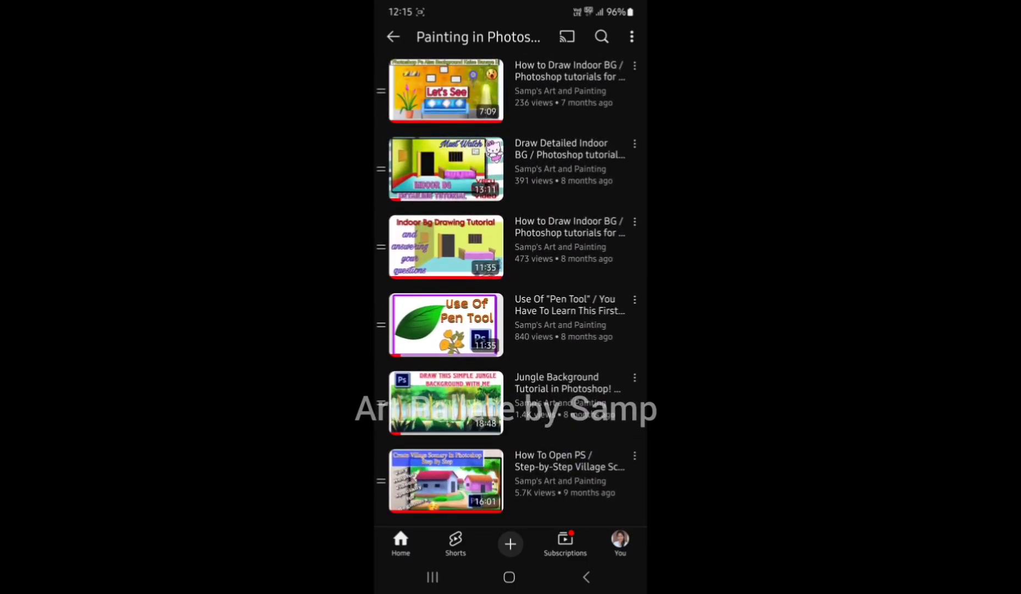
{"action": "scroll", "coordinate": [581, 449], "scroll_direction": "up", "scroll_amount": 7}
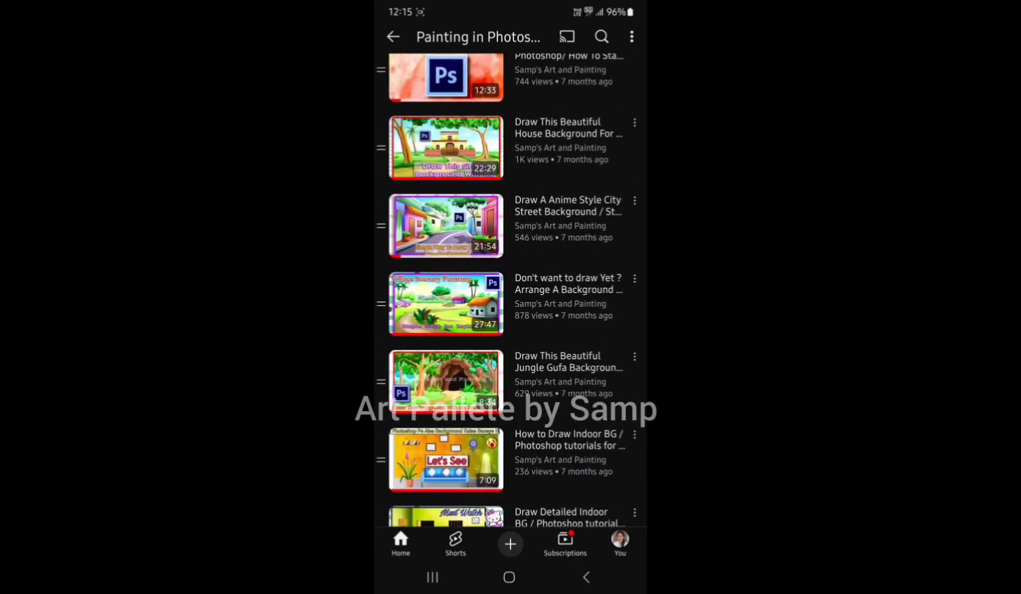
{"action": "scroll", "coordinate": [594, 341], "scroll_direction": "up", "scroll_amount": 10}
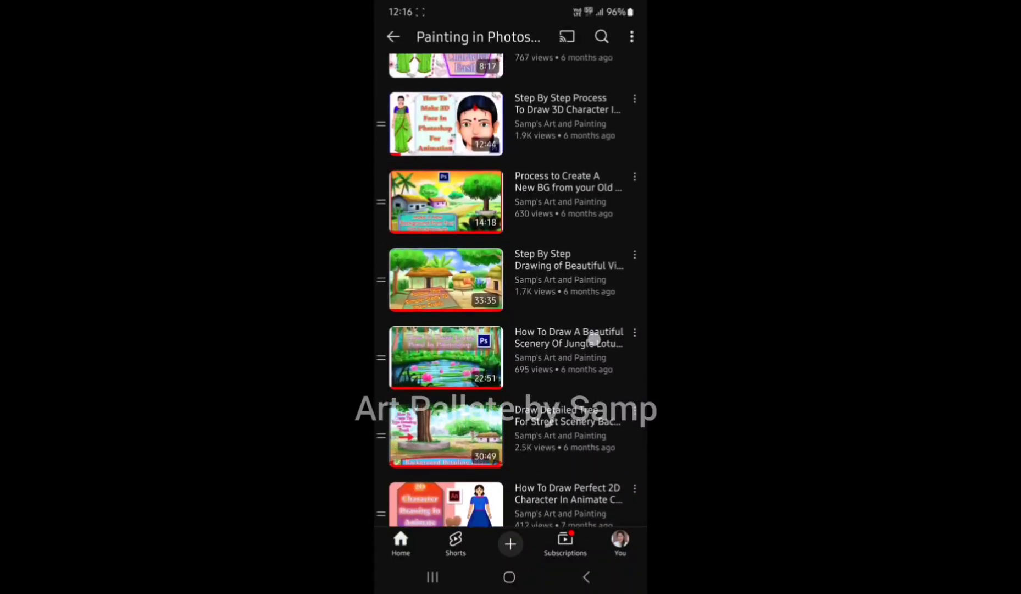
{"action": "scroll", "coordinate": [593, 341], "scroll_direction": "up", "scroll_amount": 5}
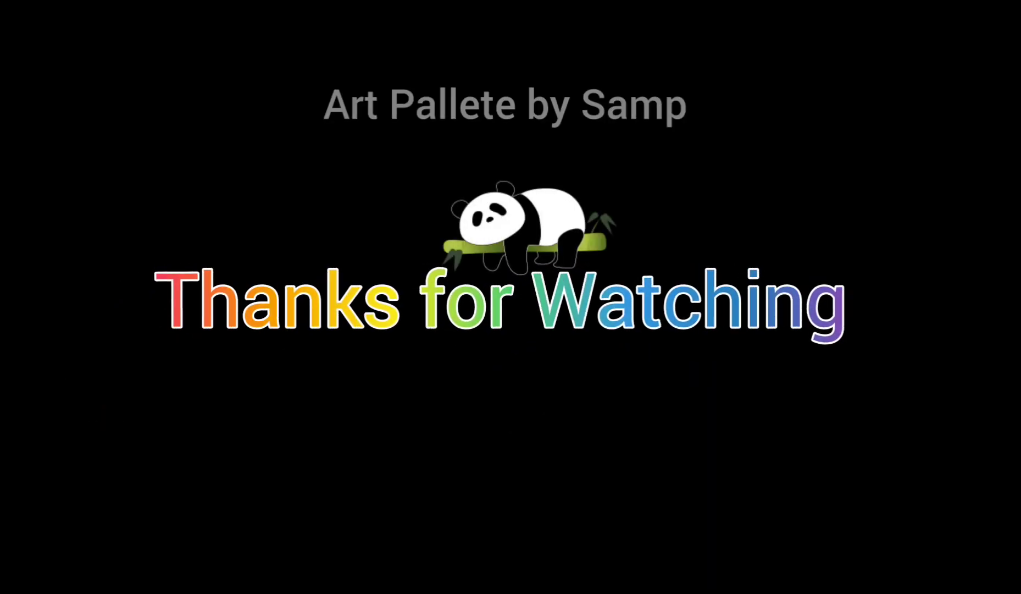